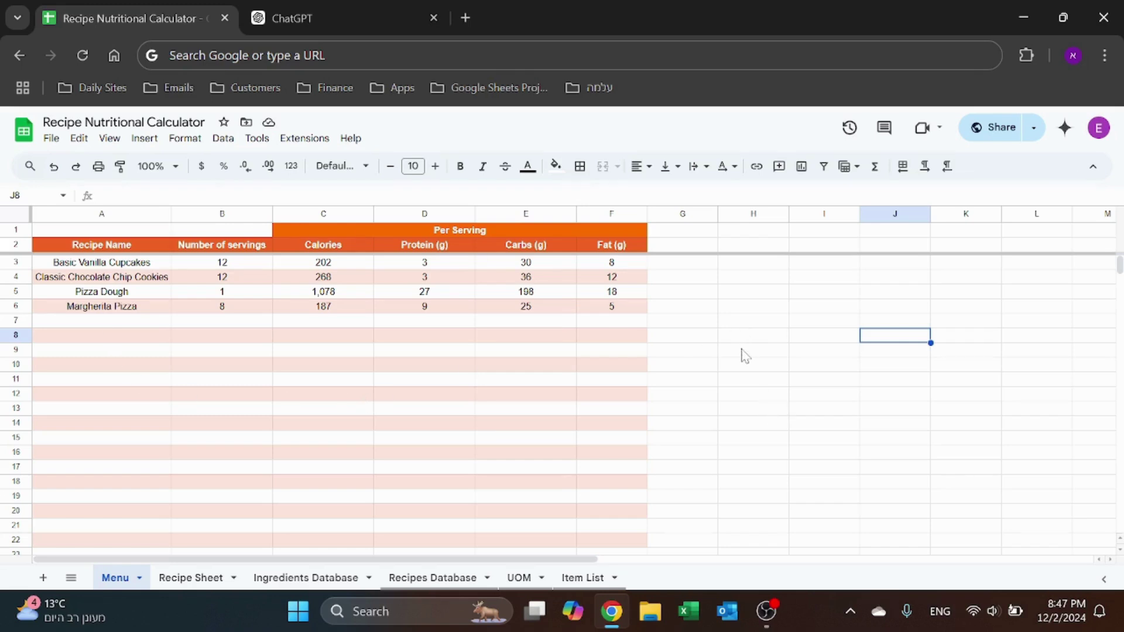
- Inspect the Pizza Dough and Margherita Pizza recipe rows
left_click(148, 299)
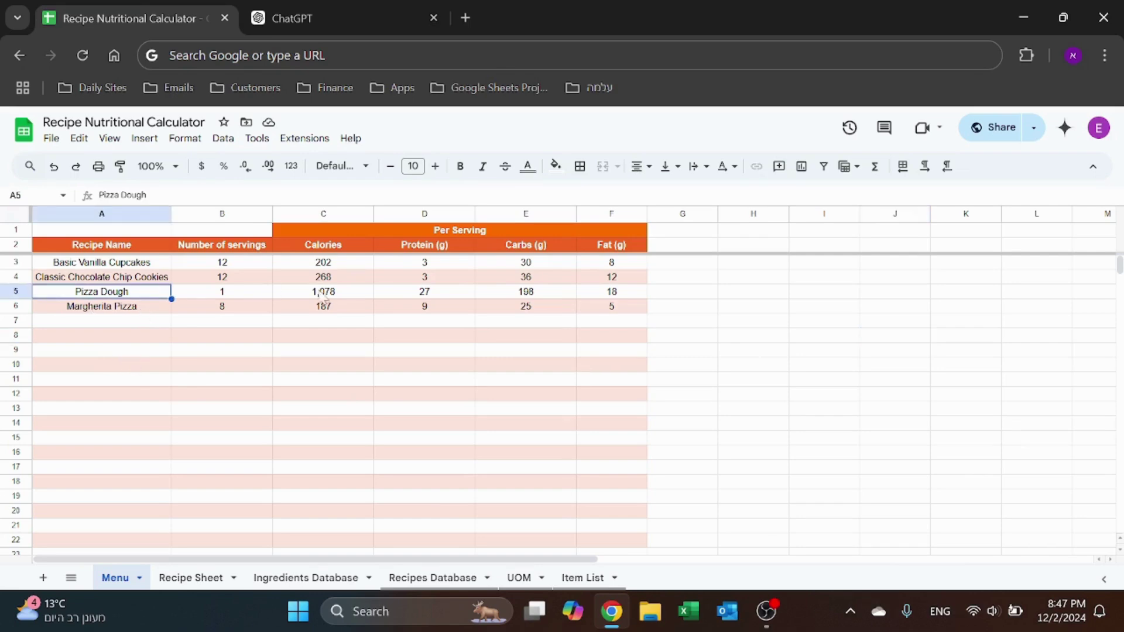
left_click(109, 309)
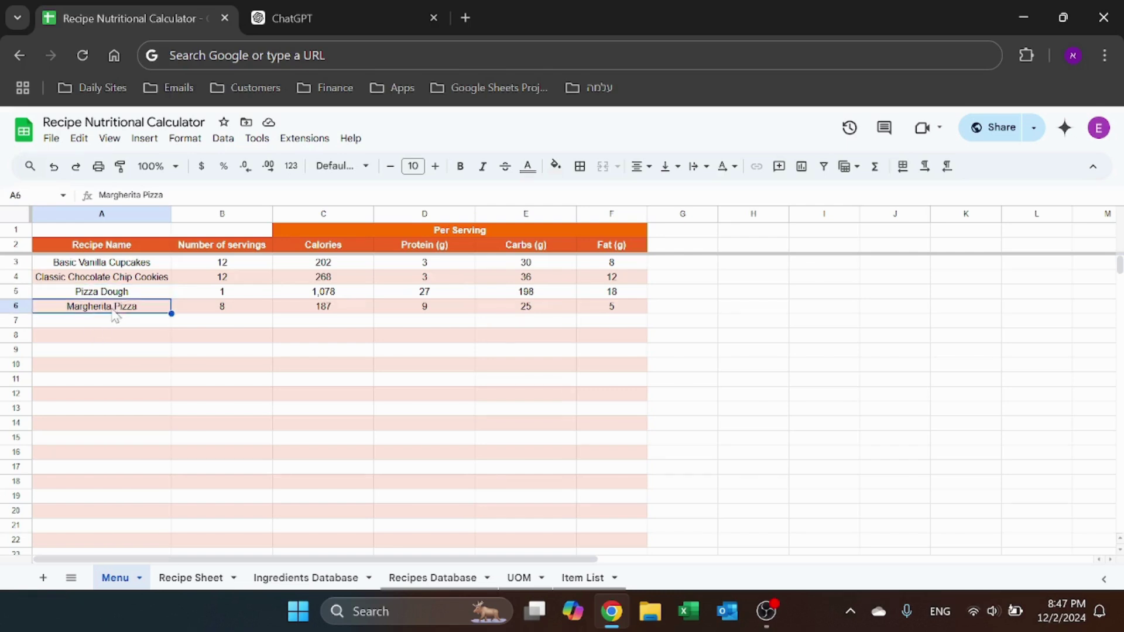
left_click(120, 294)
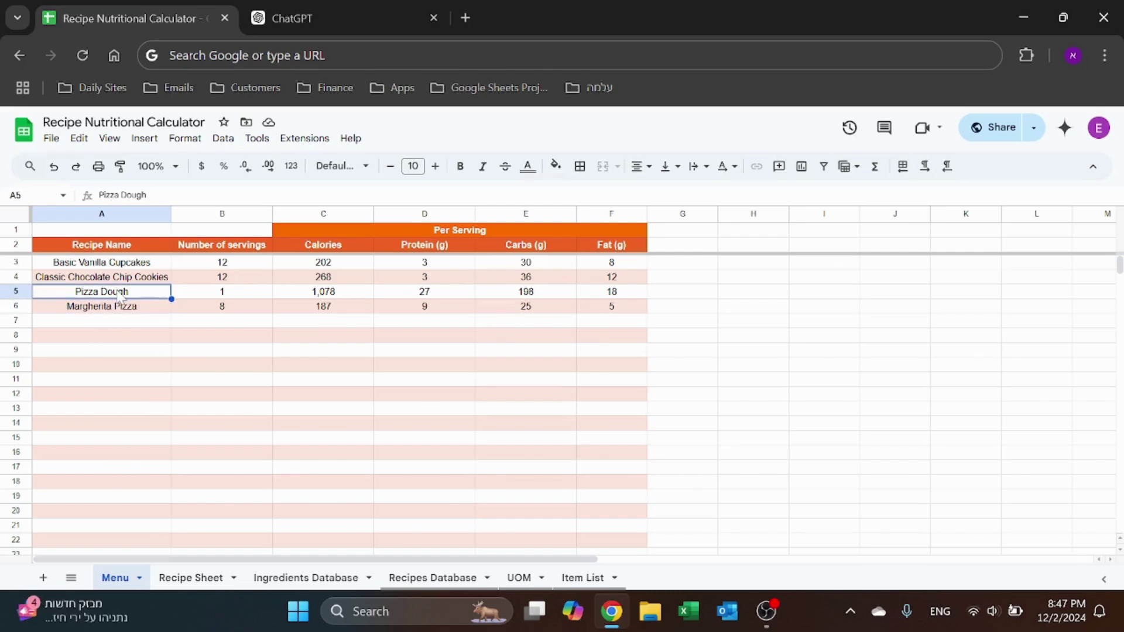
left_click(162, 310)
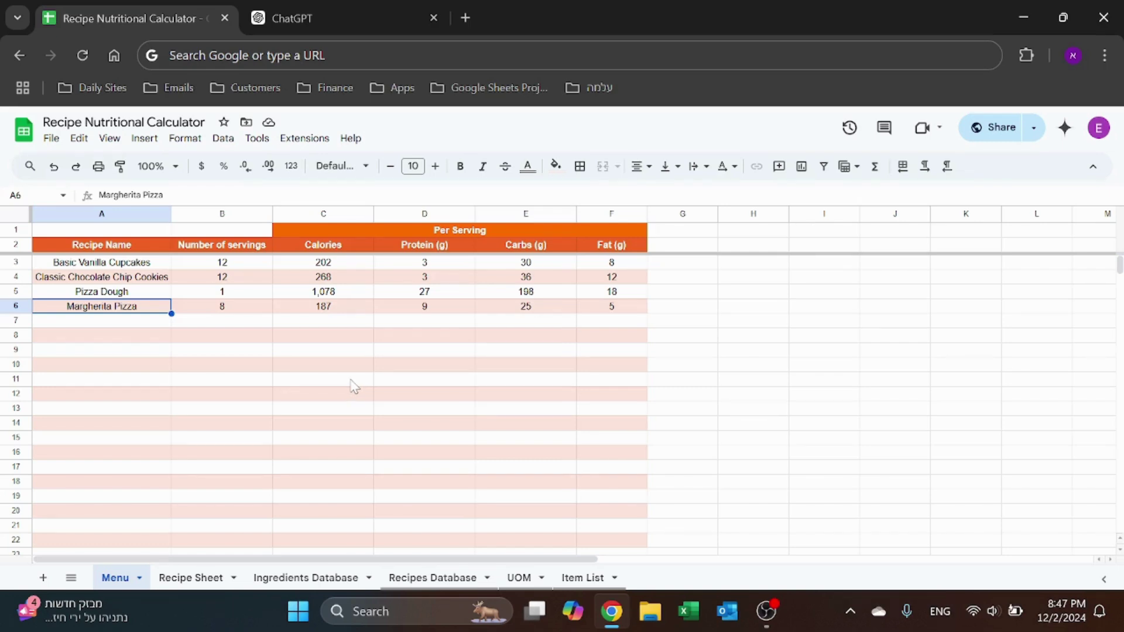
- Show the Item List's sorted-list formula in A2, check both database sheets, and return to Item List
left_click(583, 578)
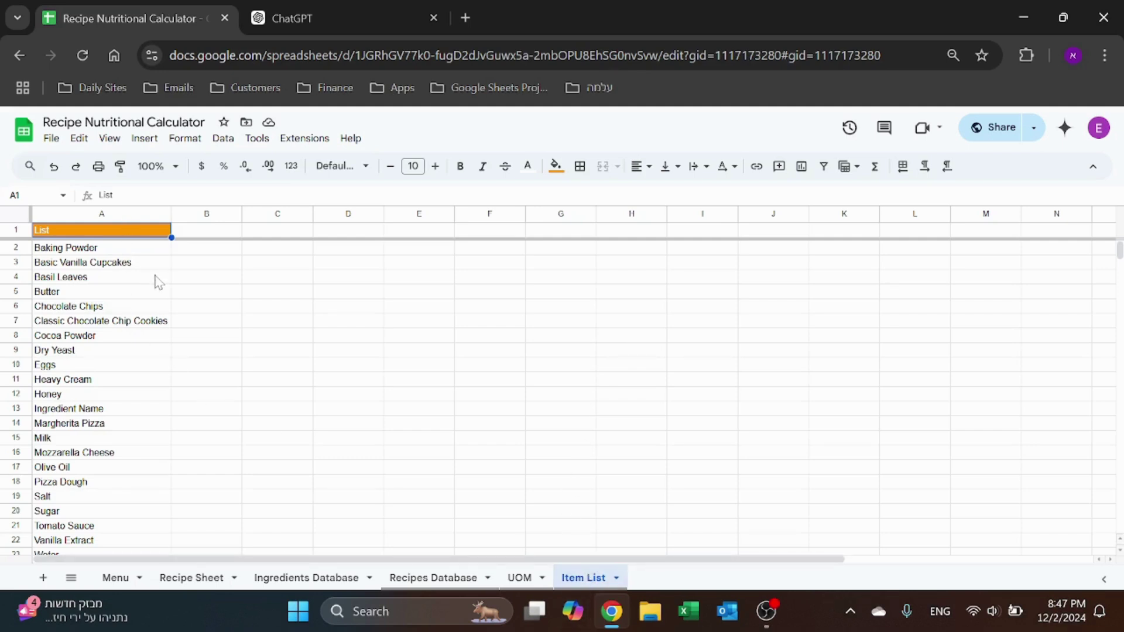
left_click(104, 247)
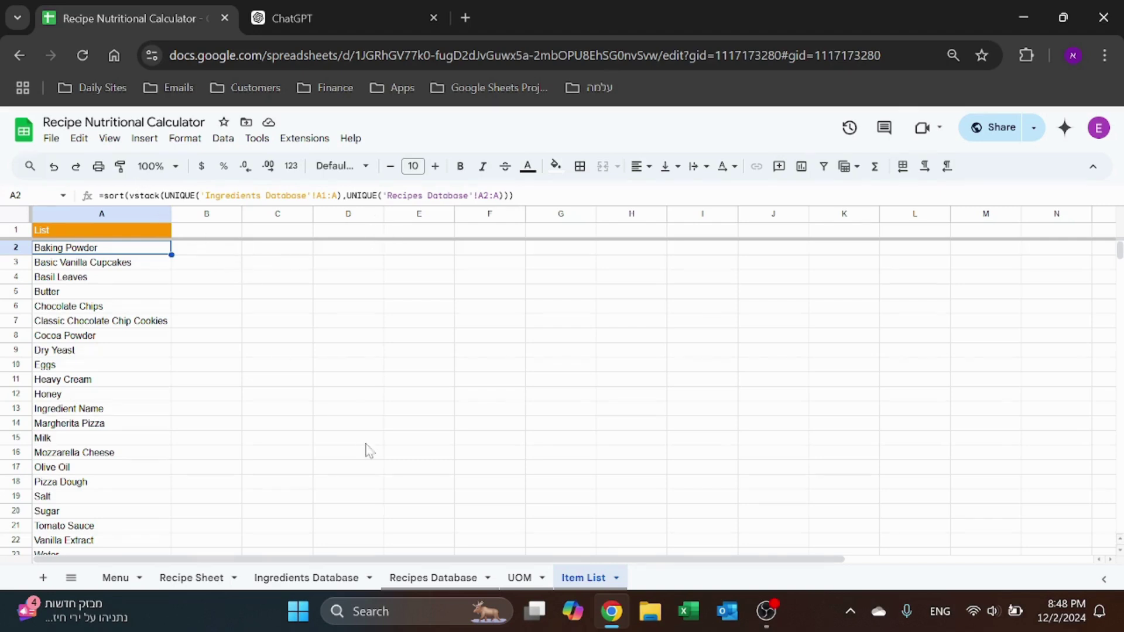
left_click(358, 579)
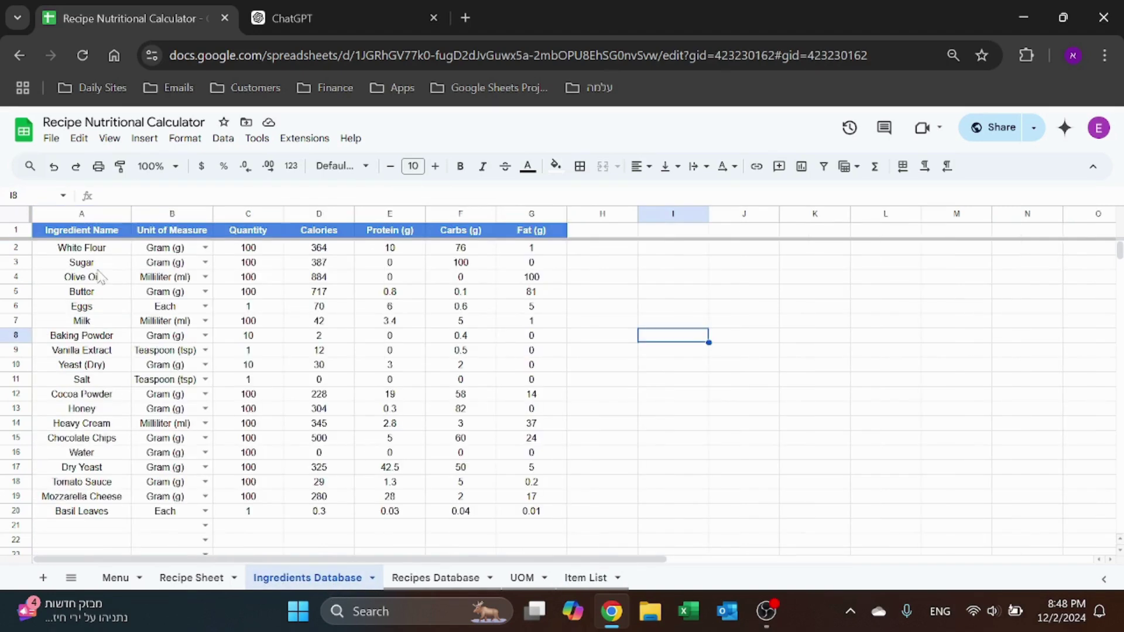
left_click(421, 580)
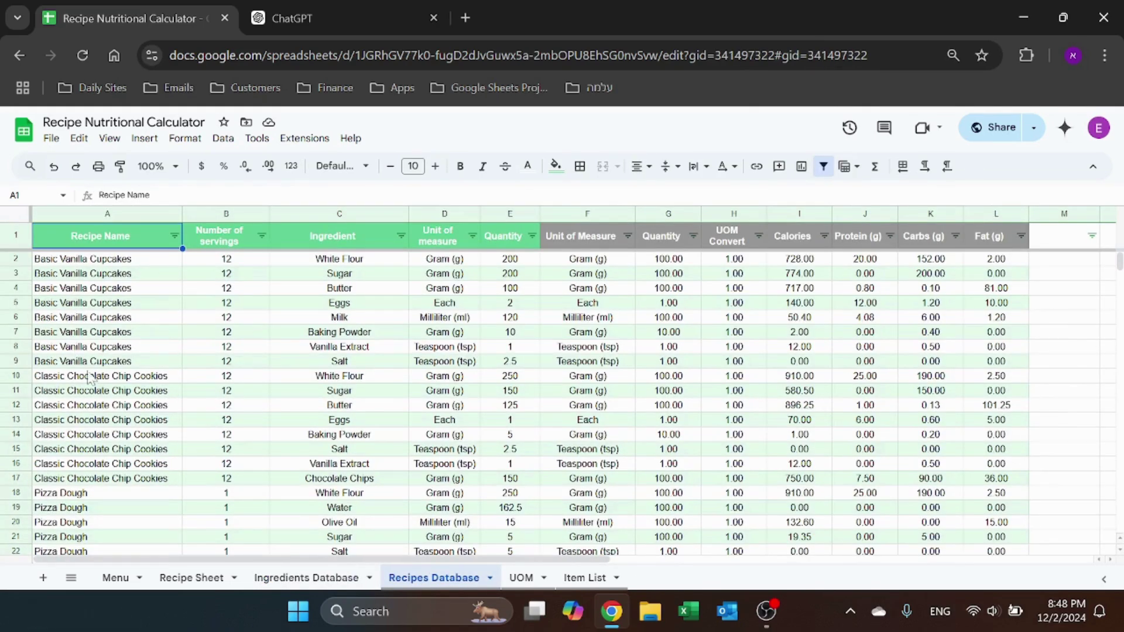
left_click(584, 578)
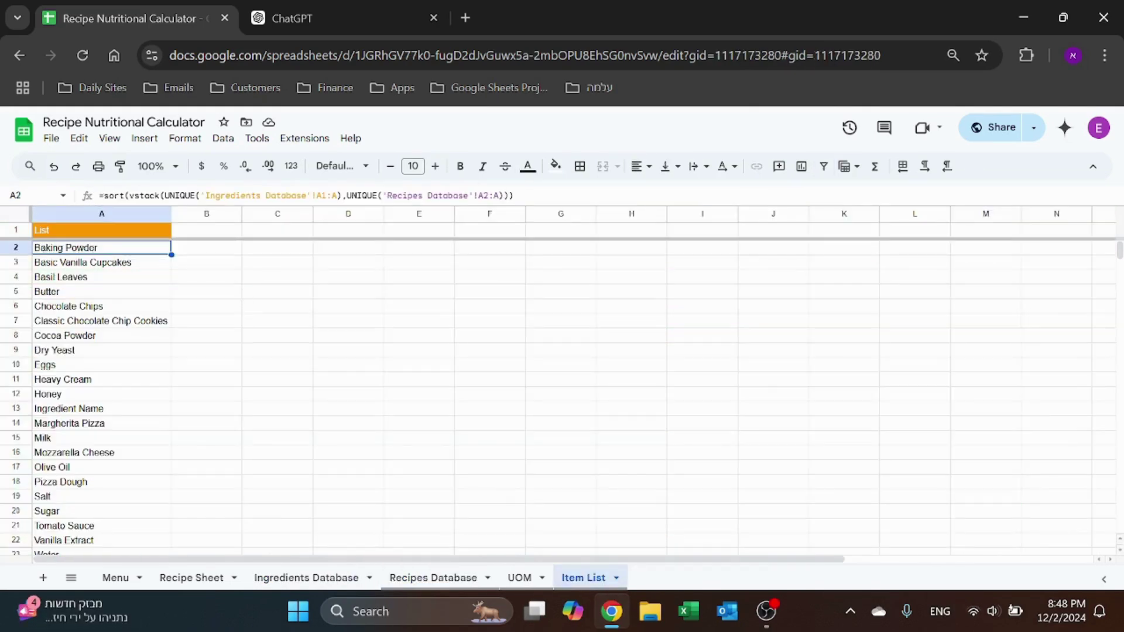
scroll(100, 394, "down", 5)
scroll(101, 397, "up", 5)
- Center the unit abbreviations in column B of the UOM sheet
left_click(516, 579)
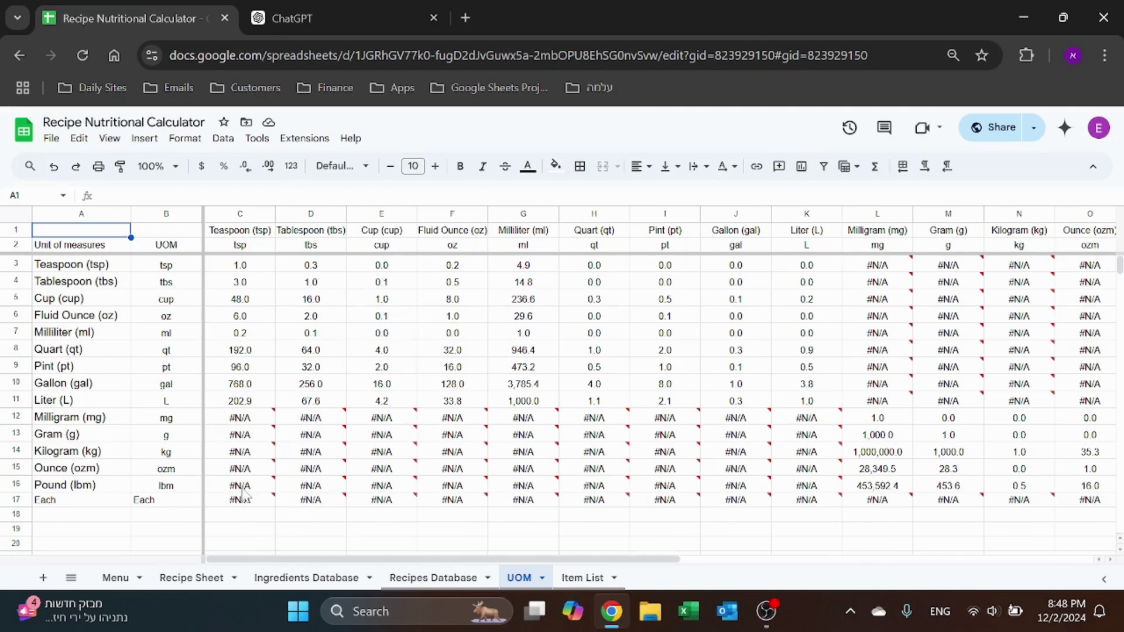
left_click(167, 214)
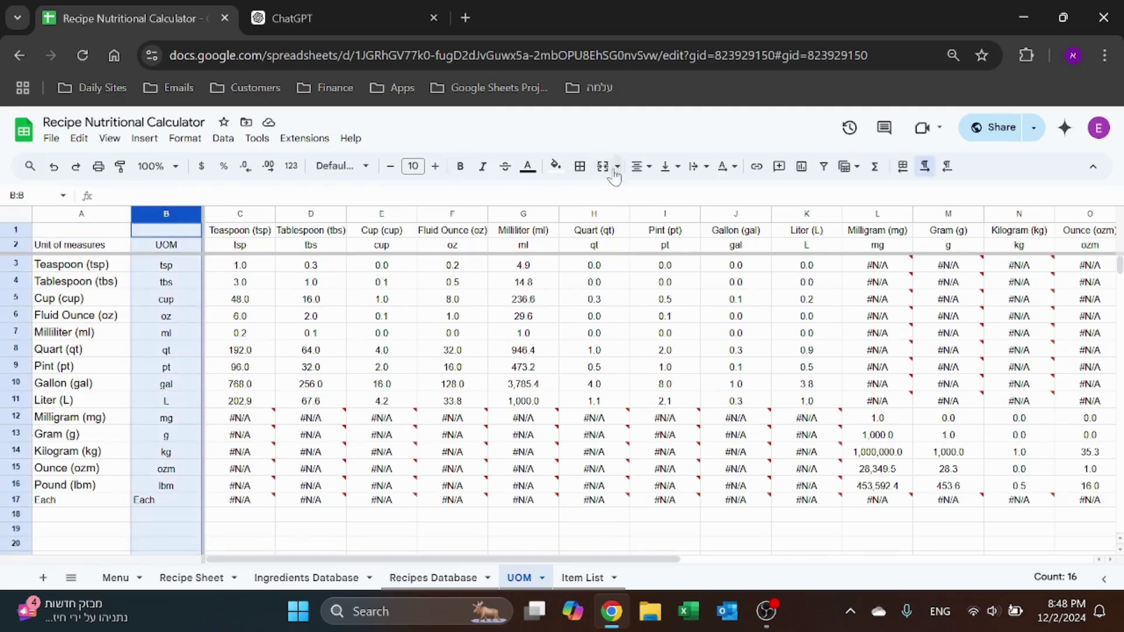
left_click(641, 166)
left_click(662, 195)
left_click(286, 515)
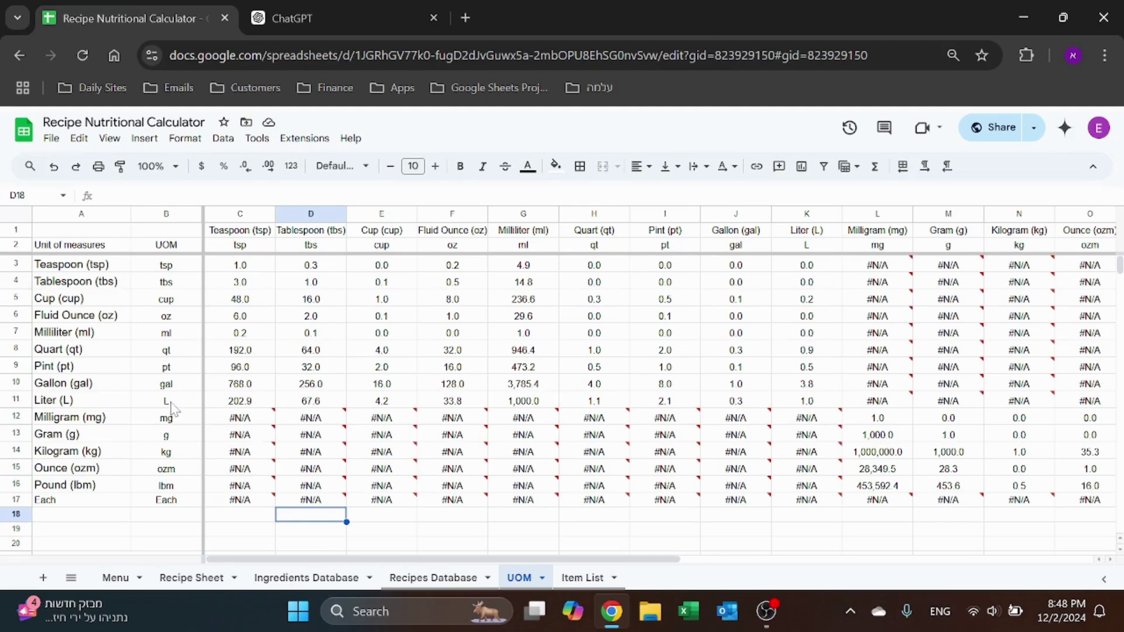
- Inspect the MID abbreviation formulas in B3, B7, B11 and the CONVERT formulas in D3 and G11
left_click(180, 269)
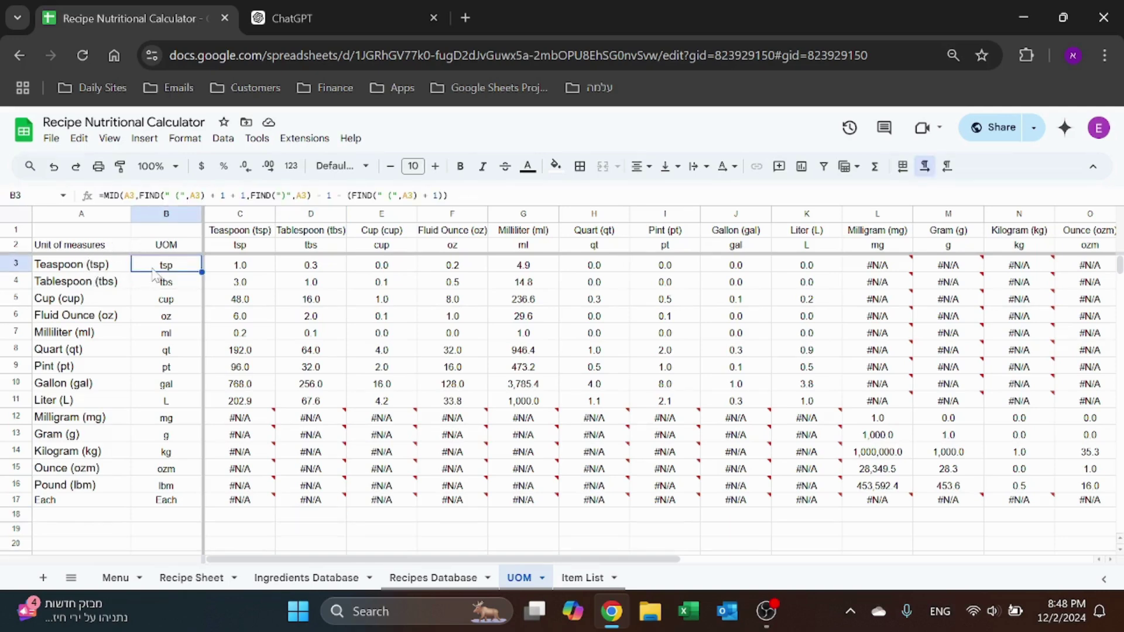
left_click(326, 269)
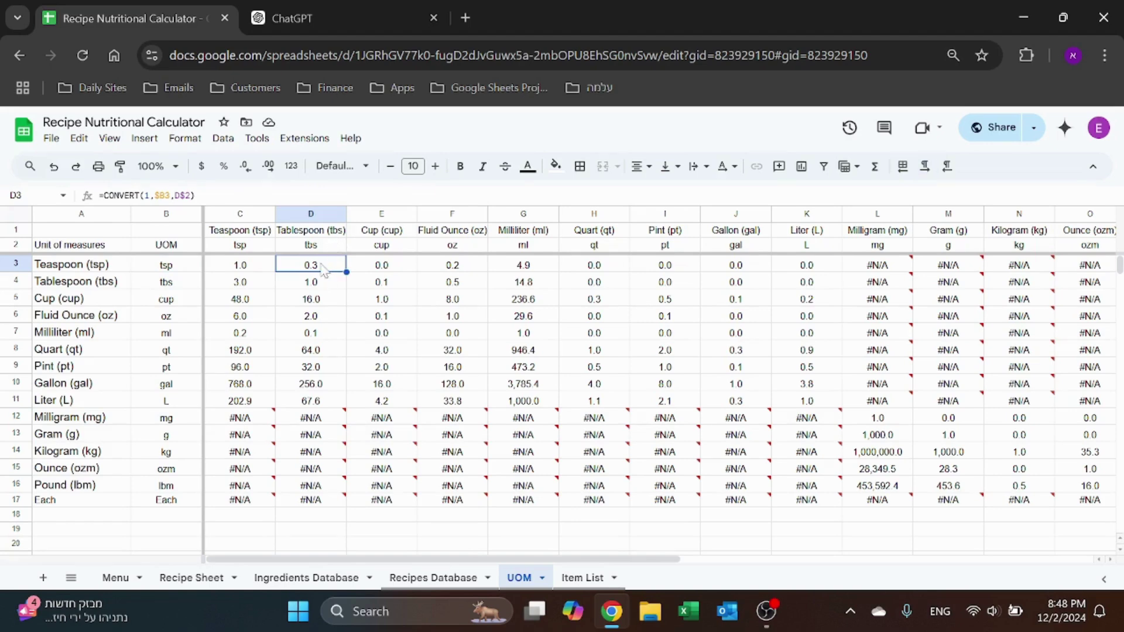
left_click(180, 335)
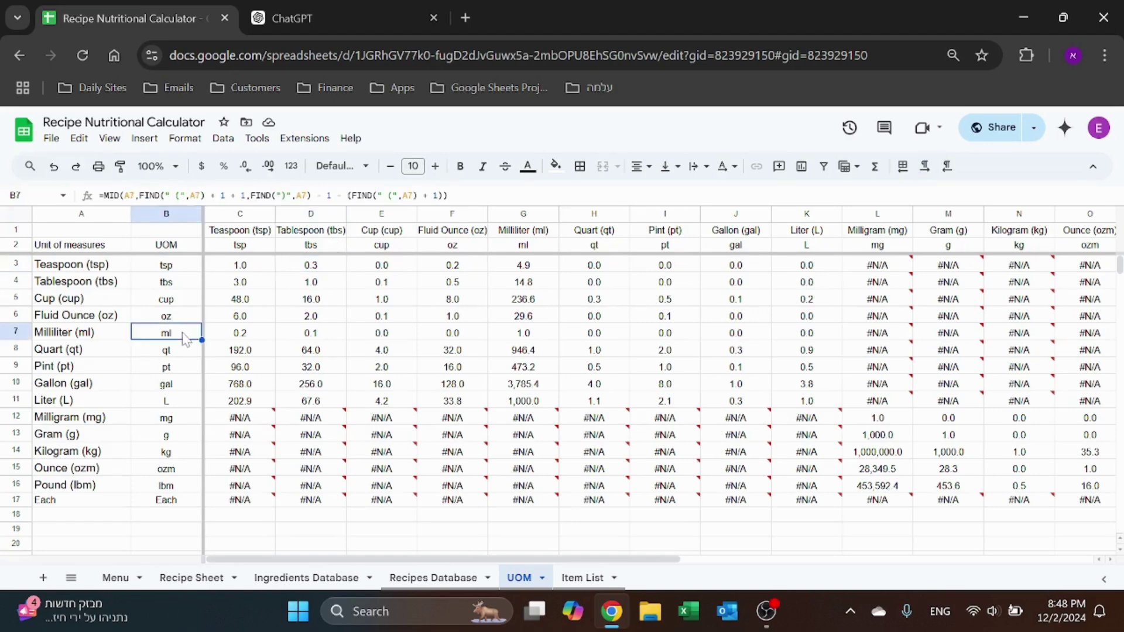
left_click(190, 403)
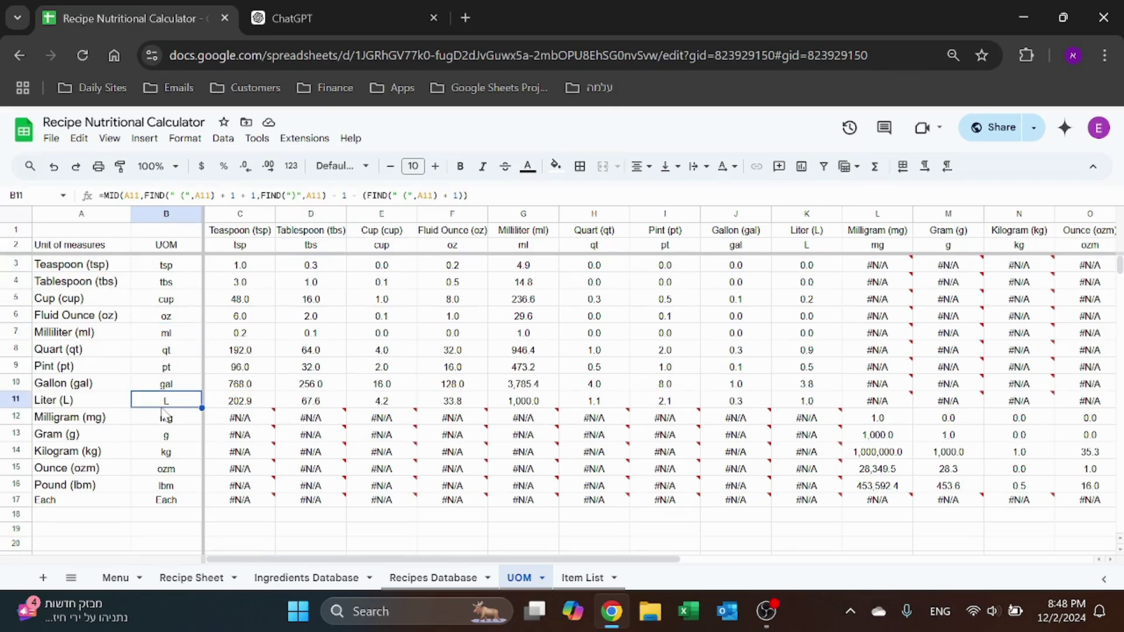
left_click(513, 403)
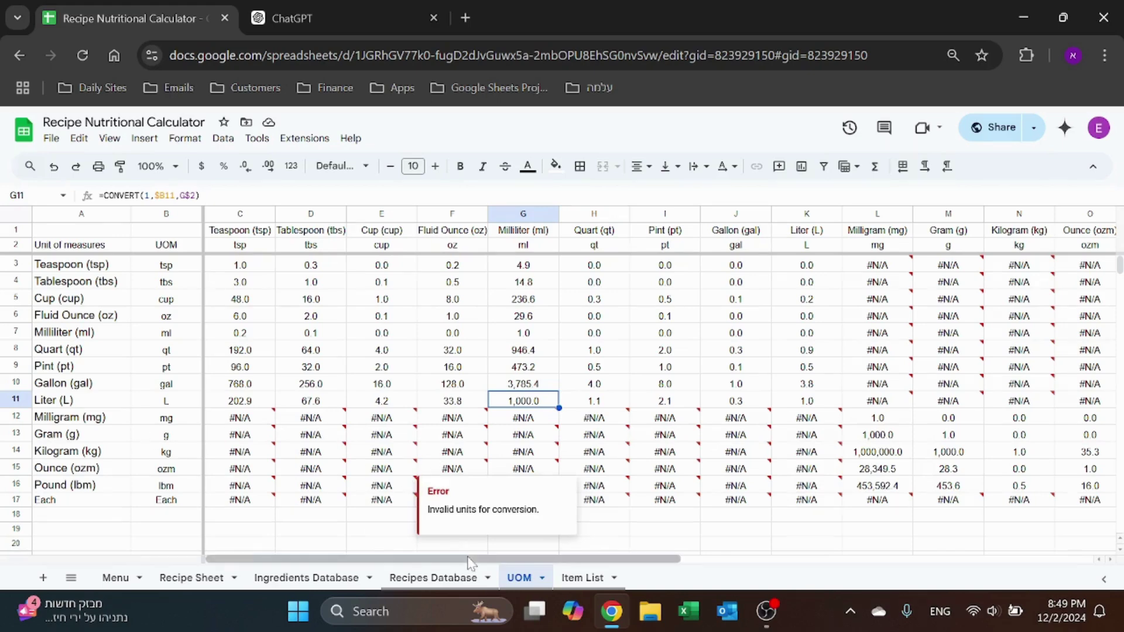
- Review the conversion matrix, including the weight block L12:O16 and Q17, then open Recipes Database
left_click_drag(463, 559, 630, 559)
left_click_drag(567, 423, 773, 489)
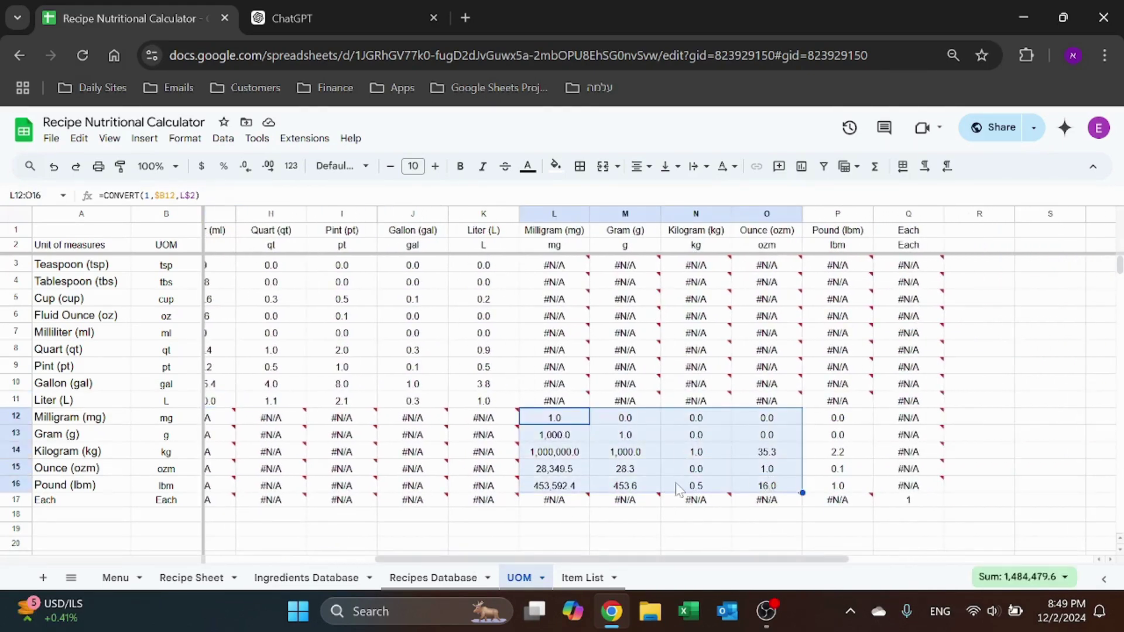
left_click(821, 423)
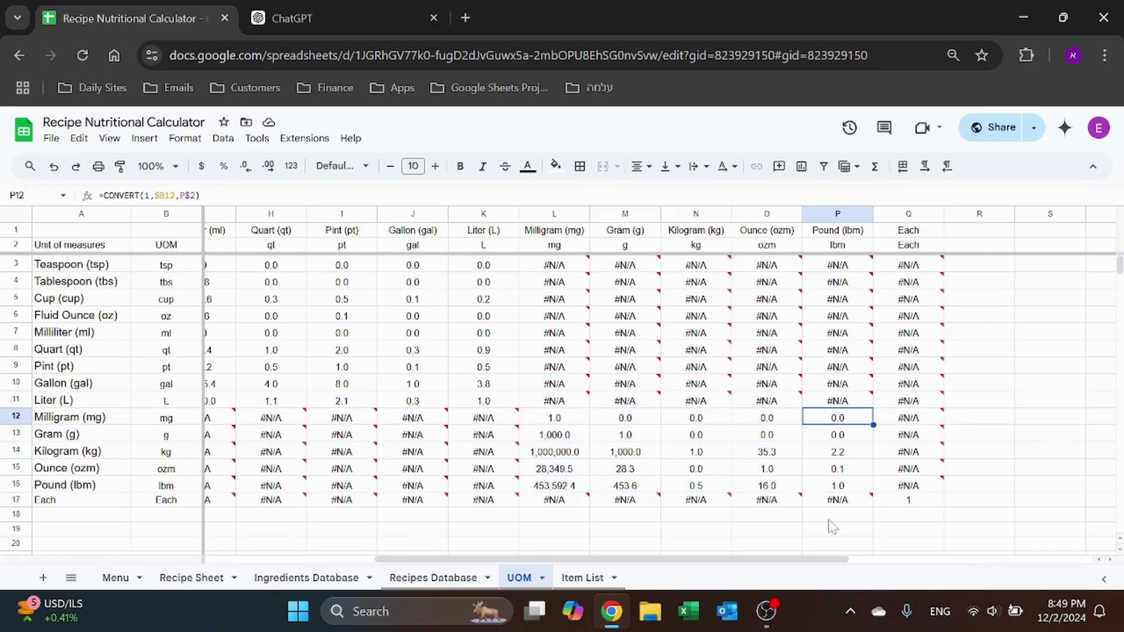
left_click(935, 504)
left_click_drag(810, 557, 229, 560)
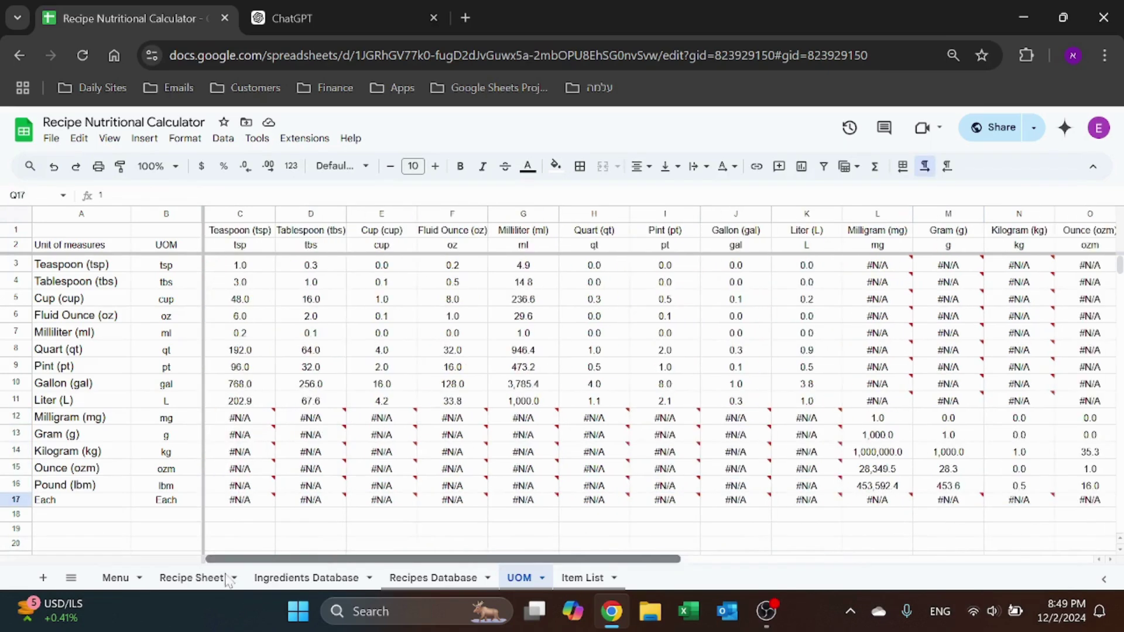
left_click(265, 518)
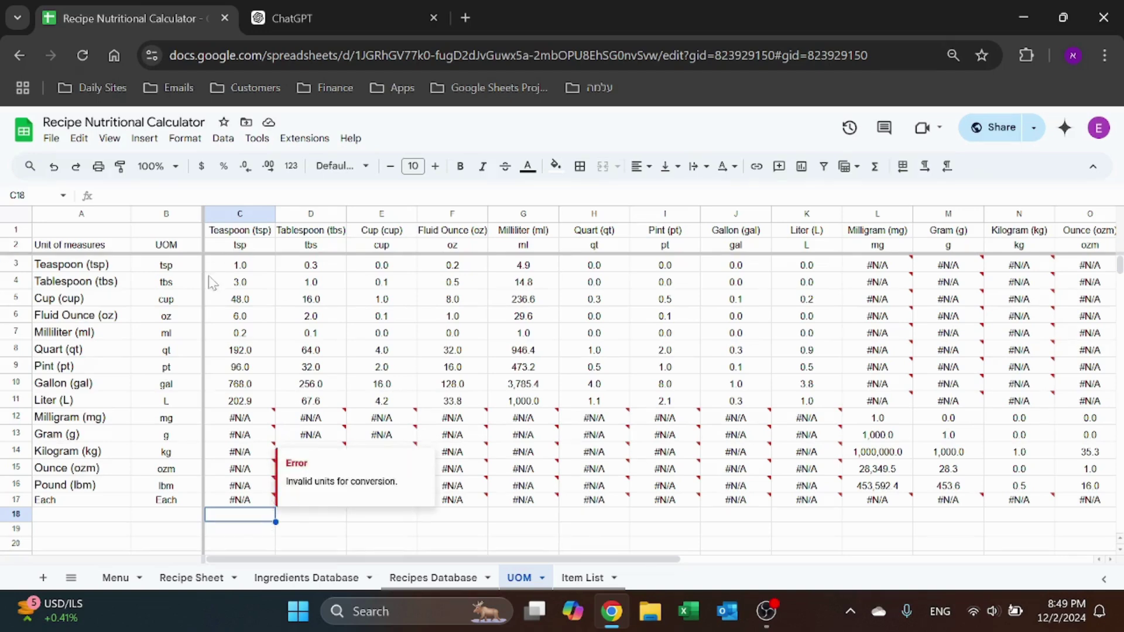
left_click(494, 535)
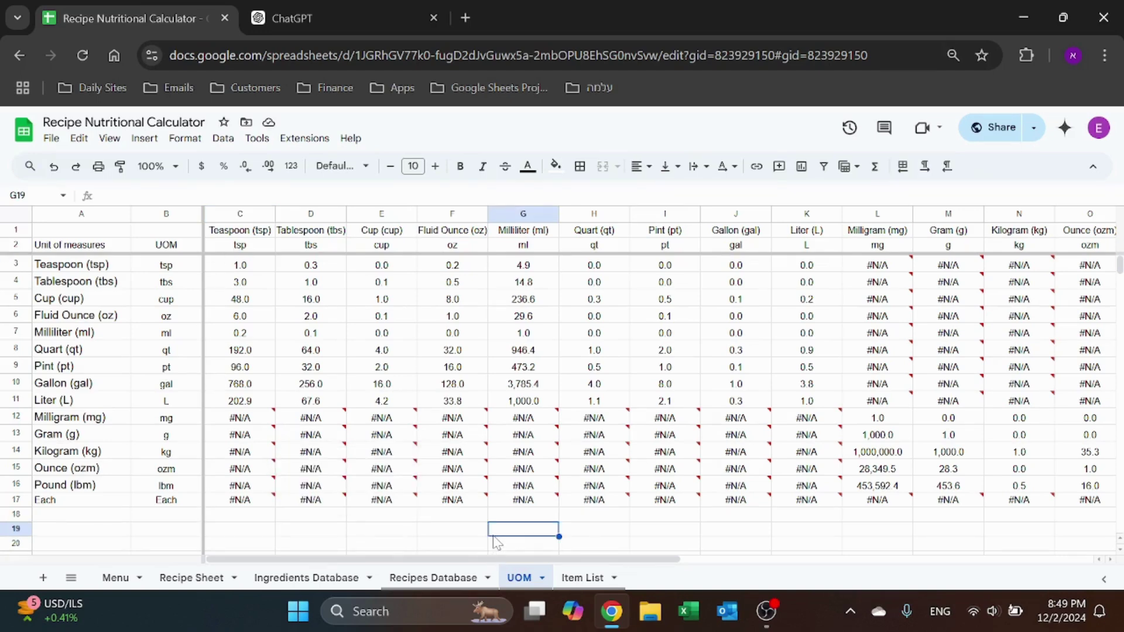
left_click(450, 582)
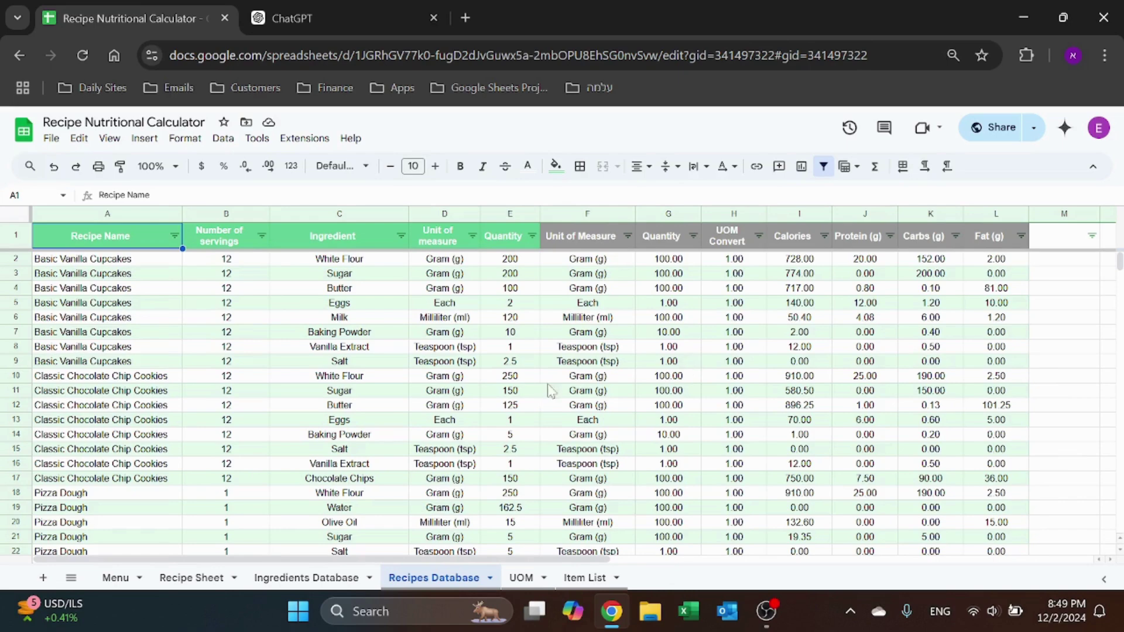
scroll(468, 398, "down", 5)
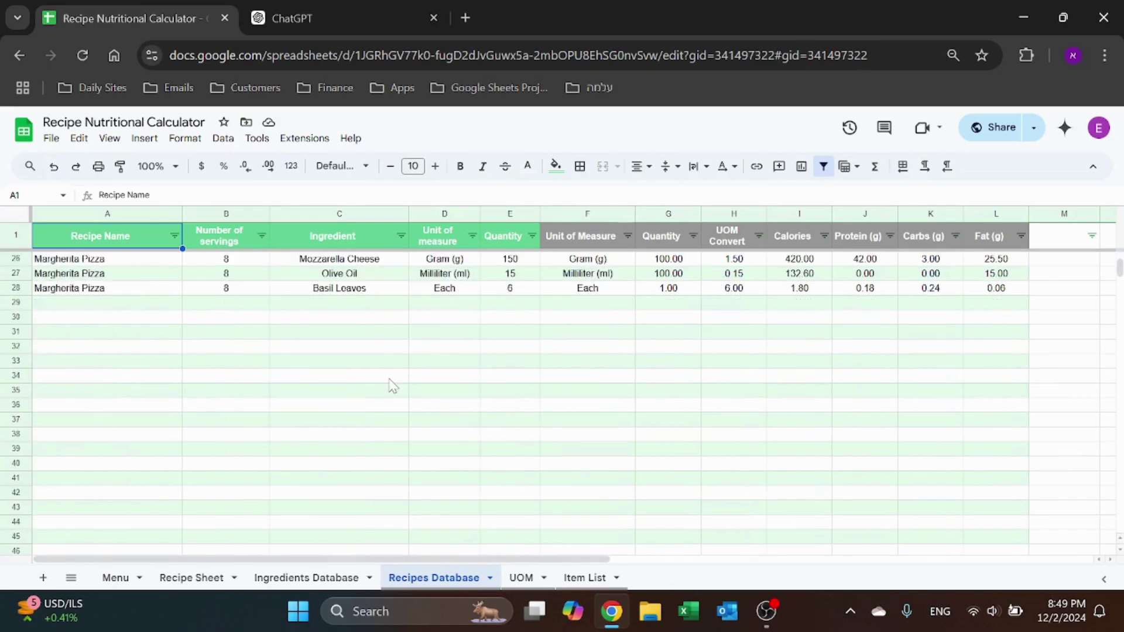
scroll(389, 384, "up", 3)
left_click(109, 468)
left_click_drag(112, 474, 1001, 404)
left_click(1062, 405)
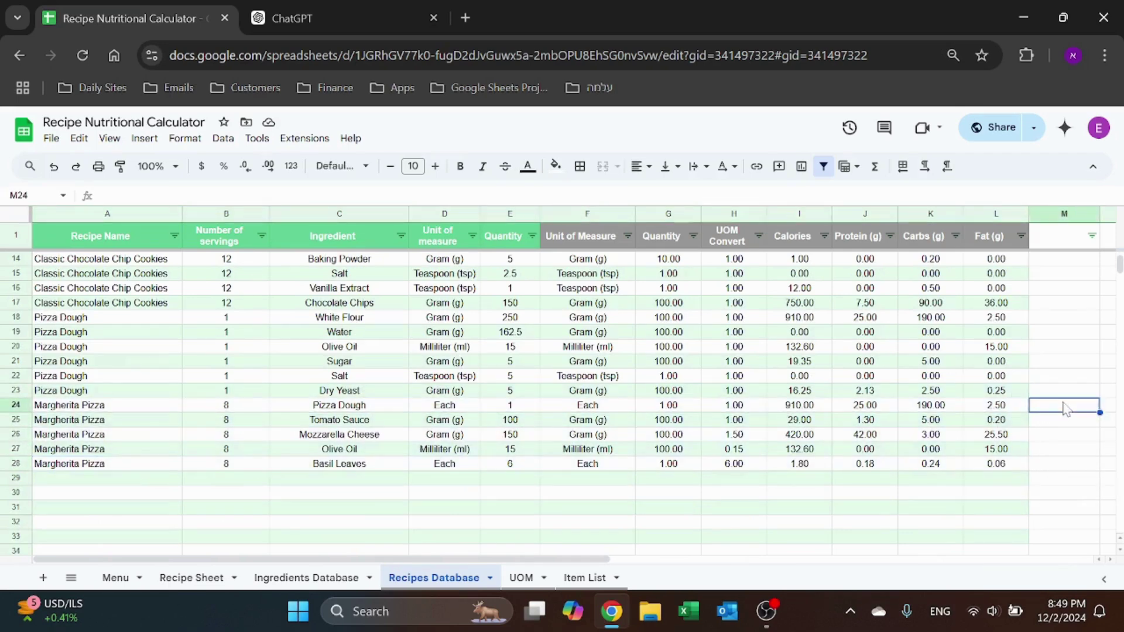
left_click_drag(144, 406, 112, 466)
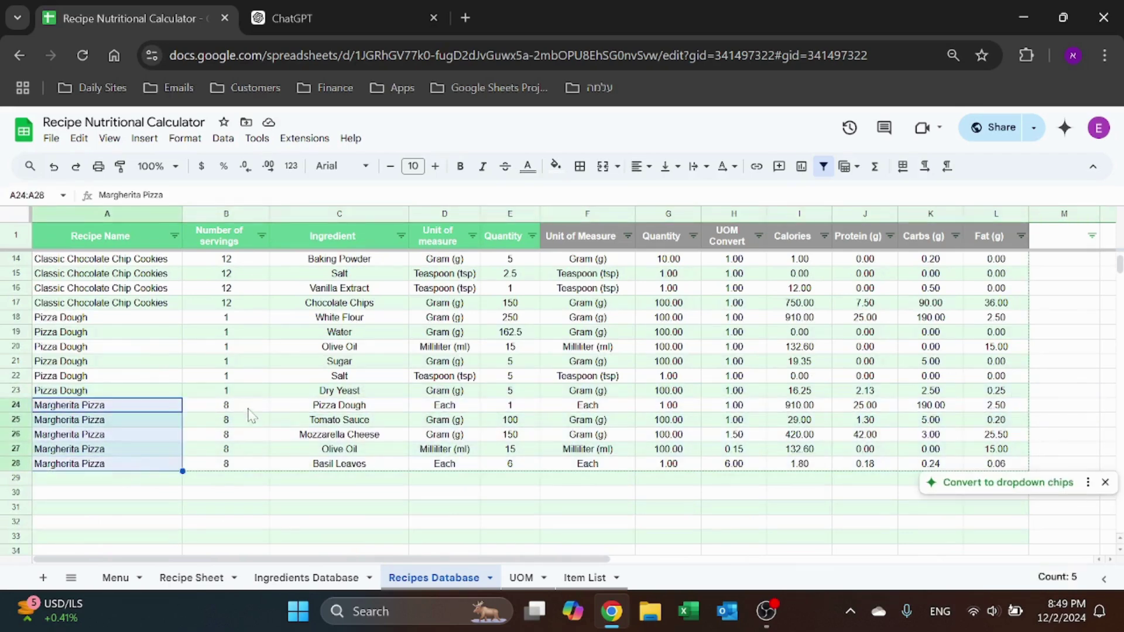
left_click_drag(249, 408, 238, 464)
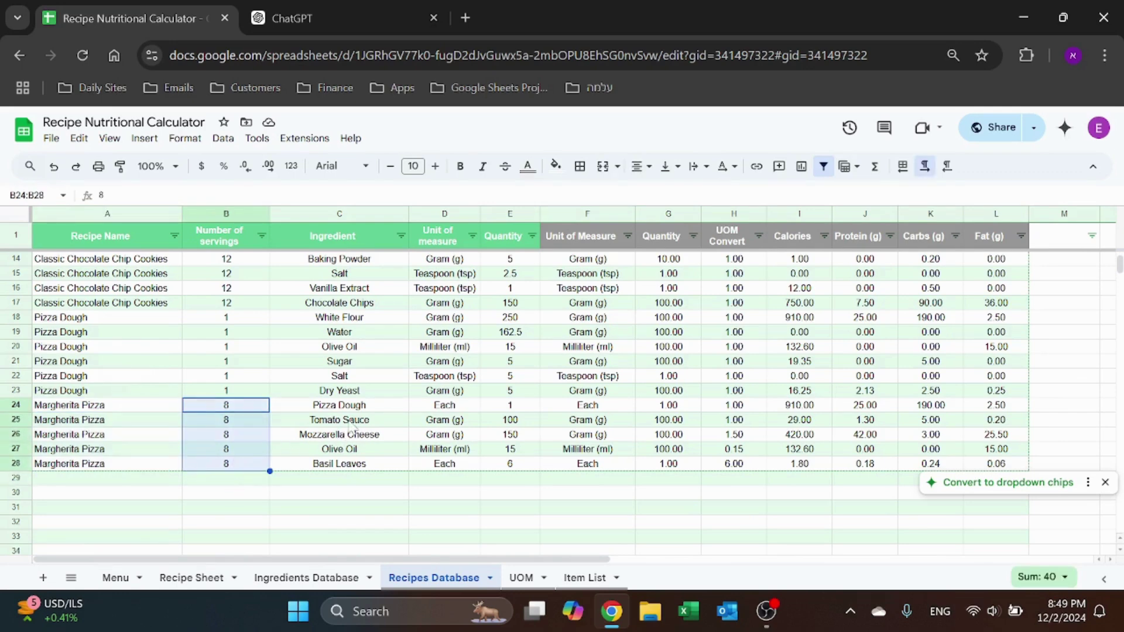
left_click(370, 410)
left_click(450, 410)
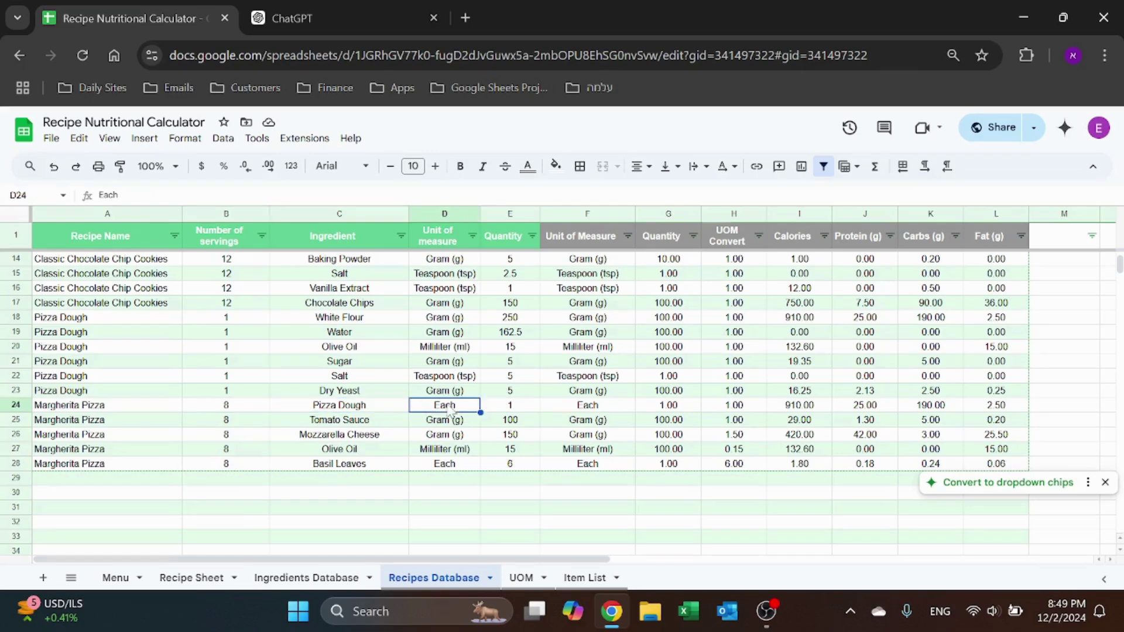
left_click(508, 407)
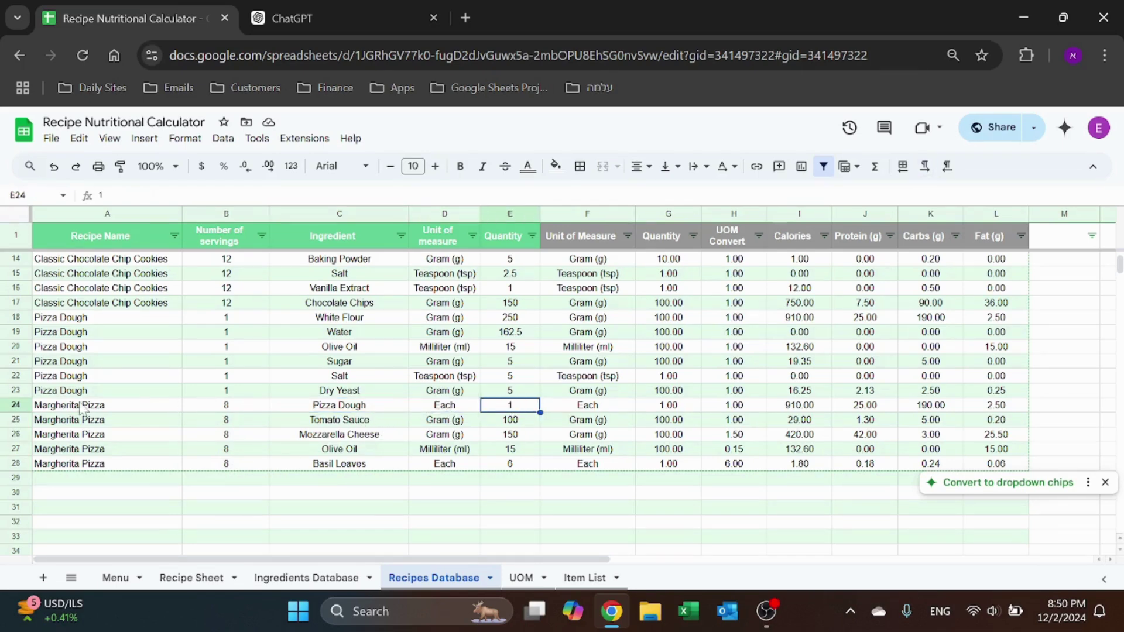
left_click_drag(85, 329, 89, 393)
left_click(98, 409)
left_click(386, 409)
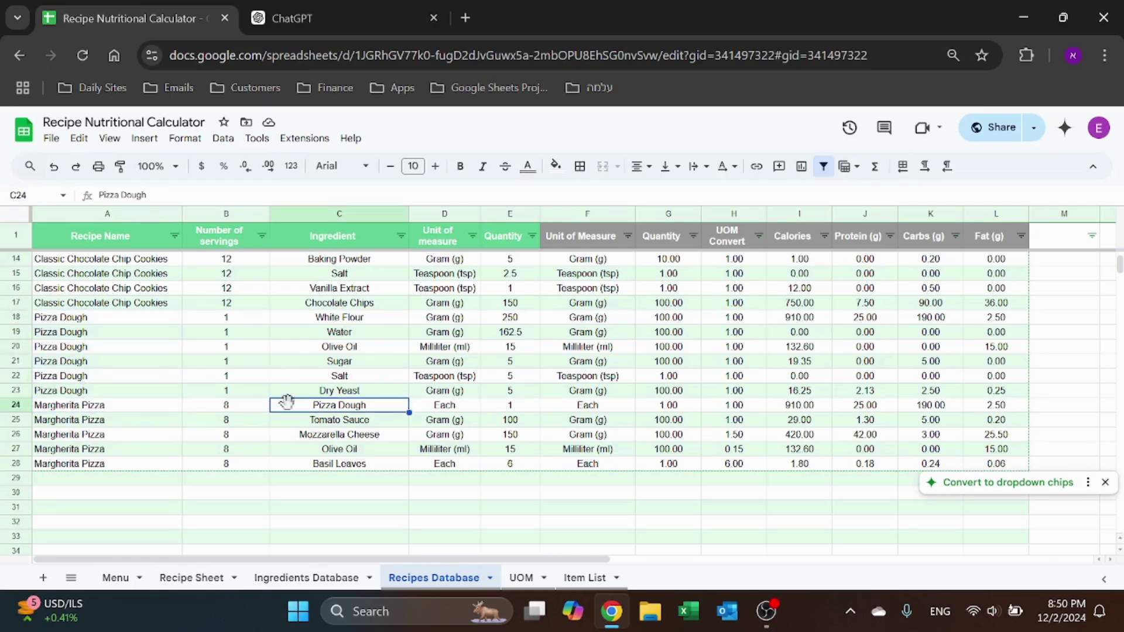
left_click_drag(331, 322, 335, 379)
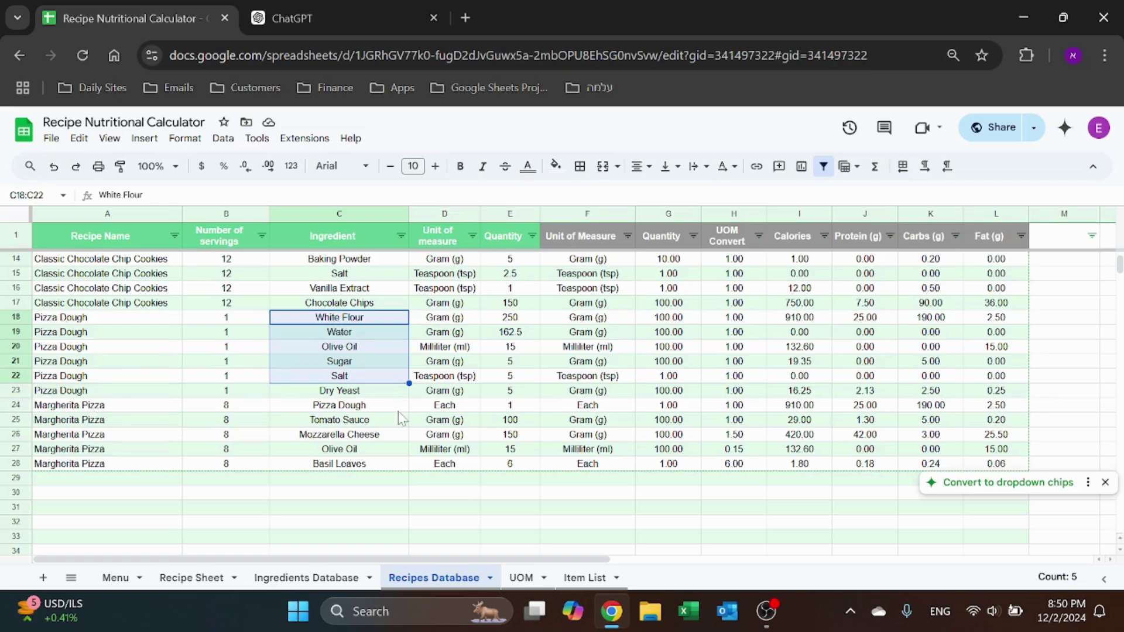
left_click(381, 411)
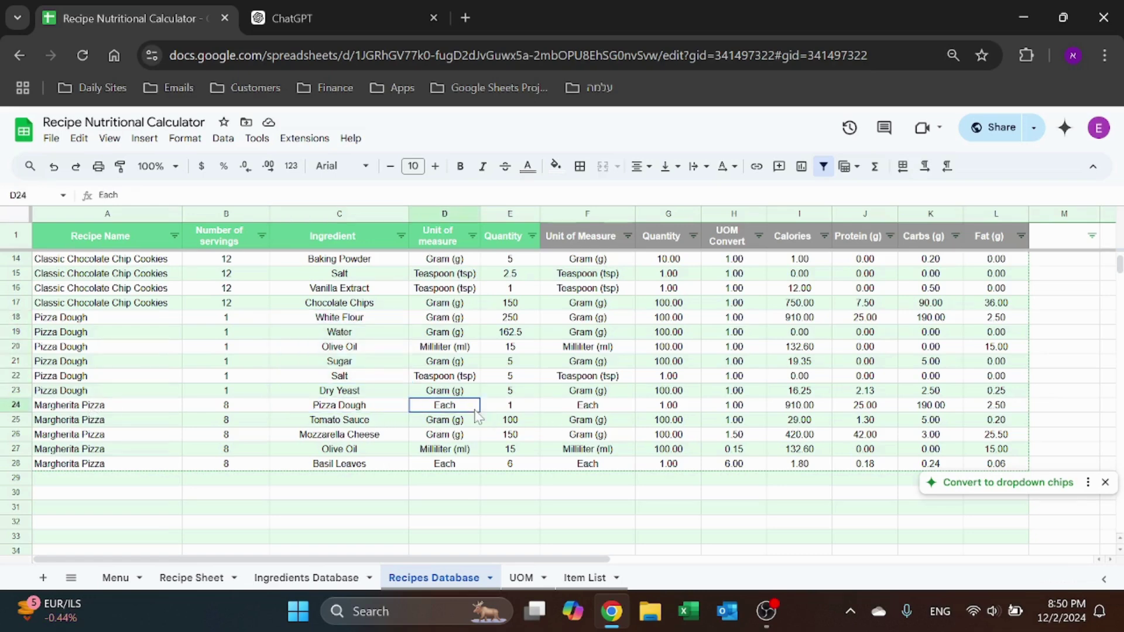
left_click(523, 406)
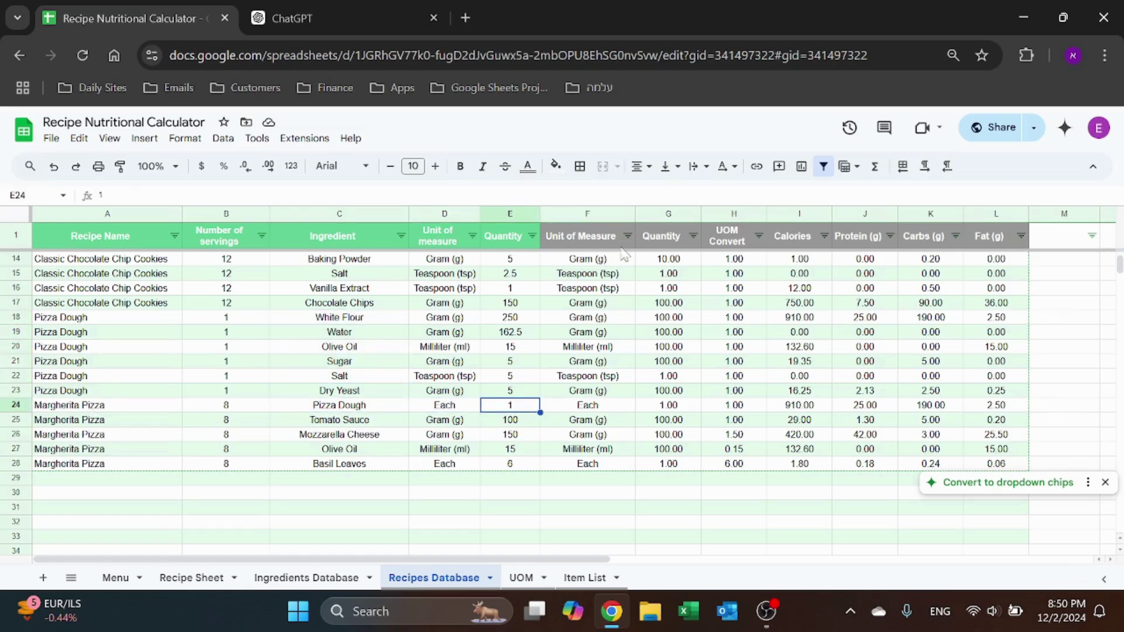
left_click_drag(624, 237, 992, 240)
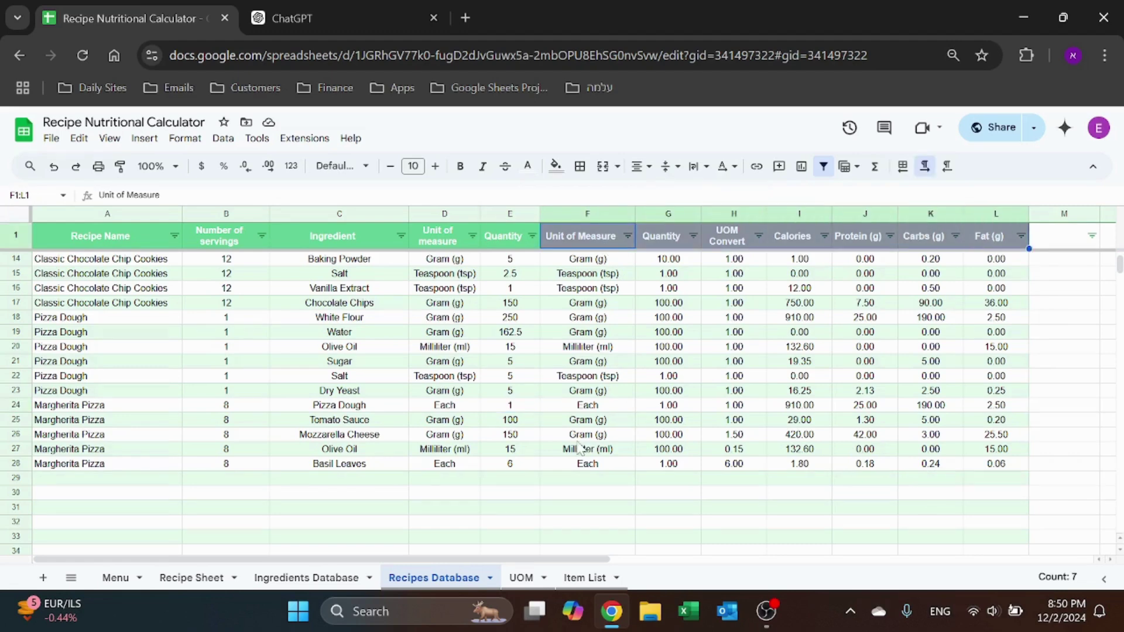
left_click(566, 410)
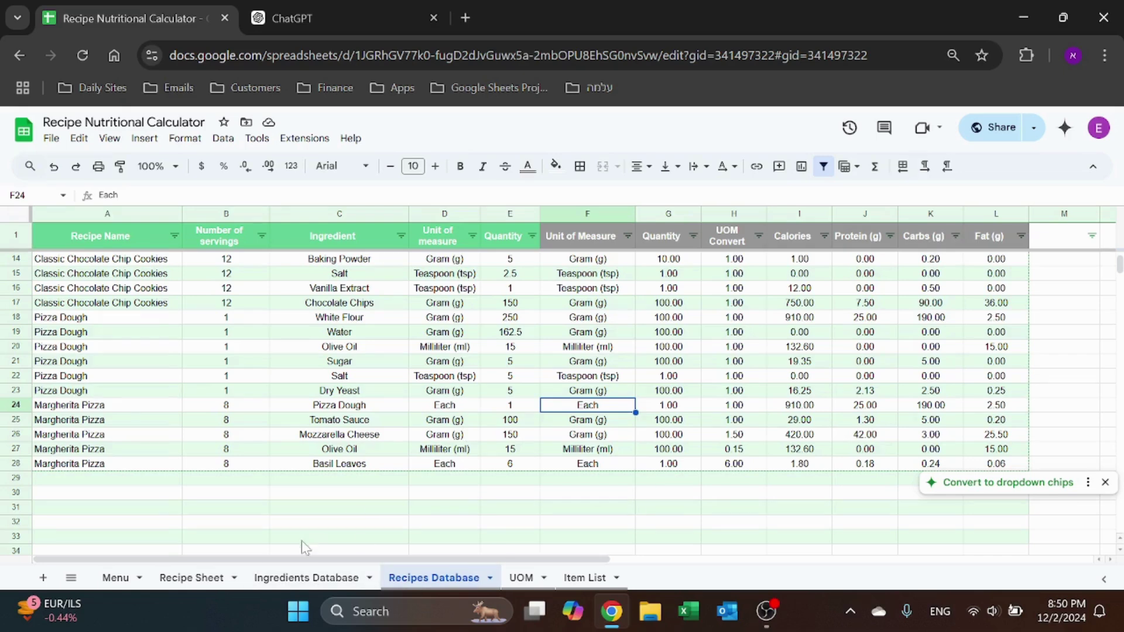
left_click(734, 409)
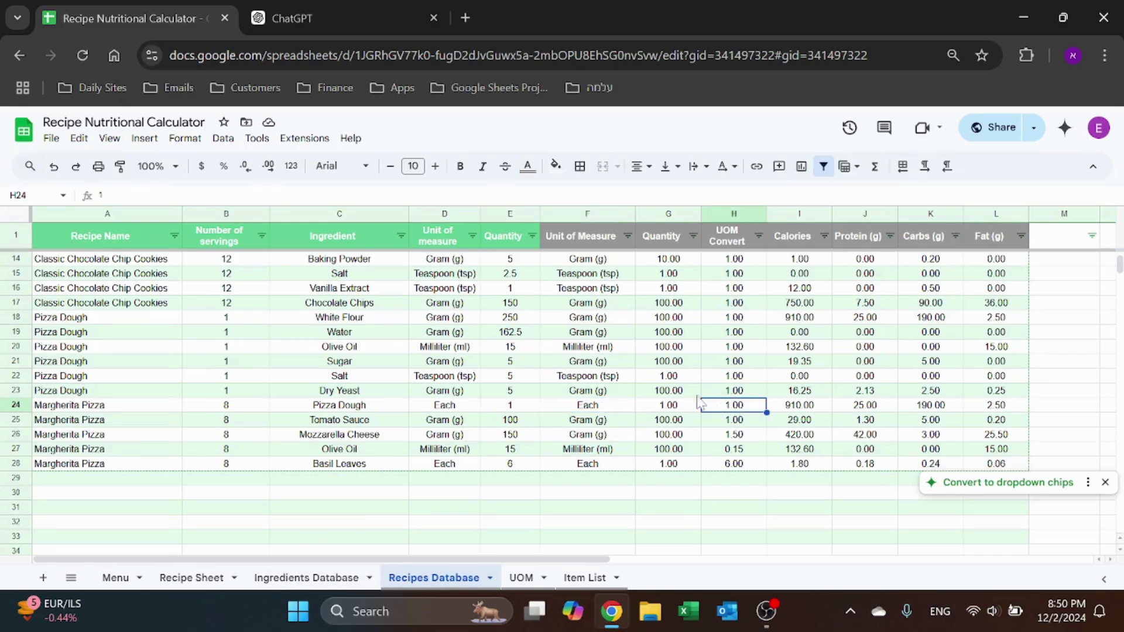
scroll(589, 374, "up", 4)
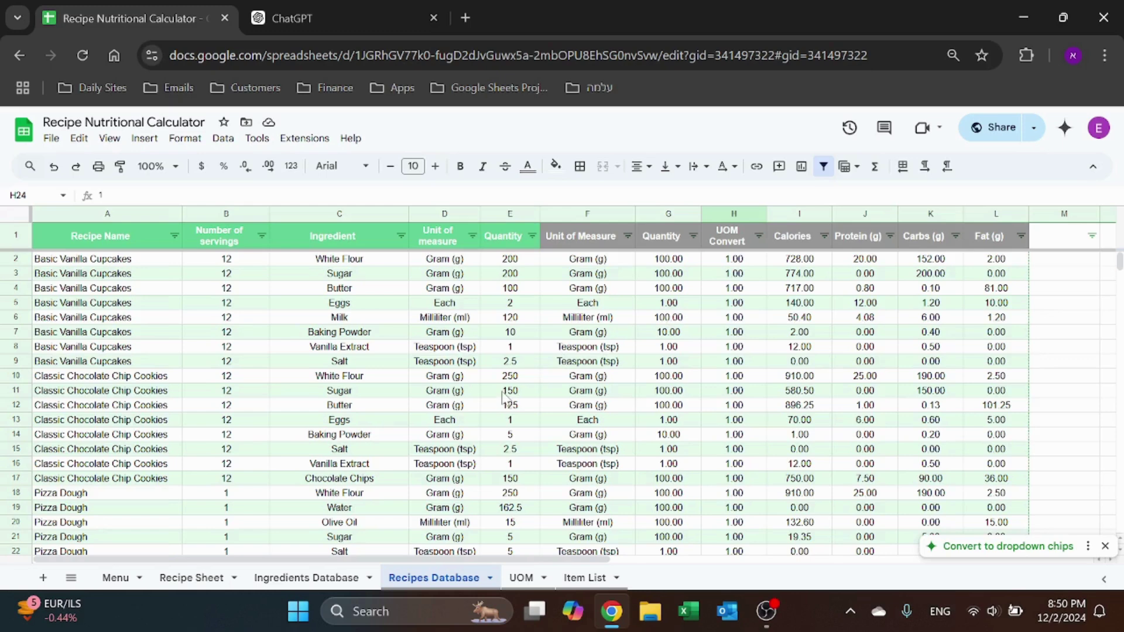
scroll(502, 398, "down", 4)
left_click(556, 496)
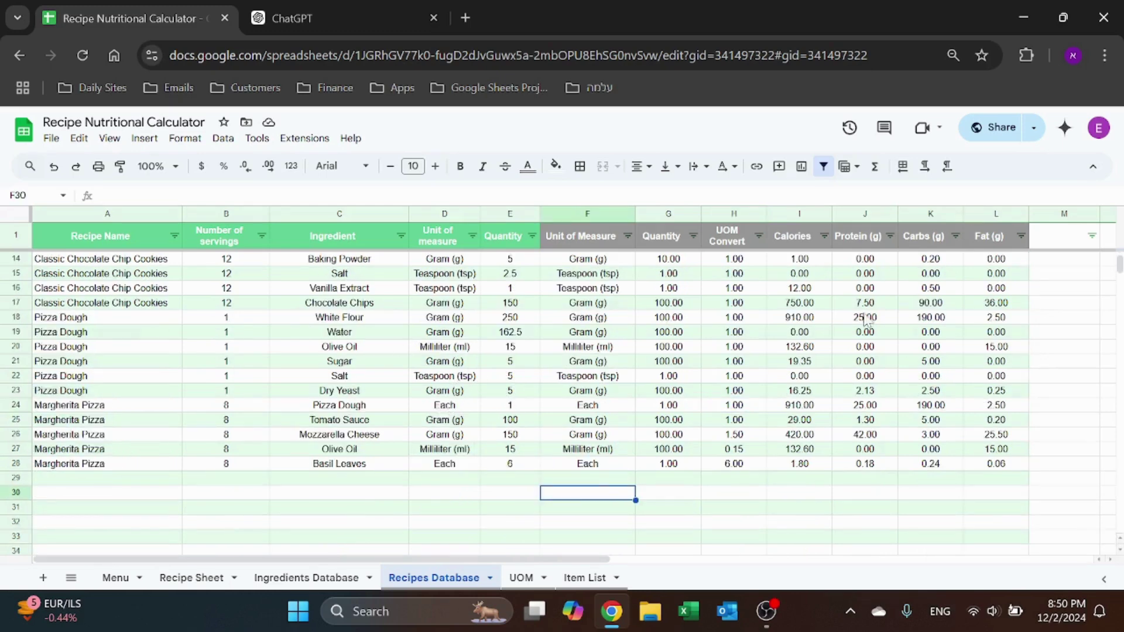
left_click(438, 215)
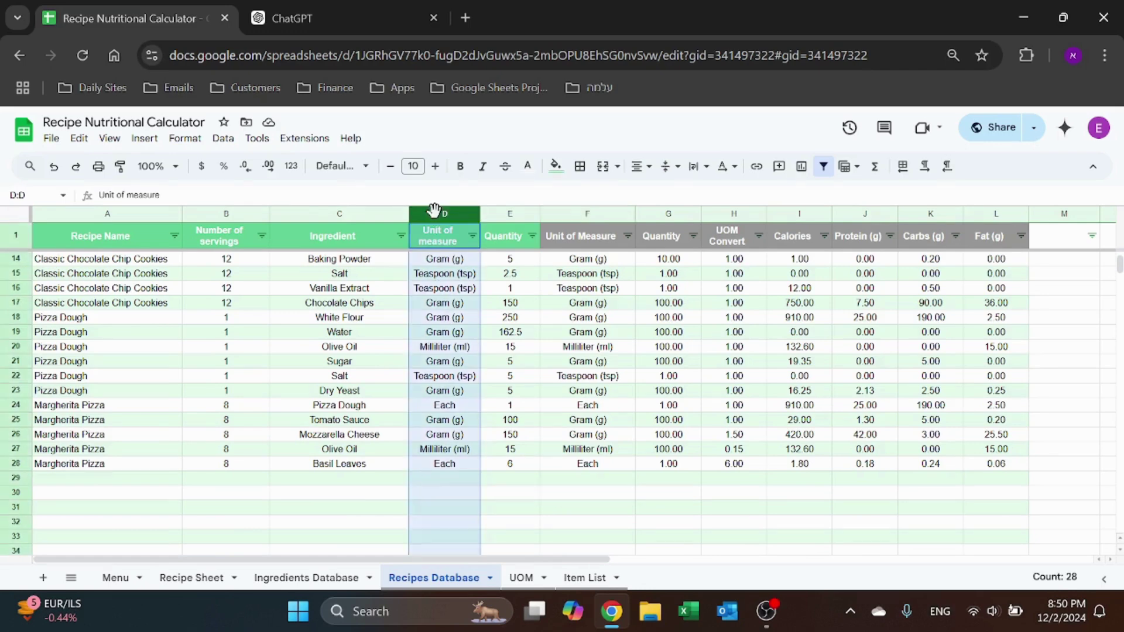
left_click(605, 213)
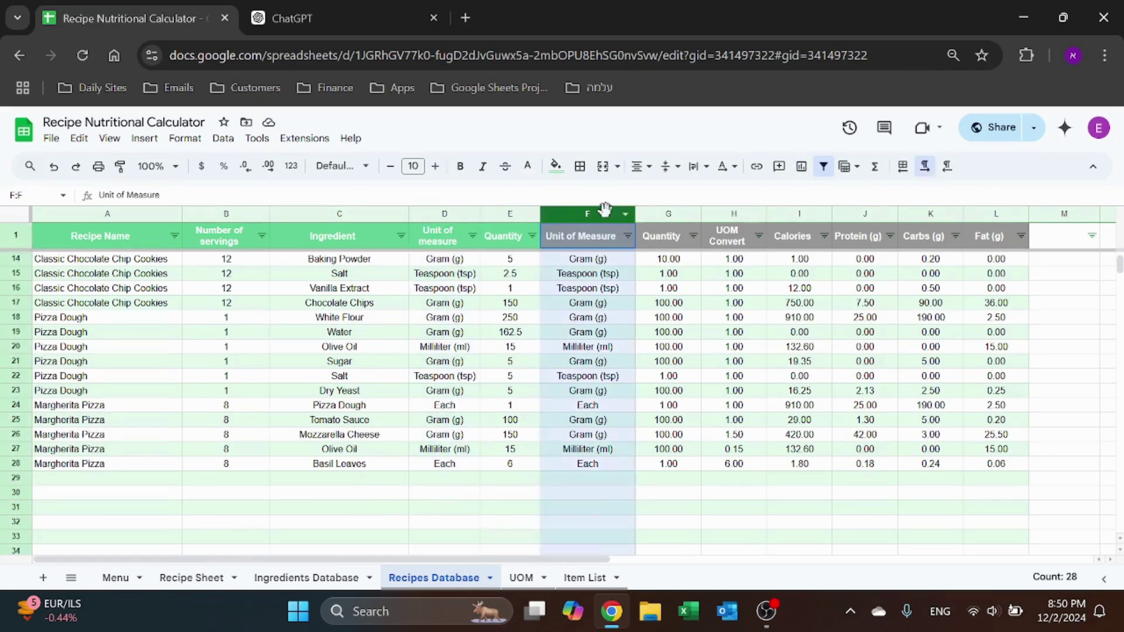
left_click(603, 497)
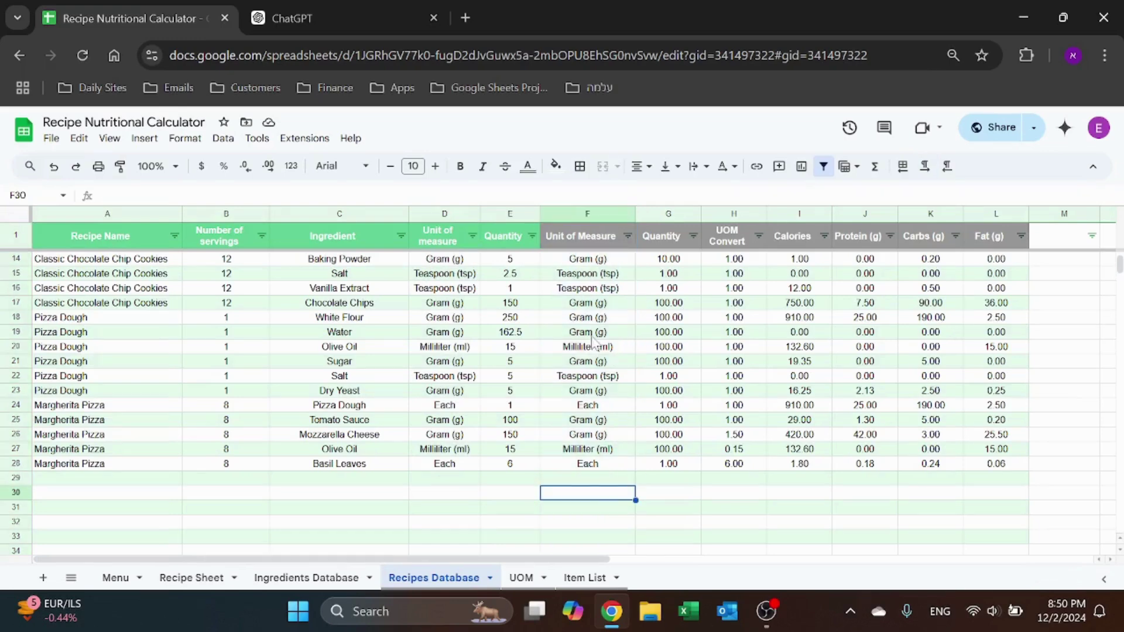
- On Ingredients Database, point out Milk and Honey and show White Flour's unit dropdown choices
left_click(319, 577)
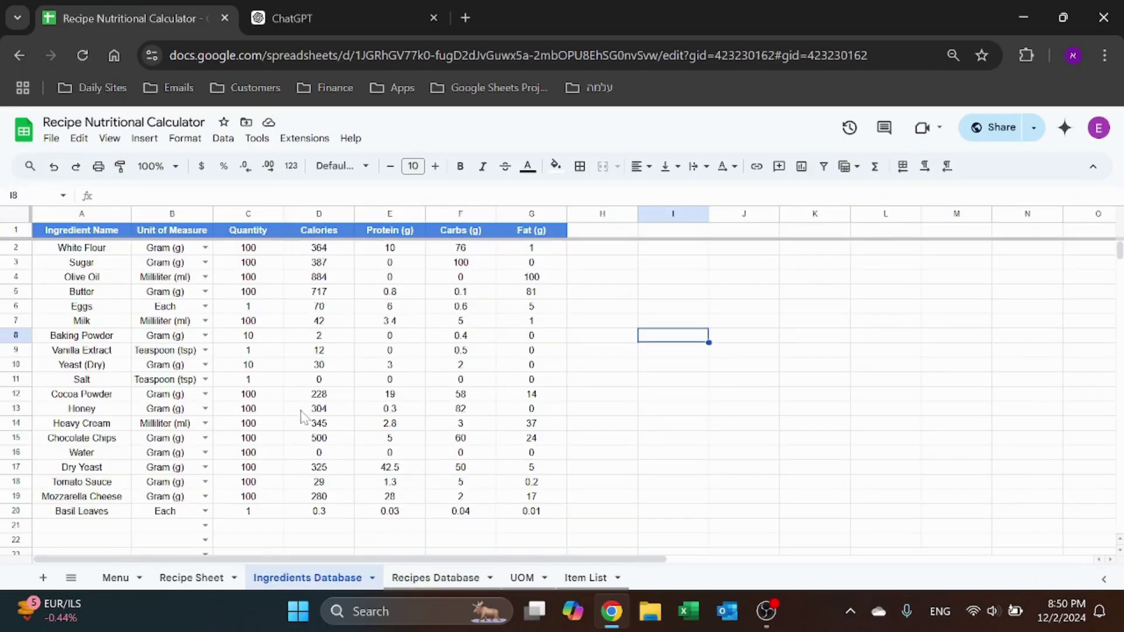
left_click(75, 326)
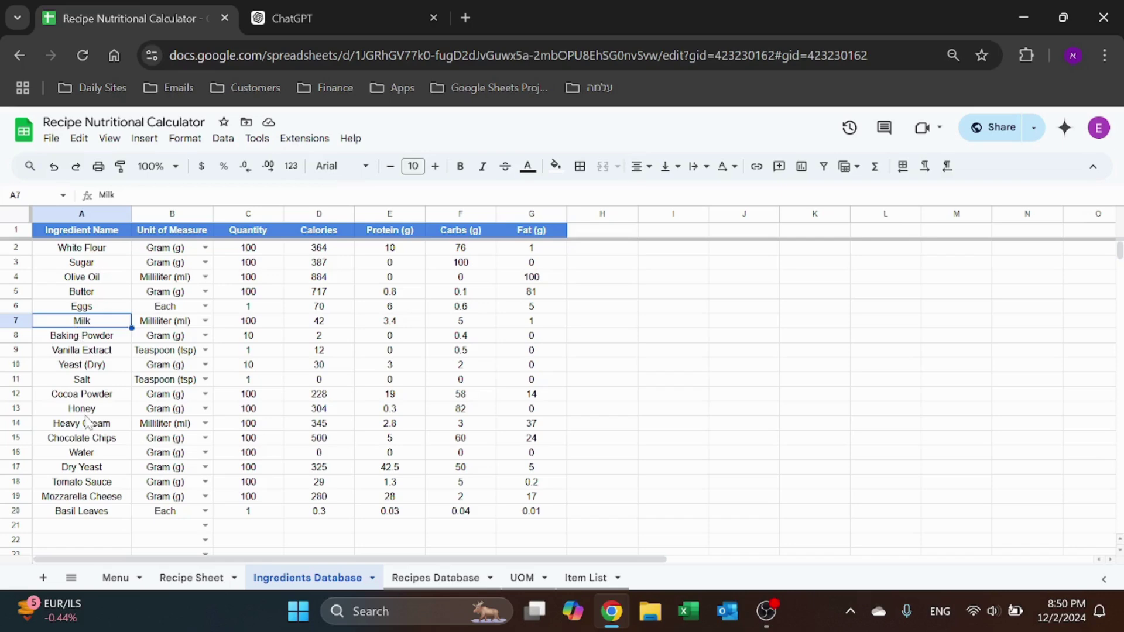
left_click(88, 407)
left_click(205, 248)
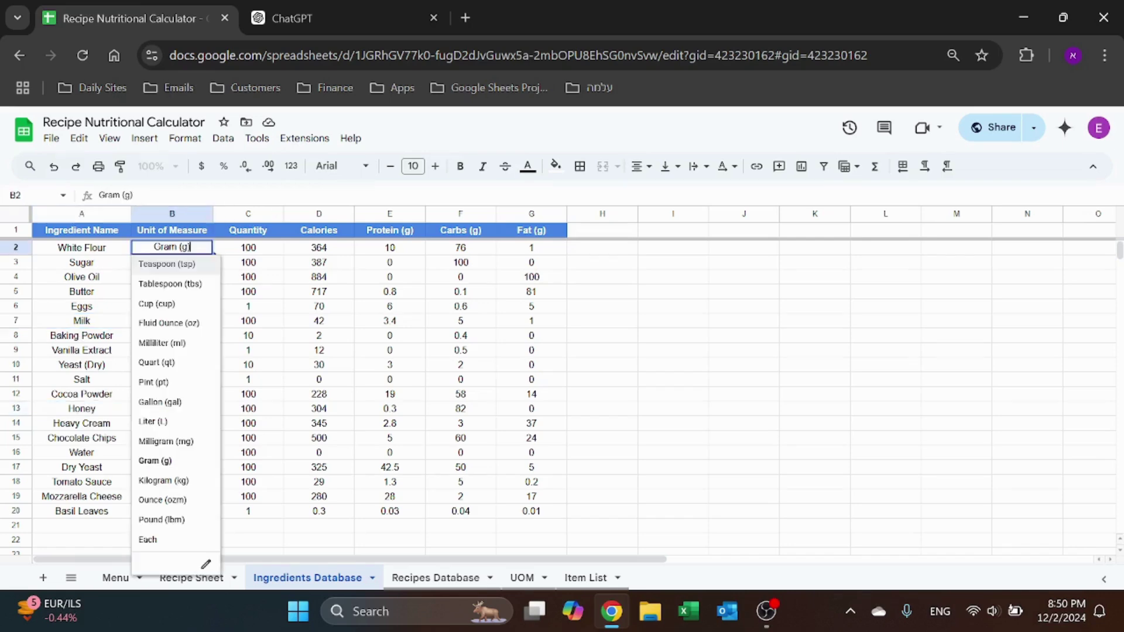
key("Escape")
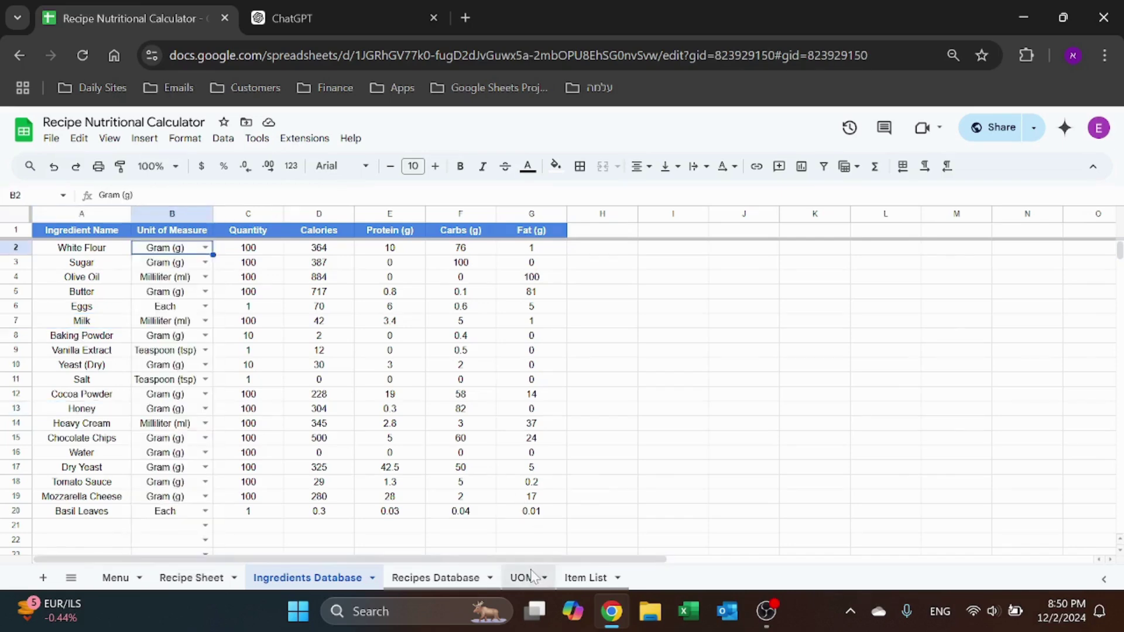
- Glance at UOM, then highlight White Flour's quantity of 100 and its calories-through-fat values
left_click(521, 577)
left_click(331, 579)
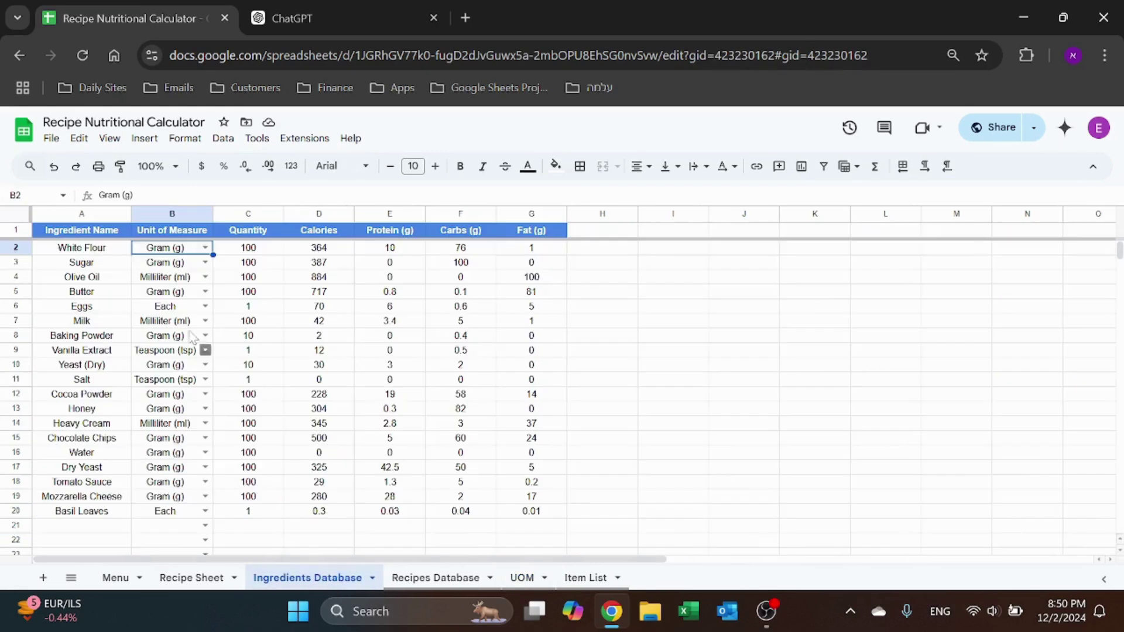
left_click(250, 246)
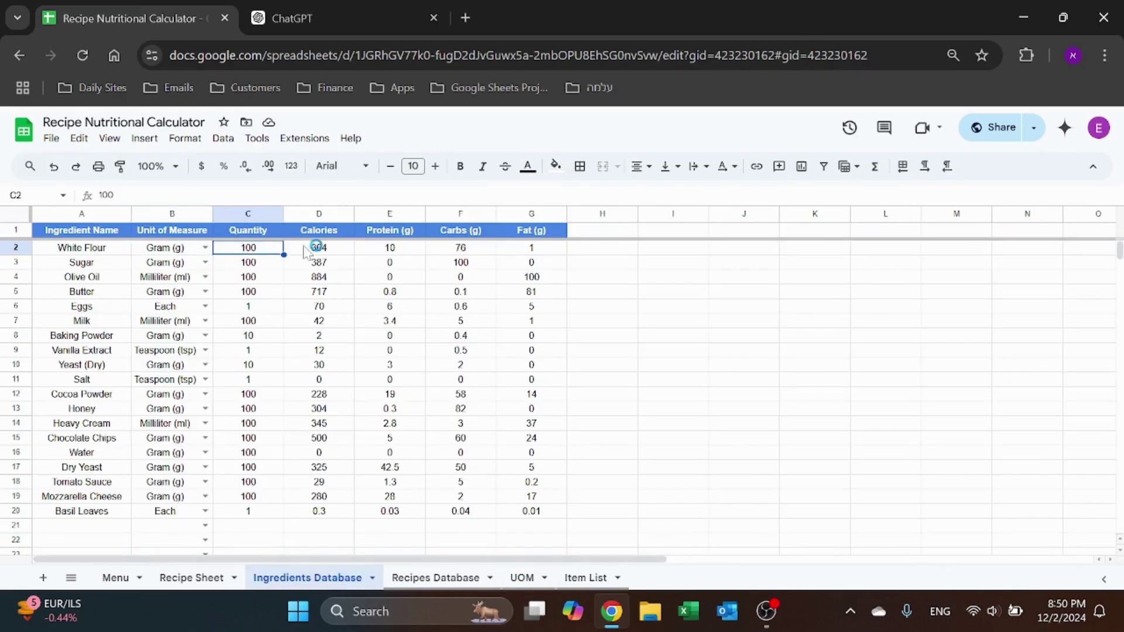
left_click_drag(336, 249, 550, 252)
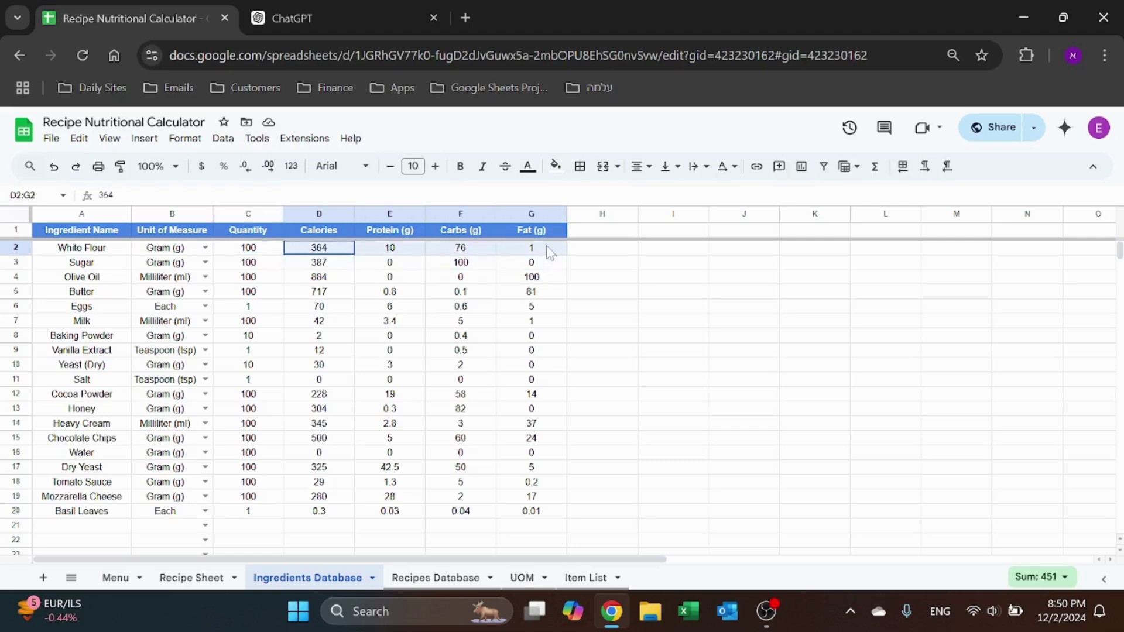
left_click(612, 296)
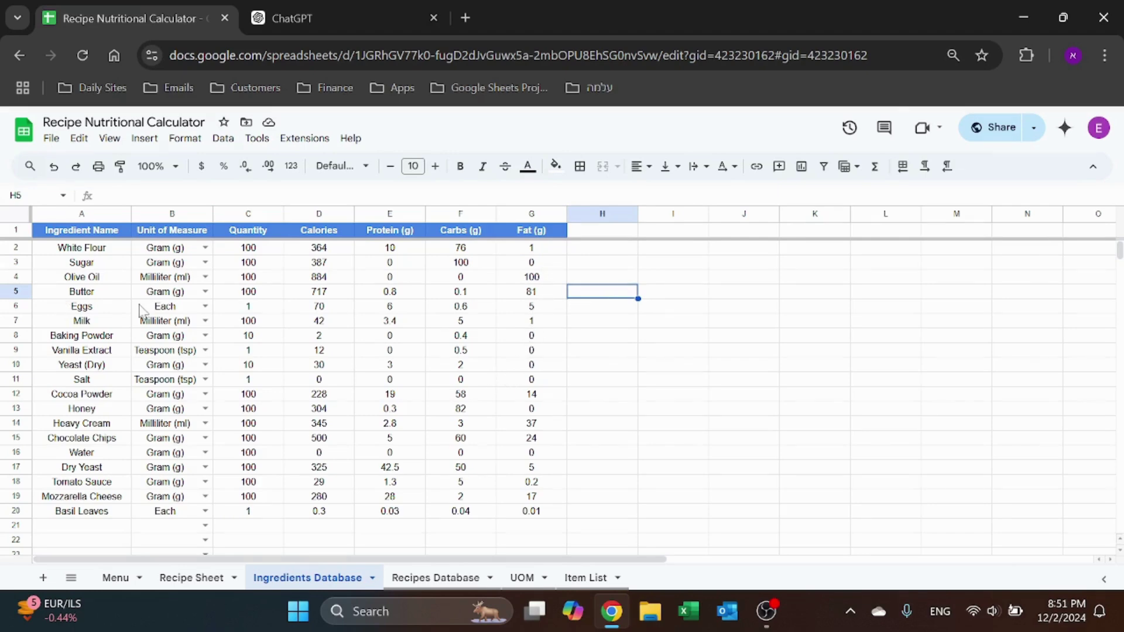
- Start a new test dropdown validation rule for cell I3 that takes items from a range
left_click(676, 267)
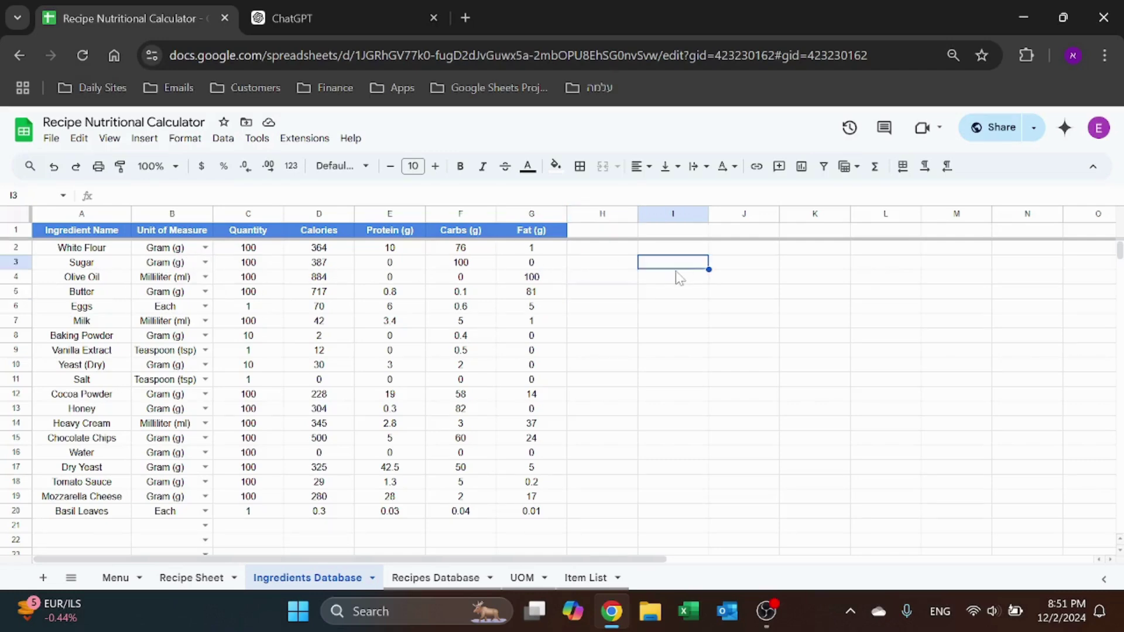
left_click(223, 138)
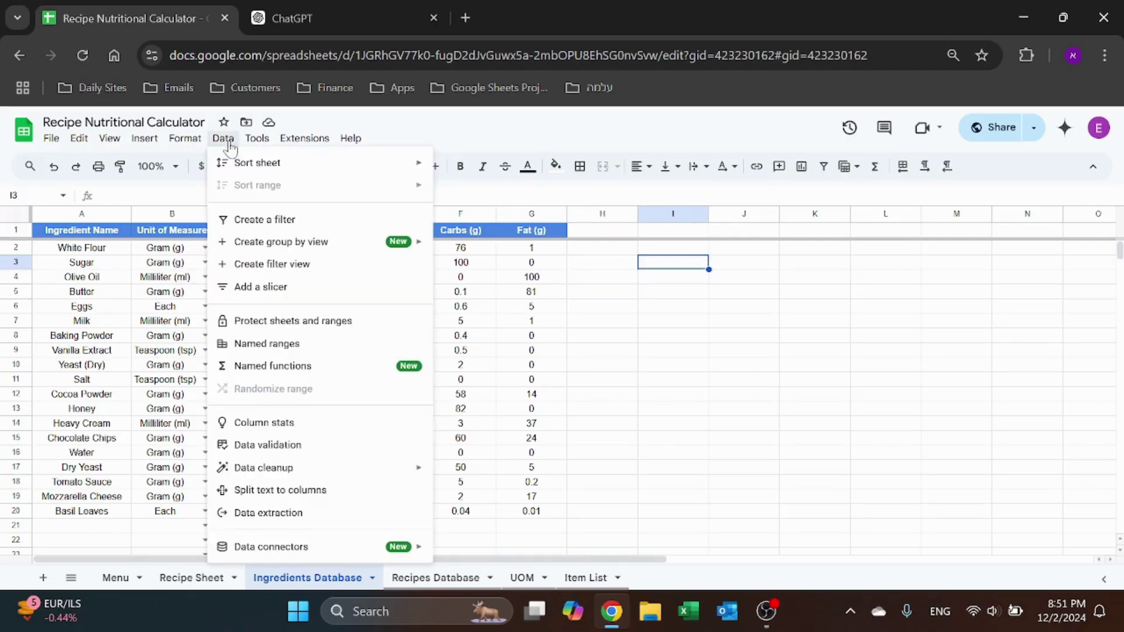
left_click(319, 448)
left_click(1060, 342)
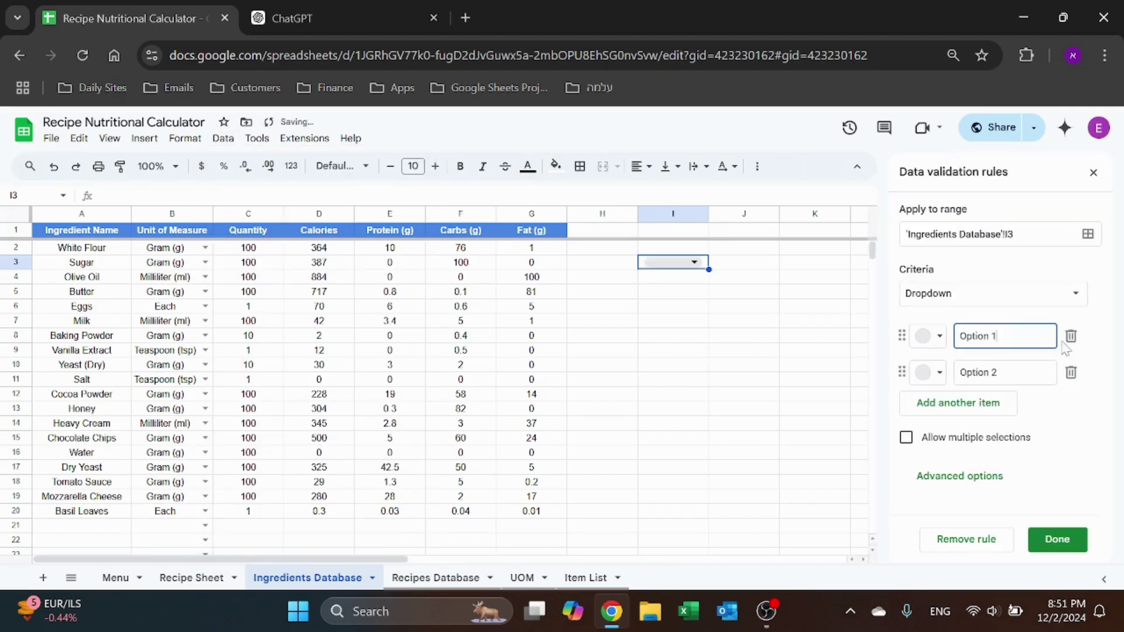
left_click(979, 288)
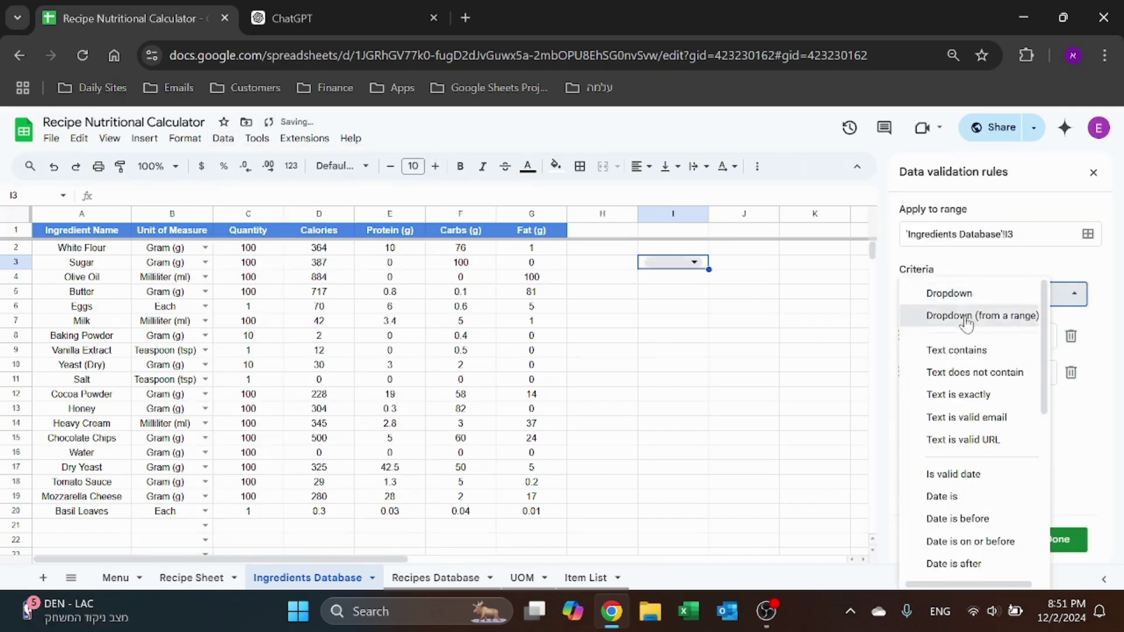
left_click(979, 314)
left_click(1075, 339)
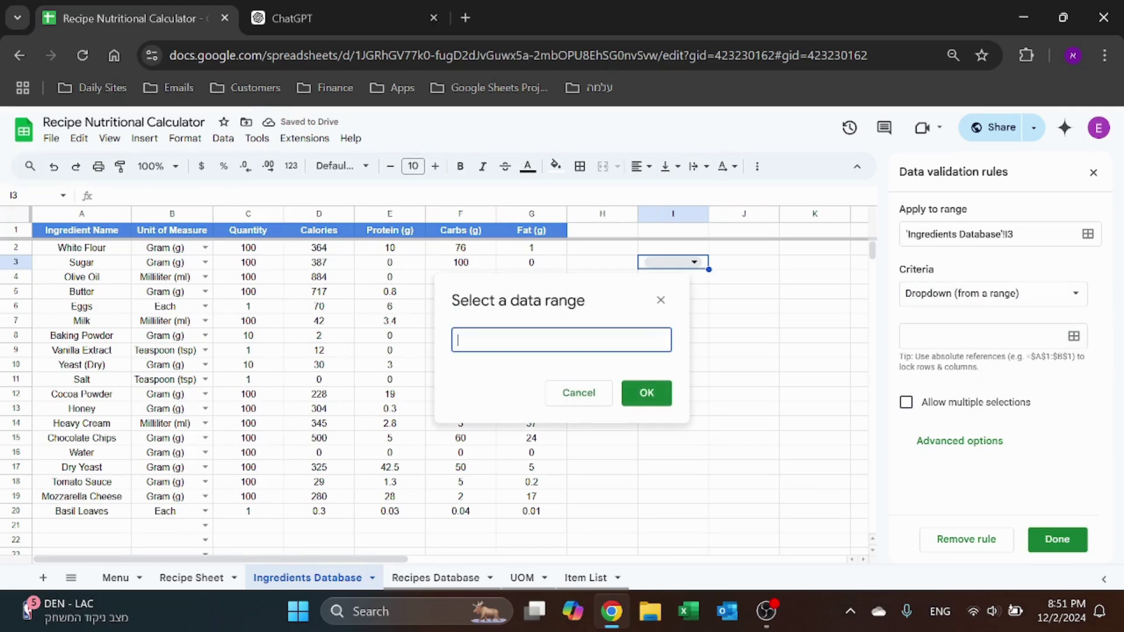
- Source the dropdown from UOM units Teaspoon (tsp) through Liter (L), use arrow style, and save
left_click(523, 579)
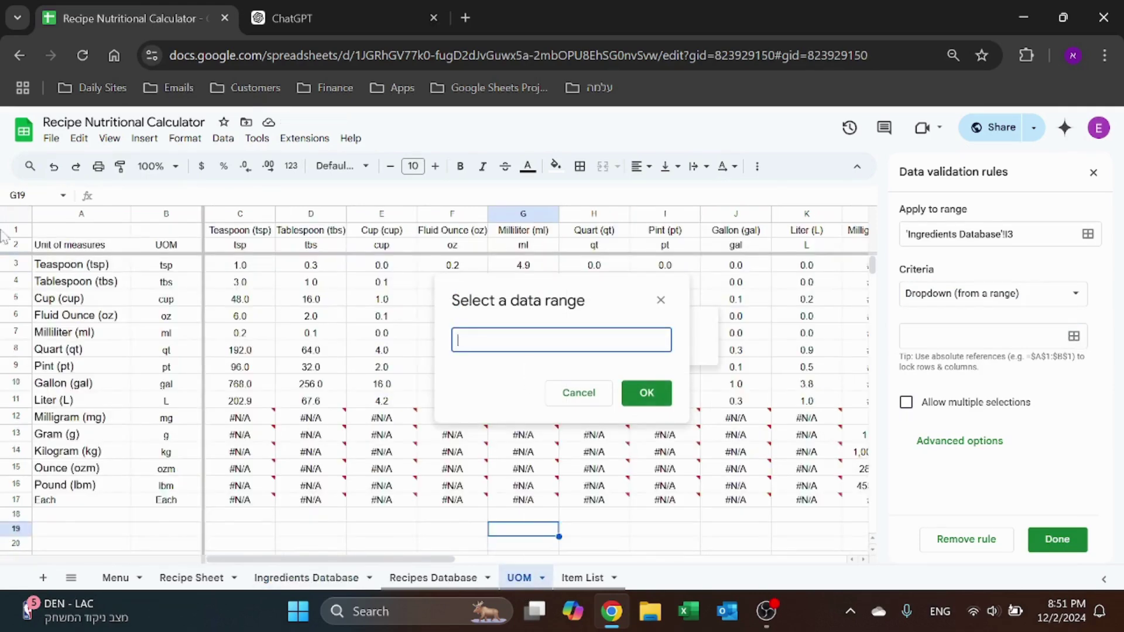
left_click_drag(86, 265, 85, 403)
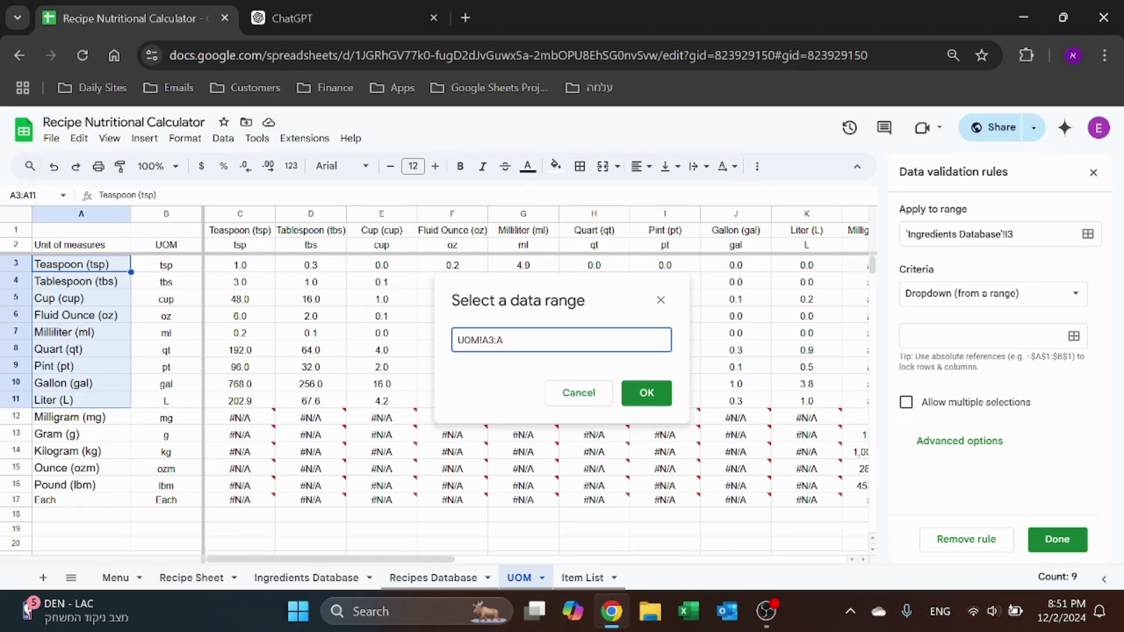
left_click(647, 392)
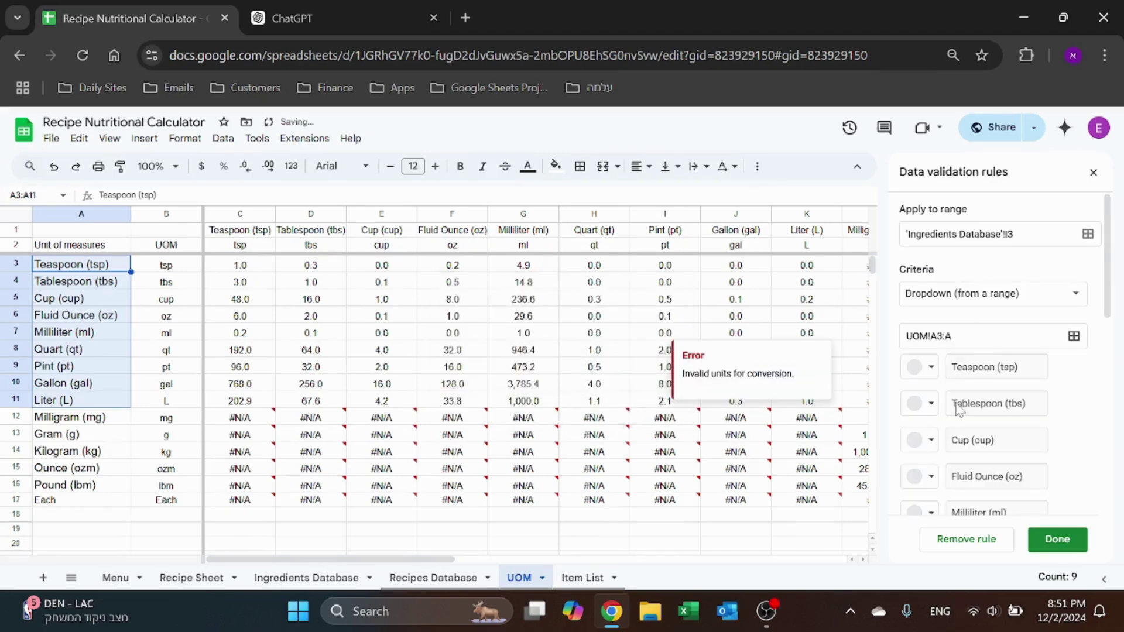
scroll(989, 433, "down", 8)
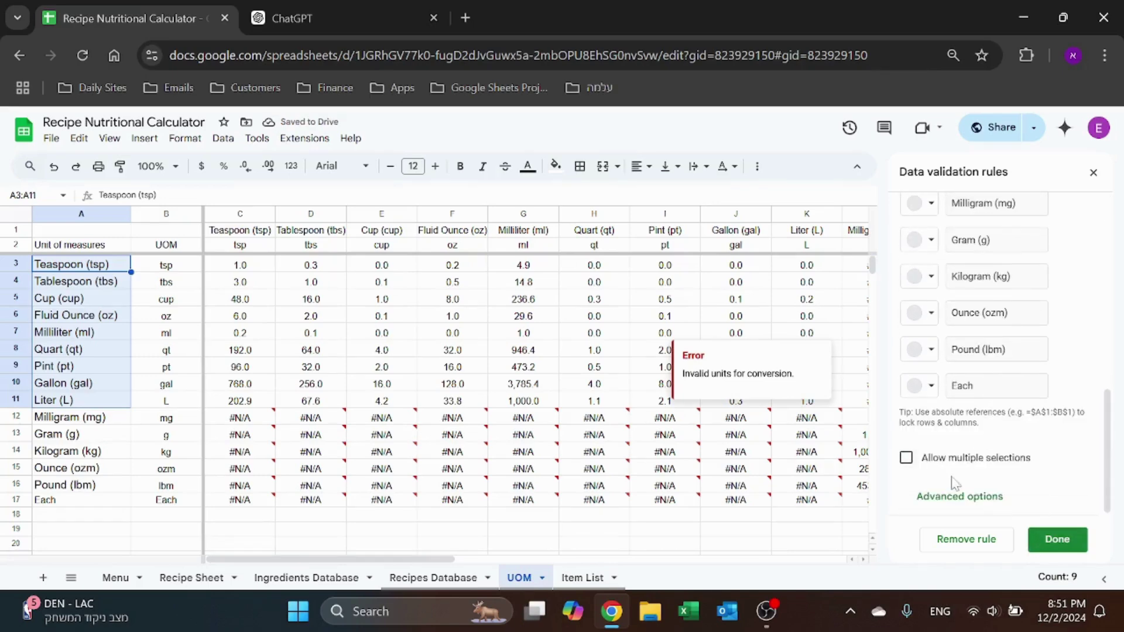
left_click(957, 494)
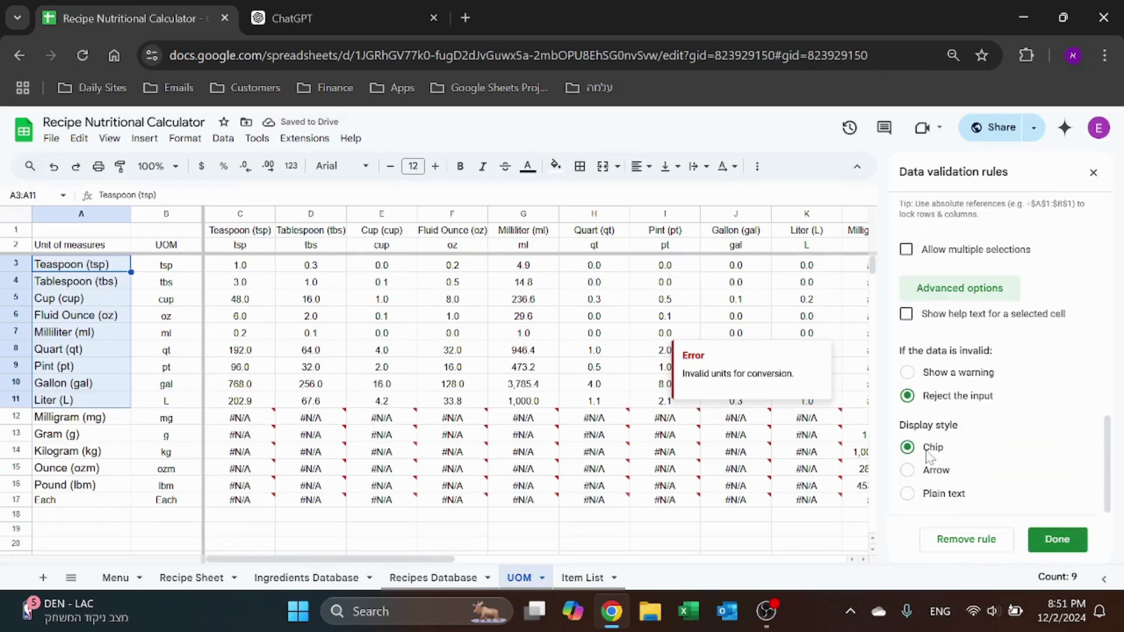
left_click(936, 470)
left_click(1057, 539)
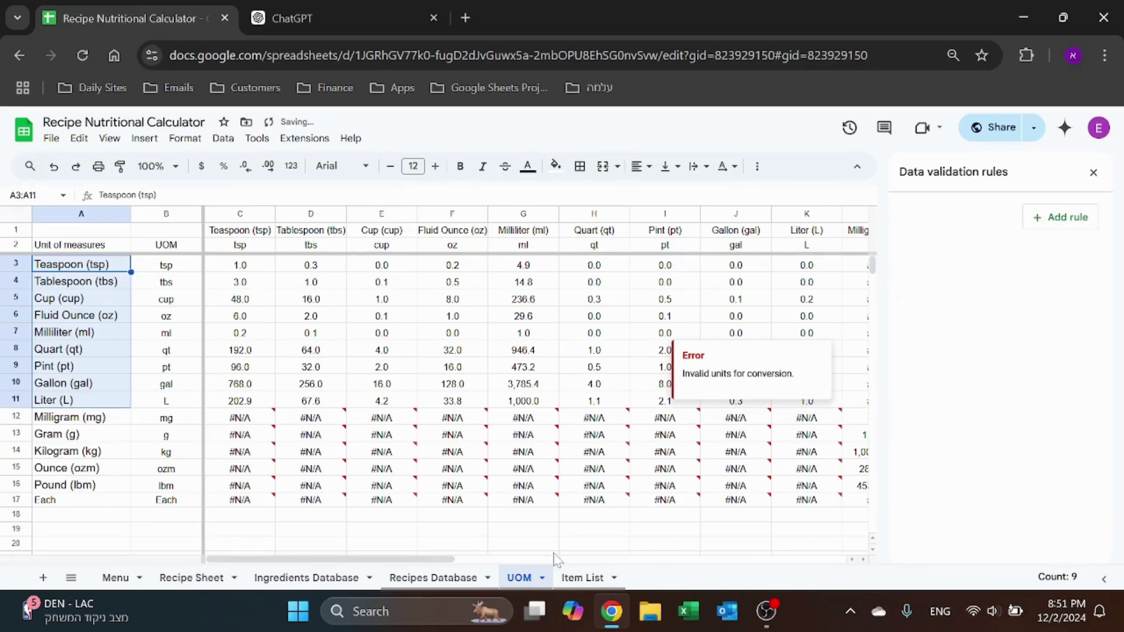
- Delete the test dropdown rule, then undo to restore the validation rule
left_click(300, 578)
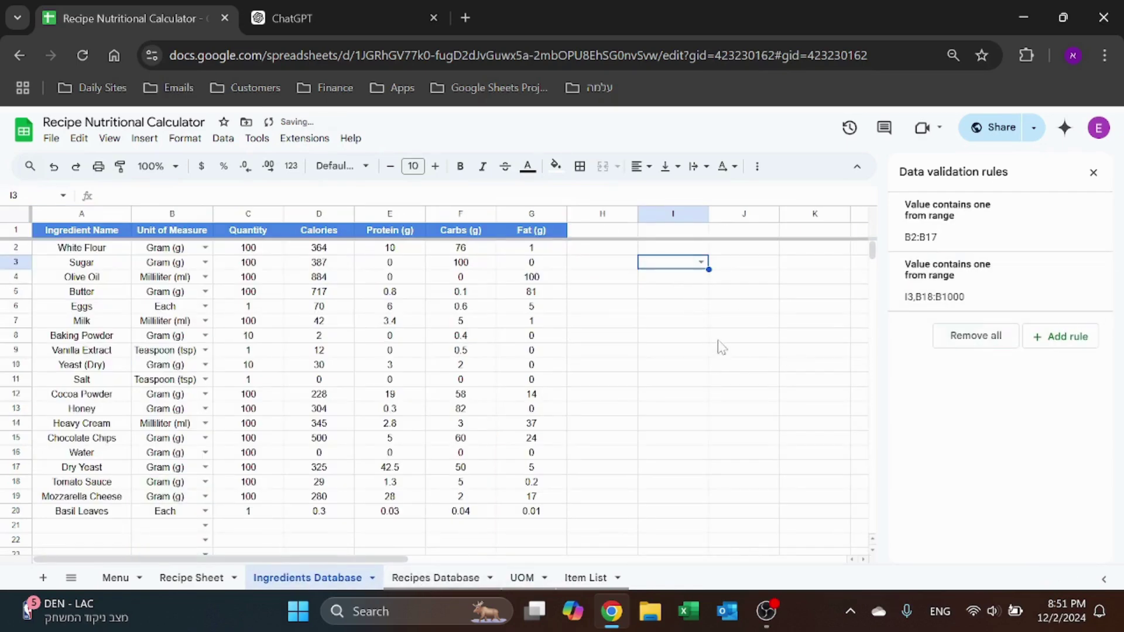
left_click(960, 282)
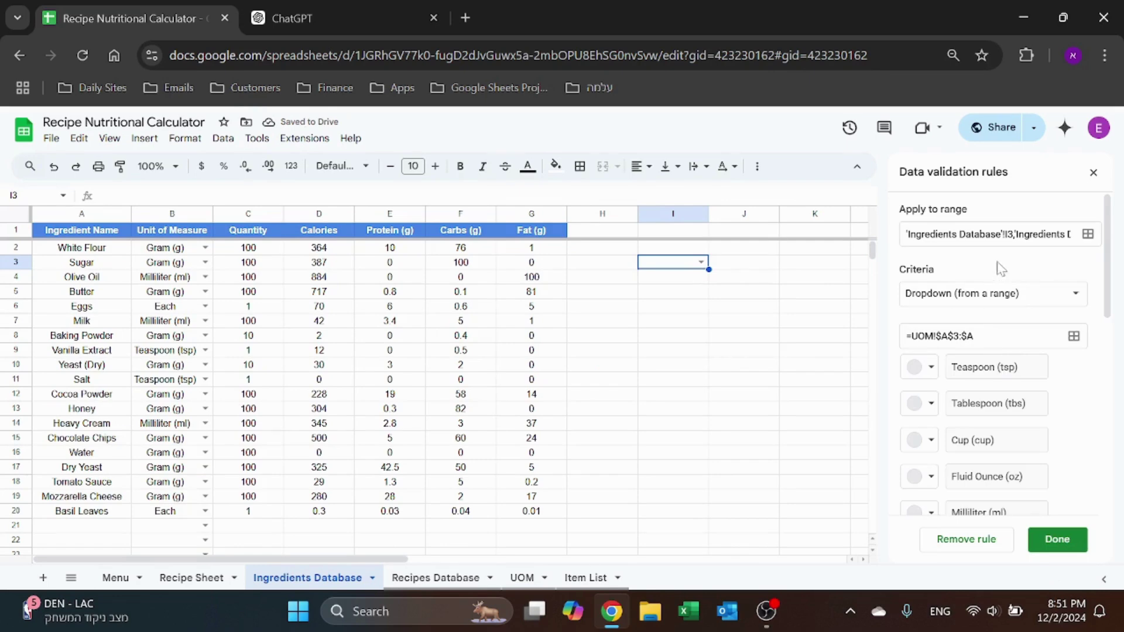
left_click(963, 539)
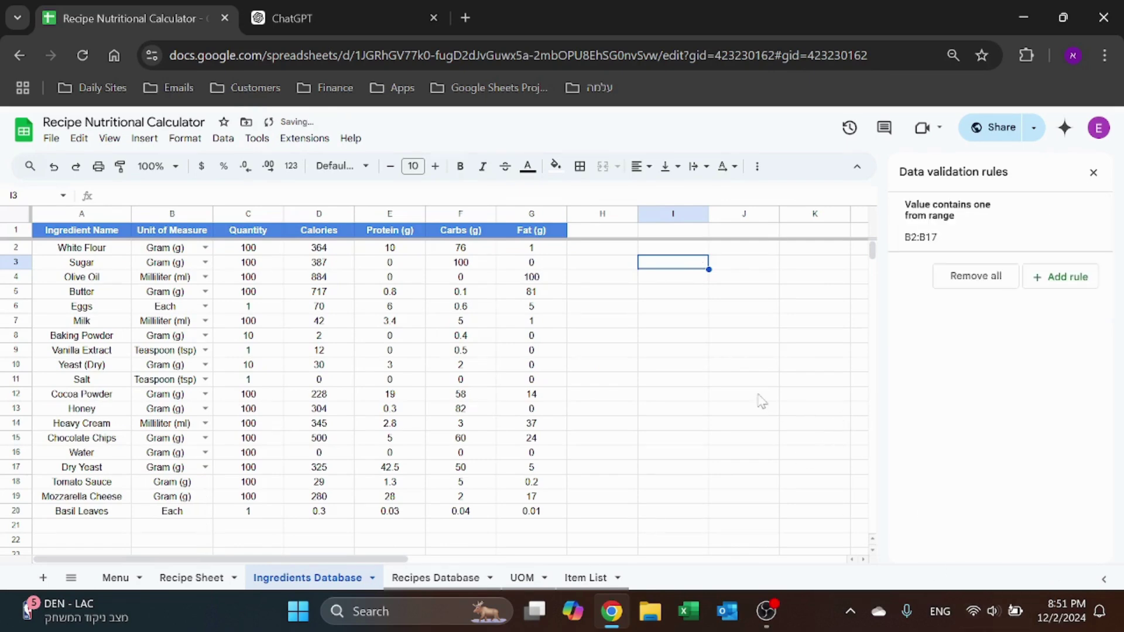
key("ctrl+z")
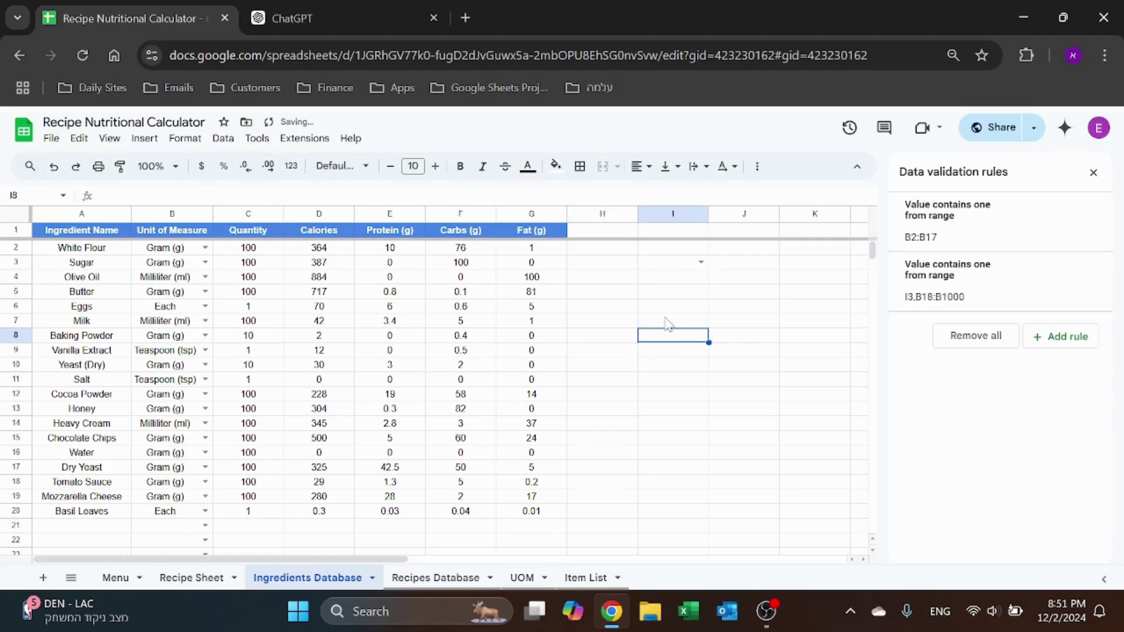
key("ctrl+z")
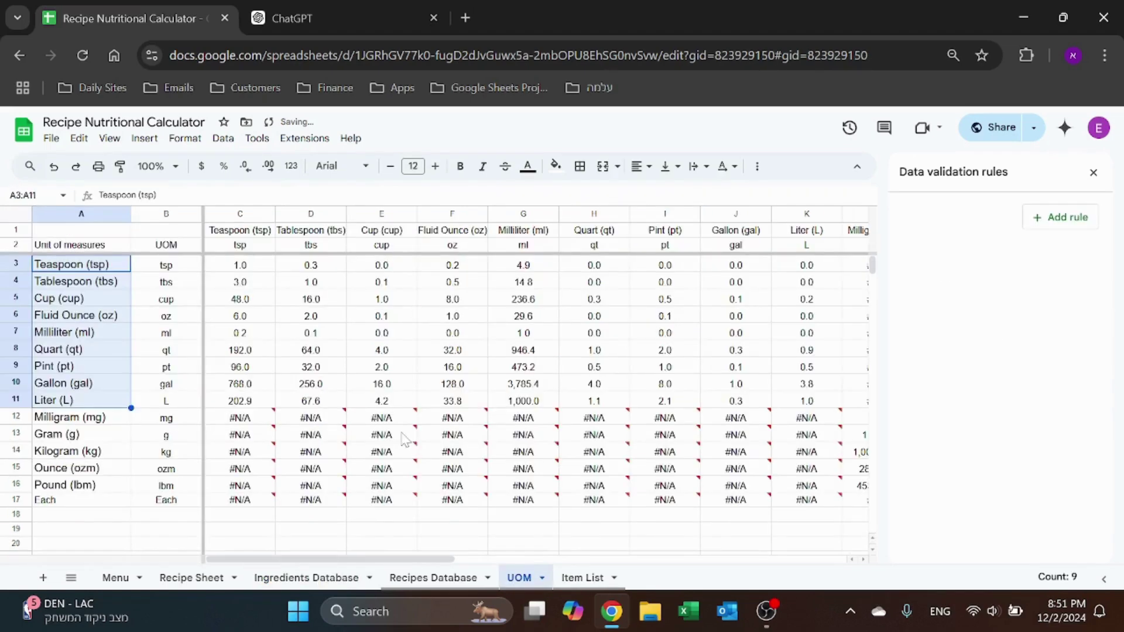
key("ctrl+z")
key("ctrl+z")
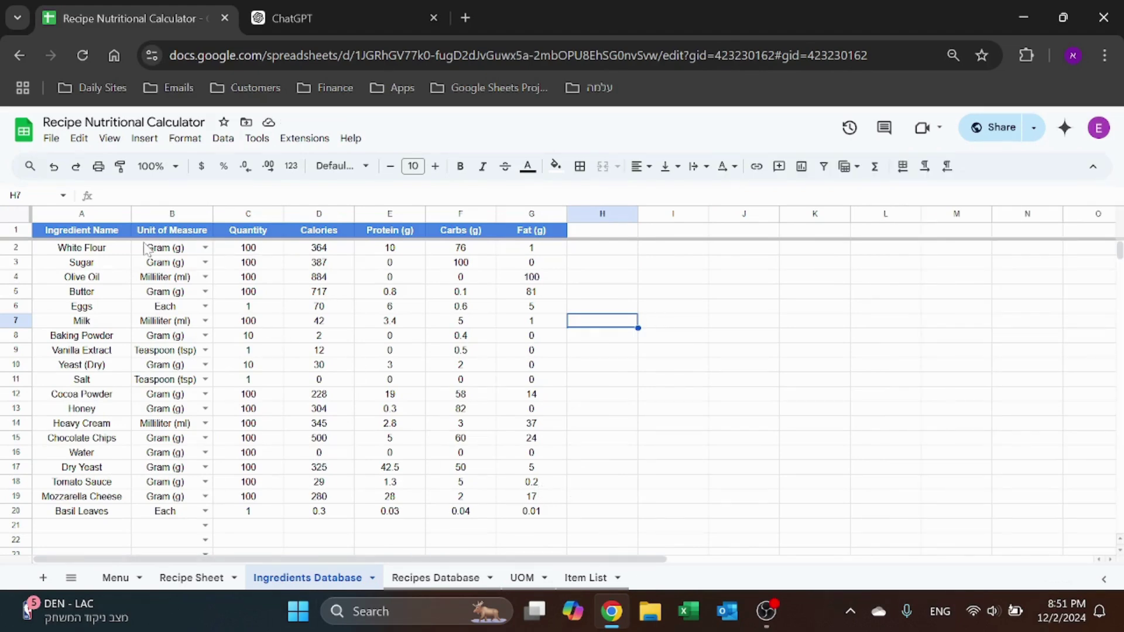
- Glance at ChatGPT, then show the empty Recipe Sheet template and dismiss its error popup
left_click(313, 8)
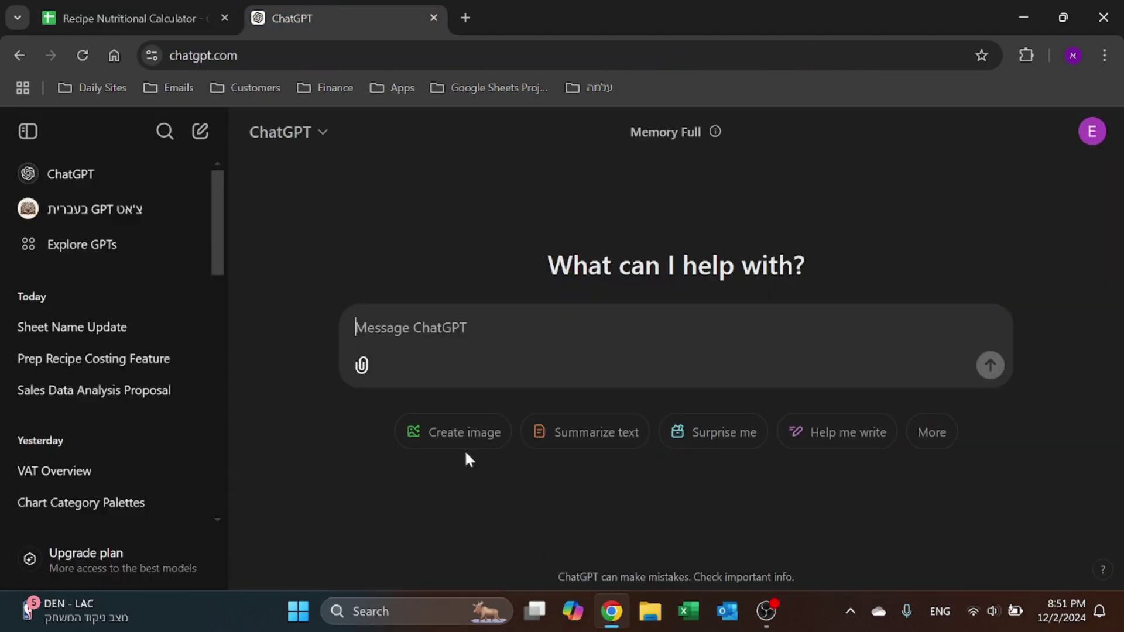
left_click(147, 7)
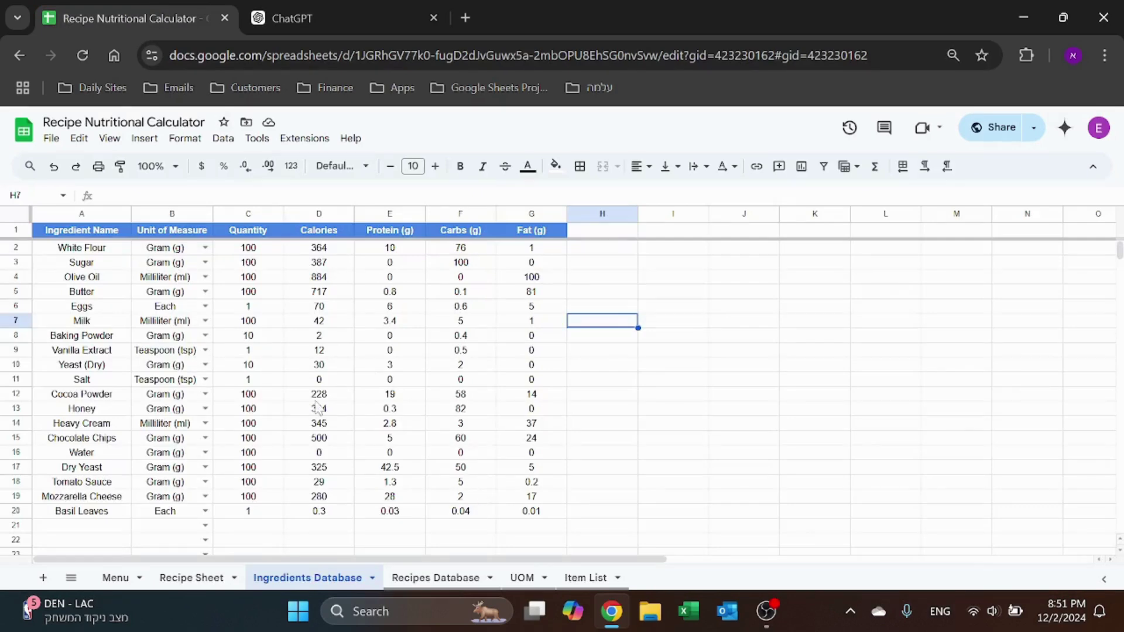
left_click(193, 578)
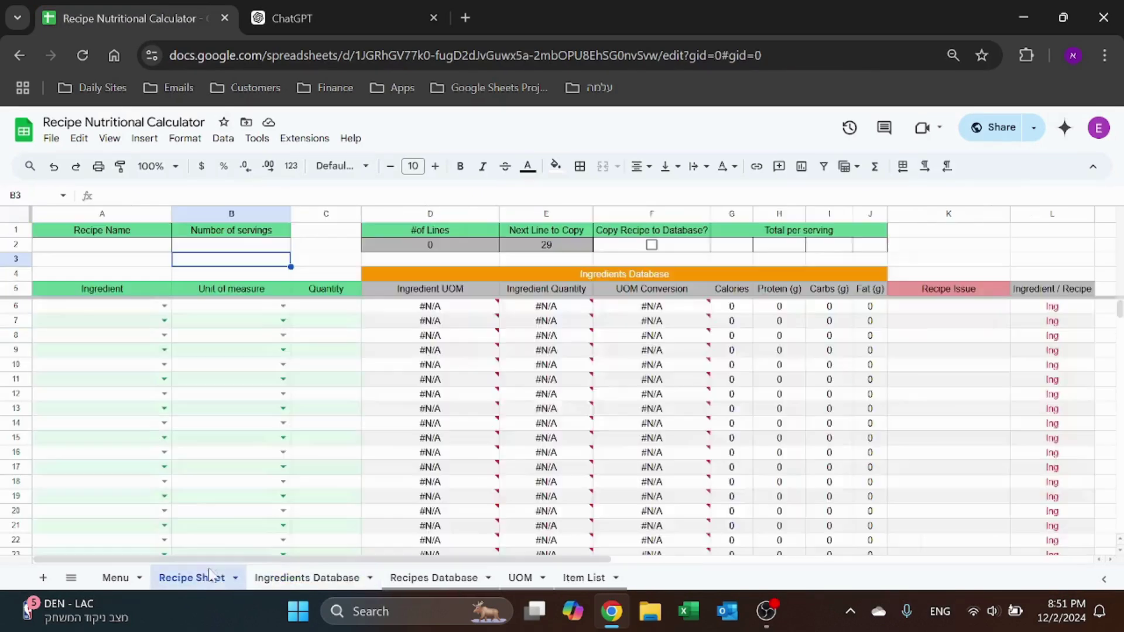
left_click(981, 251)
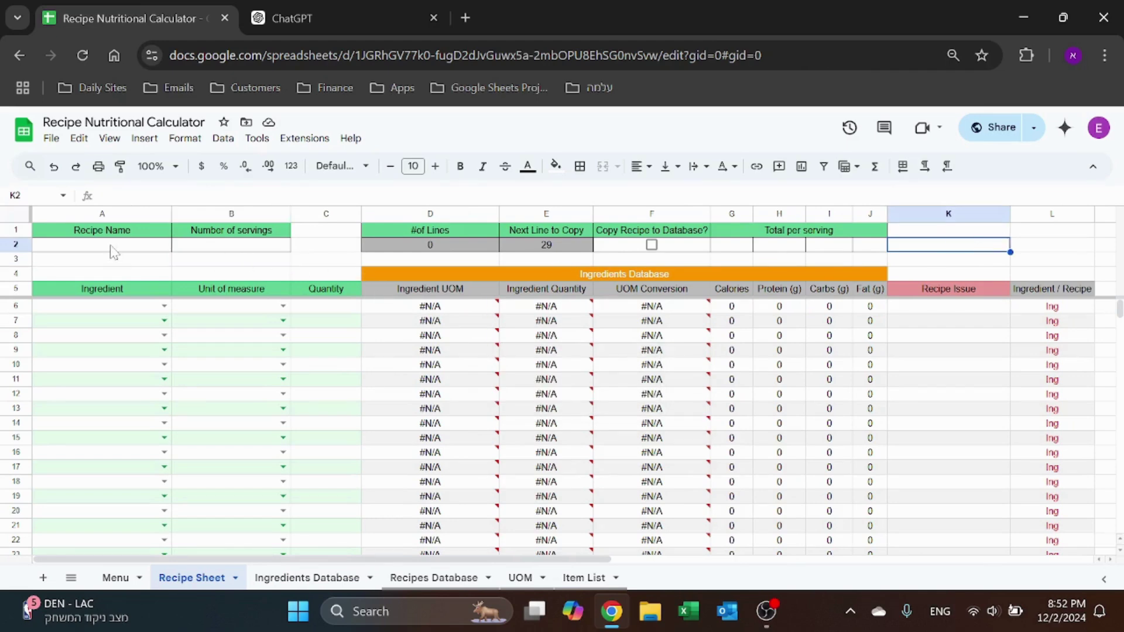
- Ask ChatGPT for a 'Tomato sauce recipe - with these columns' using the sheet's Ingredient, Unit of measure, Quantity headers
left_click(304, 18)
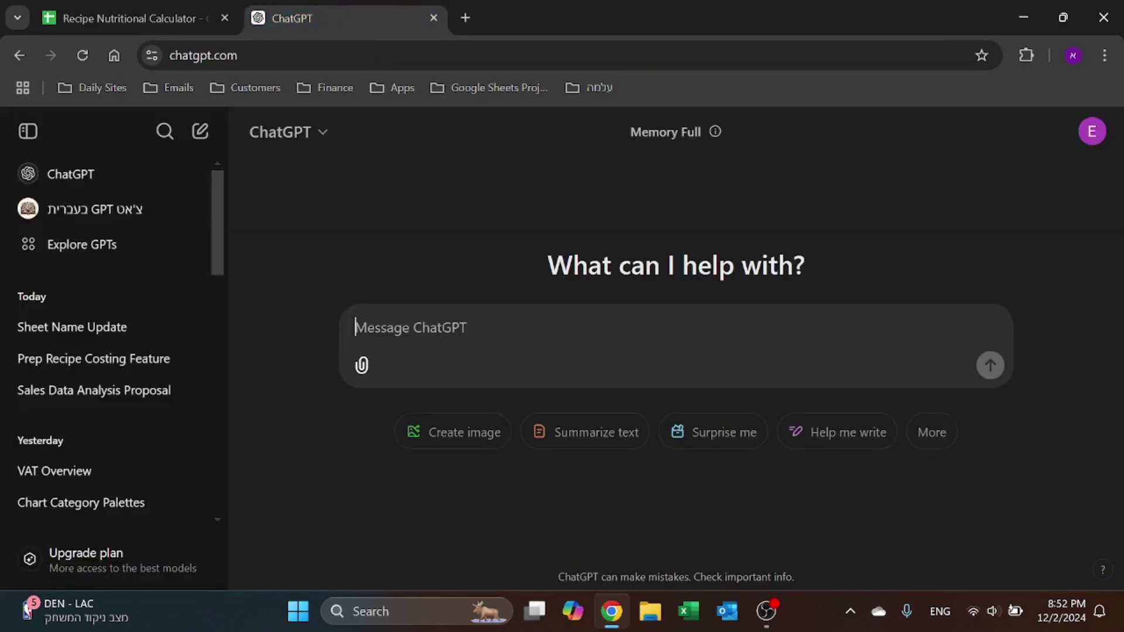
type("Tomat")
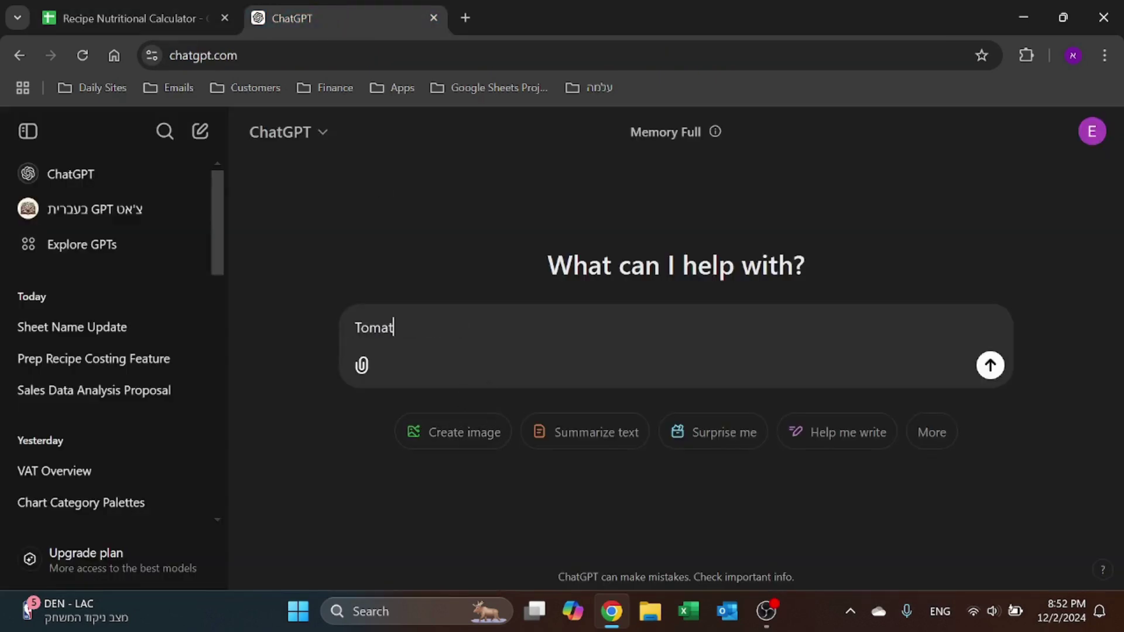
type("o sauce recipe ")
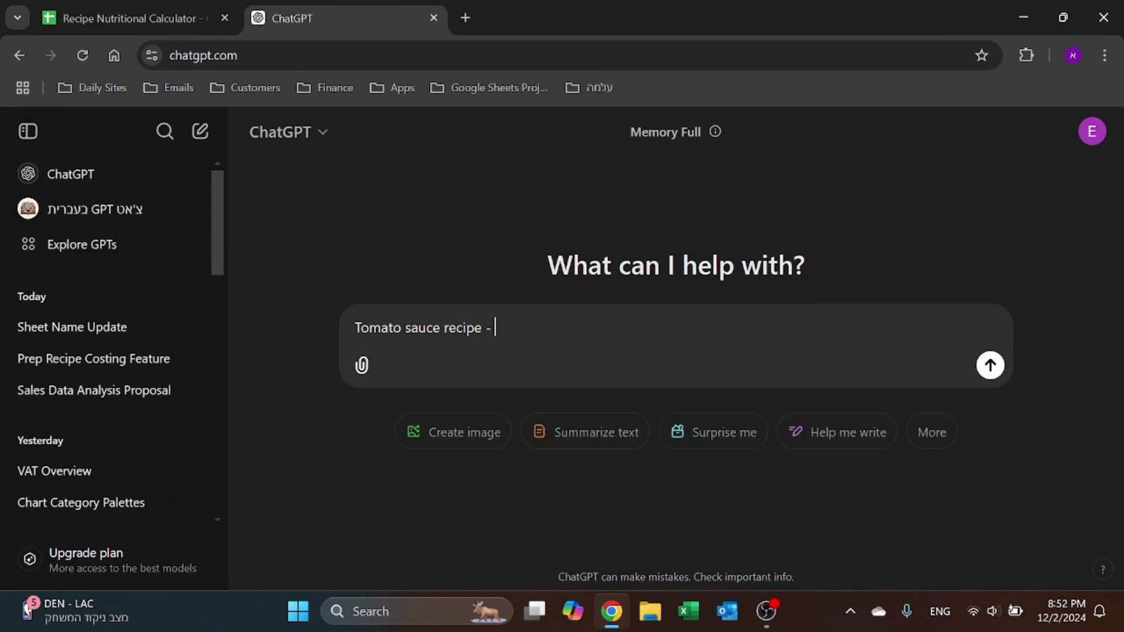
type("- with these ")
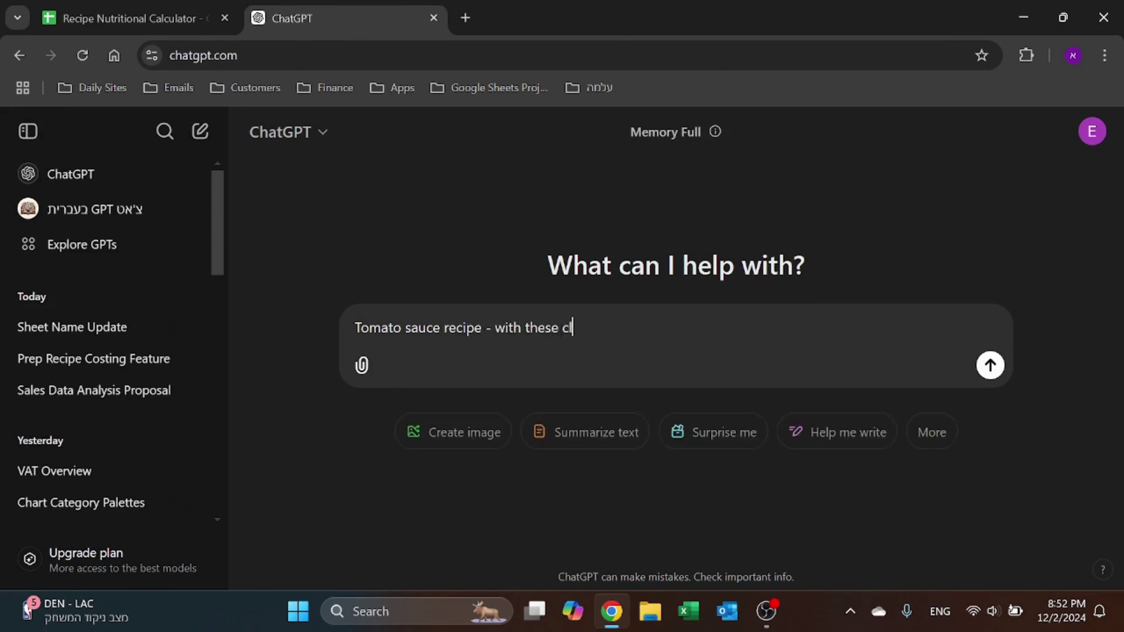
type("columns")
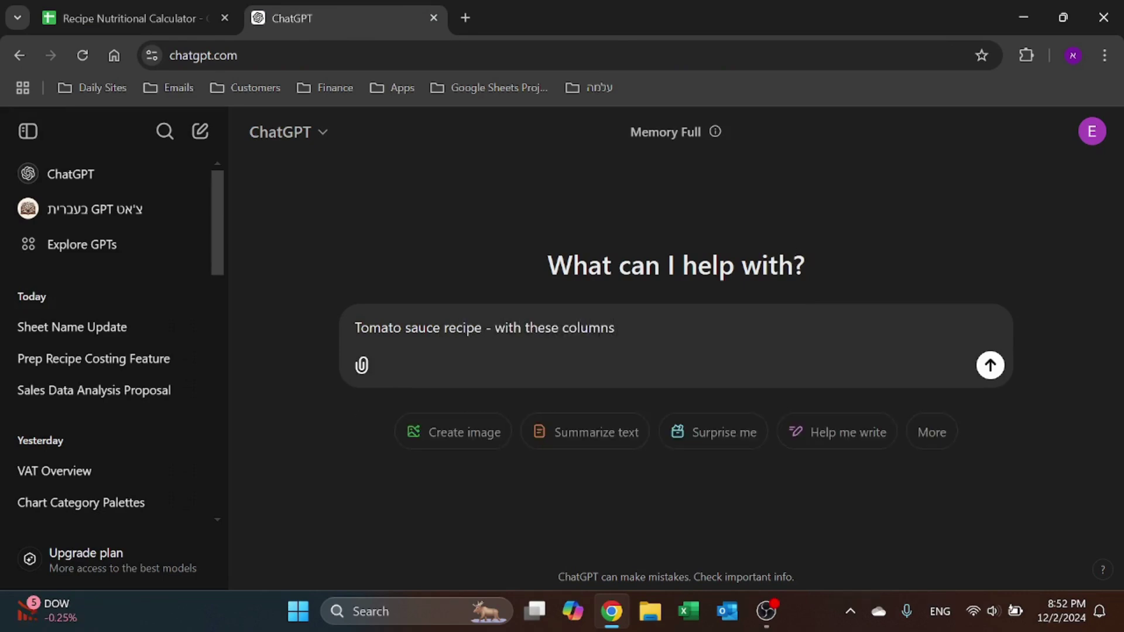
left_click(120, 17)
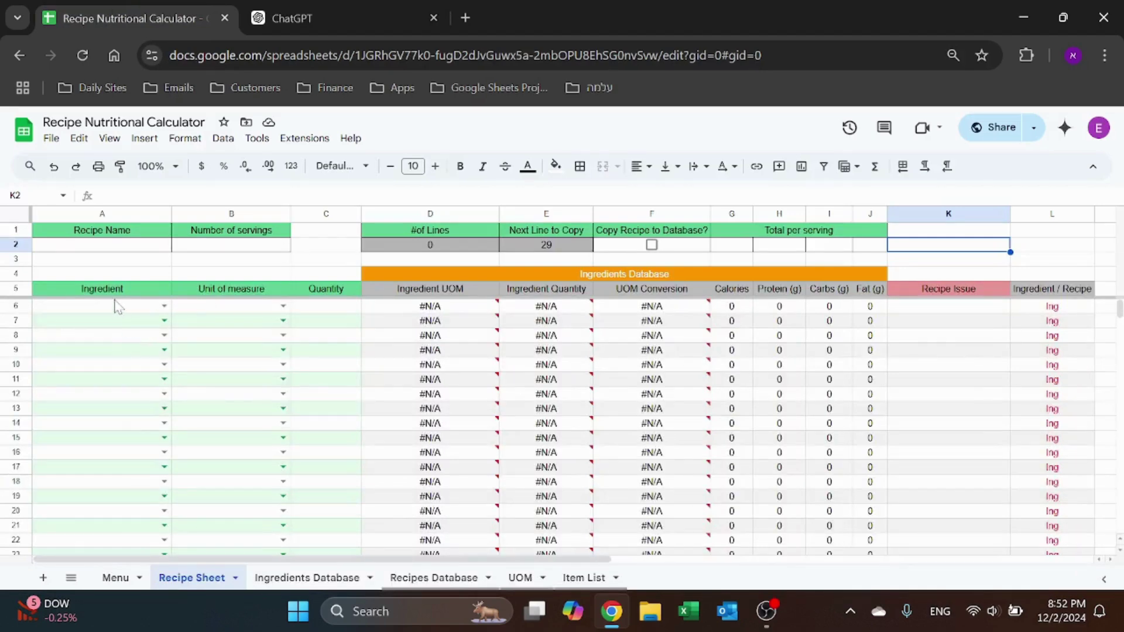
left_click_drag(124, 291, 380, 309)
key("ctrl+c")
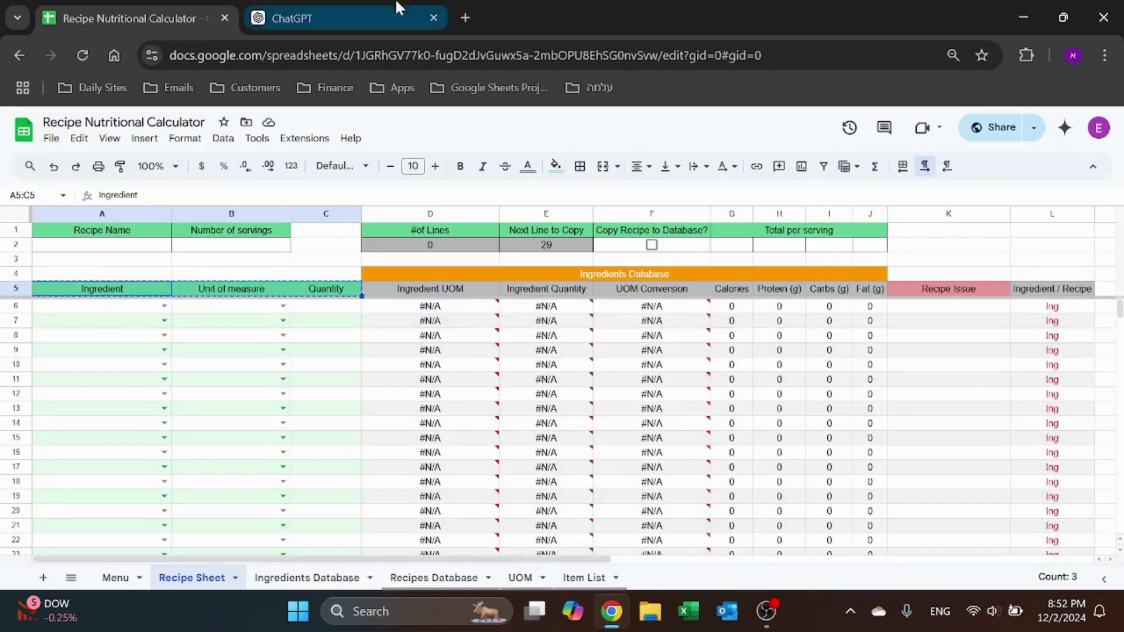
left_click(394, 11)
key("ctrl+v")
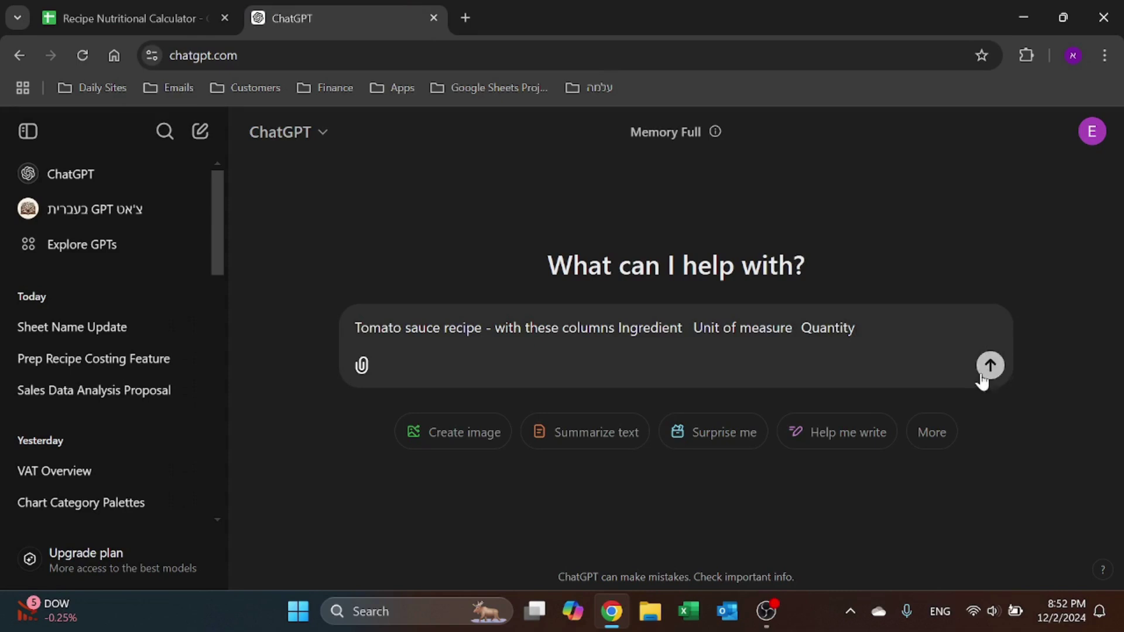
left_click(989, 366)
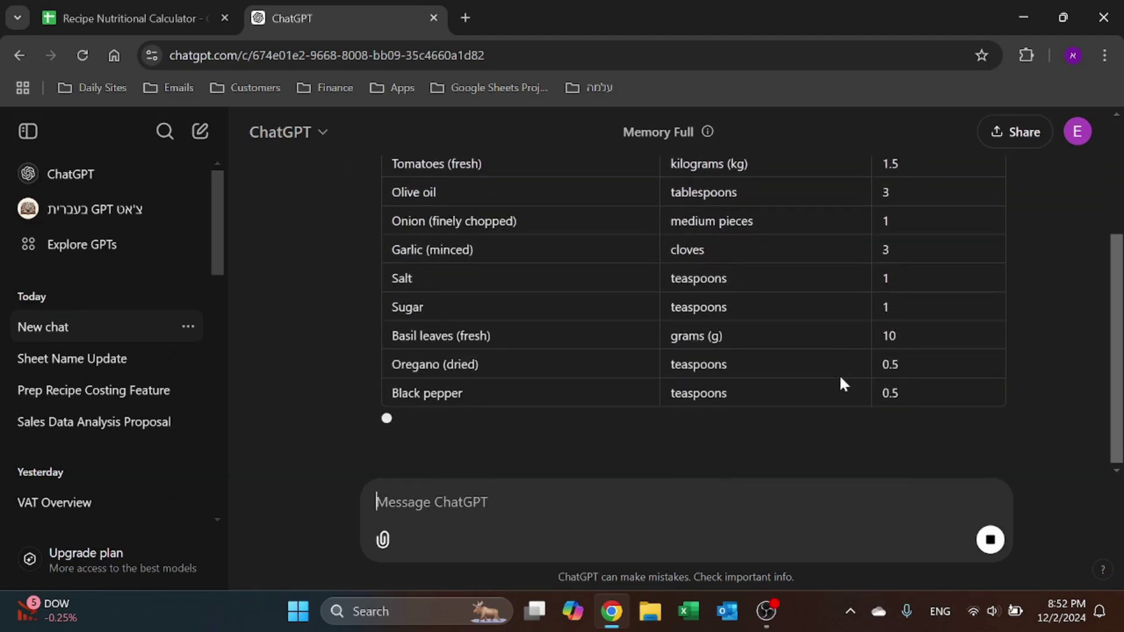
- Ask 'Number of servings' and select the recipe table rows to copy
scroll(840, 377, "up", 2)
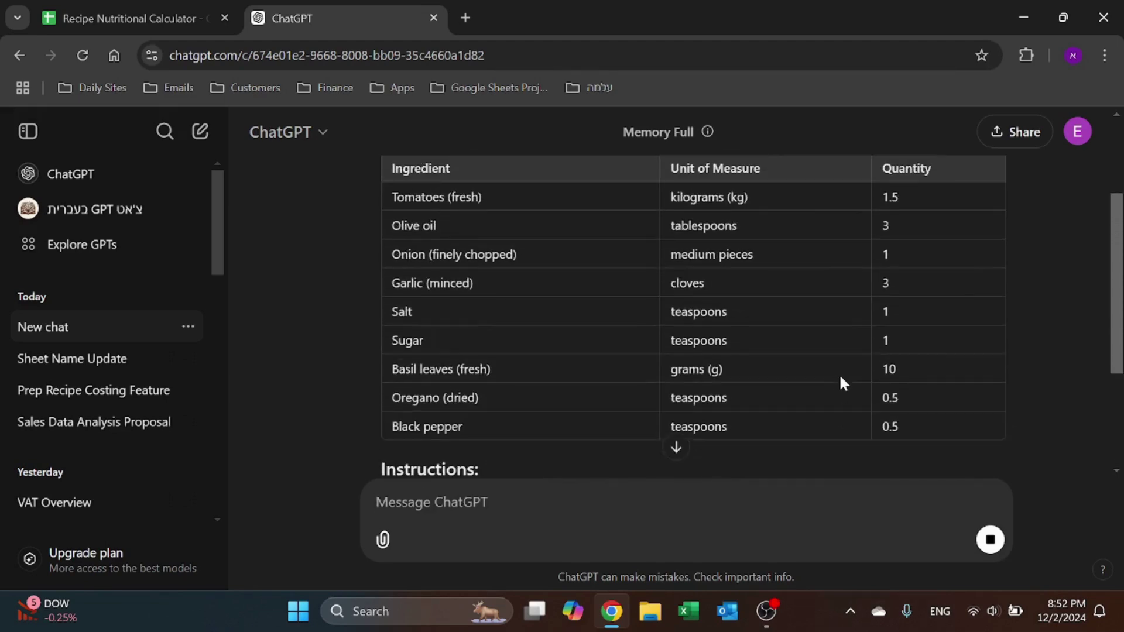
type("Num")
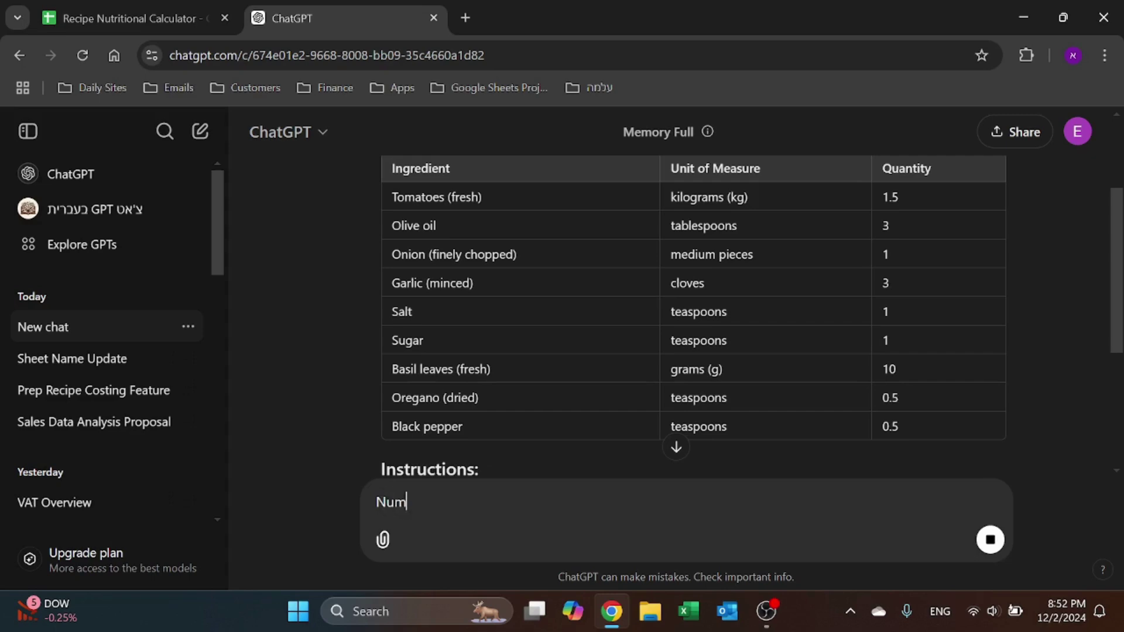
type("ber of serviu")
key("BackSpace")
type("ngs")
key("Return")
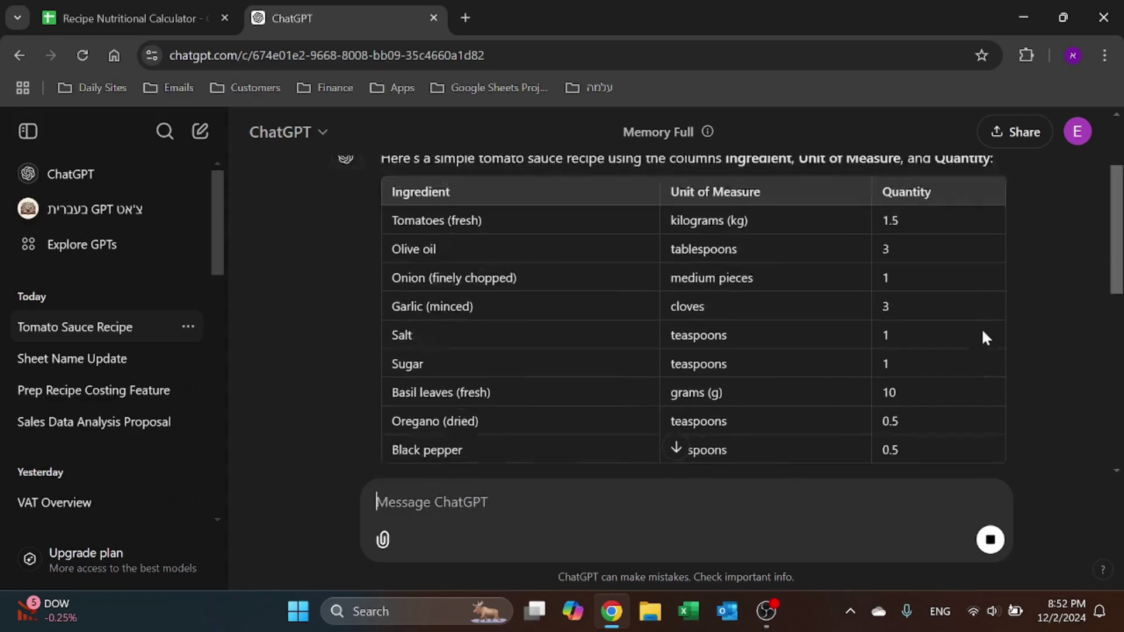
scroll(886, 292, "up", 10)
scroll(900, 294, "up", 1)
left_click_drag(936, 413, 389, 209)
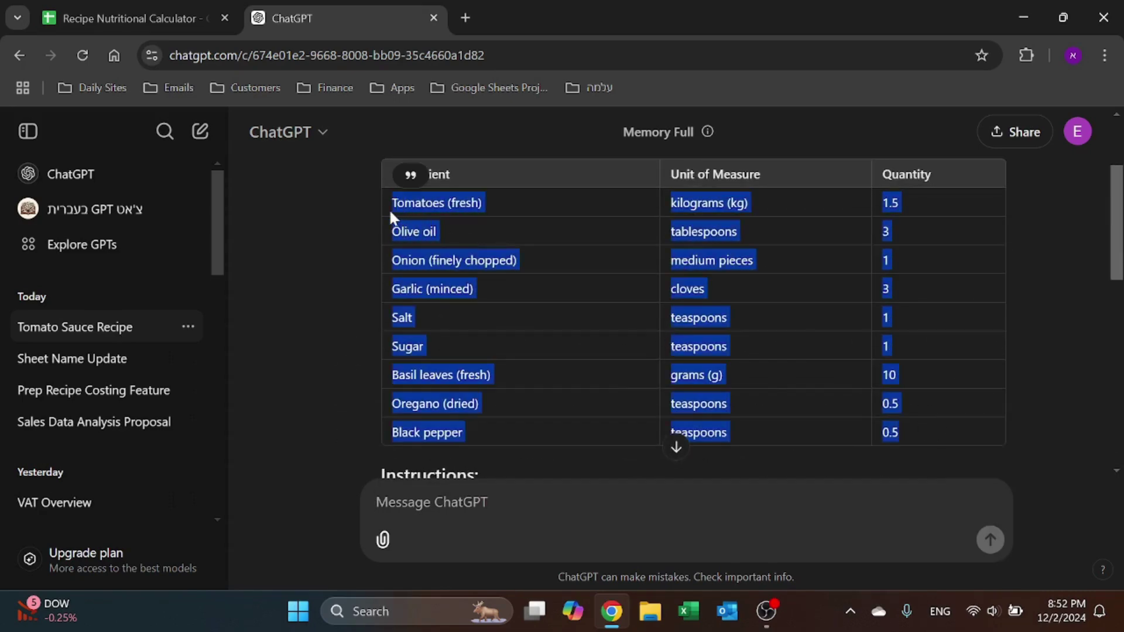
- Paste the nine tomato sauce ingredient rows into A6 as values only
left_click(107, 1)
left_click(118, 308)
right_click(117, 309)
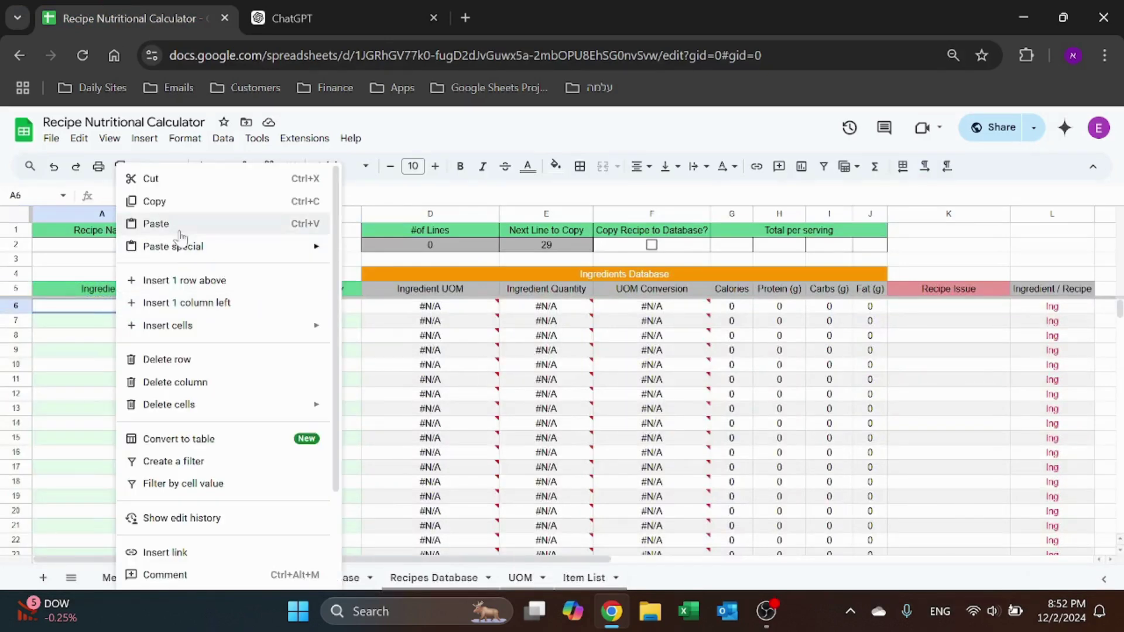
mouse_move(179, 246)
left_click(387, 250)
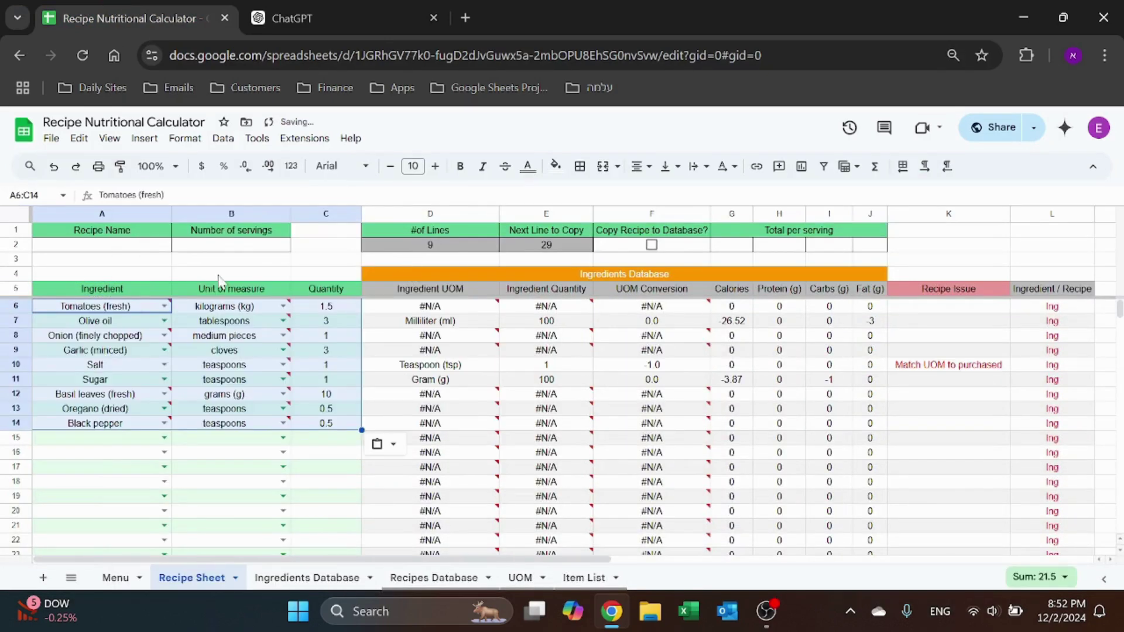
- Enter 4 servings in B2 and the recipe name 'Fresh Tomato Sauce' in A2
left_click(214, 244)
type("4")
left_click(143, 246)
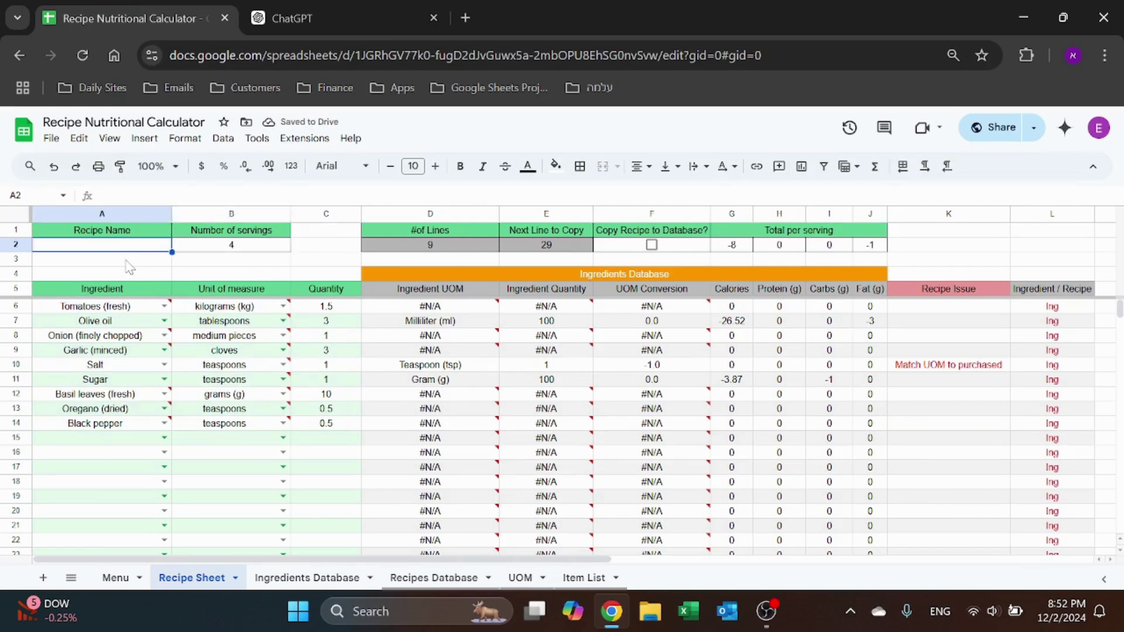
type("Tomato")
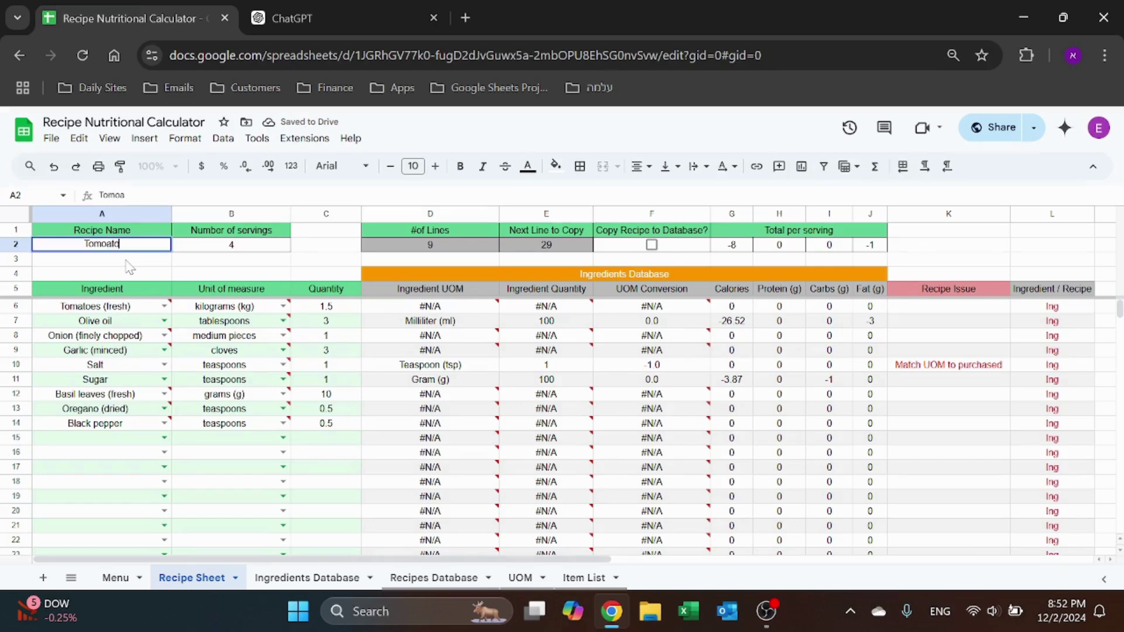
key("Escape")
type("Special Tomato")
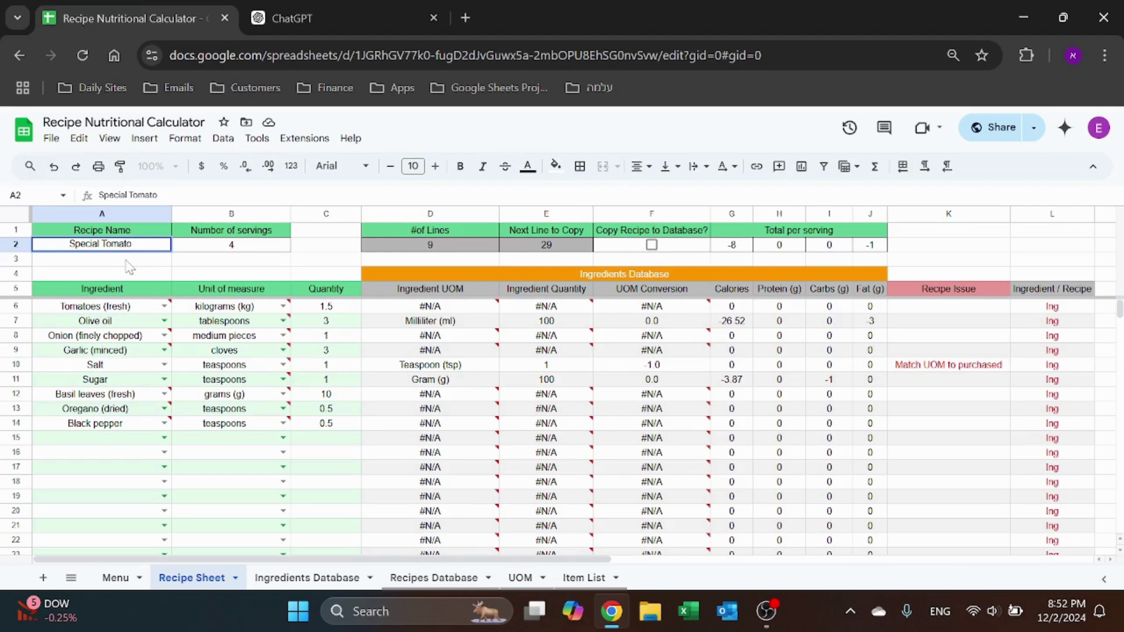
key("Escape")
type("Fresh Toma")
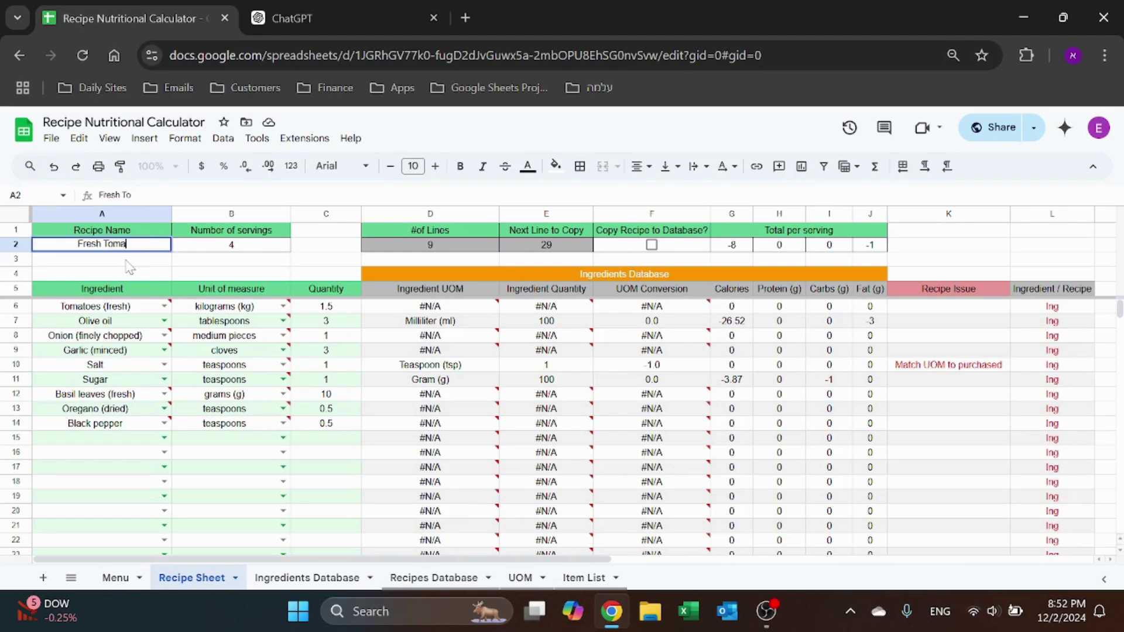
type("to Sauce")
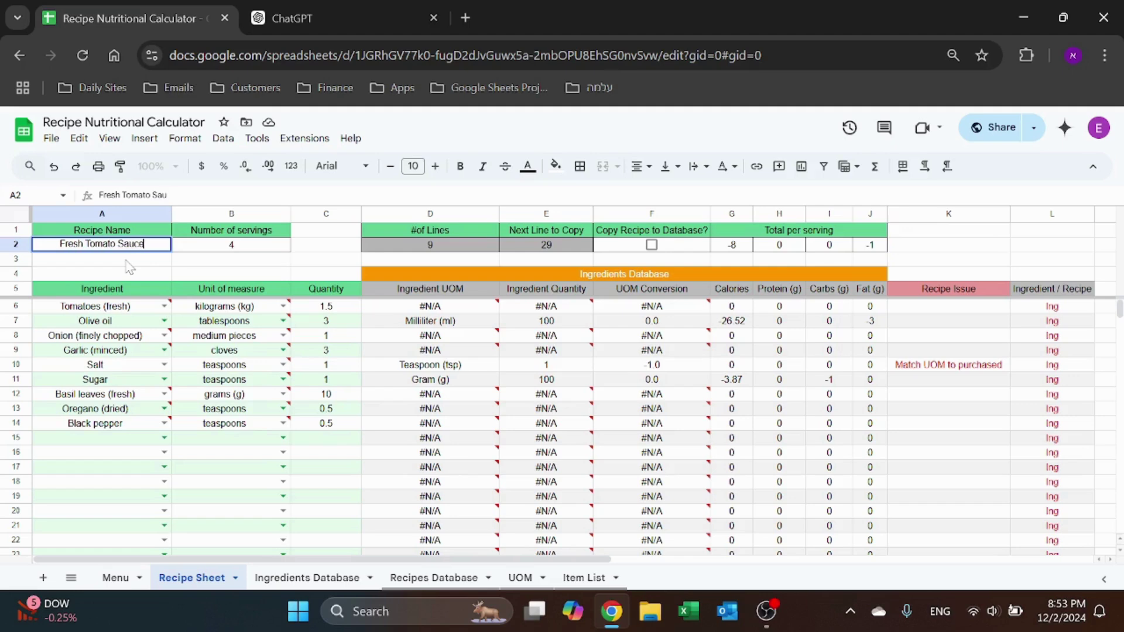
key("Return")
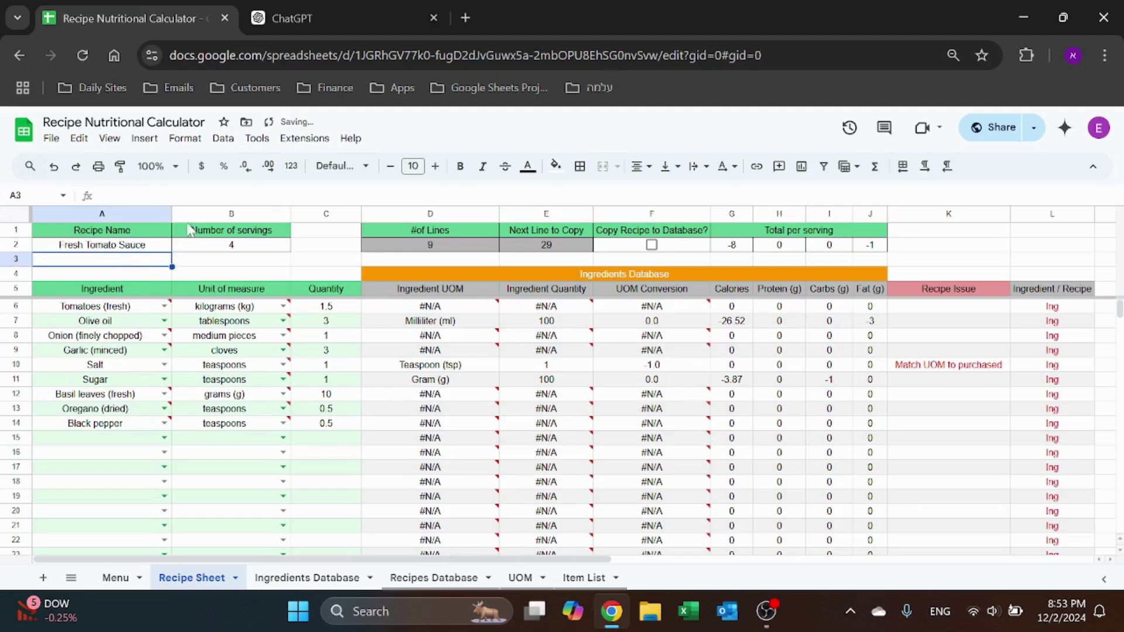
- Check the Invalid ingredient flags and select Tomatoes (fresh), Onion, Basil leaves and Oregano
mouse_move(144, 311)
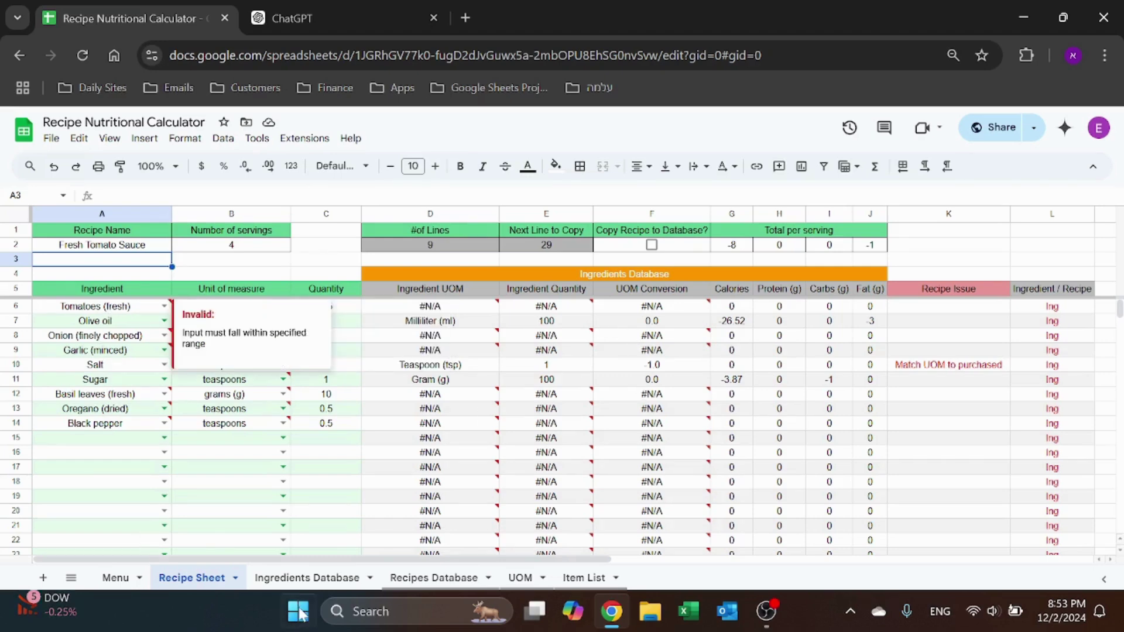
left_click(307, 578)
left_click(209, 581)
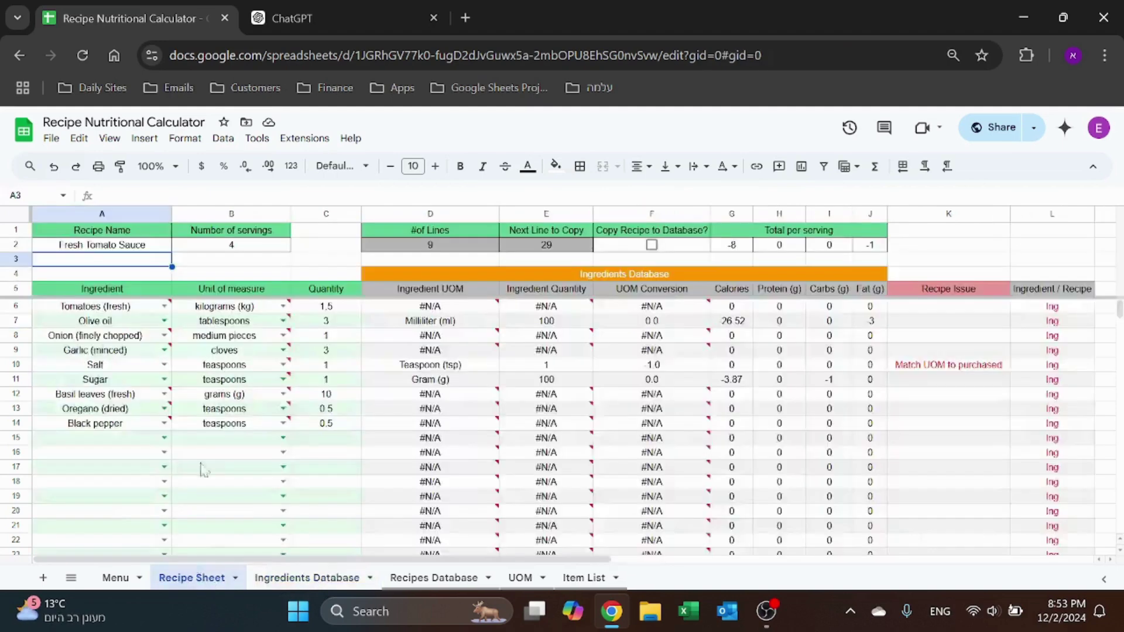
left_click(136, 311)
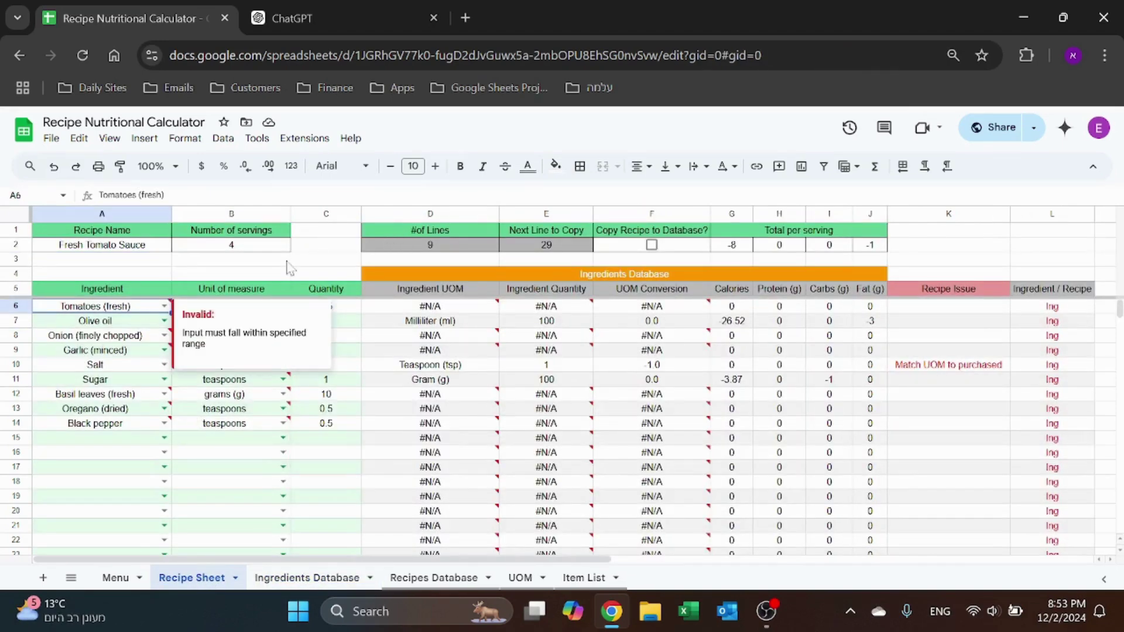
left_click(293, 264)
left_click(95, 311)
left_click(100, 338, "ctrl")
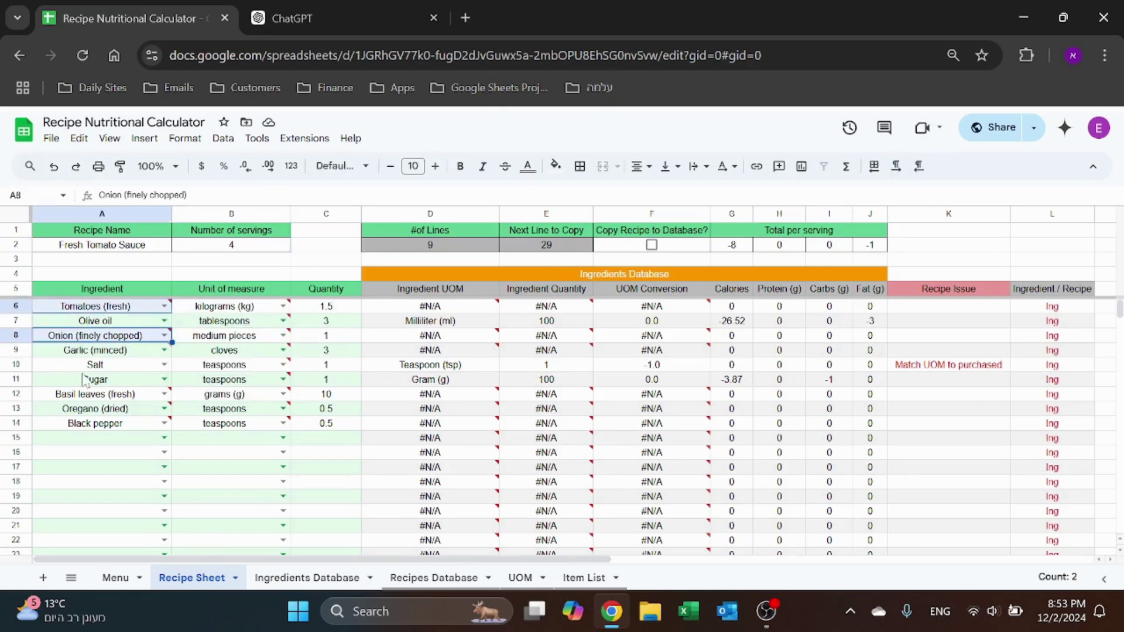
left_click_drag(106, 396, 85, 440, "ctrl")
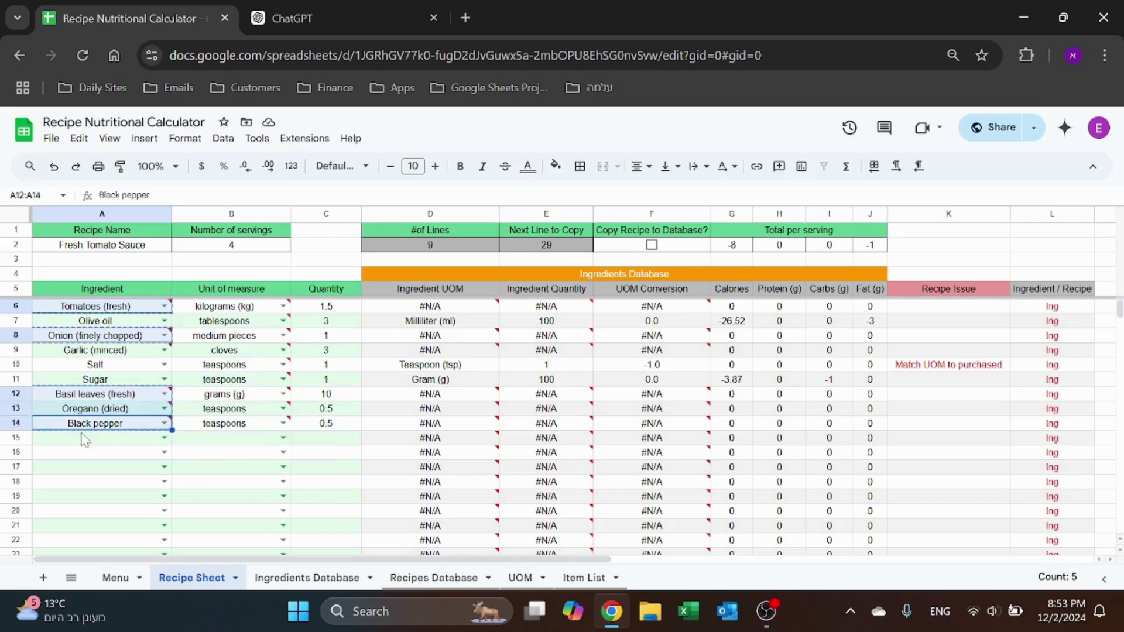
- Paste the copied names Tomatoes (fresh) through Black pepper as values only into Ingredients Database A21
left_click(306, 577)
scroll(117, 445, "down", 2)
right_click(98, 444)
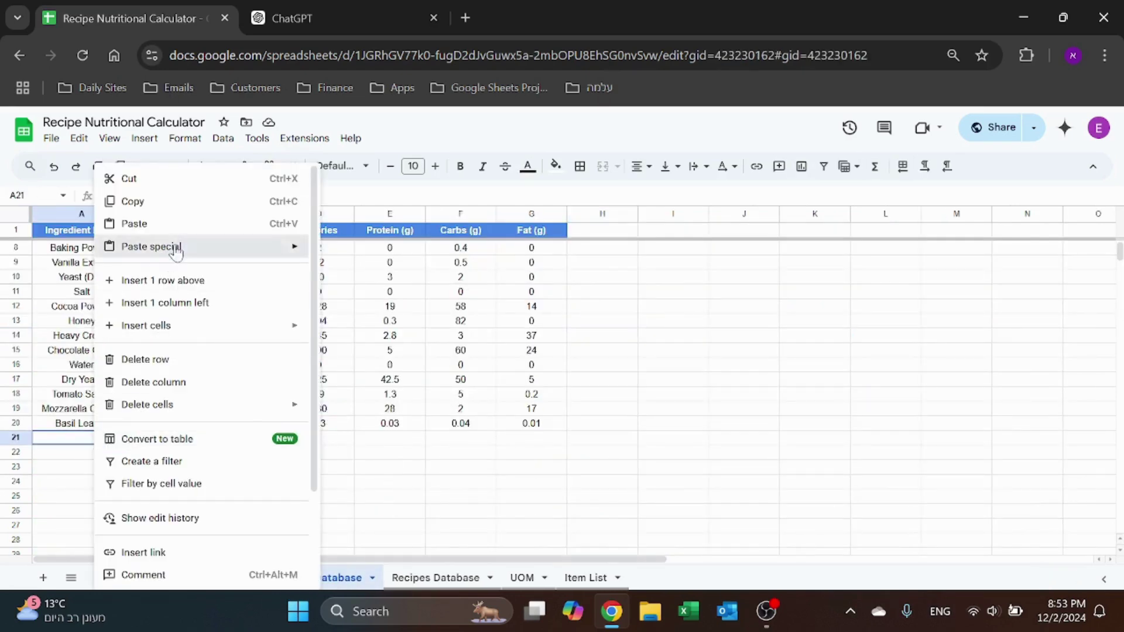
mouse_move(176, 246)
left_click(357, 253)
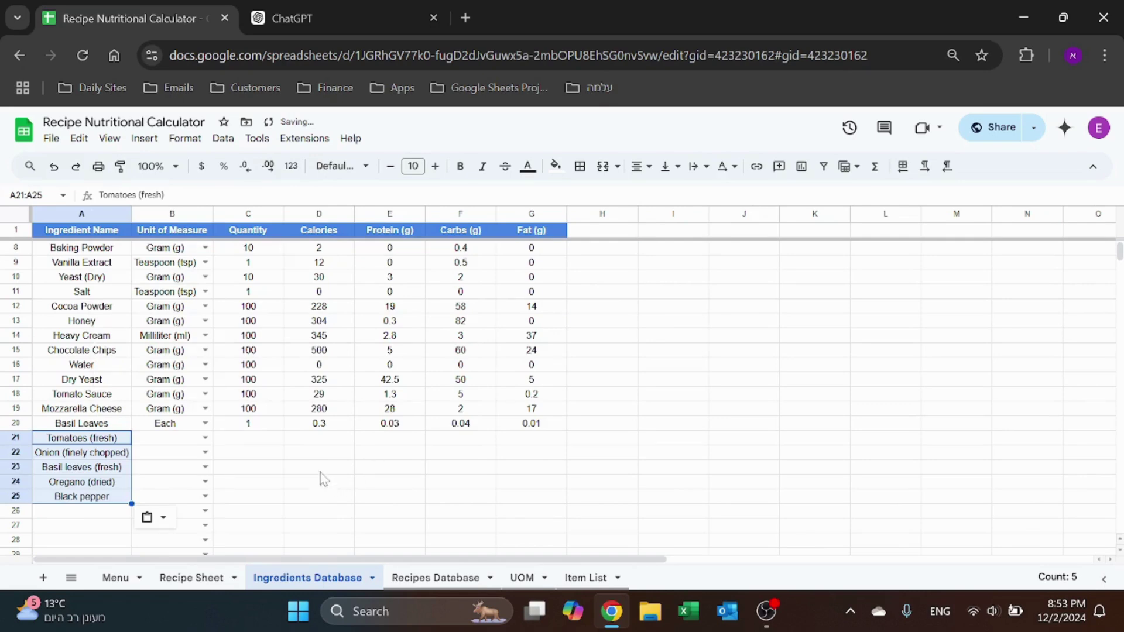
- Ask ChatGPT for units, quantities and nutrition of the five pasted ingredients
left_click(321, 3)
type("Tomatoes (fresh) Onion (finely chopped) Basil leaves (fresh) Oregano (dried) Black pepper")
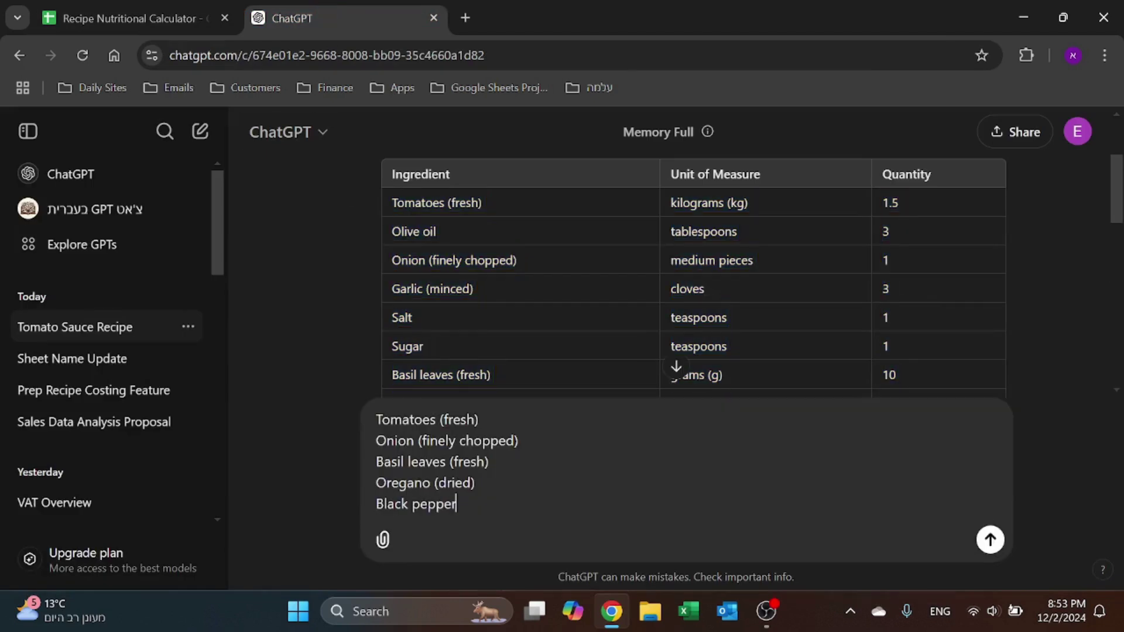
key("ctrl+z")
key("ctrl+y")
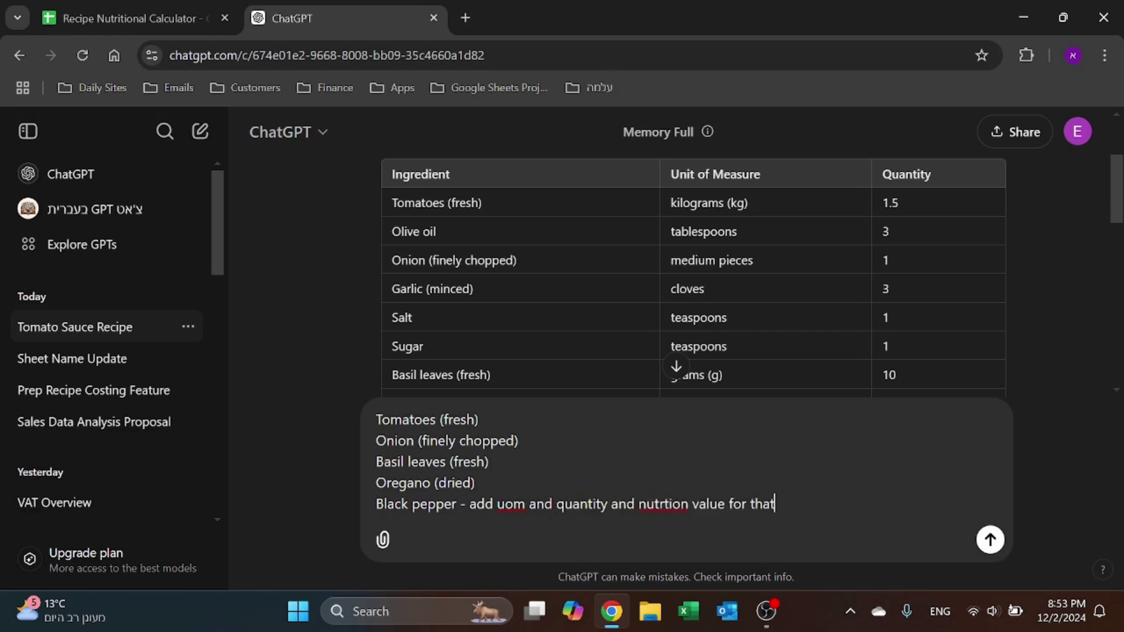
type("y")
key("Return")
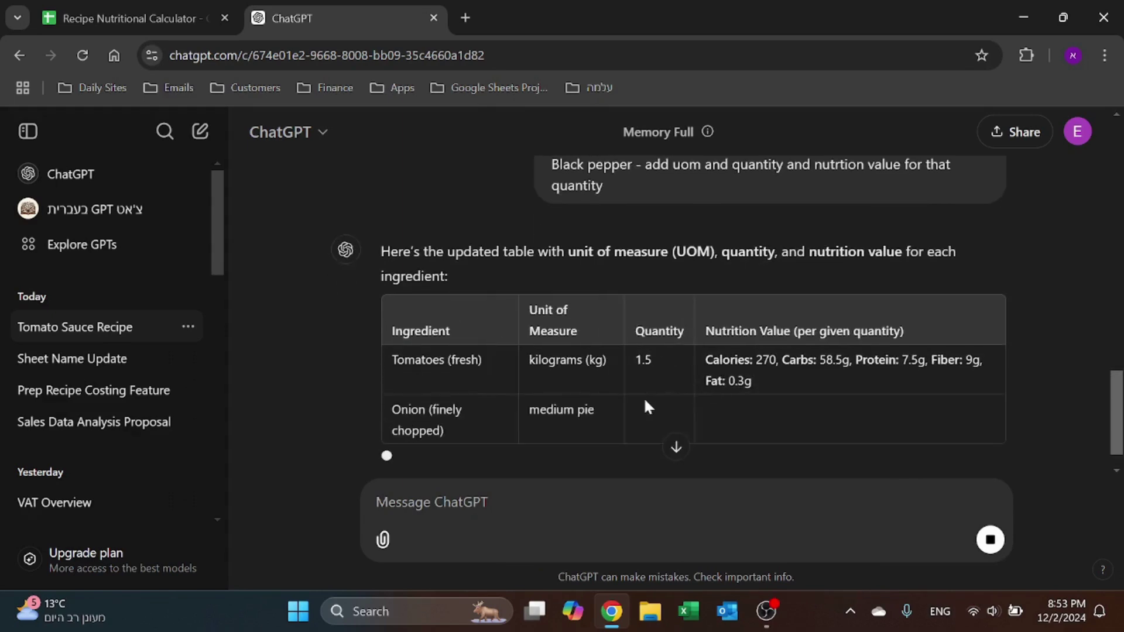
- Stop the reply, request a general nutrition table instead, and select its Tomatoes row values
left_click(989, 539)
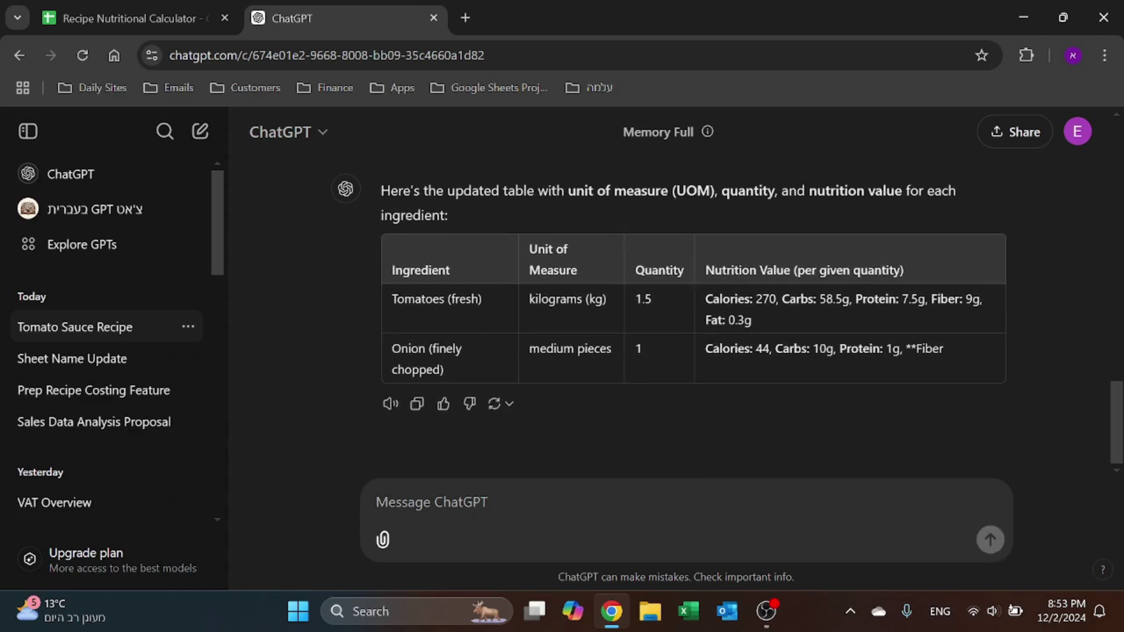
type("Not for recipe for general table")
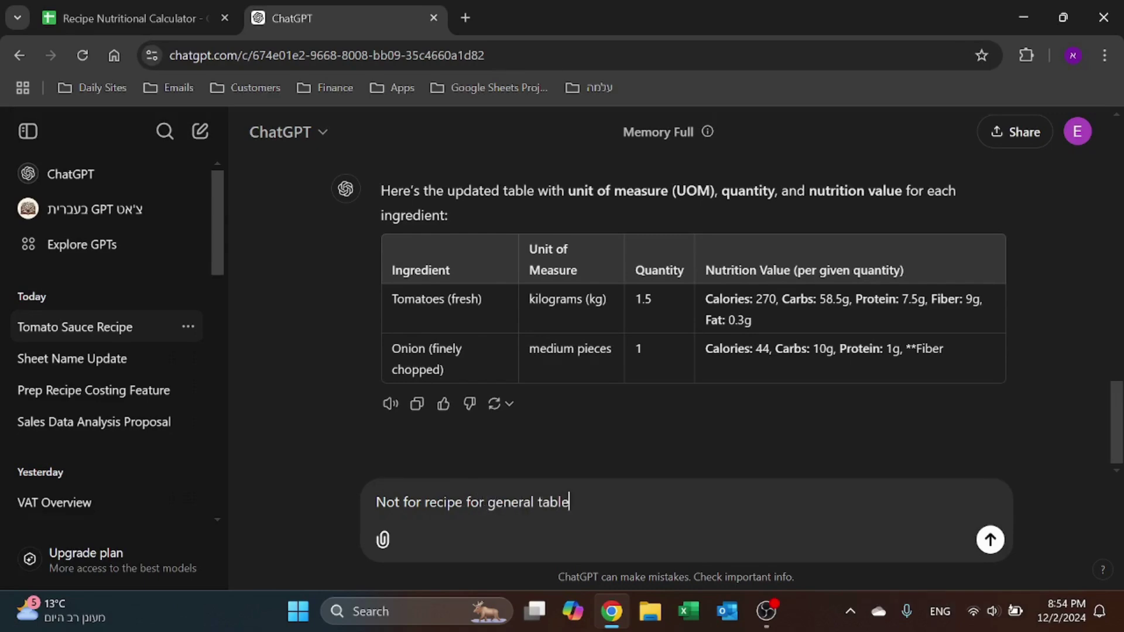
key("Return")
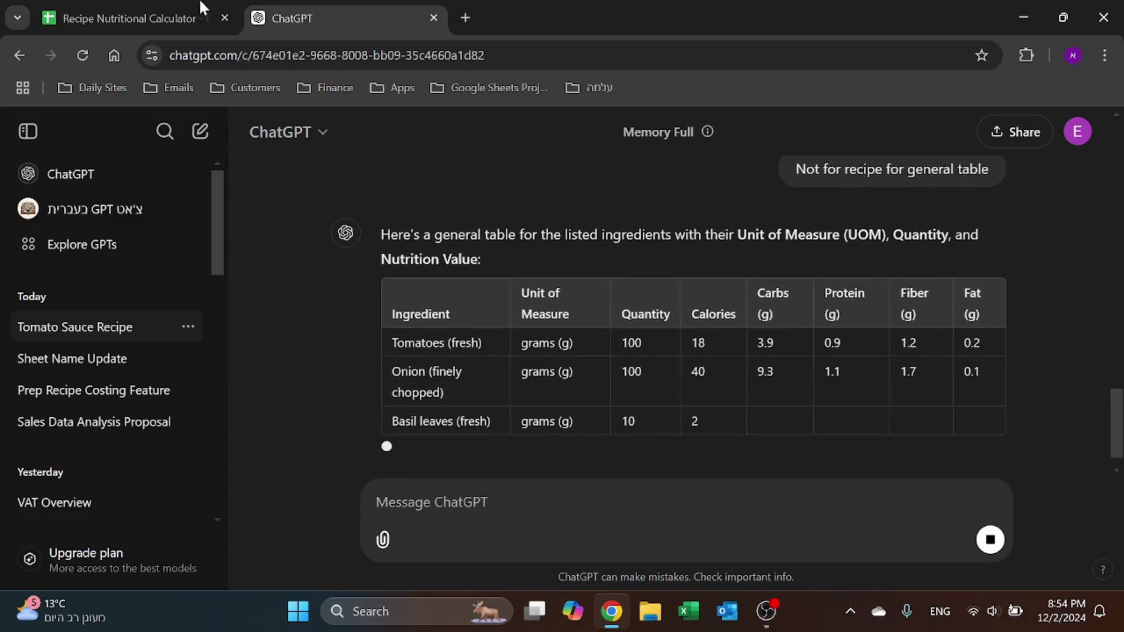
left_click(130, 17)
left_click(286, 7)
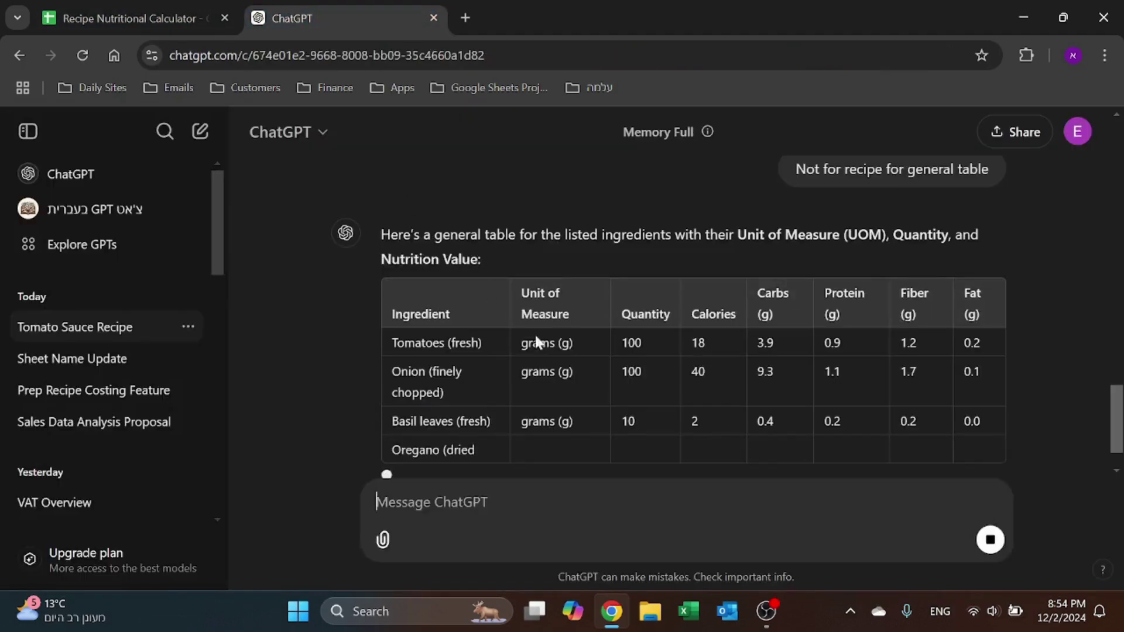
left_click_drag(518, 342, 983, 351)
key("ctrl+c")
- Try pasting the copied Tomatoes values into row 21, normally and transposed, then undo both attempts
left_click(210, 13)
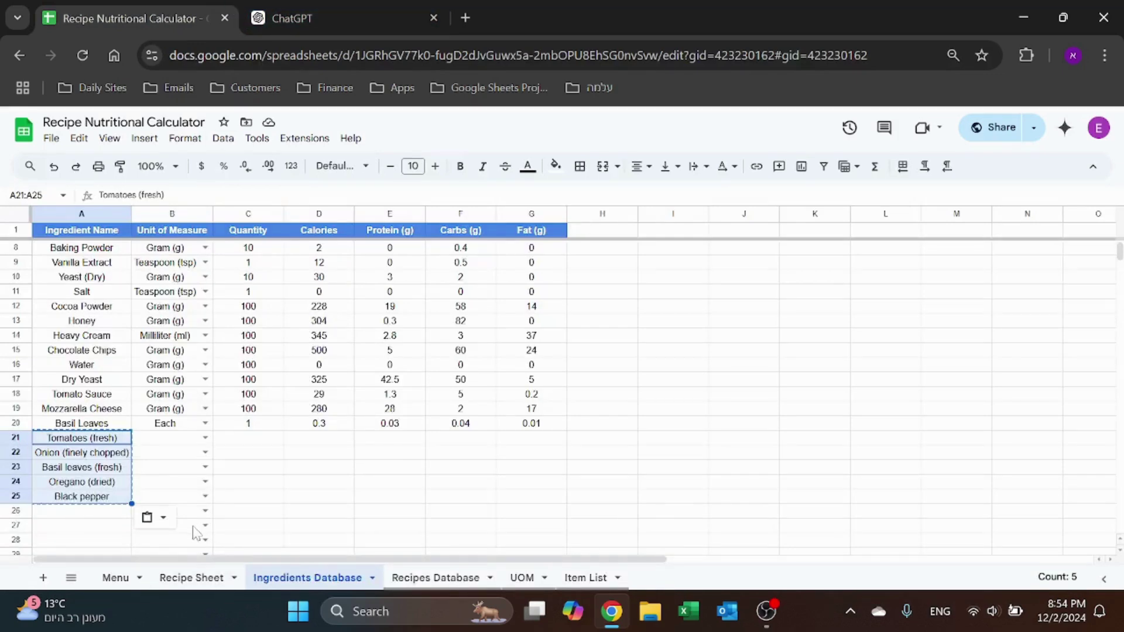
left_click(176, 439)
key("ctrl+v")
key("ctrl+z")
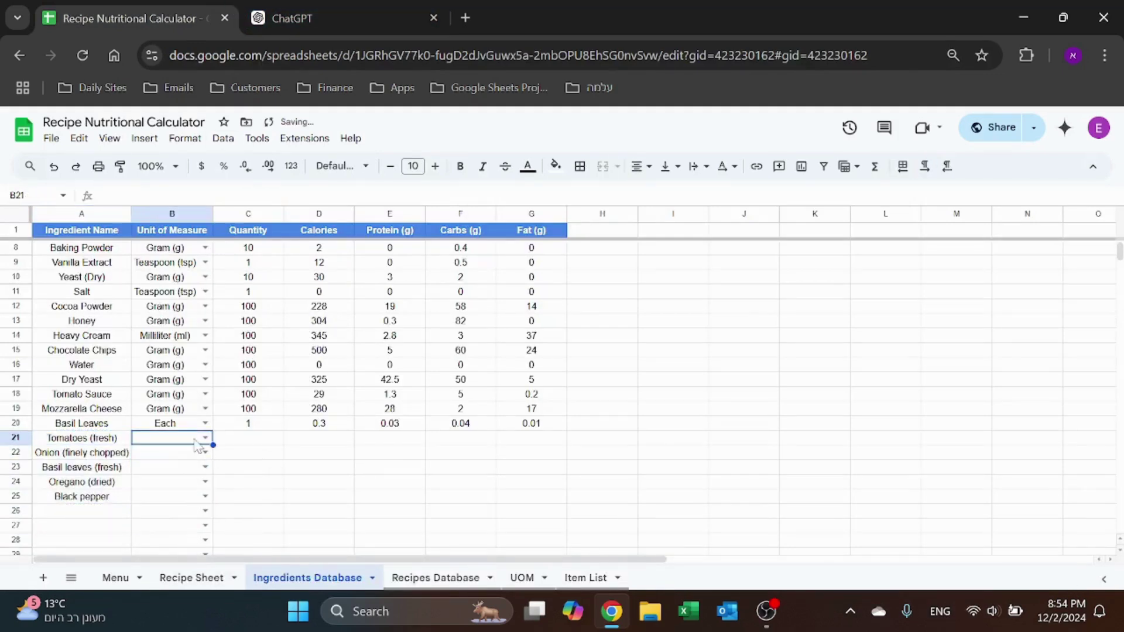
right_click(207, 447)
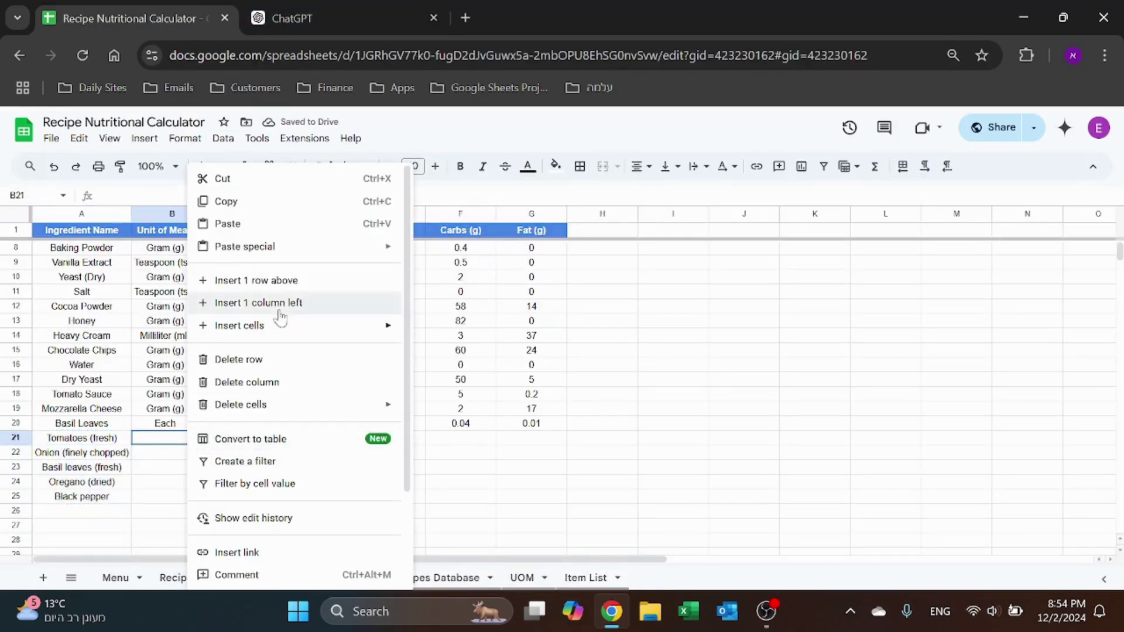
mouse_move(306, 244)
left_click(468, 375)
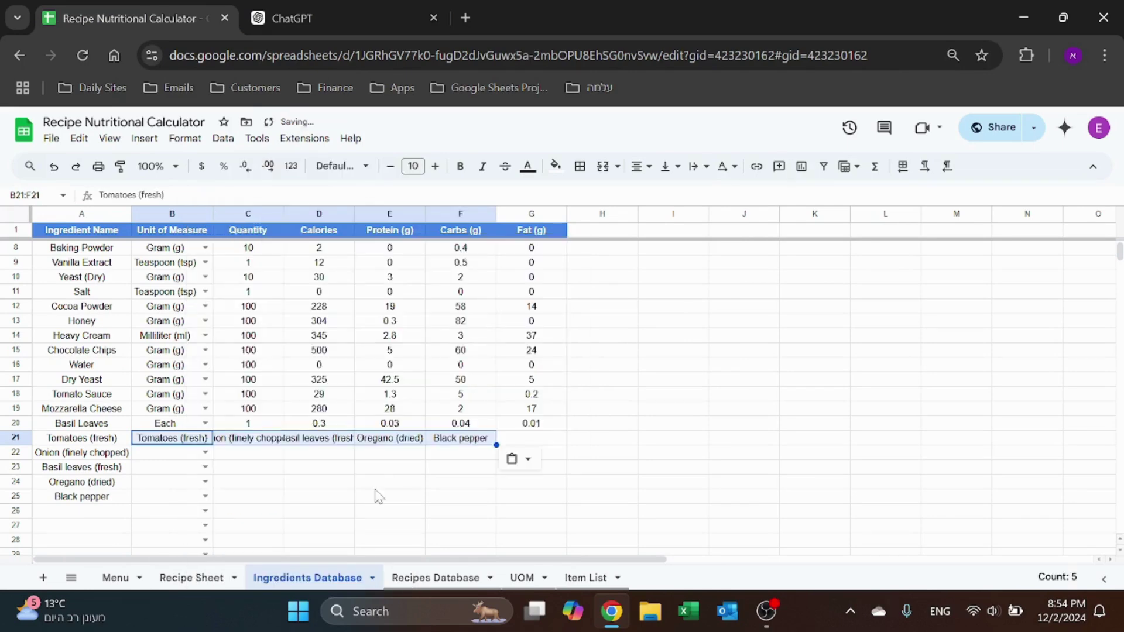
left_click(275, 471)
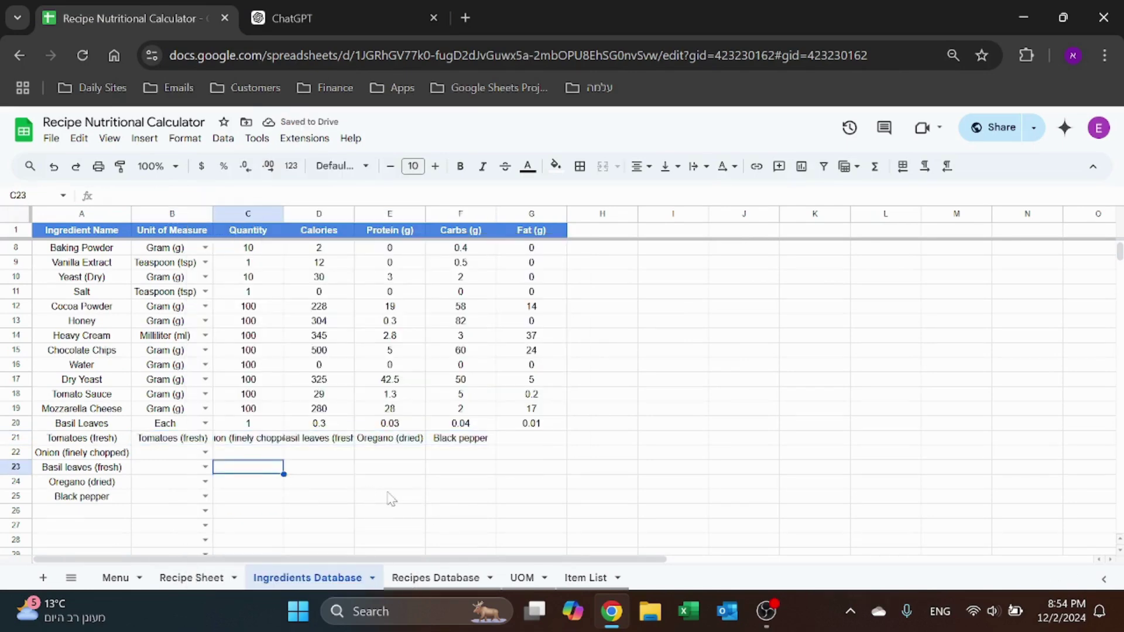
key("ctrl+z")
- Copy the five ChatGPT ingredient rows and paste them through J11 into A21:H25
left_click(281, 9)
left_click(612, 384)
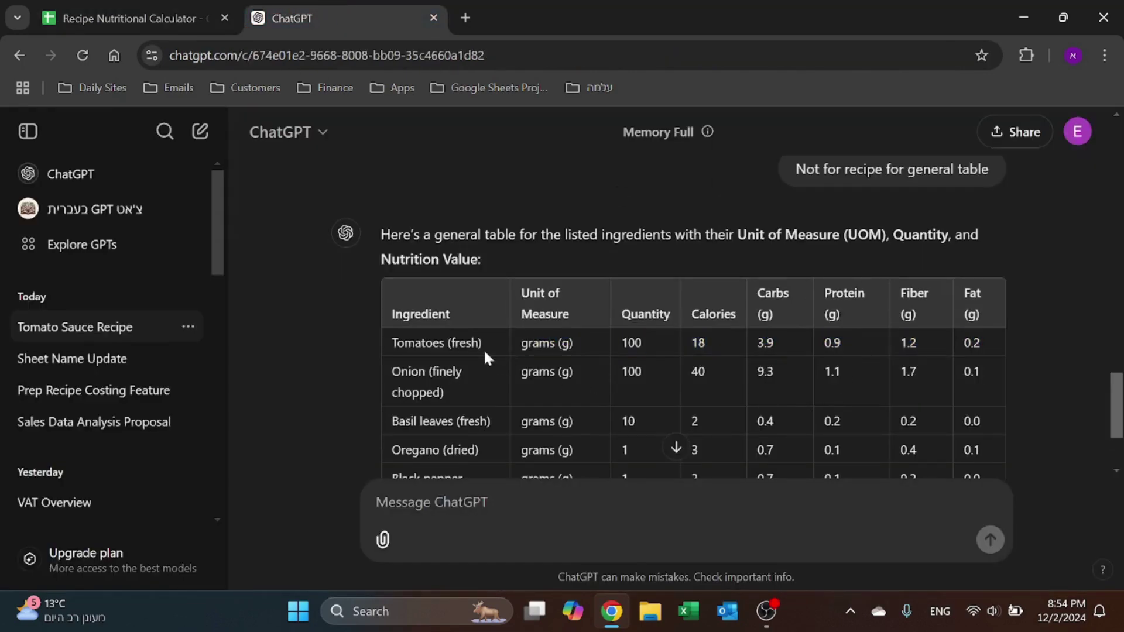
left_click_drag(391, 342, 984, 335)
key("ctrl+c")
left_click(227, 8)
left_click(814, 350)
left_click(744, 292)
key("ctrl+v")
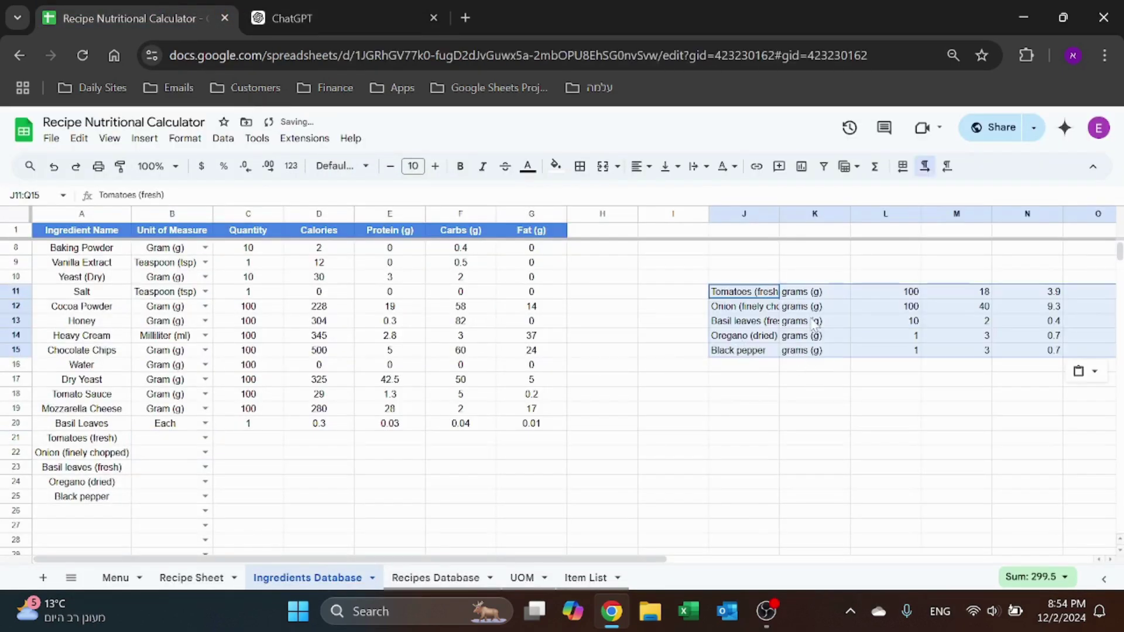
key("ctrl+c")
left_click(91, 439)
key("ctrl+v")
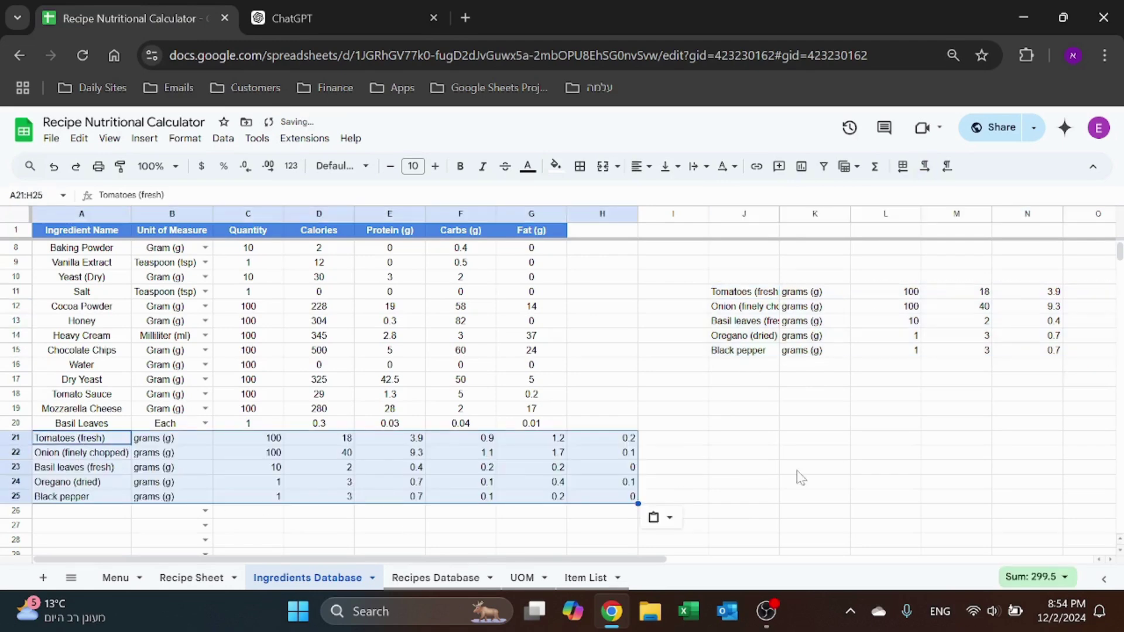
- Delete the temporary copy of the rows in J11:Q15
left_click_drag(751, 404, 907, 291)
key("Delete")
scroll(912, 306, "right", 5)
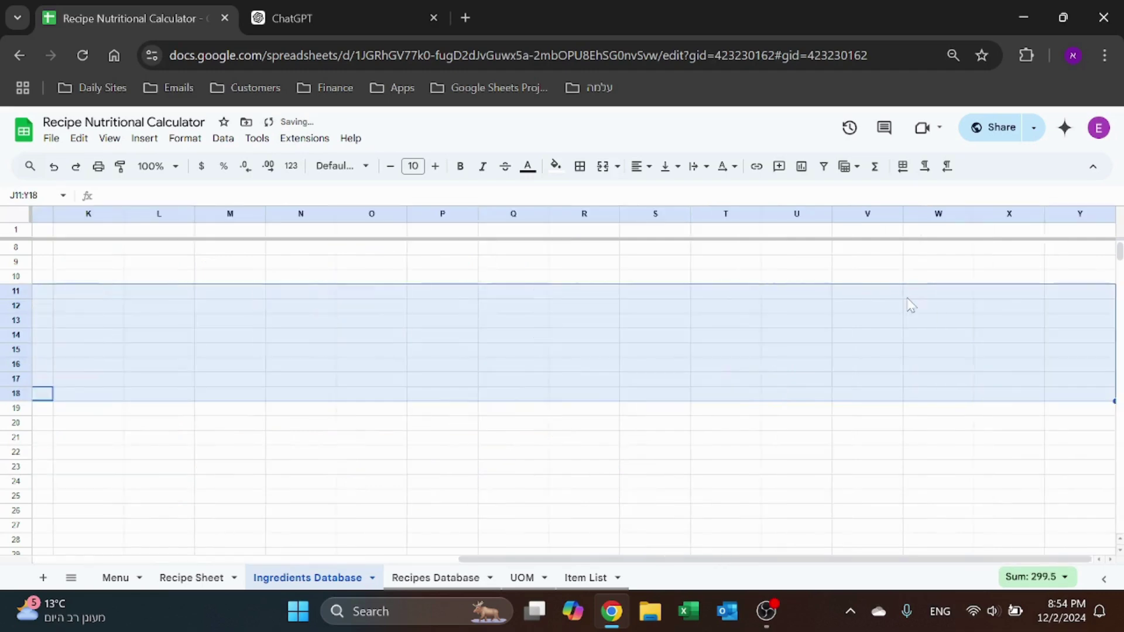
key("Home")
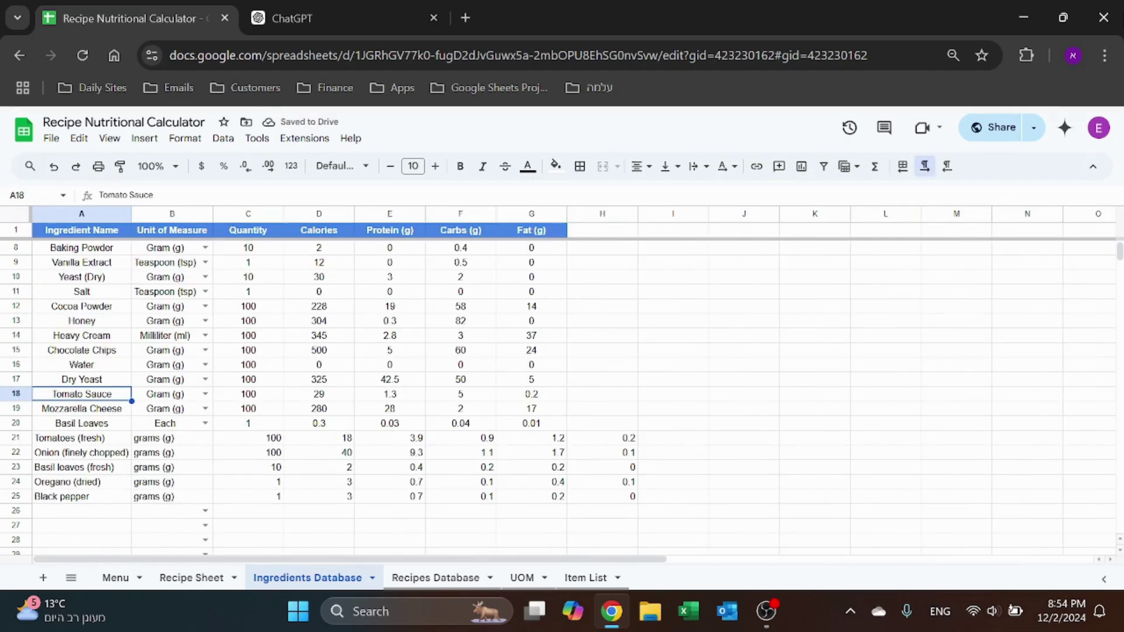
left_click(351, 18)
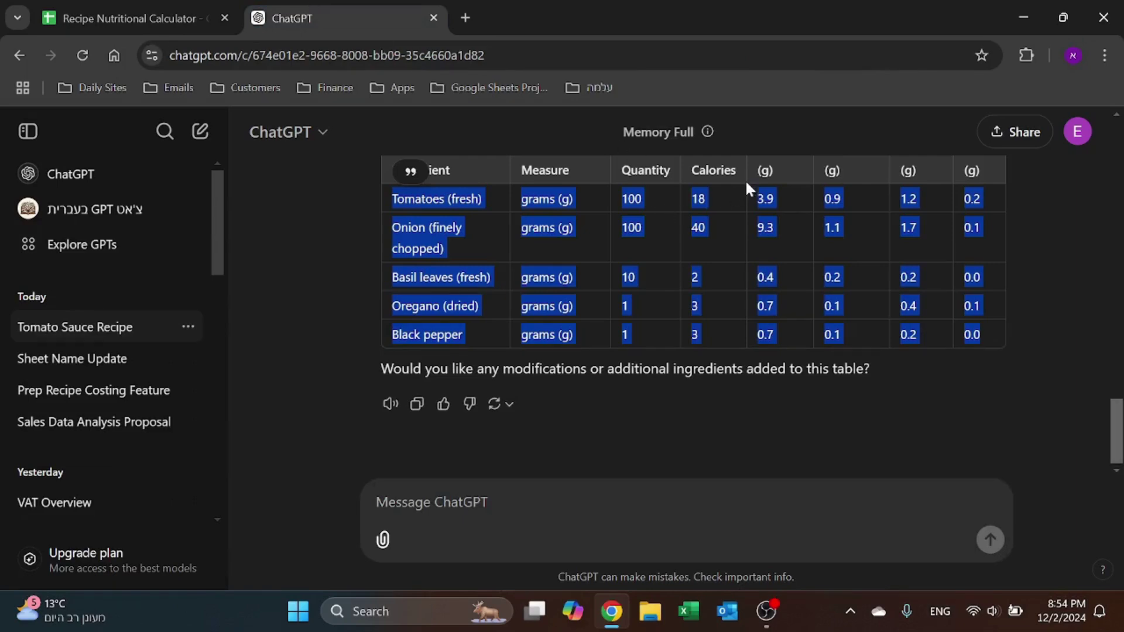
- Move the nutrient values in E21:H25 three columns to the right
scroll(786, 219, "up", 3)
scroll(785, 387, "down", 2)
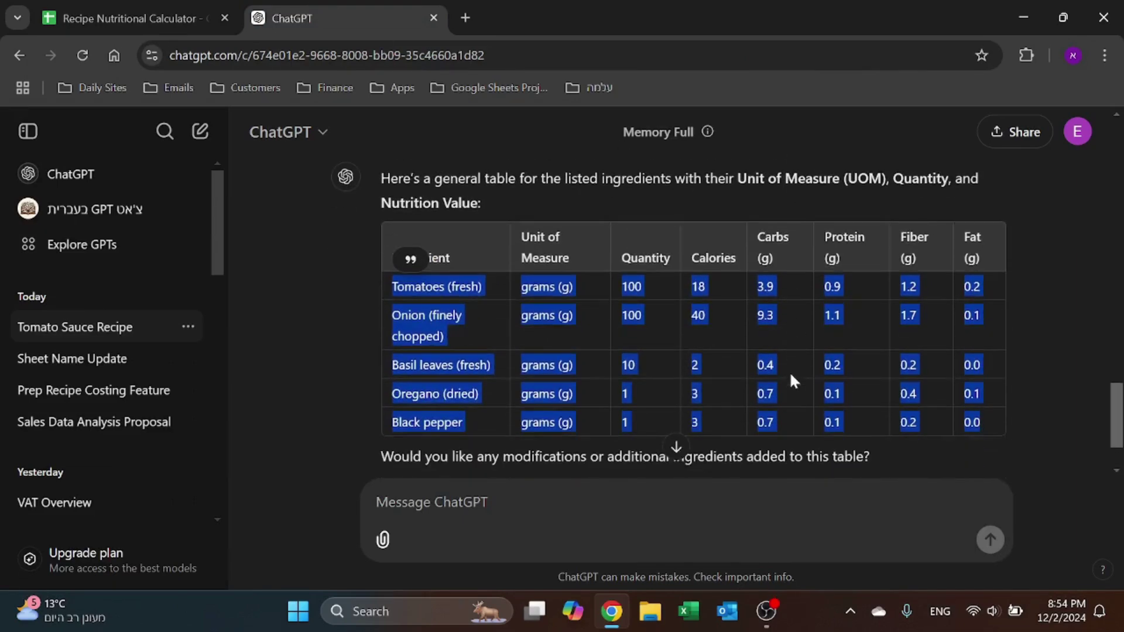
left_click(160, 7)
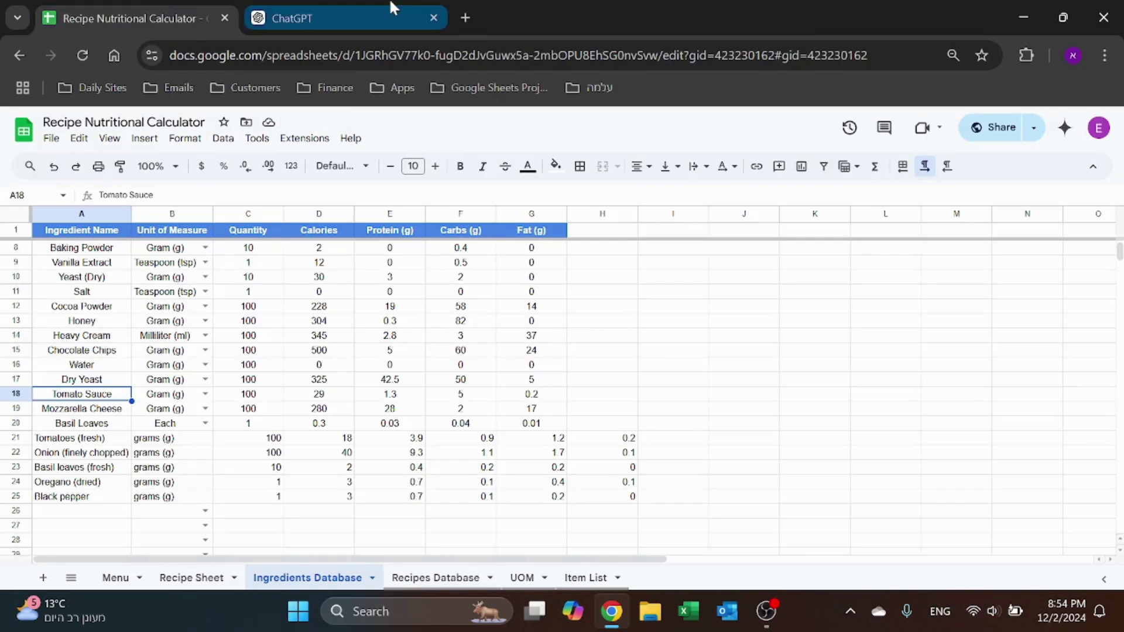
left_click(393, 7)
left_click(202, 6)
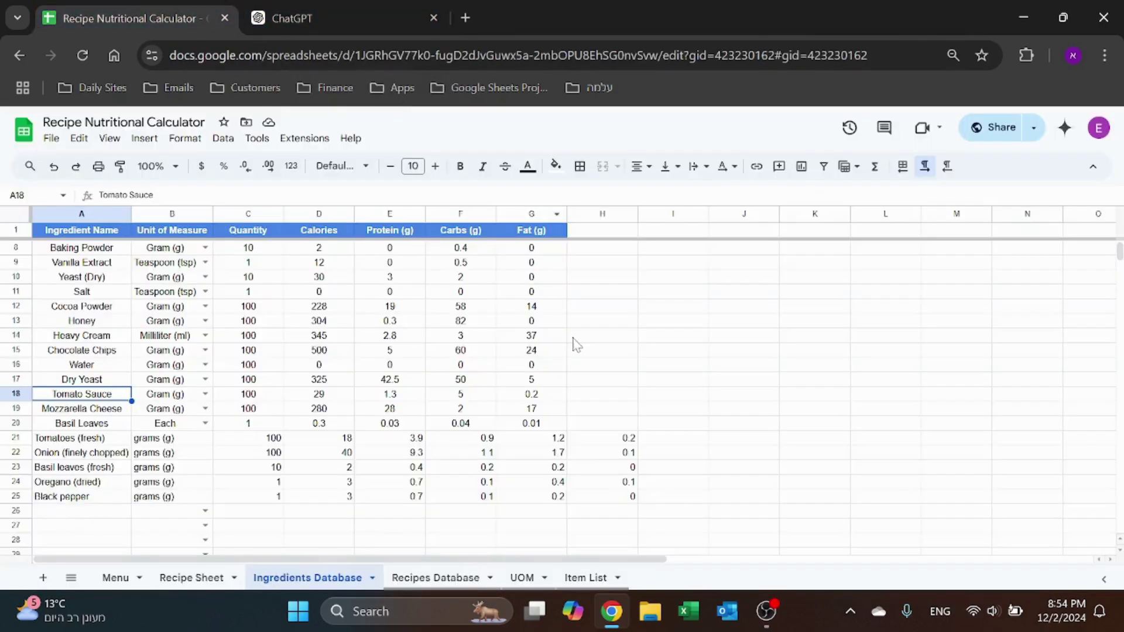
left_click(328, 12)
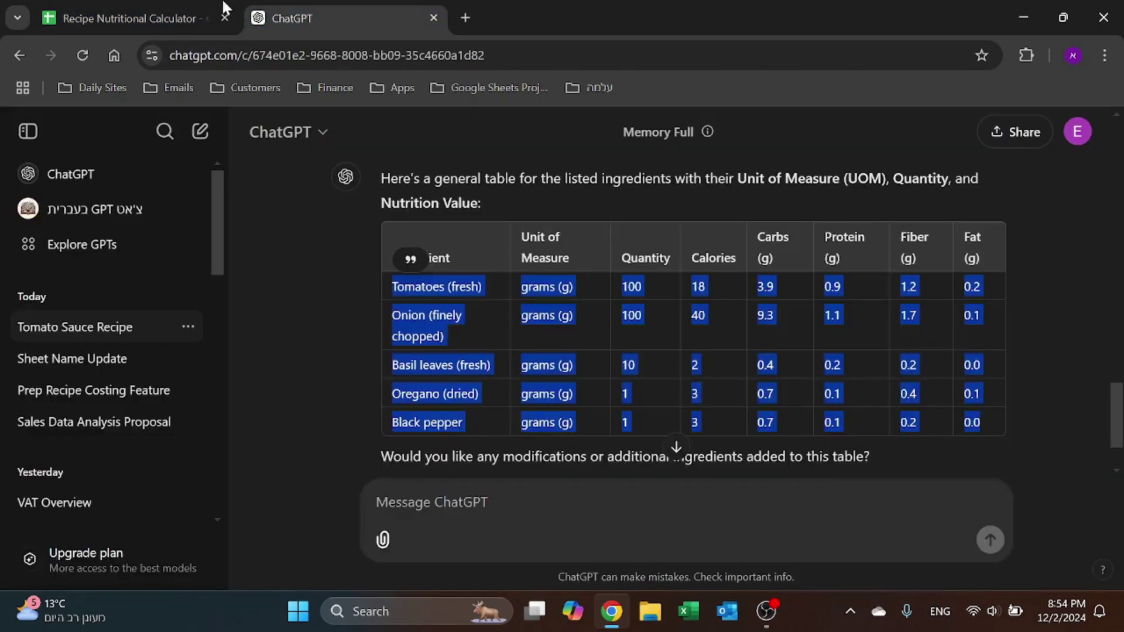
left_click(184, 8)
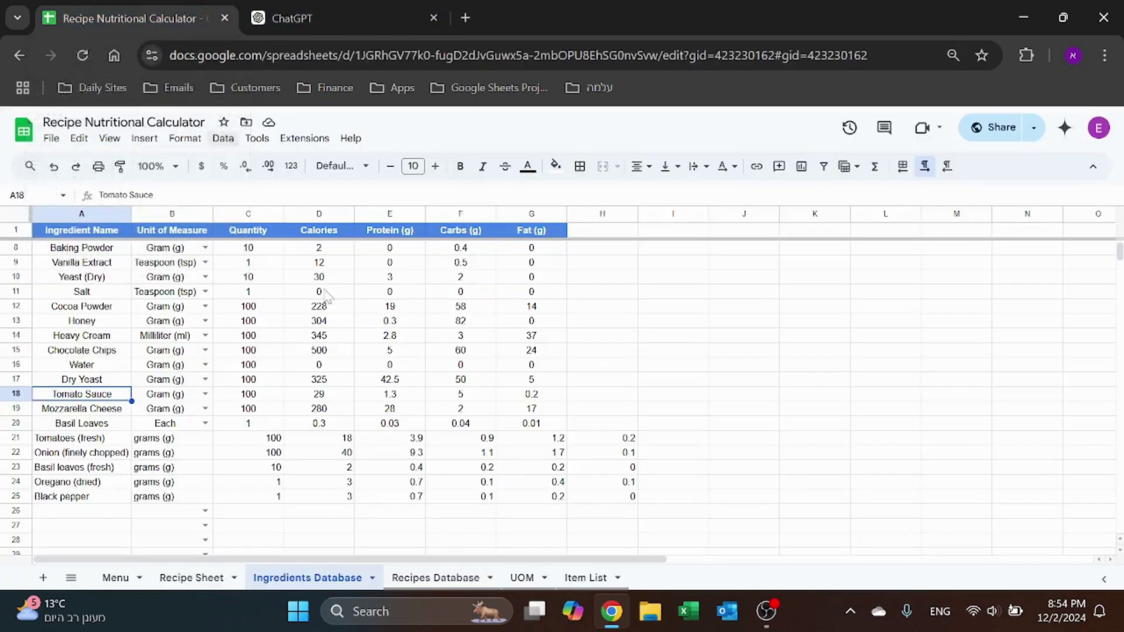
left_click(412, 442)
left_click_drag(436, 443, 615, 497)
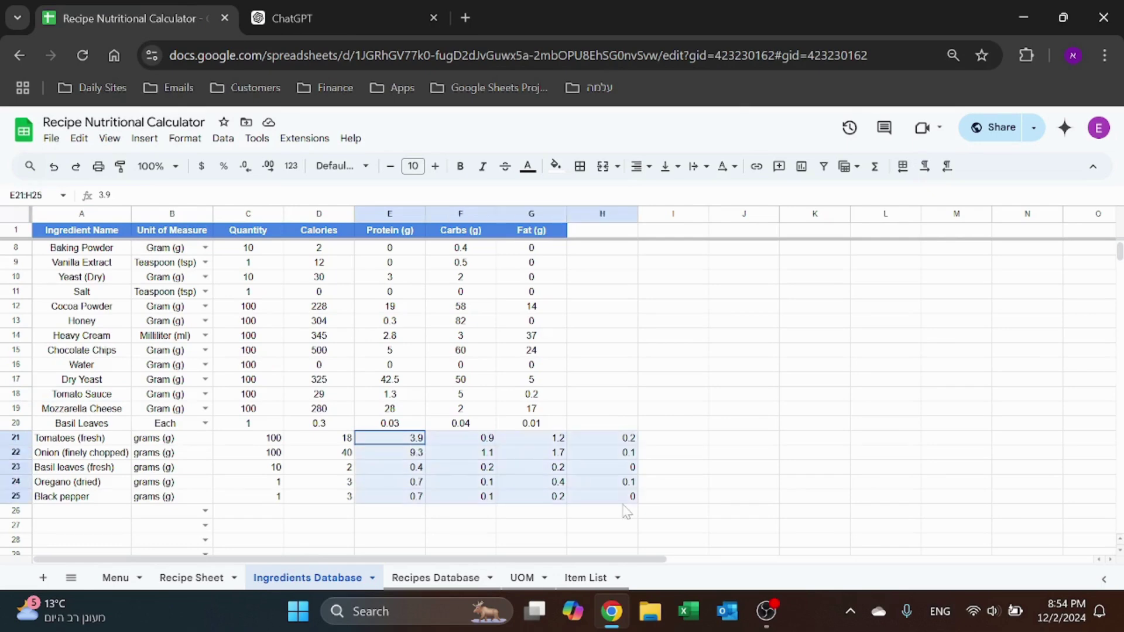
left_click_drag(389, 431, 601, 430)
left_click(460, 467)
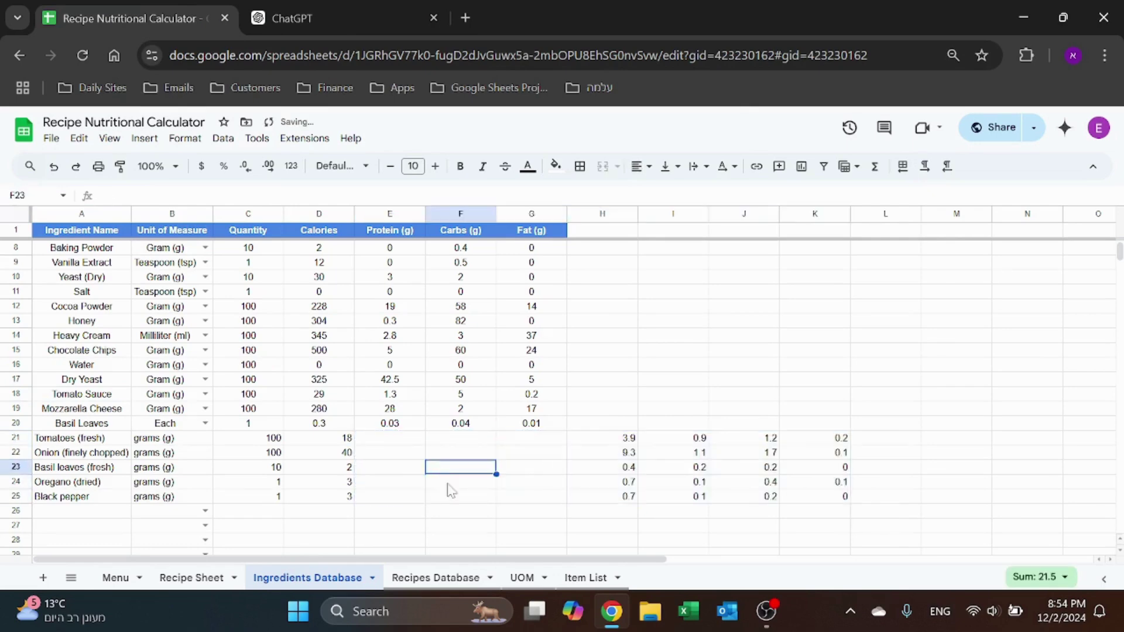
- Copy the protein, fiber and fat values from I21:K25 into E21, then undo that paste
left_click(311, 9)
left_click(162, 9)
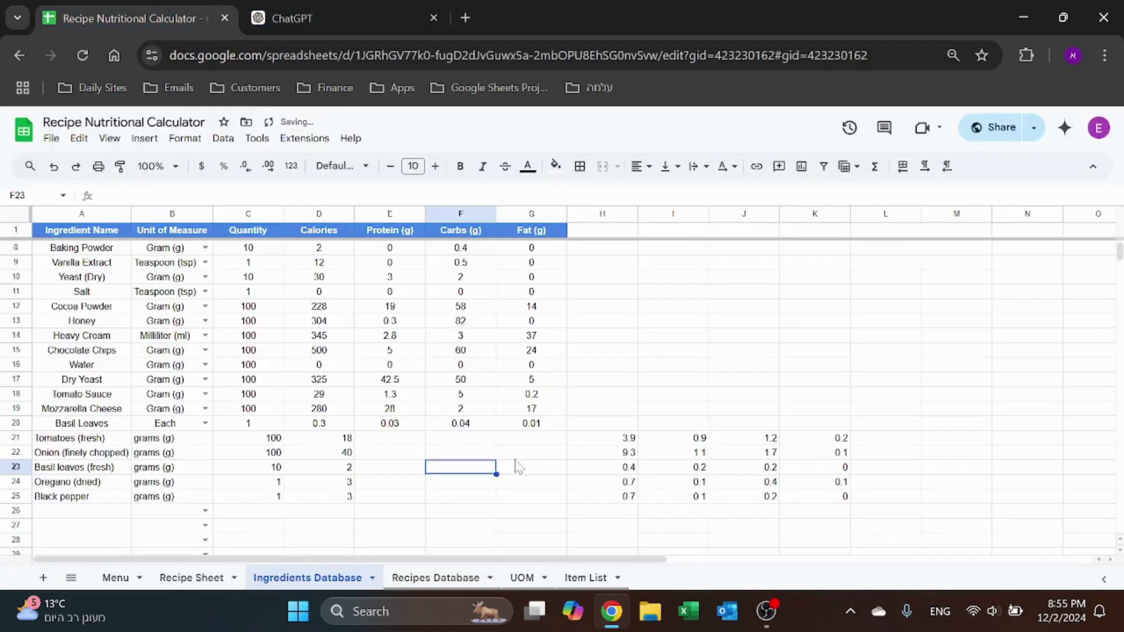
left_click_drag(674, 438, 819, 497)
key("ctrl+c")
left_click(425, 439)
key("ctrl+v")
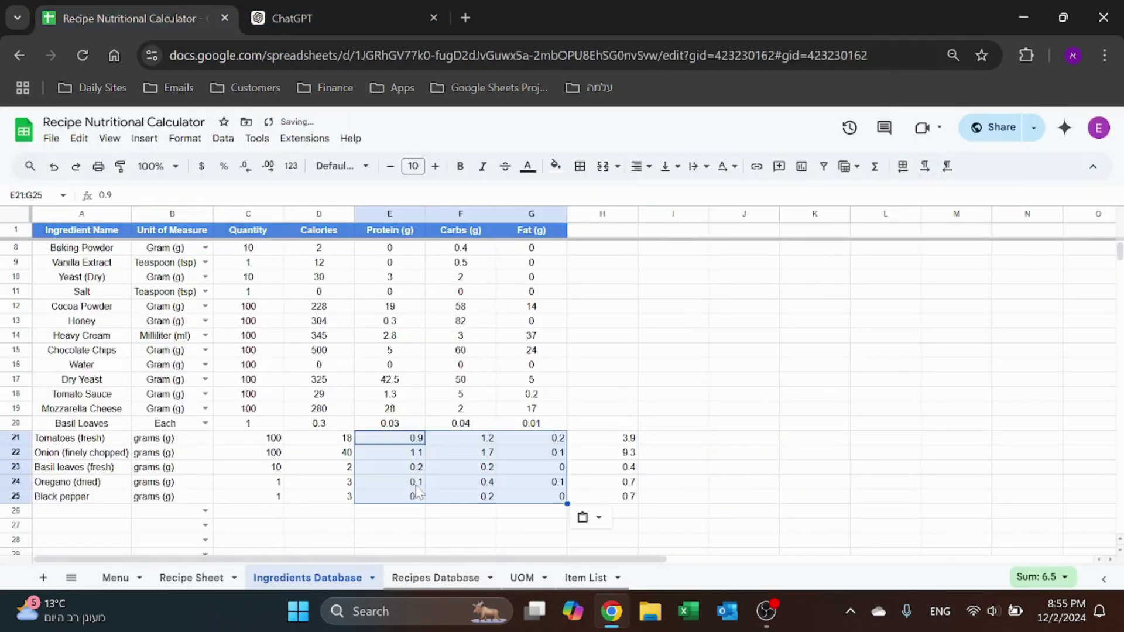
left_click(321, 8)
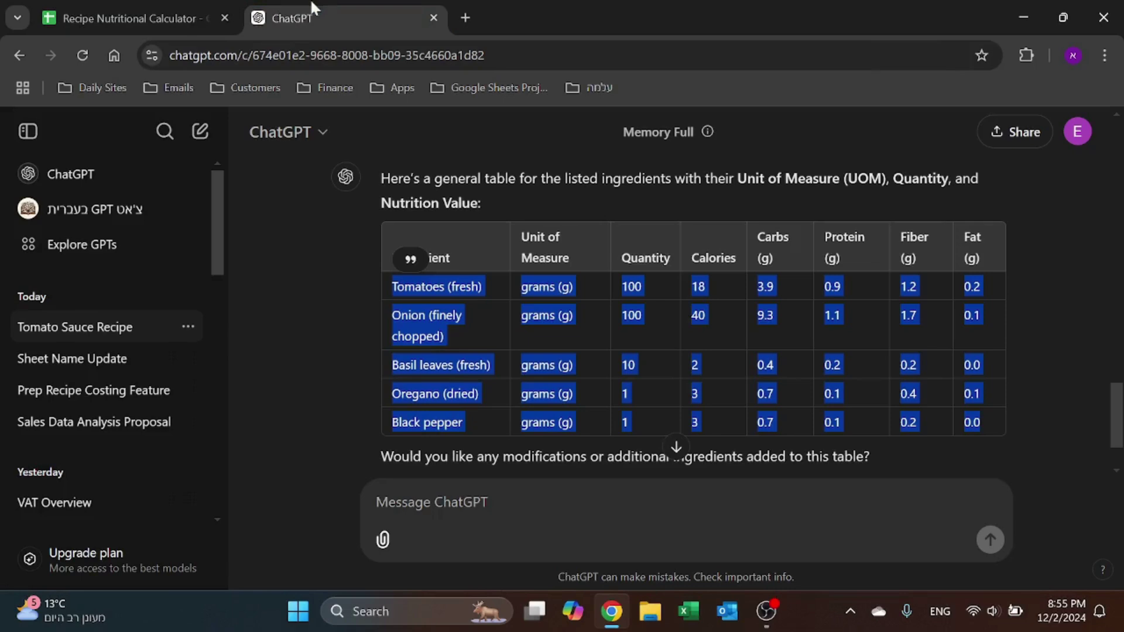
left_click(141, 8)
key("ctrl+z")
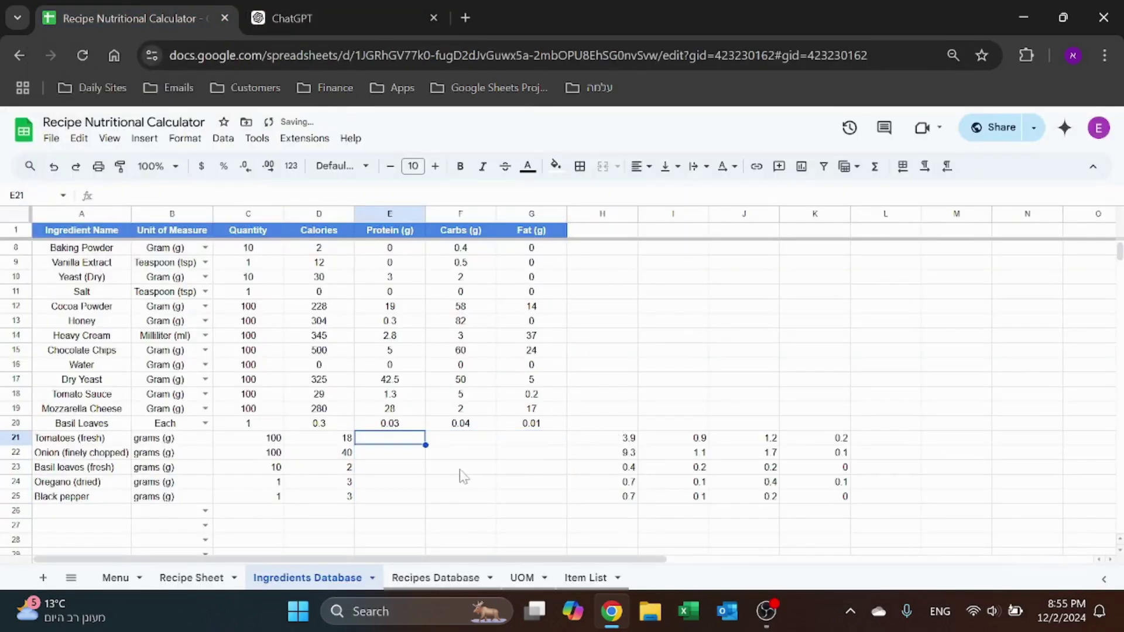
left_click(560, 471)
- Cut the carbs values from column H into F21:F25 and the protein values from column I into E21:E25
left_click(328, 17)
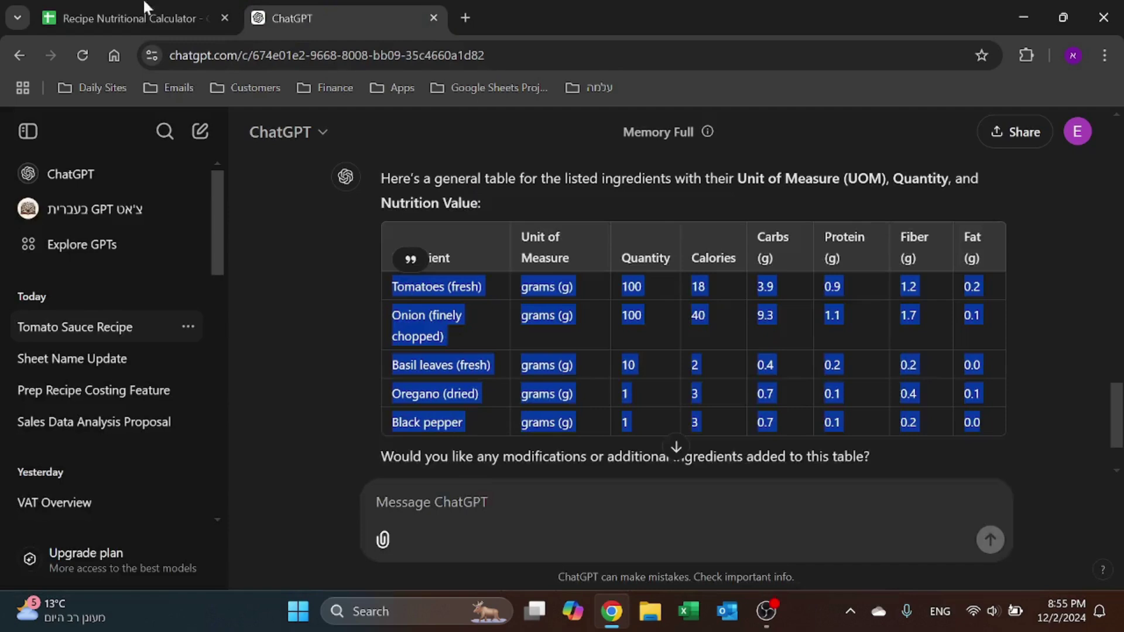
left_click(205, 3)
left_click_drag(620, 439, 620, 497)
key("ctrl+x")
left_click(448, 426)
left_click(447, 438)
key("ctrl+v")
left_click(328, 18)
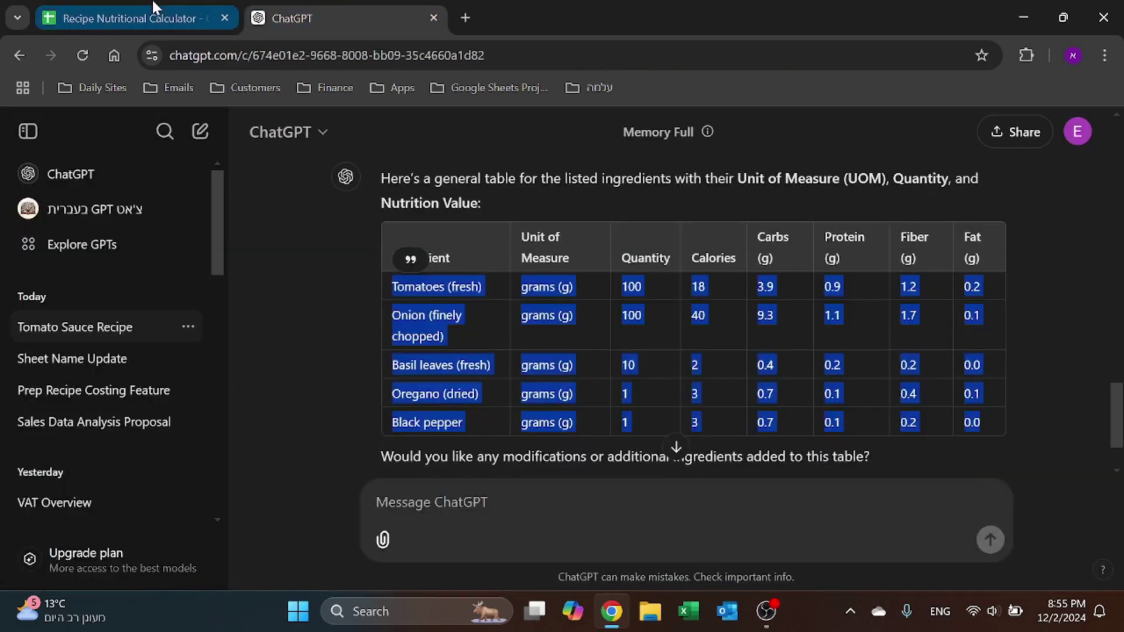
left_click(152, 5)
left_click_drag(696, 438, 698, 497)
key("ctrl+x")
left_click(410, 439)
key("ctrl+v")
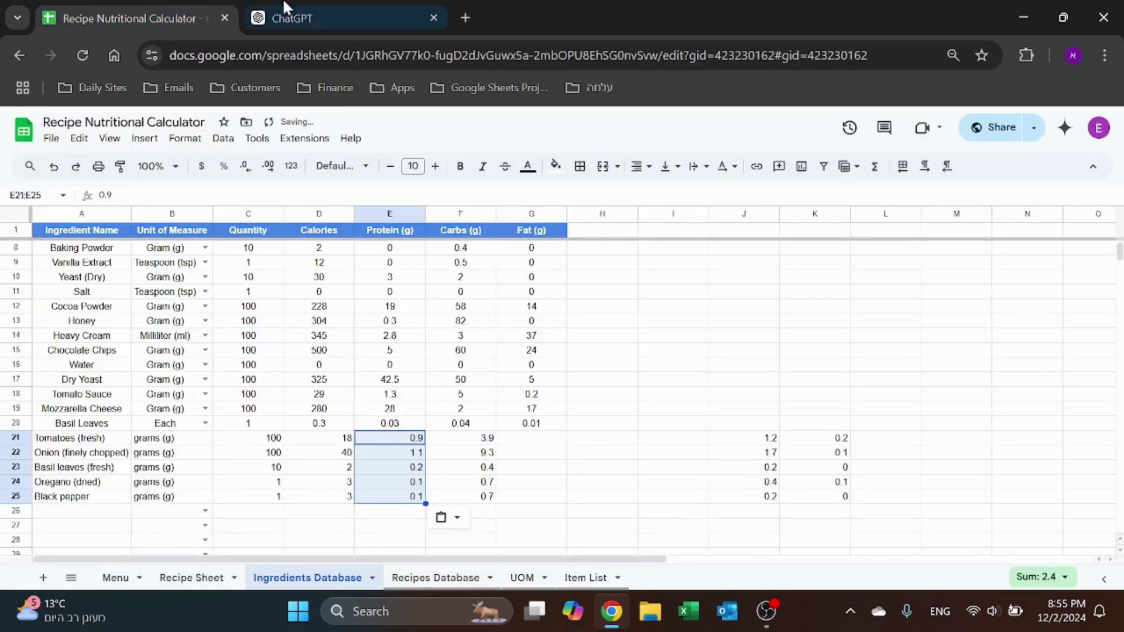
- Cut the fat values from column K into G21:G25 and select the leftover fiber values
left_click(328, 17)
left_click(135, 17)
left_click_drag(819, 438, 819, 496)
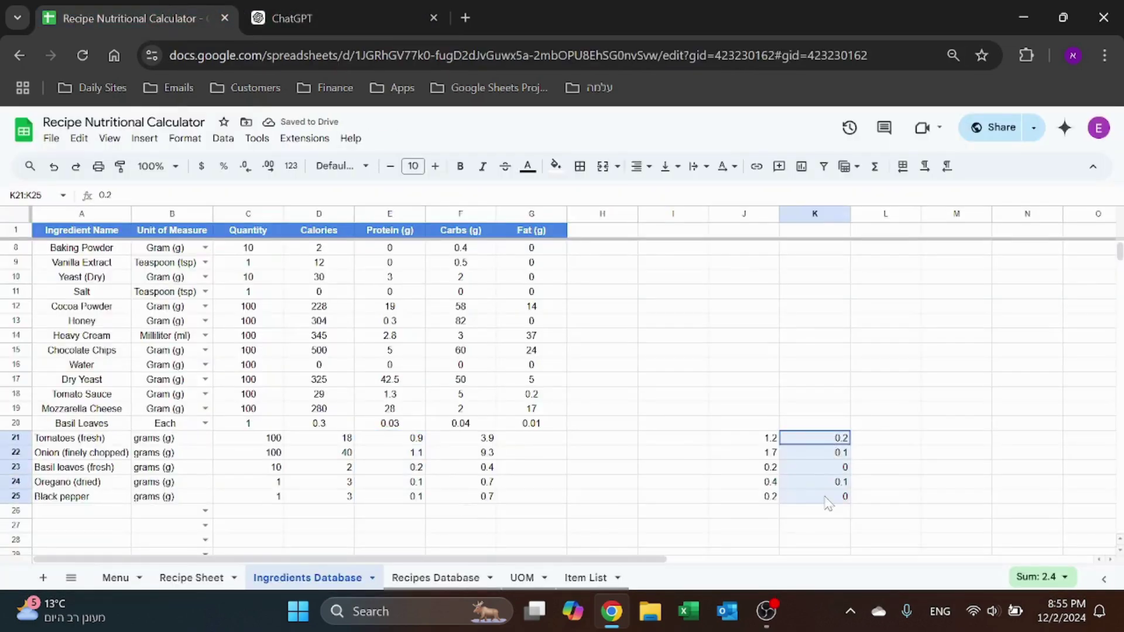
key("ctrl+x")
left_click(535, 439)
key("ctrl+v")
left_click_drag(744, 496, 743, 438)
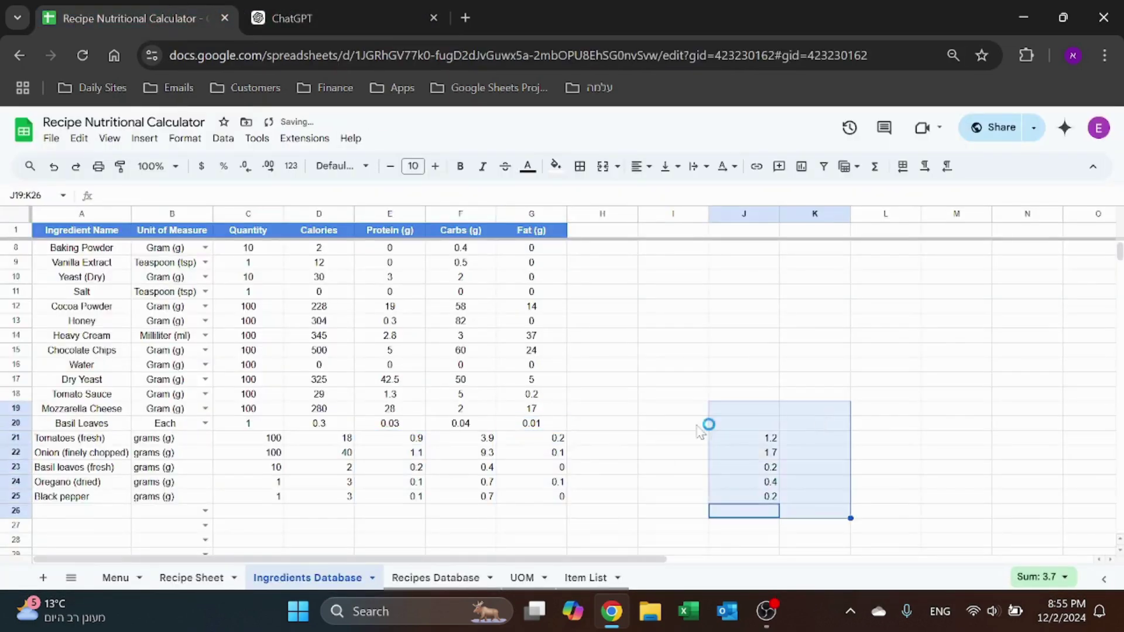
- Delete the leftover fiber values and copy the Gram (g) unit over B21:B25
key("Delete")
left_click(650, 440)
left_click(194, 440)
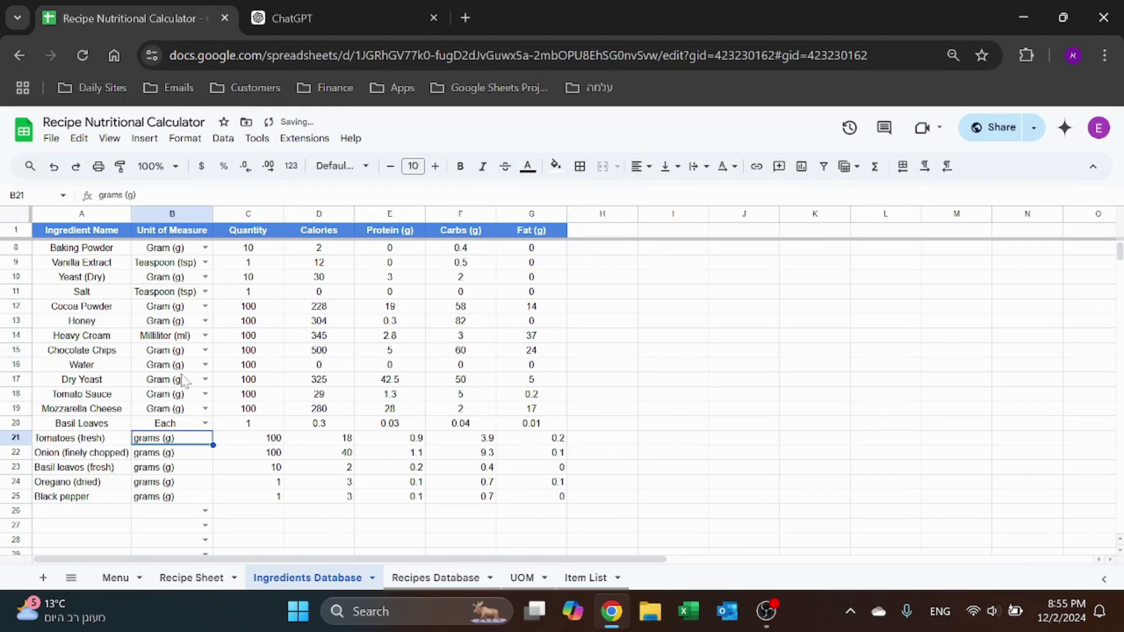
left_click(169, 308)
key("ctrl+c")
left_click(186, 440)
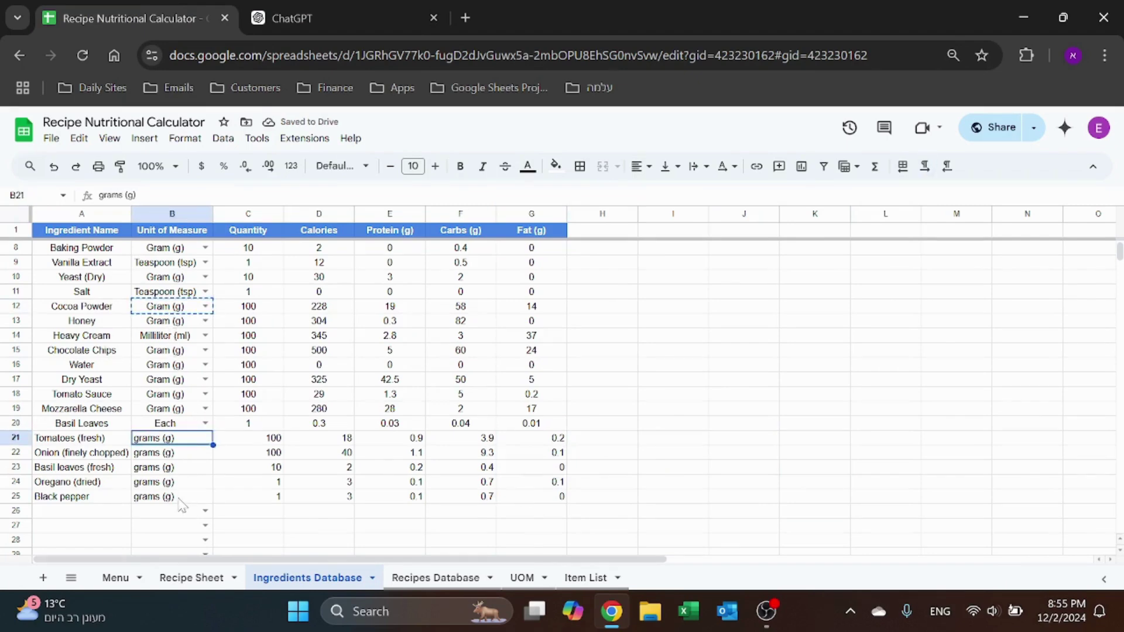
left_click_drag(178, 501, 186, 440)
key("ctrl+v")
- Centre-align the quantity and nutrition values in C19:G25
left_click(349, 7)
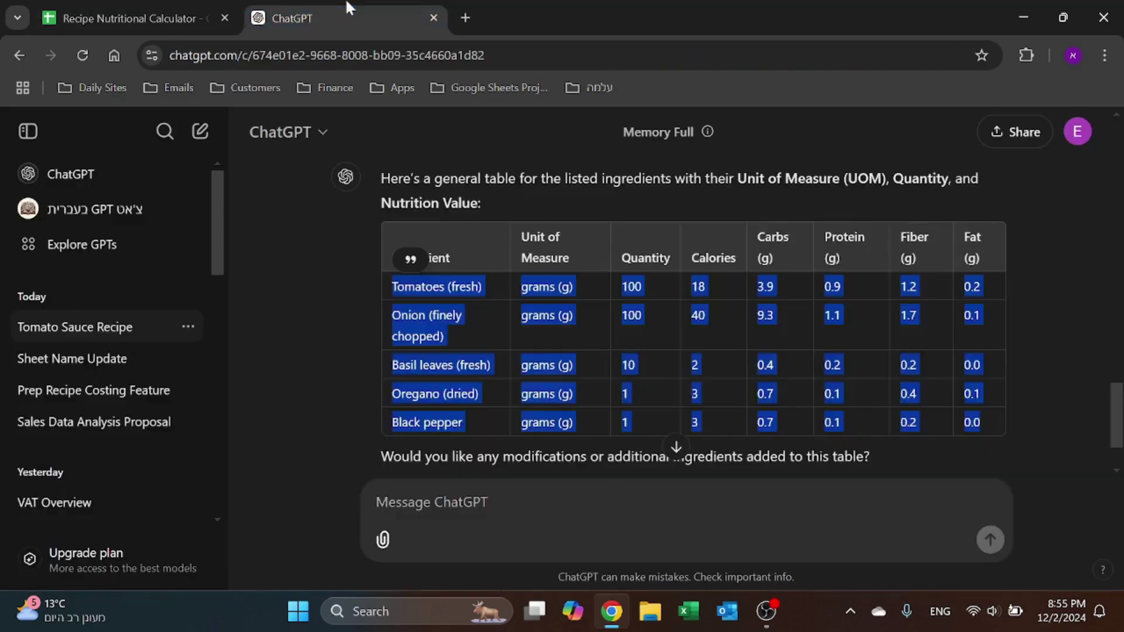
left_click(319, 373)
scroll(318, 372, "down", 1)
scroll(297, 363, "up", 1)
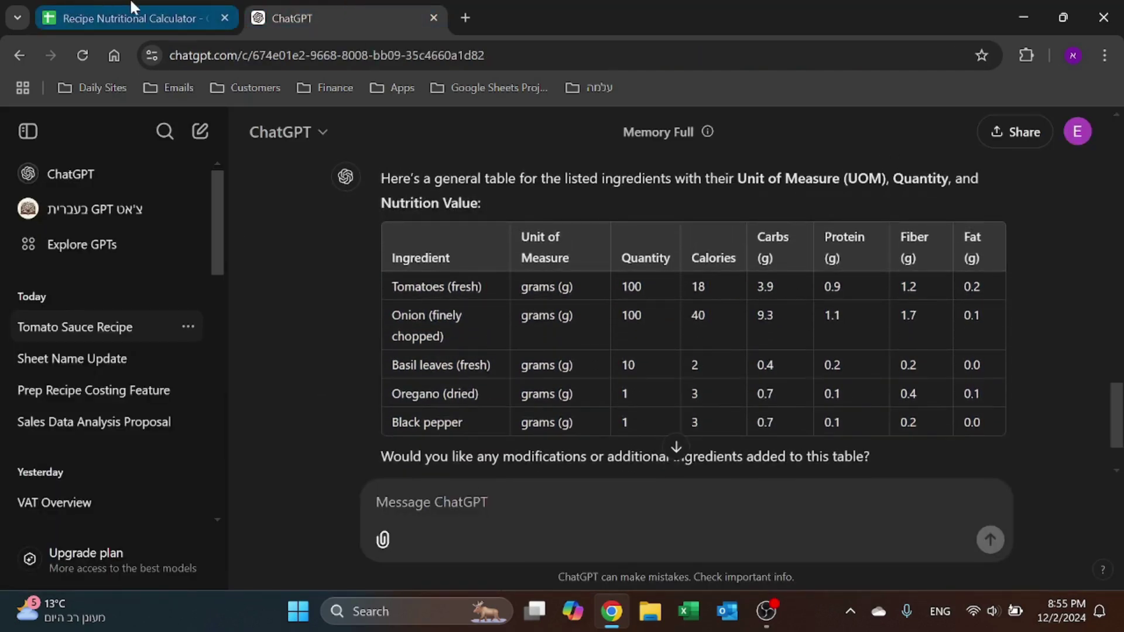
scroll(515, 369, "down", 2)
left_click(147, 17)
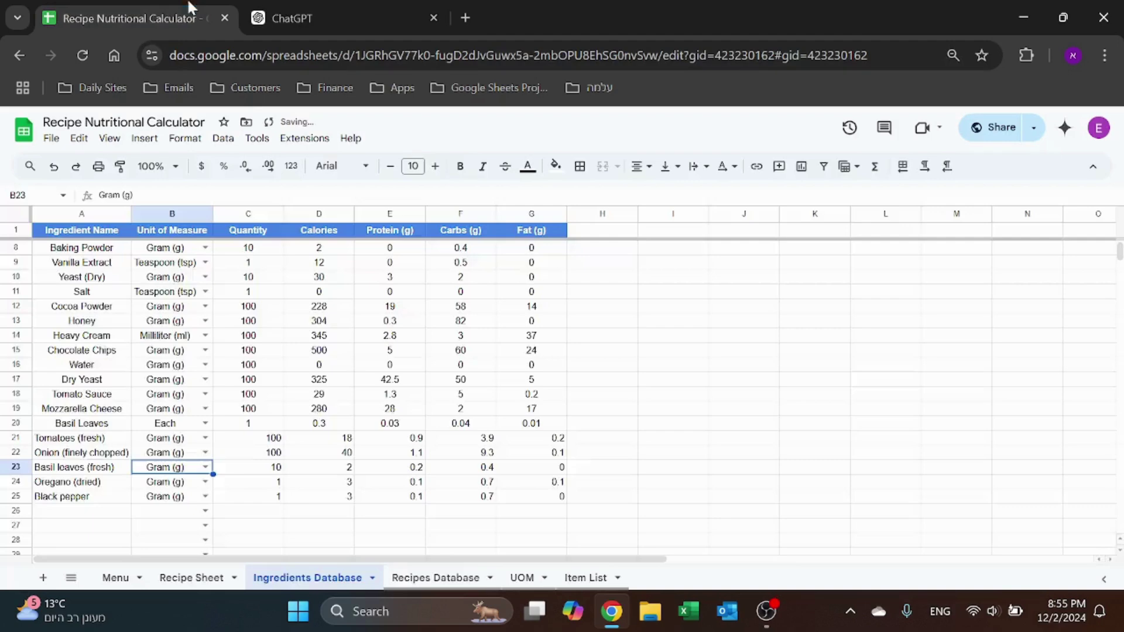
left_click_drag(248, 409, 547, 499)
left_click(632, 171)
left_click(648, 191)
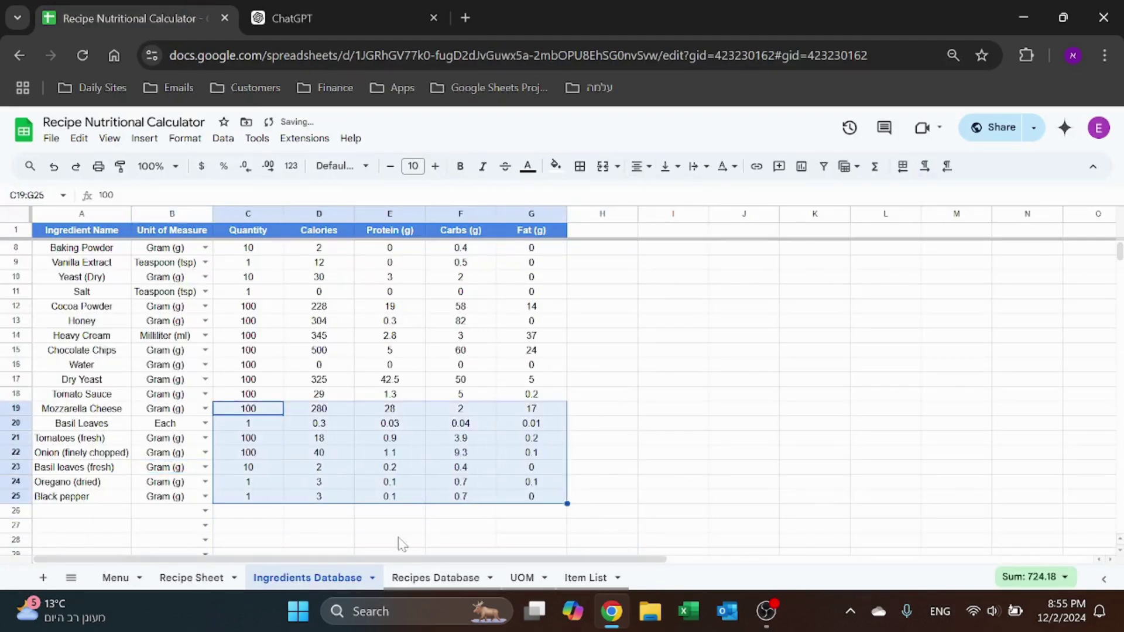
- On the Recipe Sheet, select the Garlic (minced) ingredient that lacks nutrition data
left_click(192, 578)
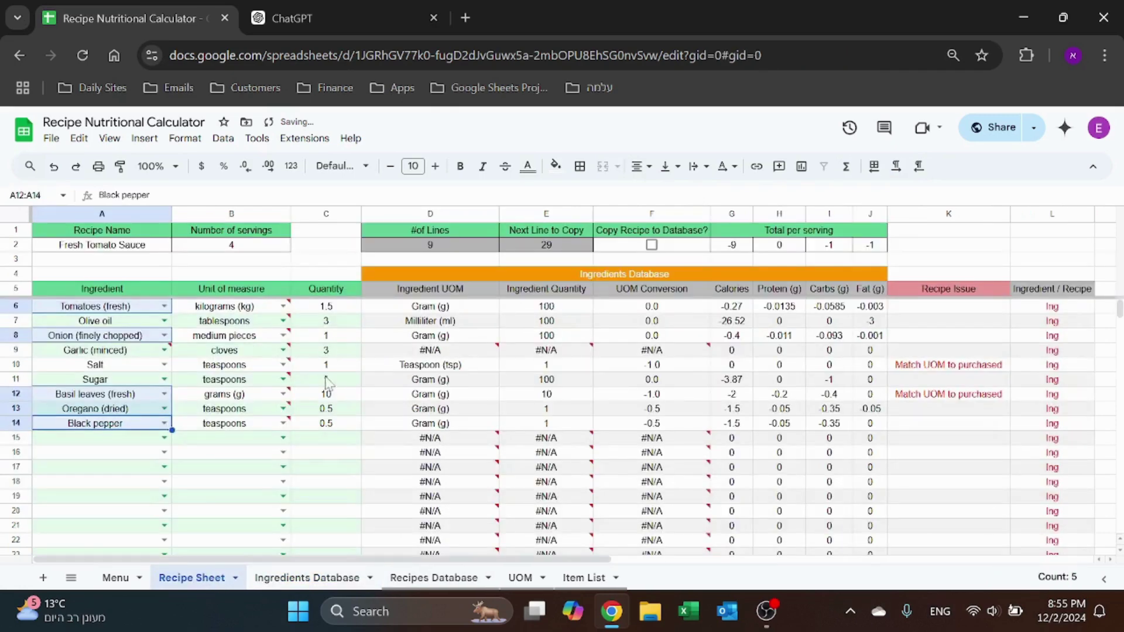
key("Down")
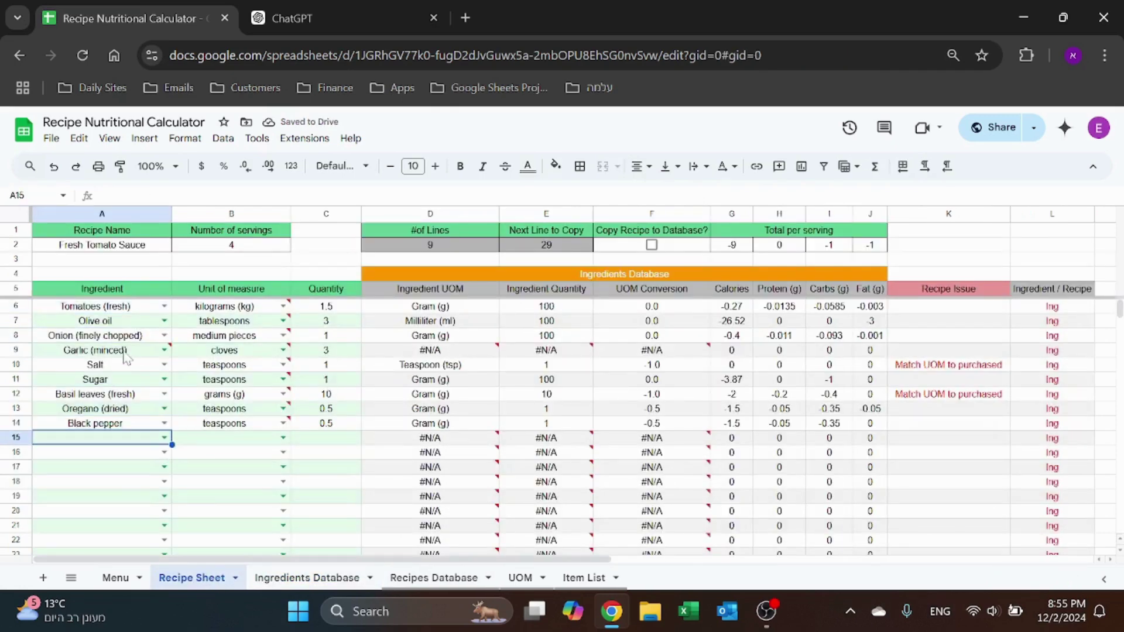
left_click(125, 353)
- Send 'Garlic (minced)' to ChatGPT so it adds garlic's row to the nutrition table
left_click(316, 12)
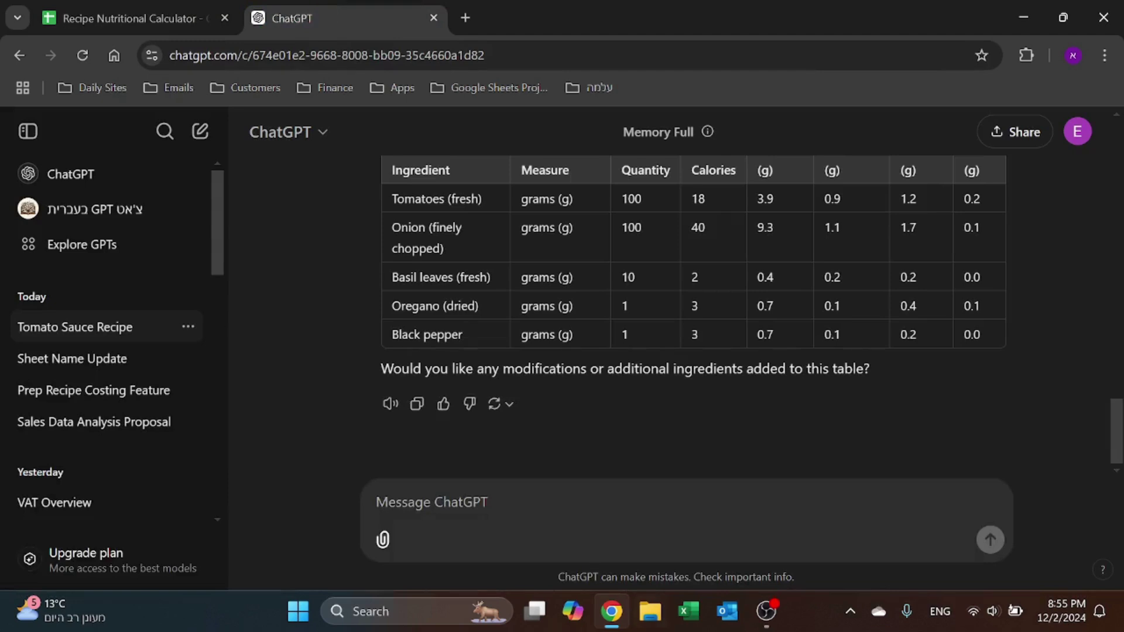
key("ctrl+v")
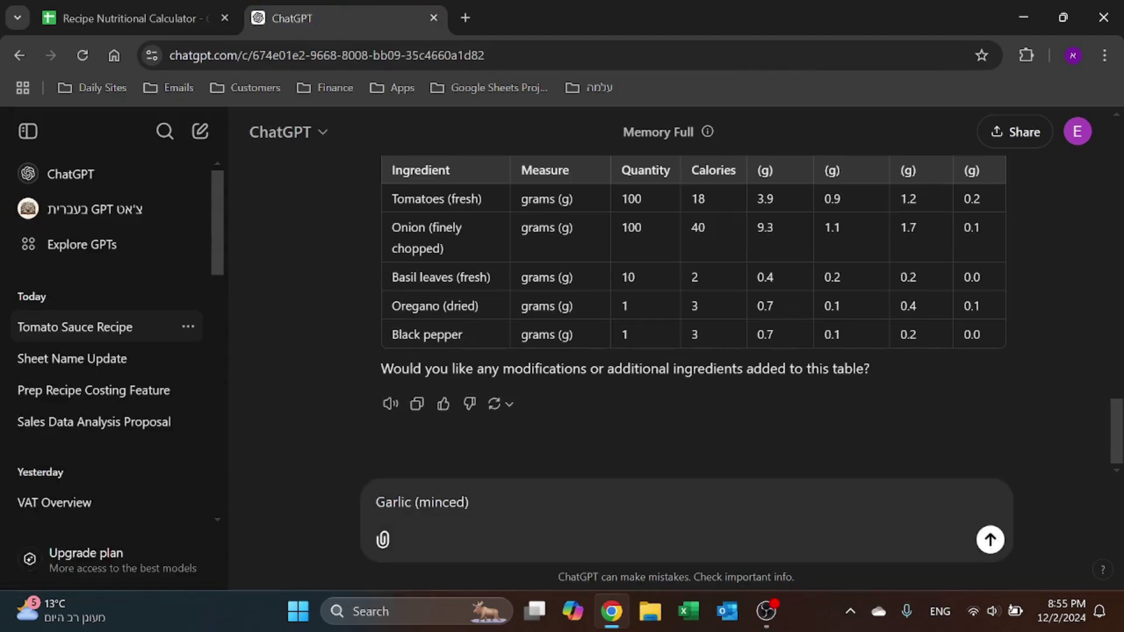
key("Return")
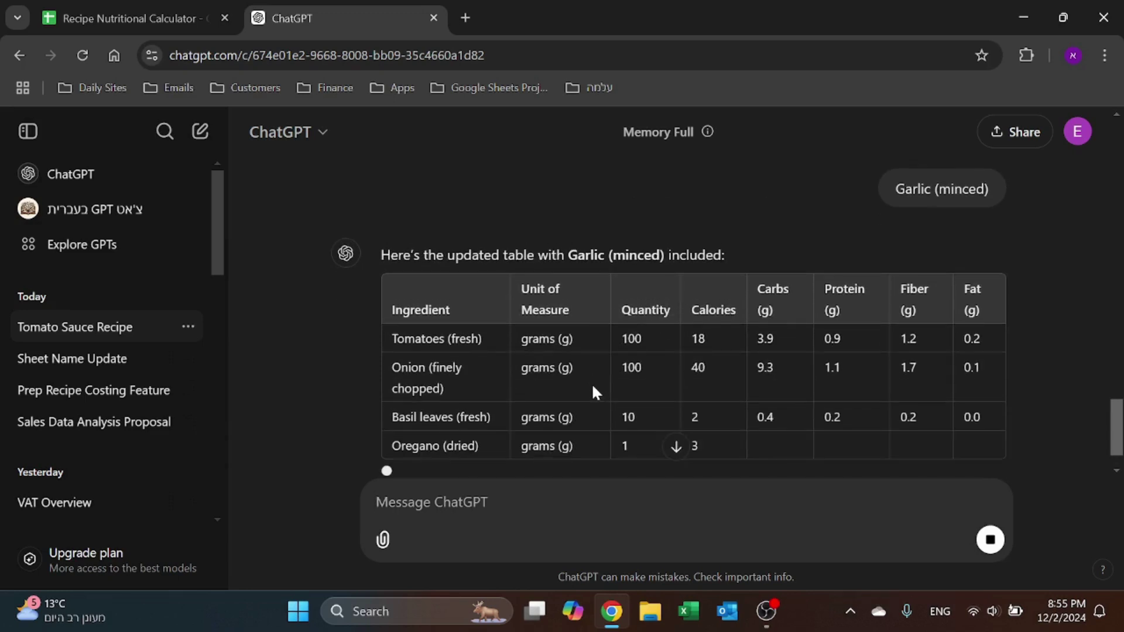
scroll(632, 372, "down", 1)
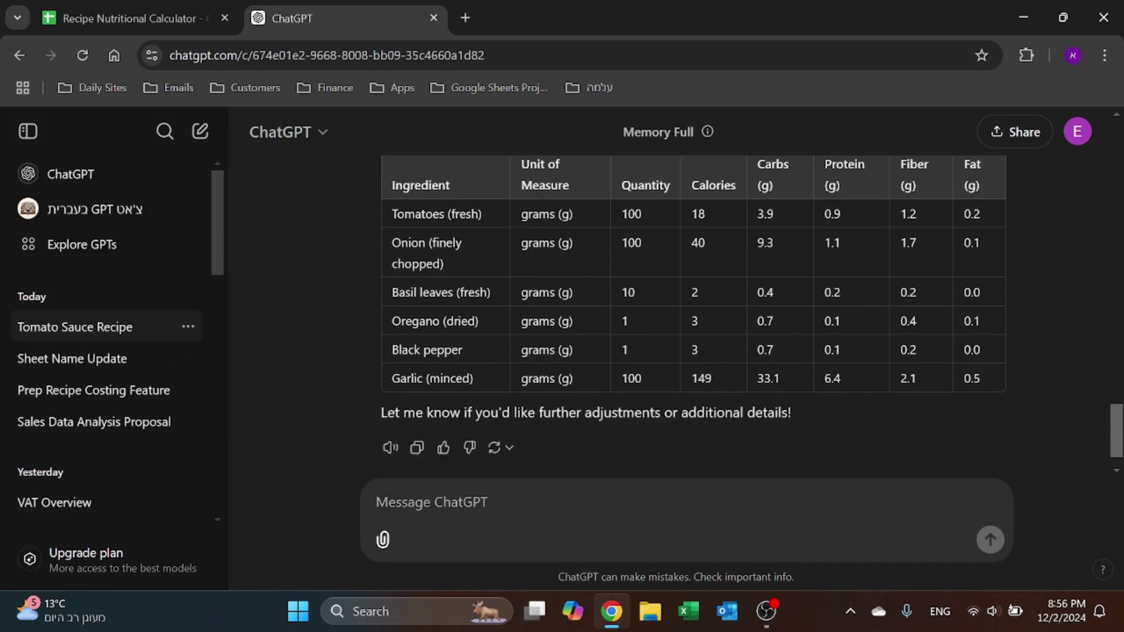
- Paste garlic's name, unit and quantity from ChatGPT into A26 as values only
left_click_drag(391, 334, 648, 334)
left_click(129, 18)
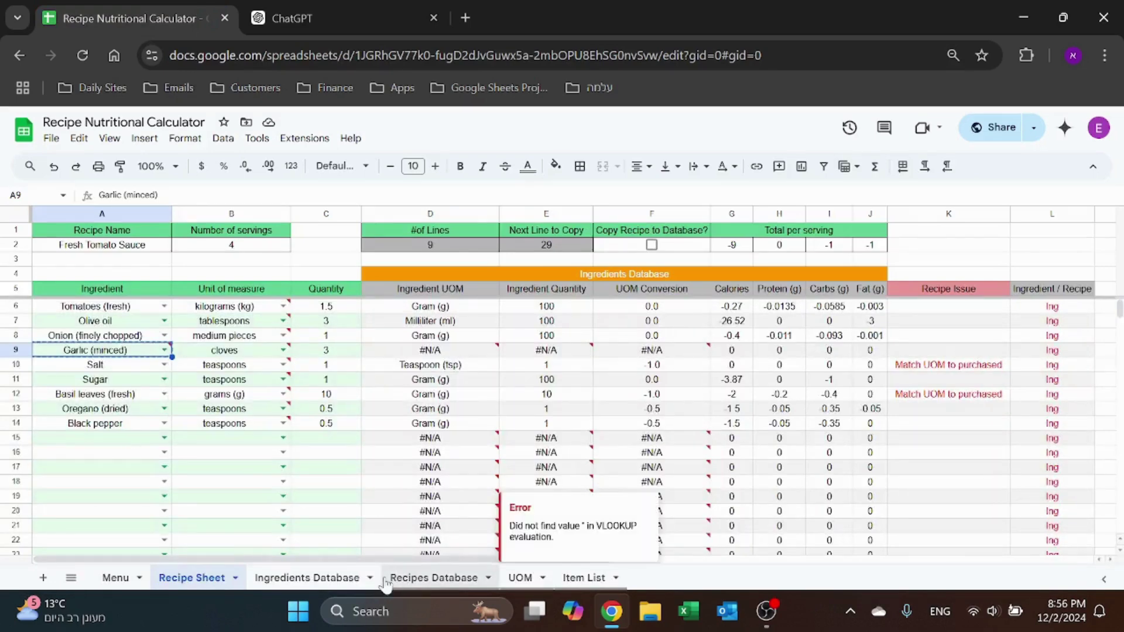
left_click(307, 577)
left_click(97, 508)
right_click(94, 509)
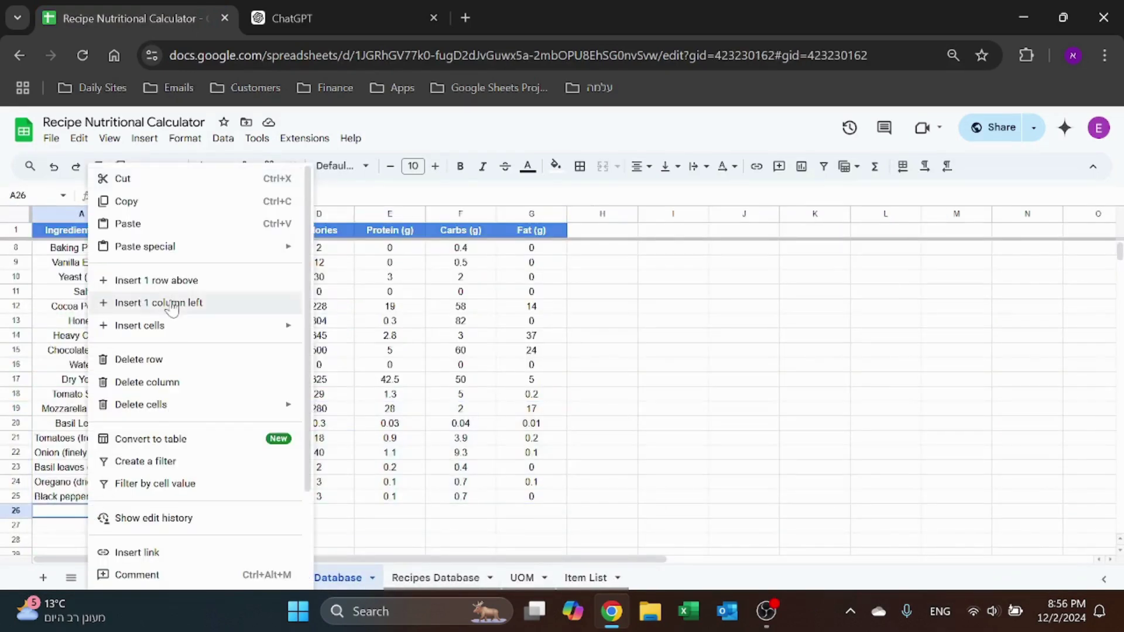
mouse_move(186, 249)
left_click(367, 252)
- Paste garlic's calories, carbs and protein into D26 as values, then move 33.1 aside to reorder them
left_click(292, 18)
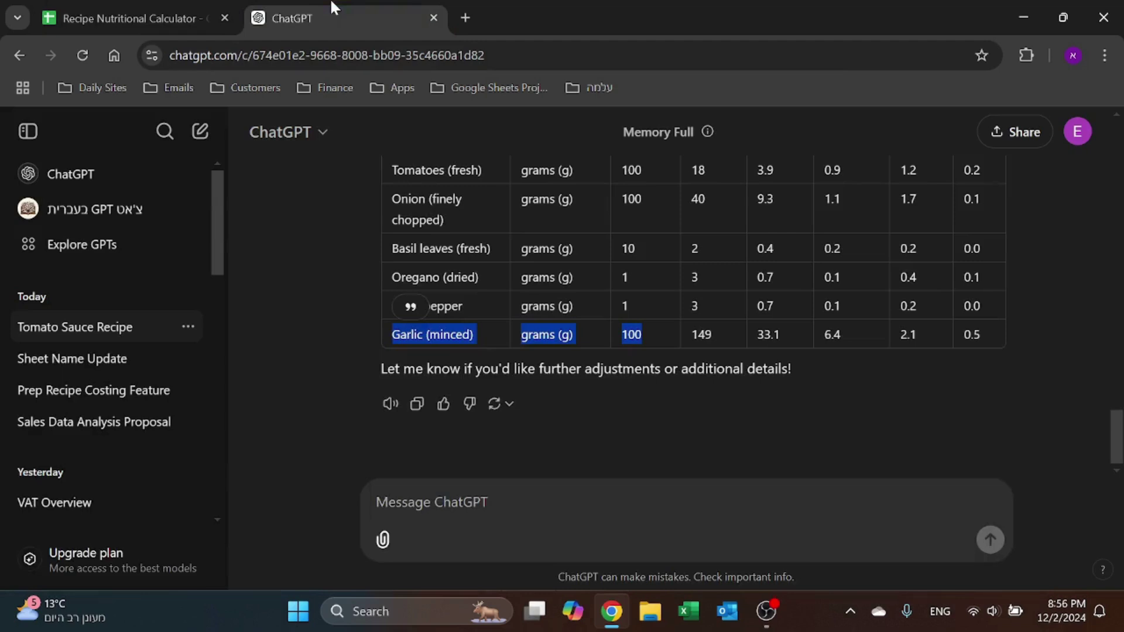
scroll(768, 353, "up", 2)
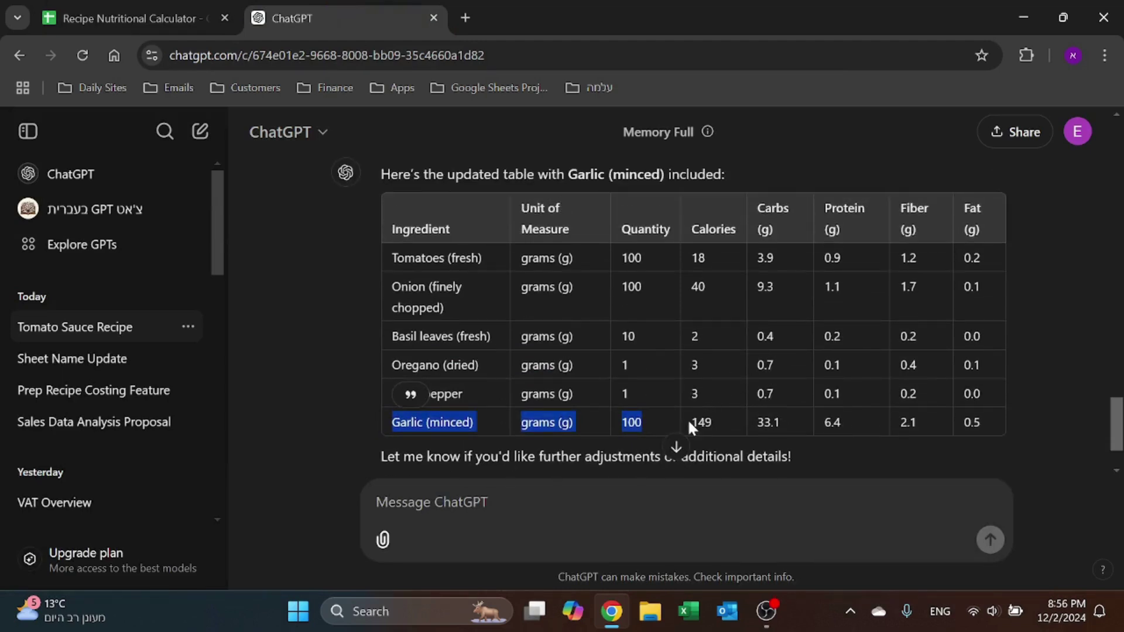
left_click_drag(687, 419, 845, 422)
key("ctrl+c")
key("ctrl+shift+Tab")
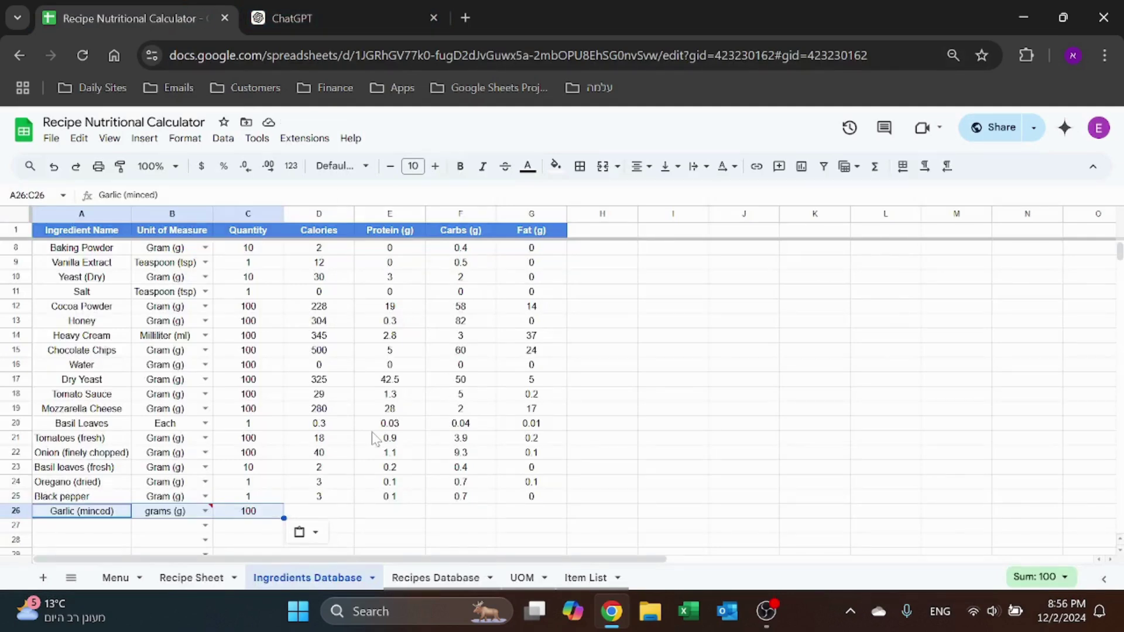
right_click(325, 511)
mouse_move(398, 246)
left_click(579, 250)
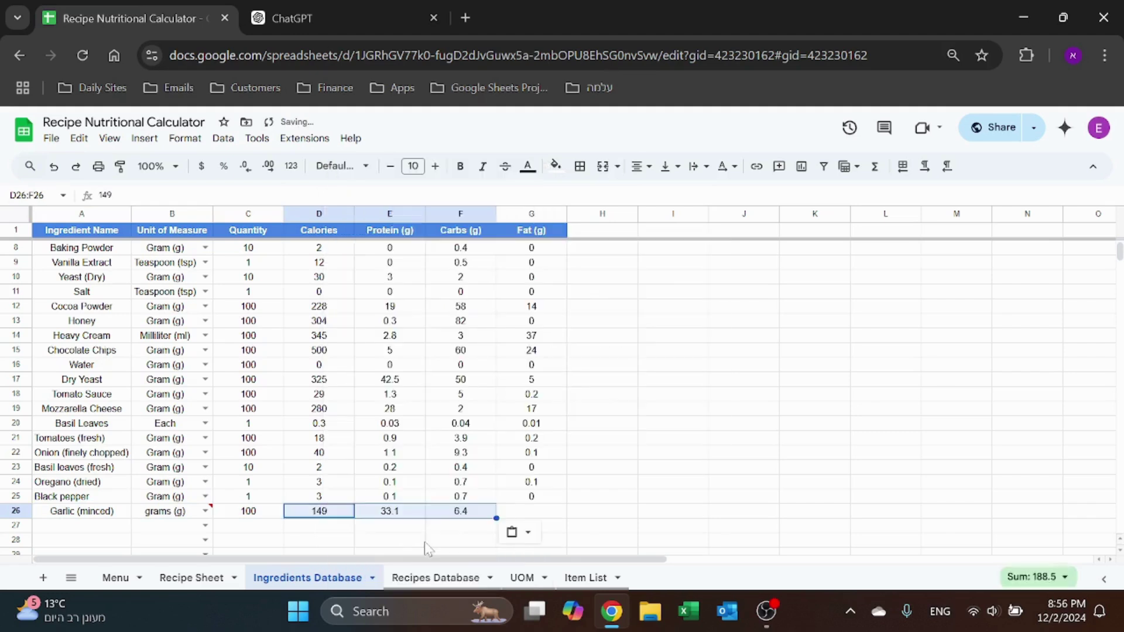
left_click(402, 507)
left_click_drag(403, 507, 444, 534)
- Enter garlic's fat value 0.5 in its Fat cell
left_click(333, 9)
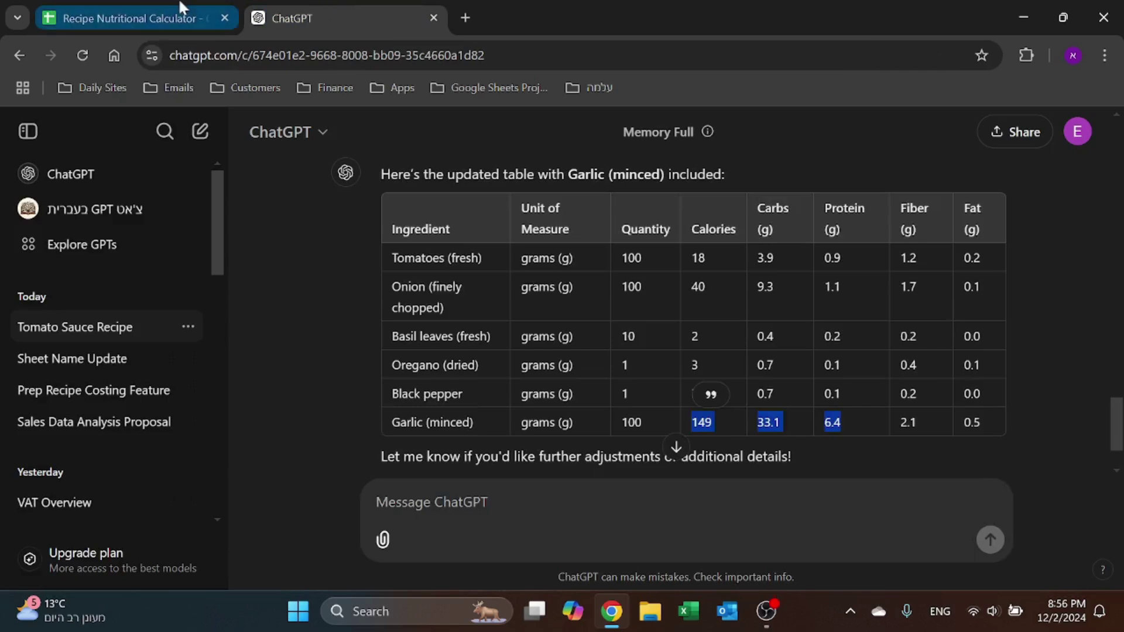
left_click(181, 10)
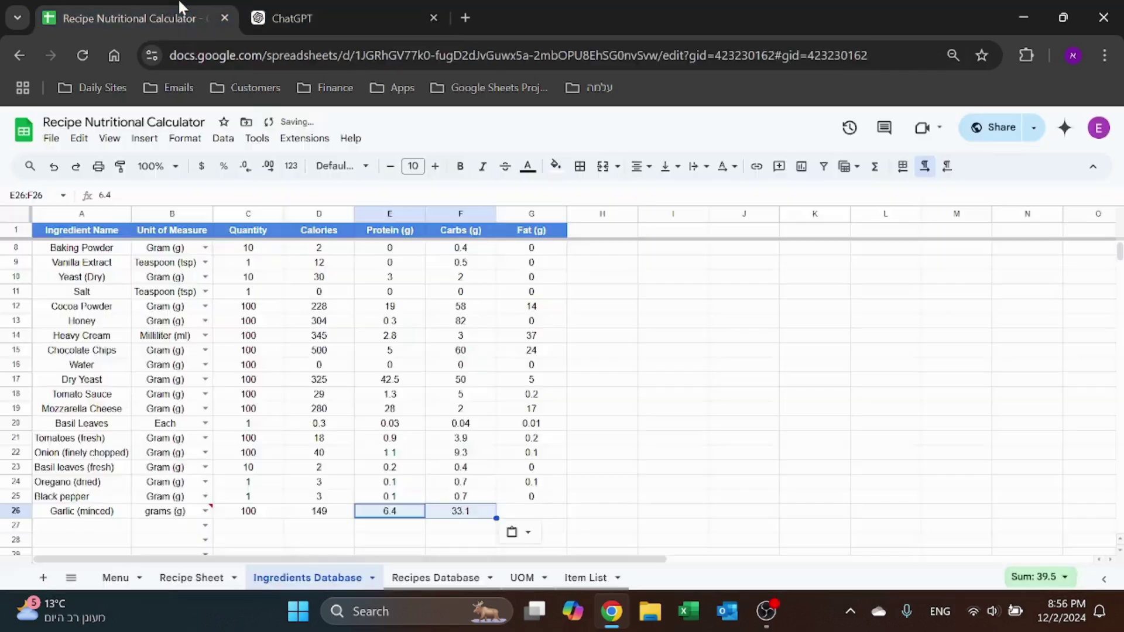
left_click(335, 7)
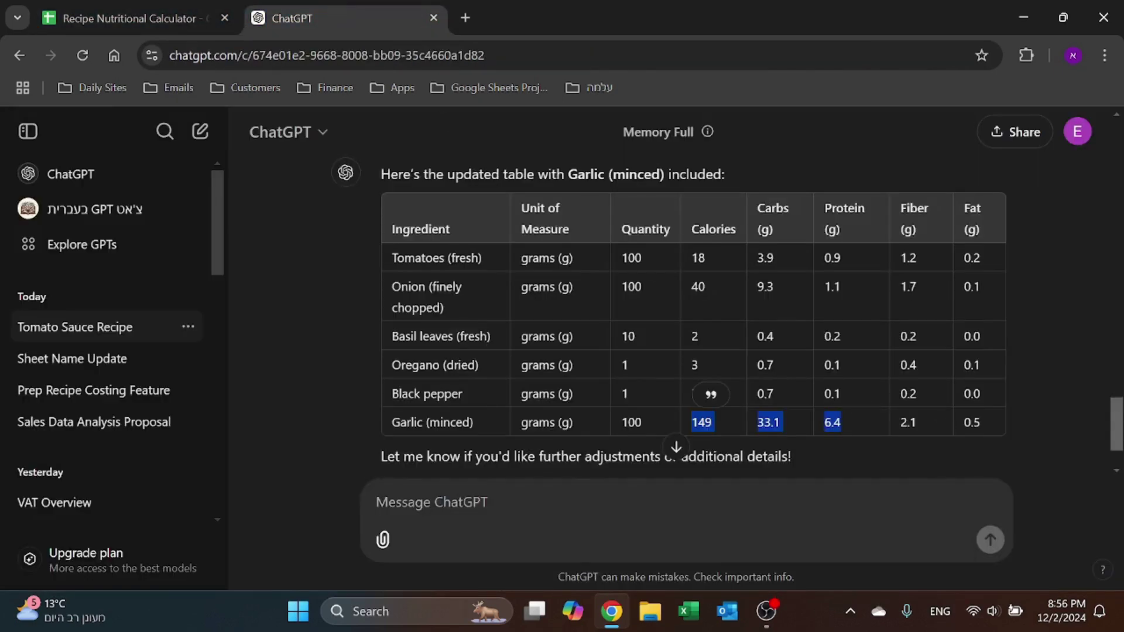
key("ctrl+c")
key("ctrl+shift+Tab")
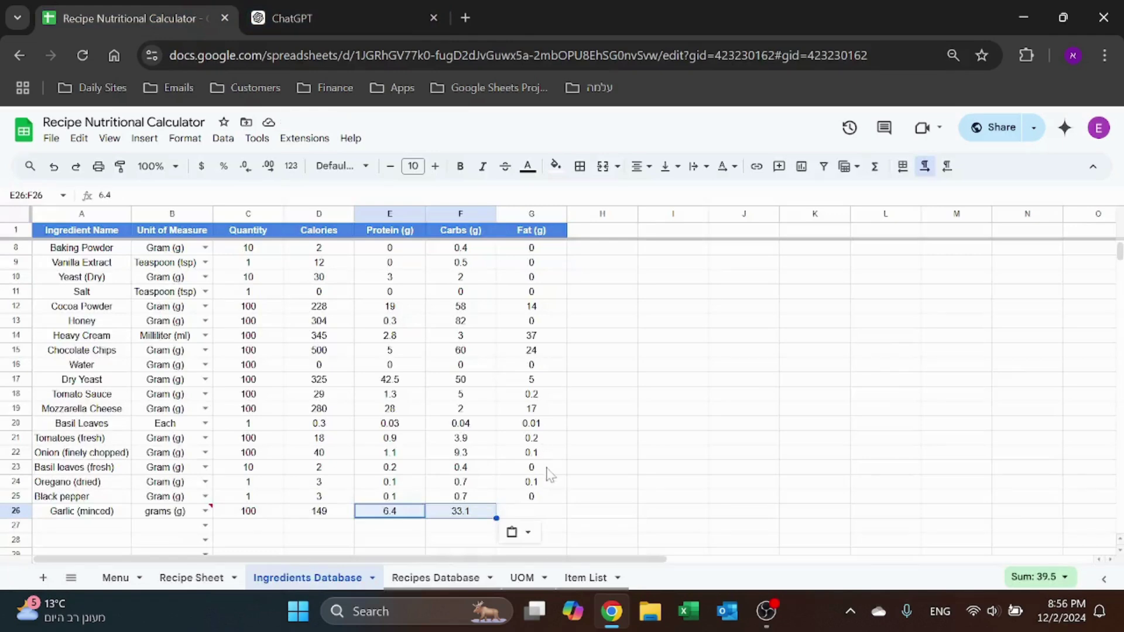
key("Right")
key("ctrl+v")
- Change garlic's unit to Gram (g)
left_click(150, 500)
key("ctrl+c")
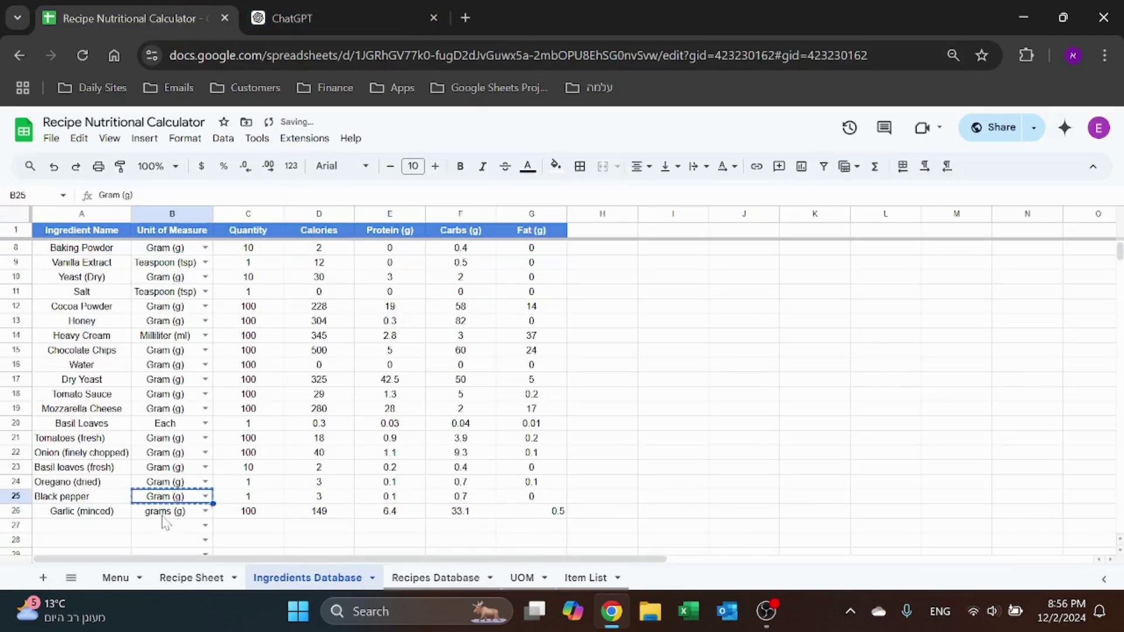
left_click(166, 512)
key("ctrl+v")
key("Up")
key("Up")
left_click(193, 578)
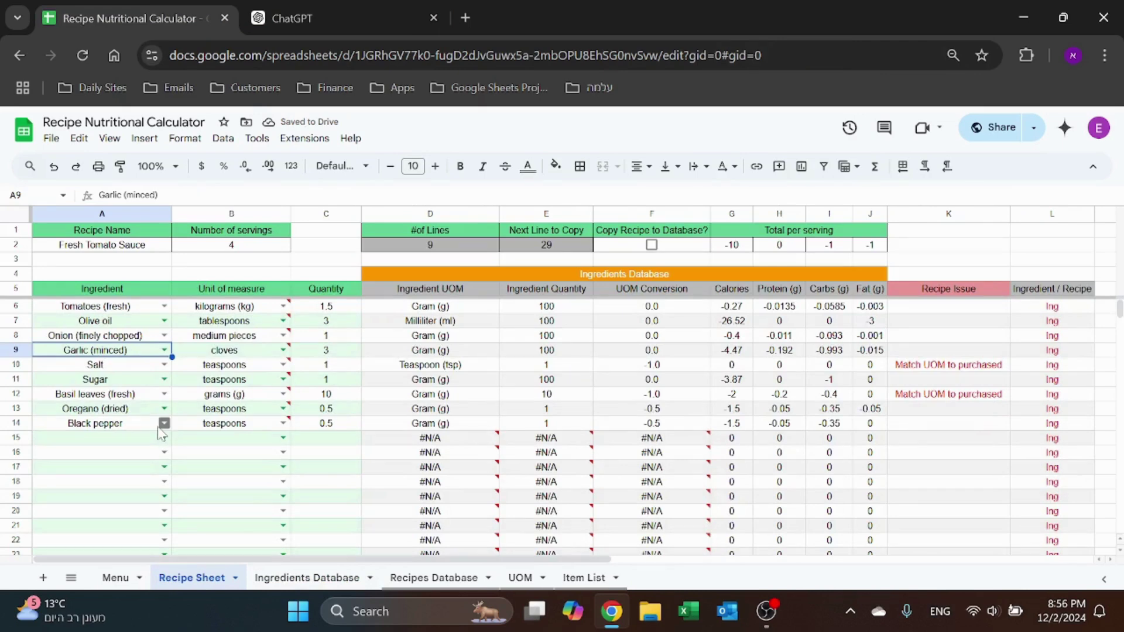
- Set Tomatoes (fresh) to Kilogram (kg) and Olive oil to Tablespoon (tbs)
left_click(283, 306)
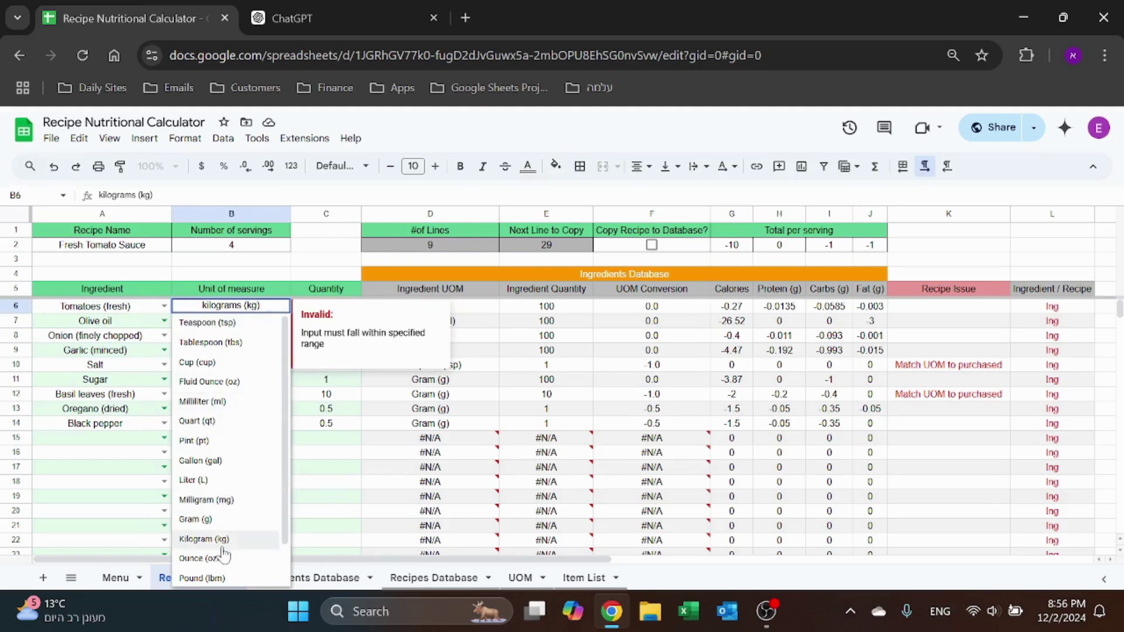
left_click(203, 538)
left_click(279, 323)
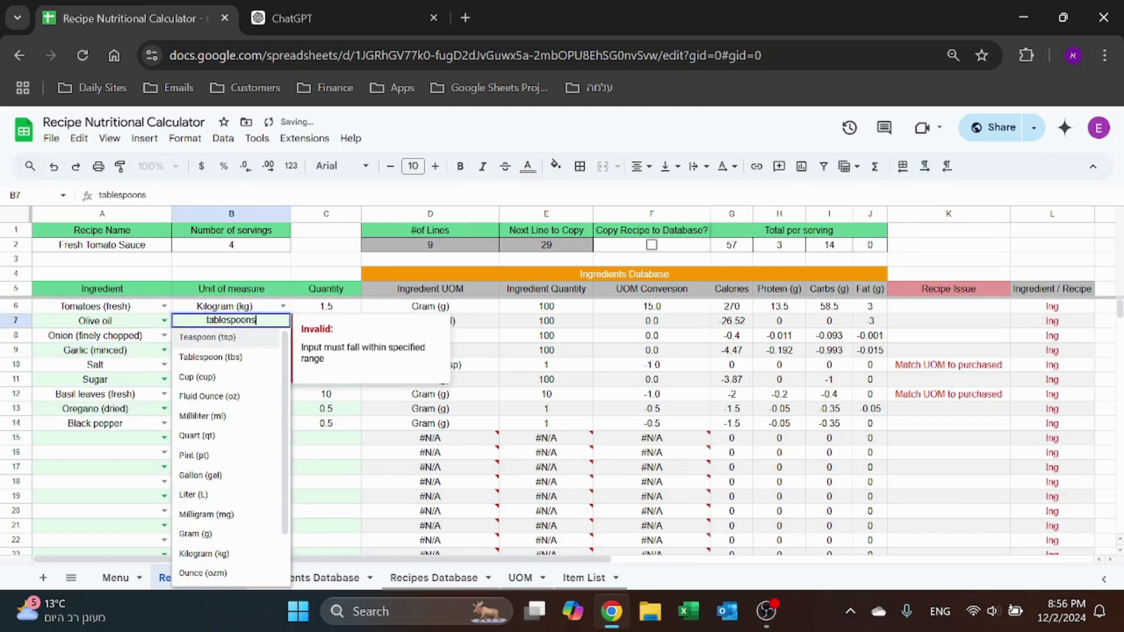
left_click(243, 358)
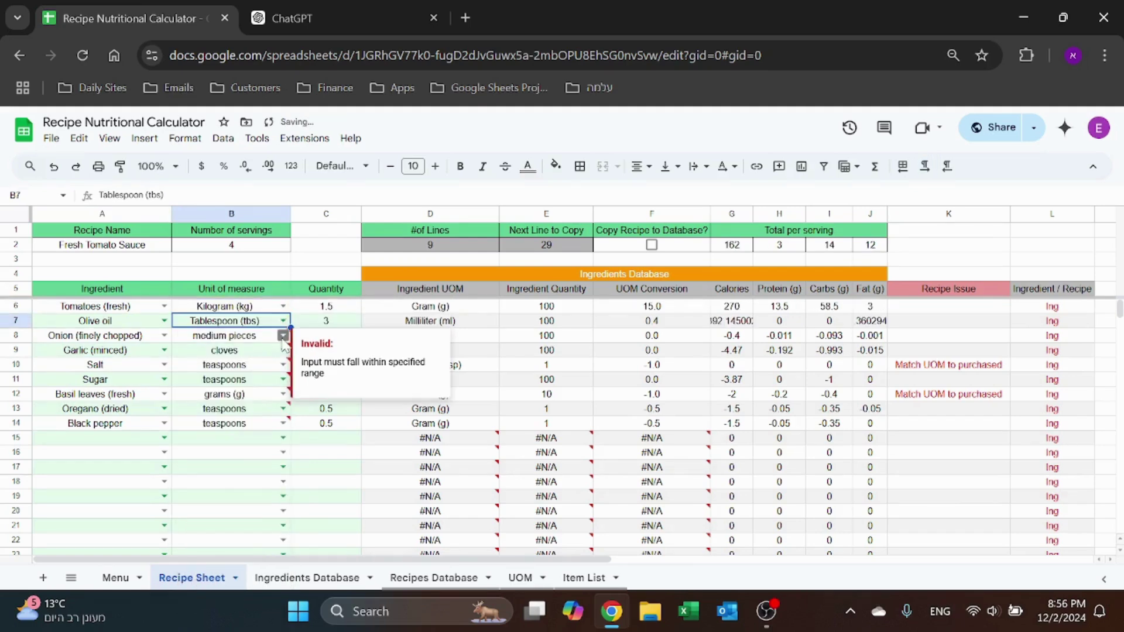
- Change the onion and garlic units to Each
left_click(270, 338)
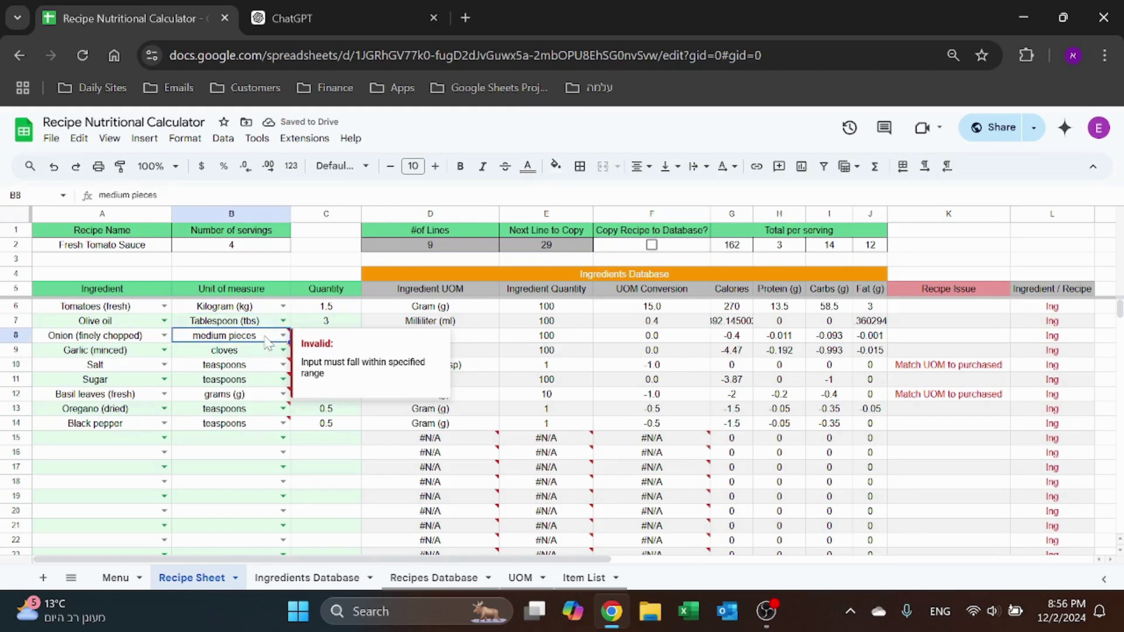
type("e")
left_click(233, 361)
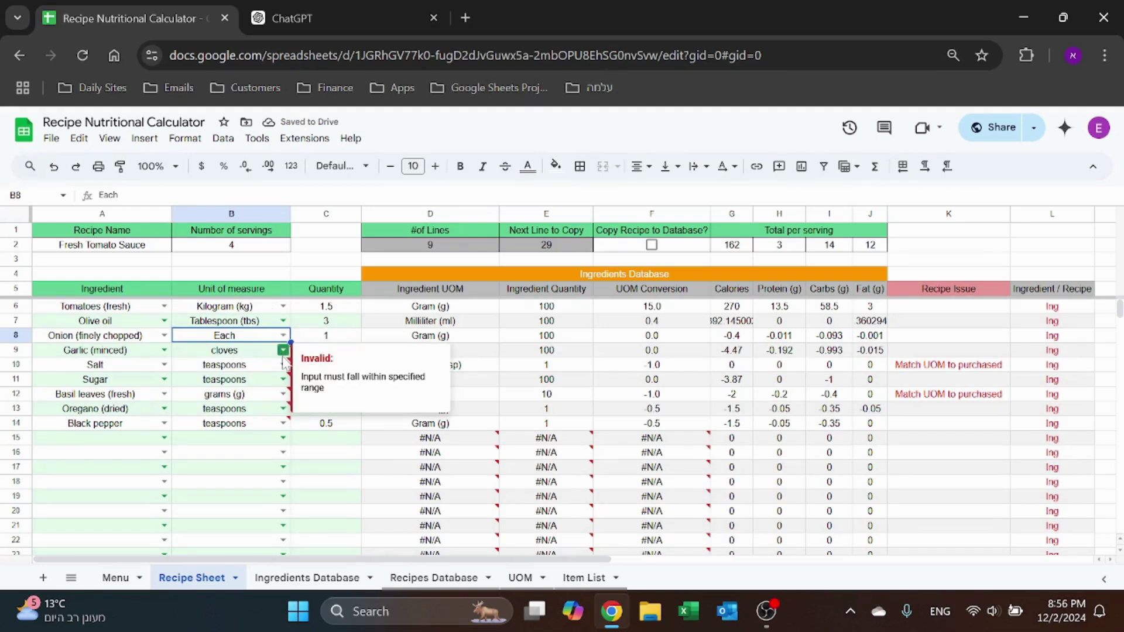
left_click(282, 353)
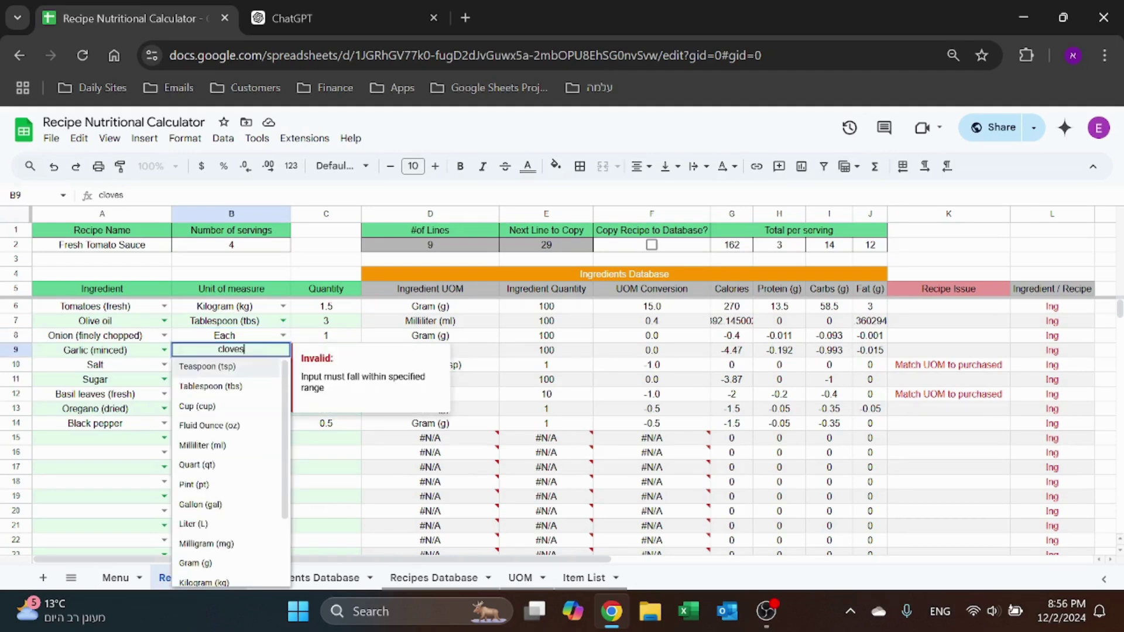
type("e")
left_click(243, 367)
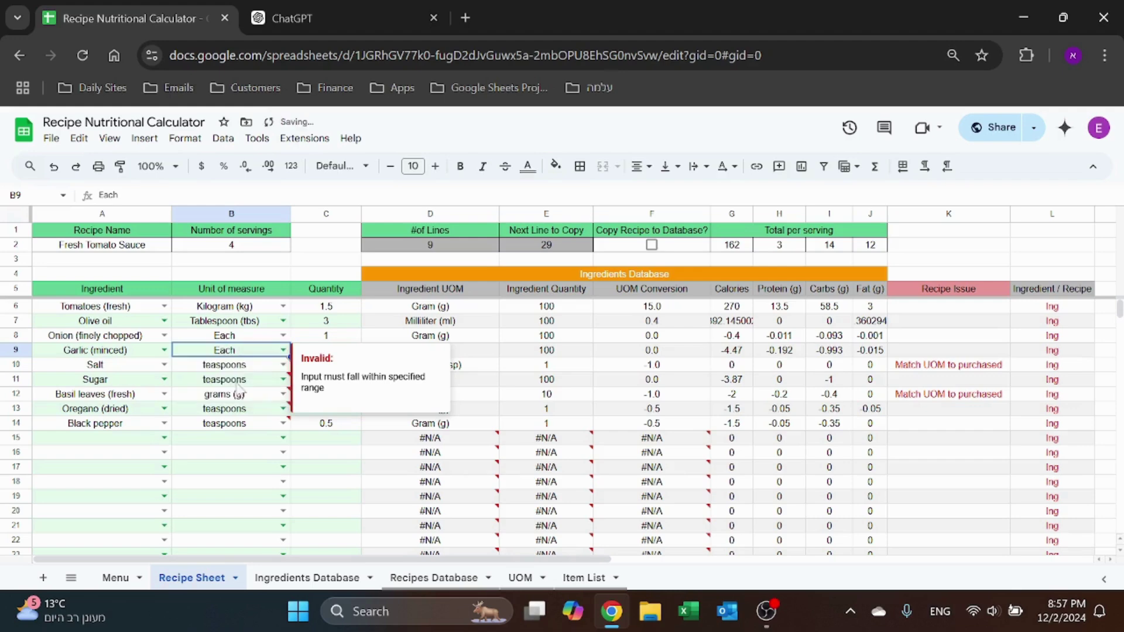
- Set the salt and sugar units to Teaspoon (tsp)
left_click(284, 365)
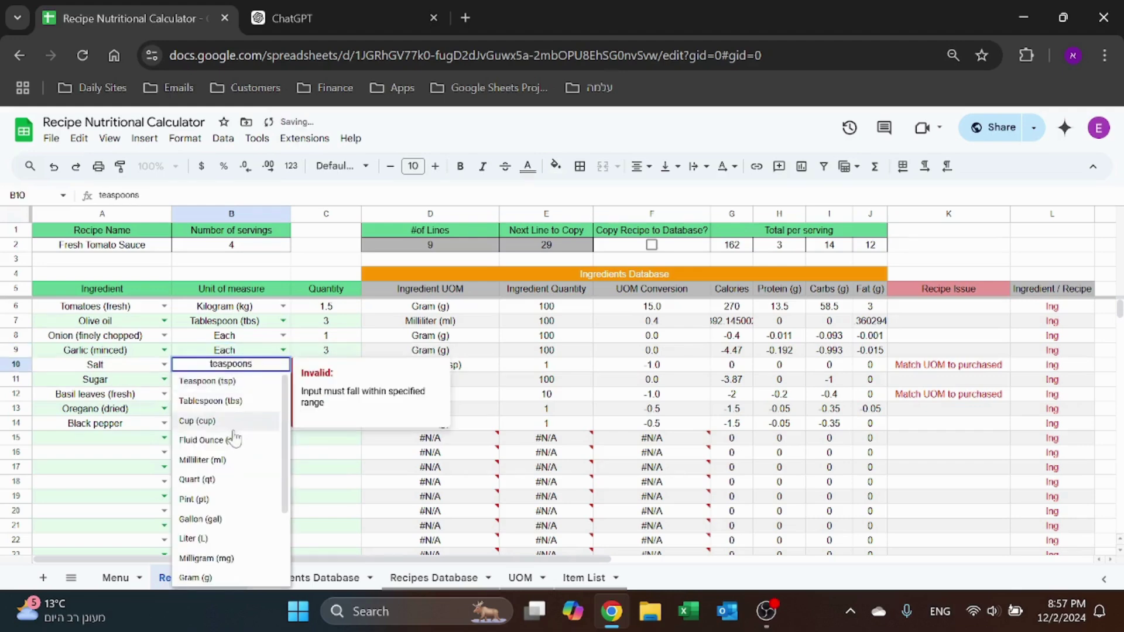
left_click(275, 385)
left_click(283, 379)
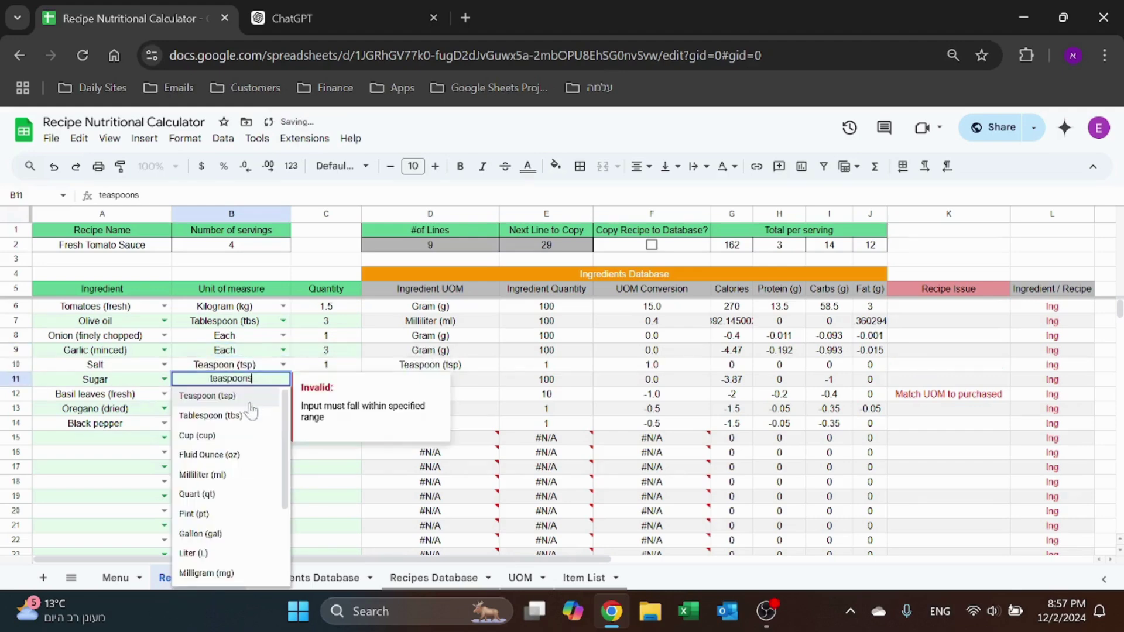
left_click(253, 398)
- Set the basil's unit to Gram (g)
left_click(283, 394)
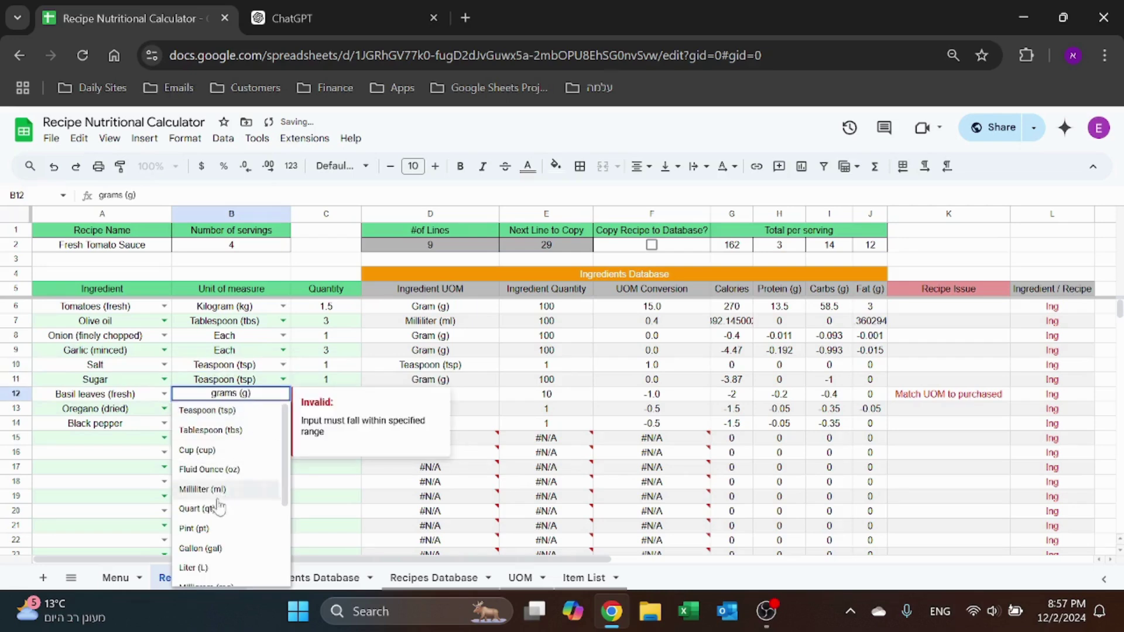
type("g")
key("ctrl+a")
type("gr")
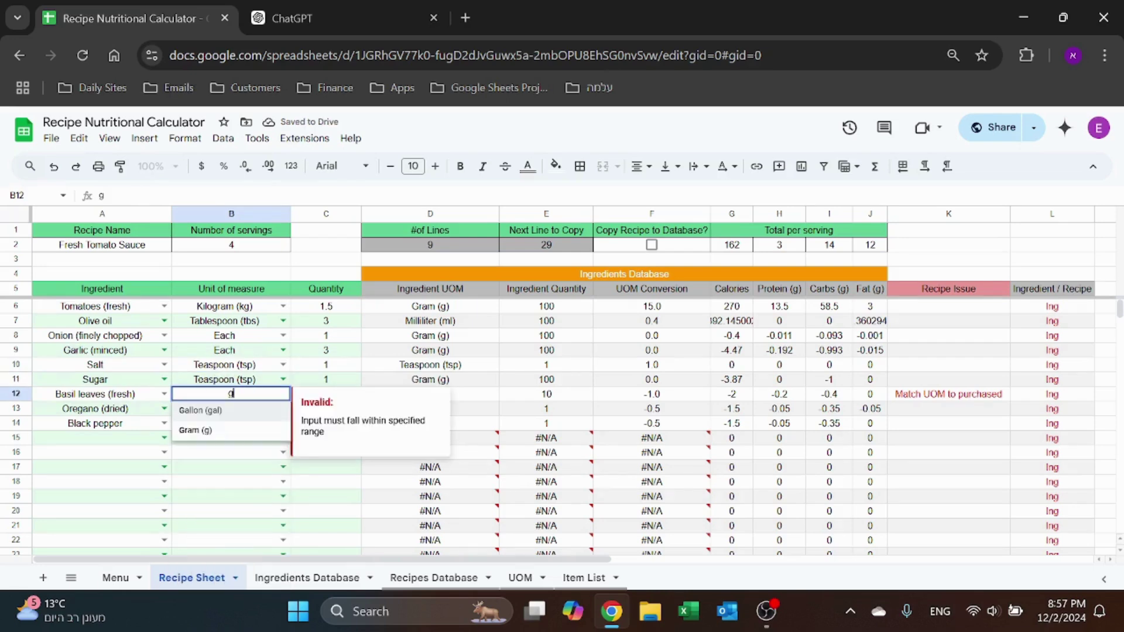
left_click(195, 410)
- Set oregano and black pepper to Teaspoon (tsp), then recheck the salt and sugar units
left_click(282, 408)
left_click(234, 424)
left_click(245, 426)
double_click(245, 422)
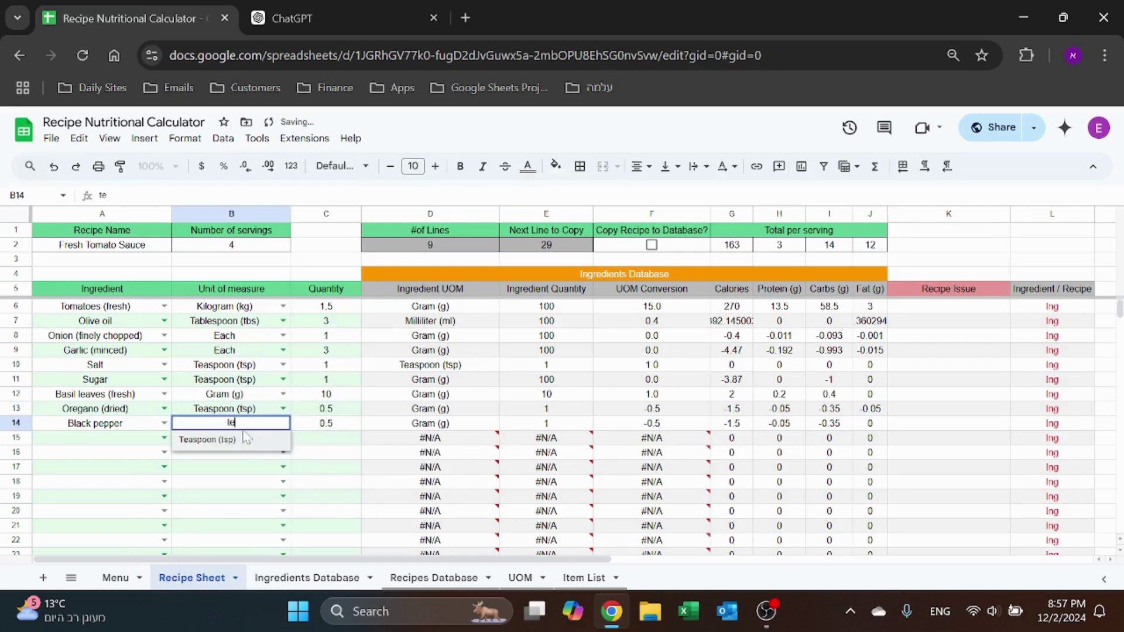
key("Tab")
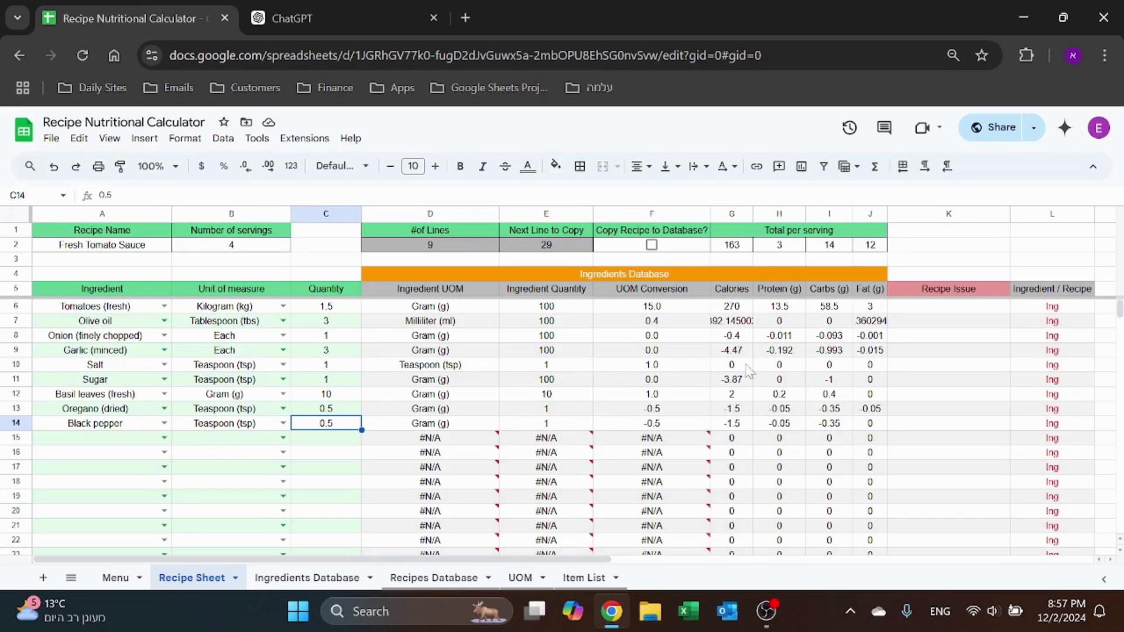
left_click(252, 388)
left_click(255, 367)
left_click(249, 383)
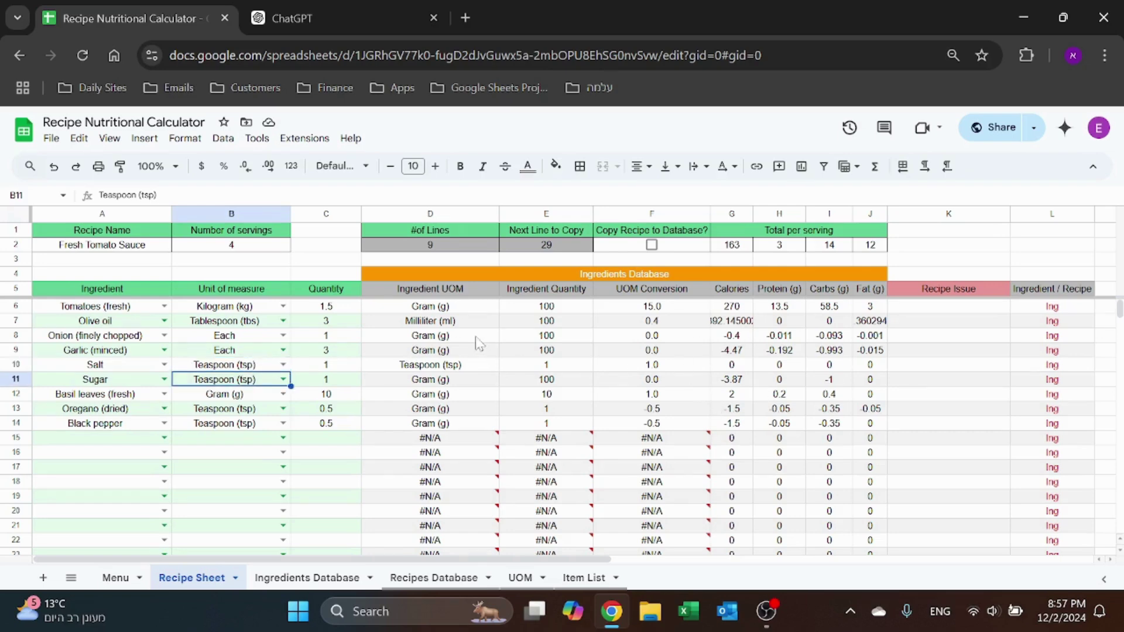
- Switch the onion and garlic units to Gram (g)
left_click(266, 324)
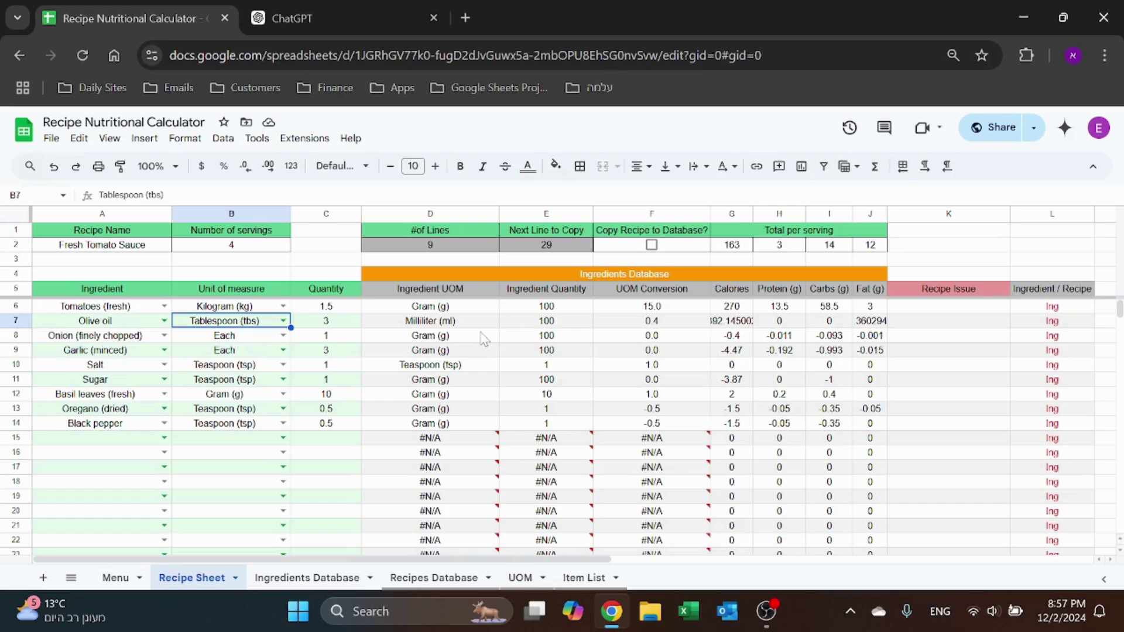
left_click(275, 336)
left_click(377, 333)
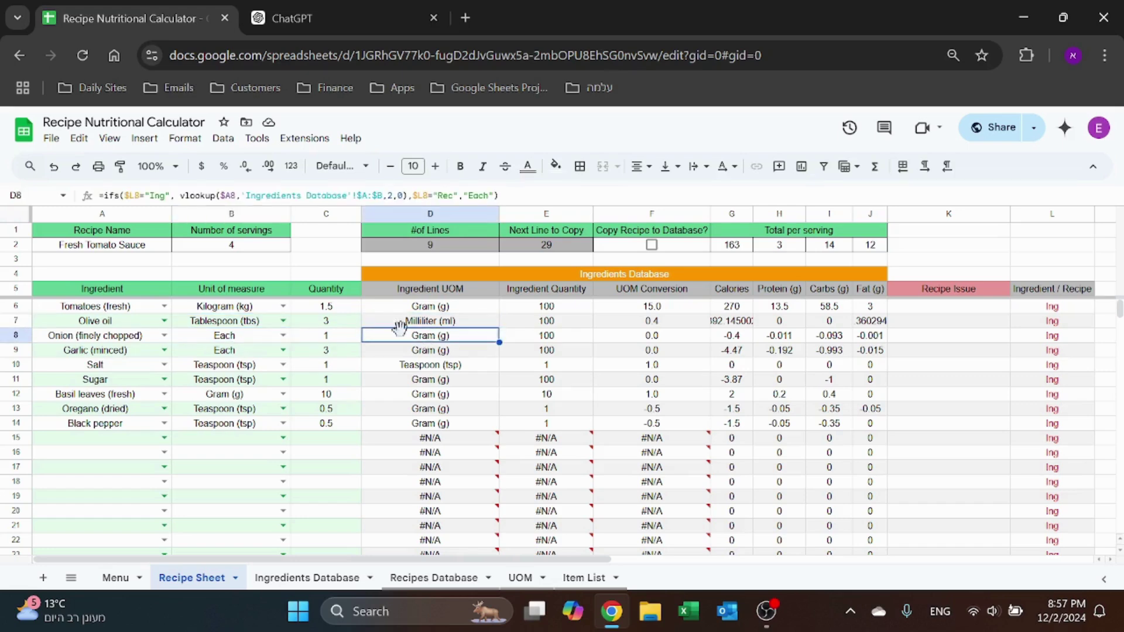
left_click(268, 343)
type("gr")
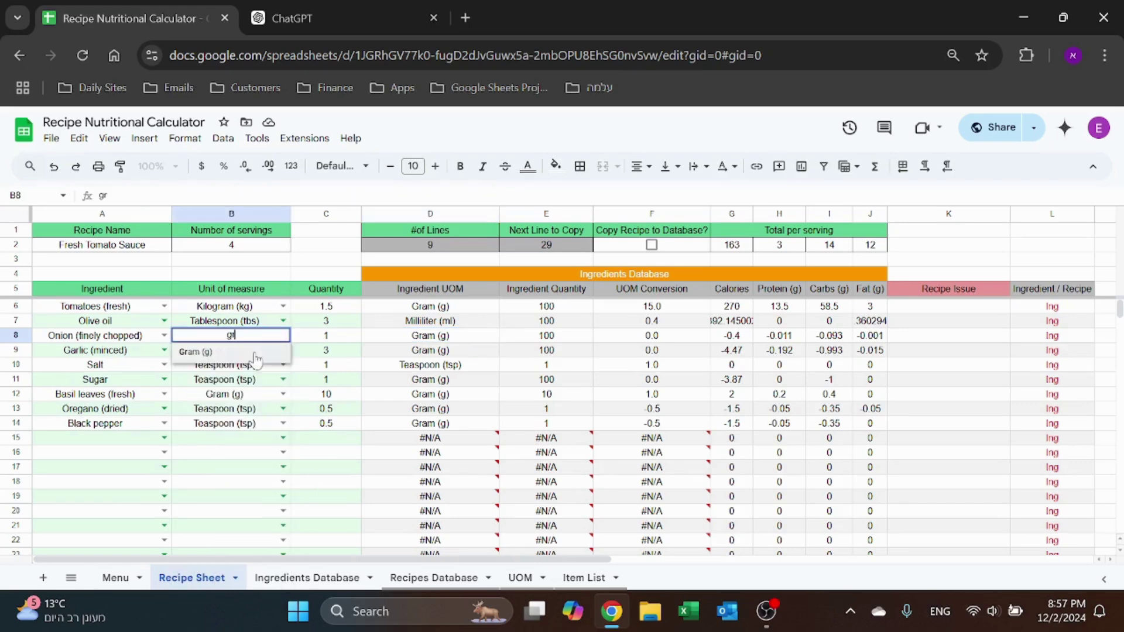
key("Return")
type("gr")
left_click(230, 366)
- Enter quantities 10 for onion and 30 for garlic
left_click(313, 338)
type("10")
key("Return")
type("30")
key("Return")
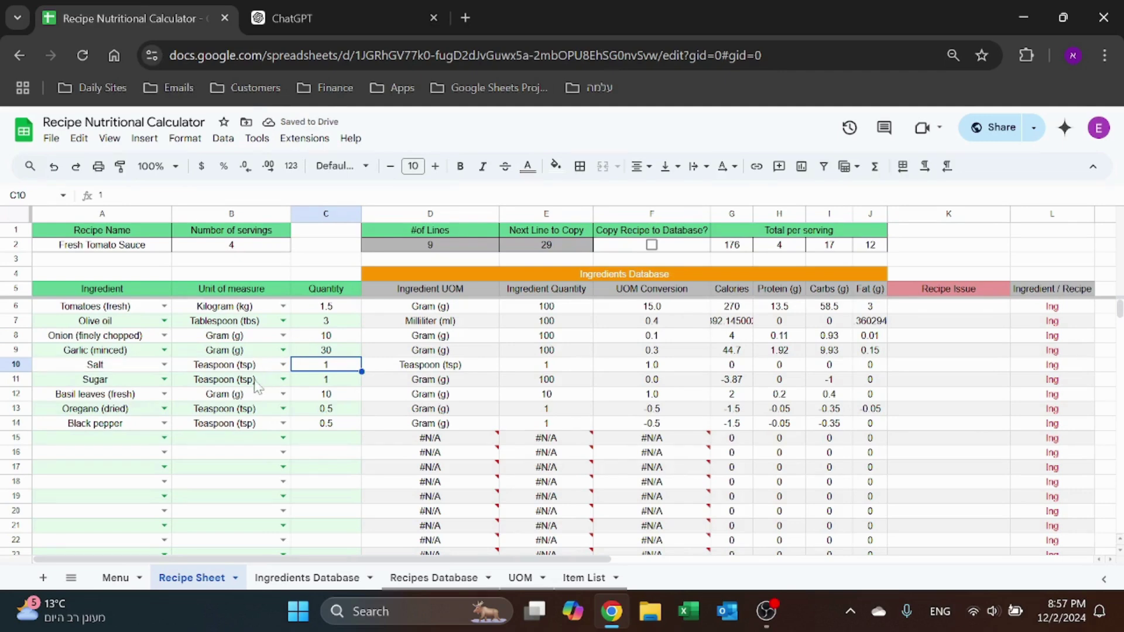
- Set sugar to Gram (g) with quantity 10
left_click(255, 381)
type("gr")
key("Tab")
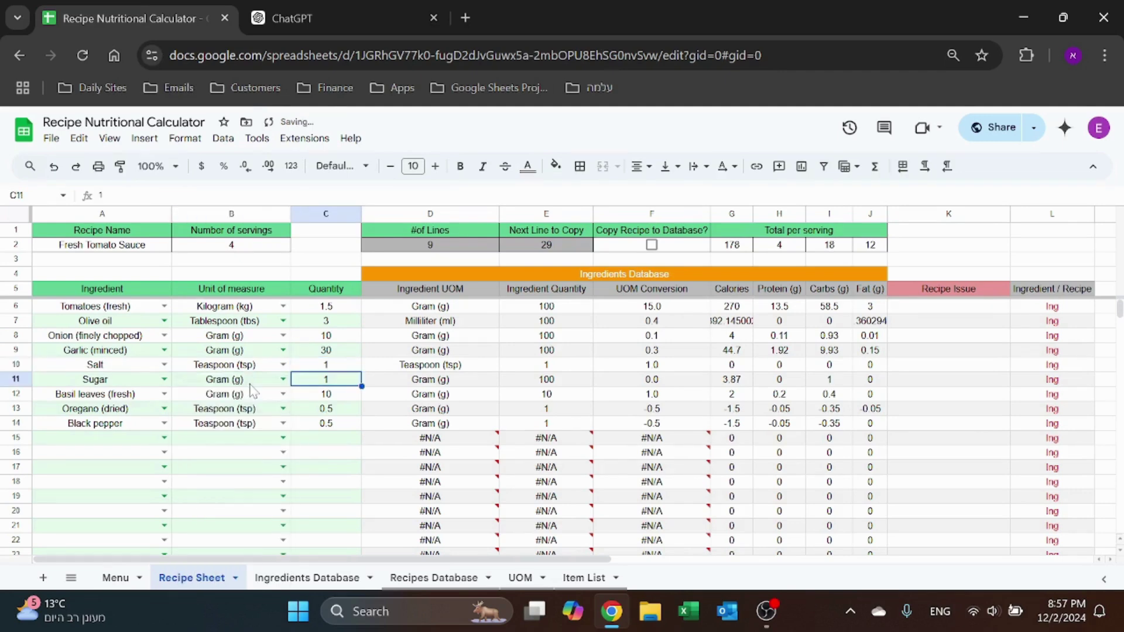
type("10")
key("Return")
- Set oregano and black pepper to Gram (g), each with quantity 1.5
key("Up")
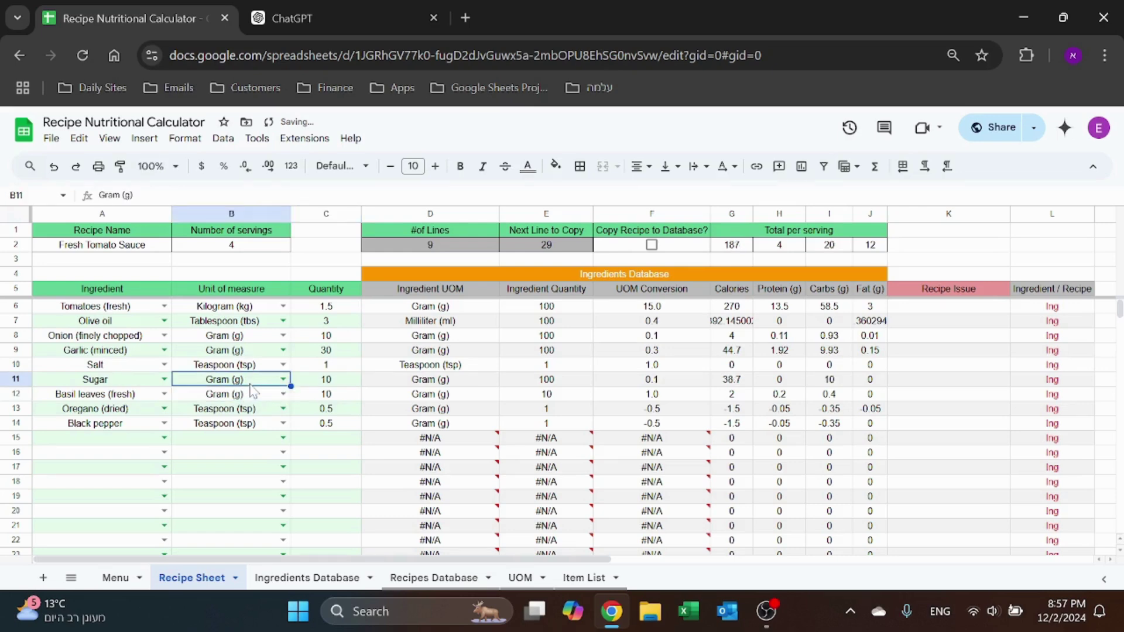
key("Down")
key("Down")
type("g")
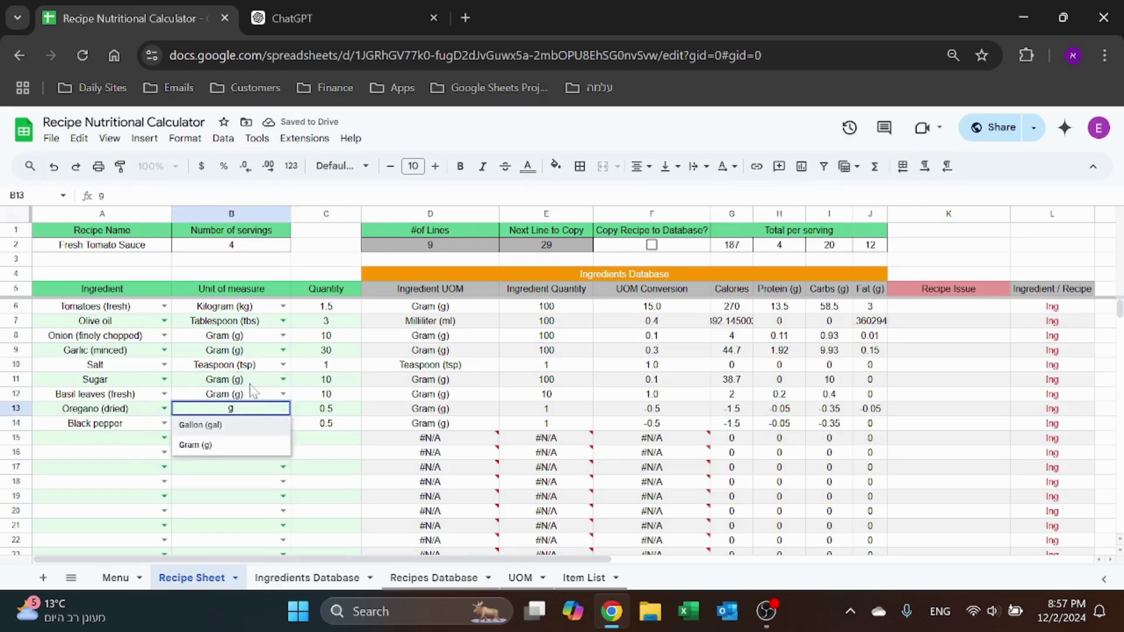
type("r")
key("Return")
type("gr")
key("Return")
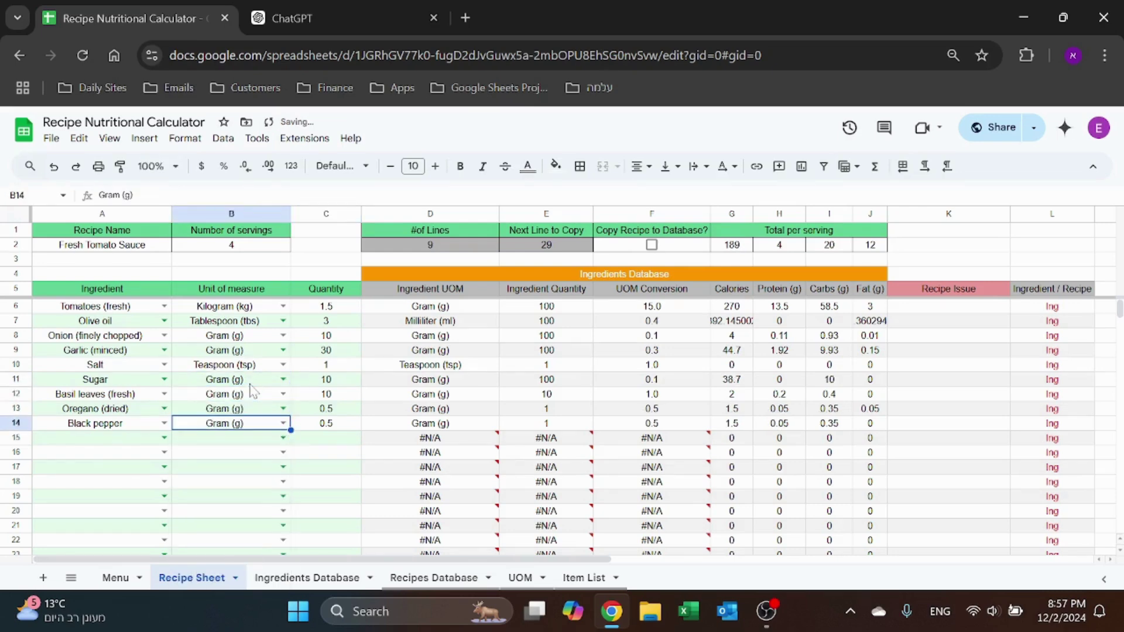
key("Right")
key("Up")
type("1.5")
key("Return")
type("1.5")
key("Return")
key("Up")
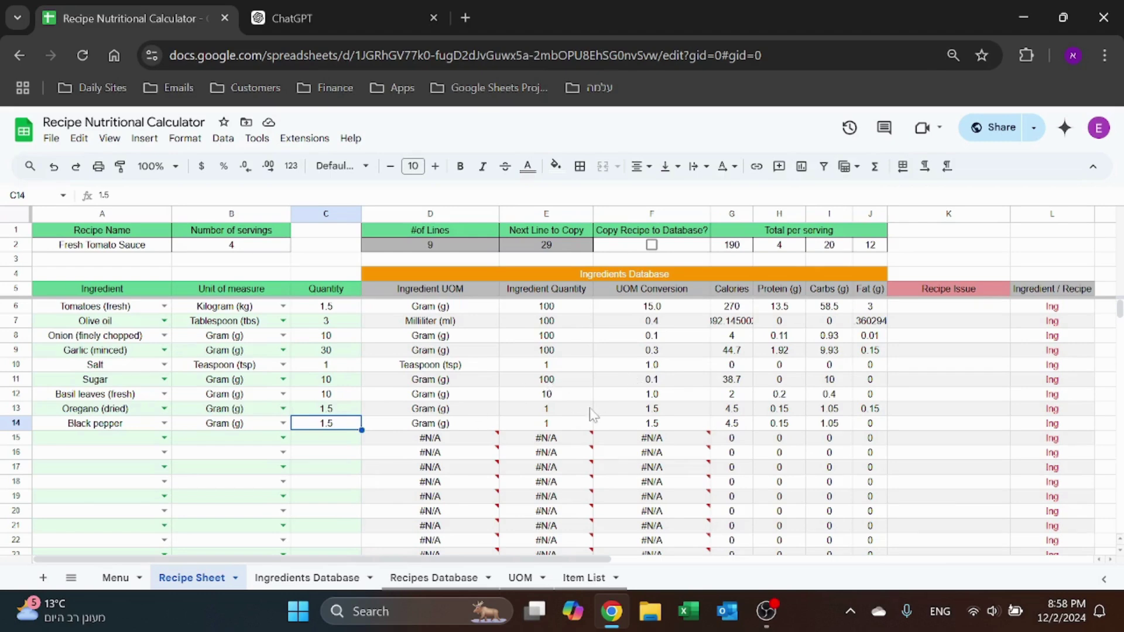
mouse_move(423, 445)
- Inspect the tomatoes' row 6 formulas for unit, quantity, conversion and calories
left_click(268, 310)
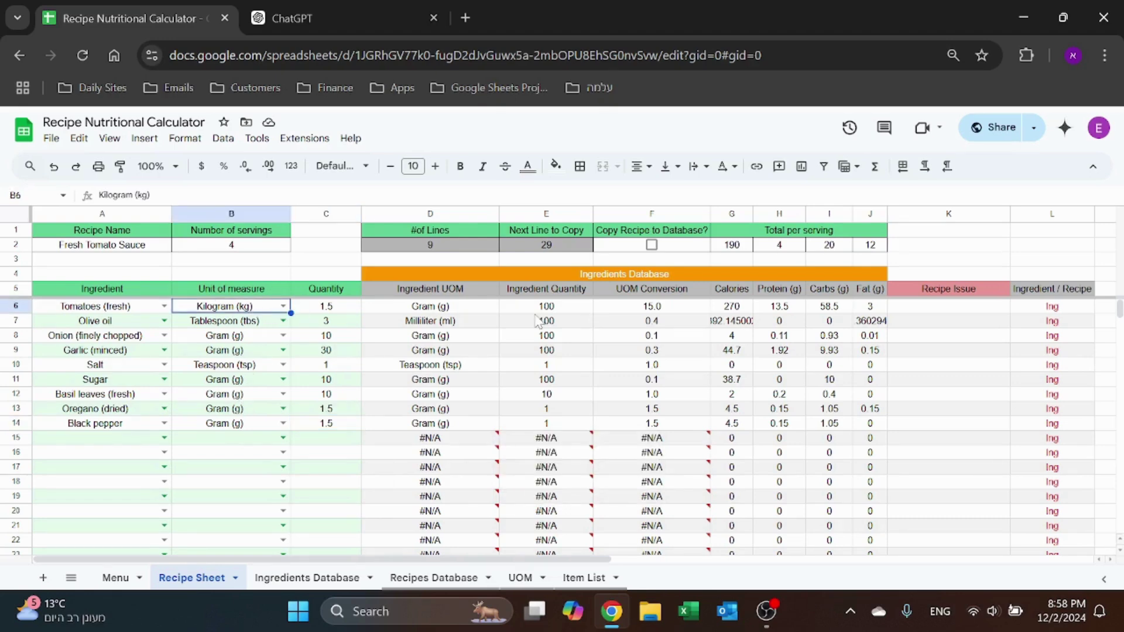
left_click(481, 310)
left_click(562, 308)
left_click(643, 310)
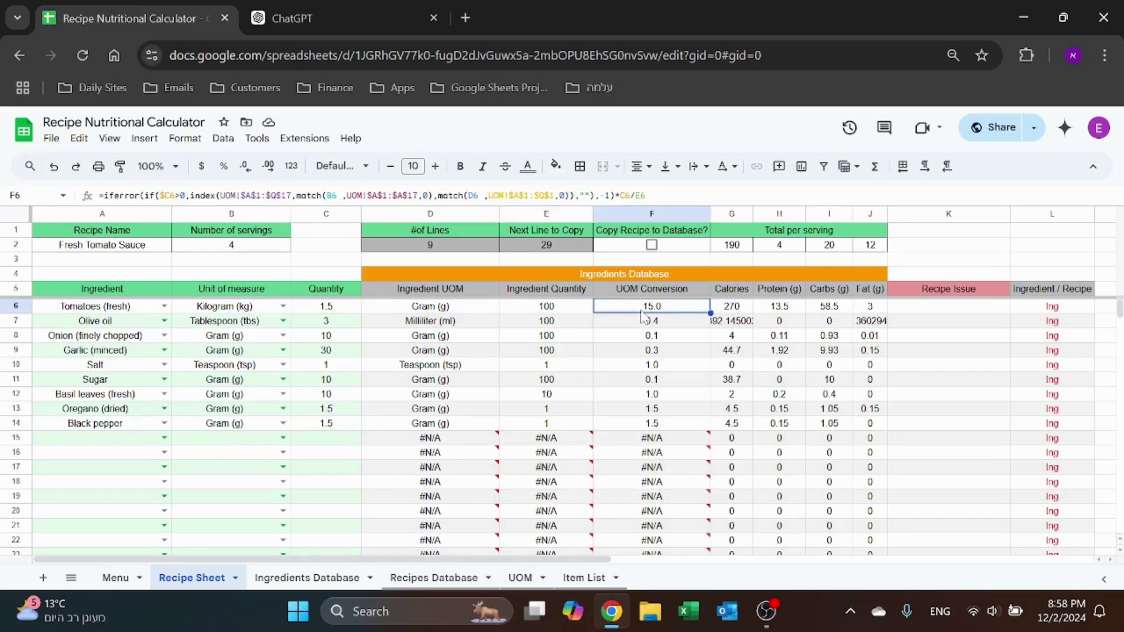
left_click(736, 310)
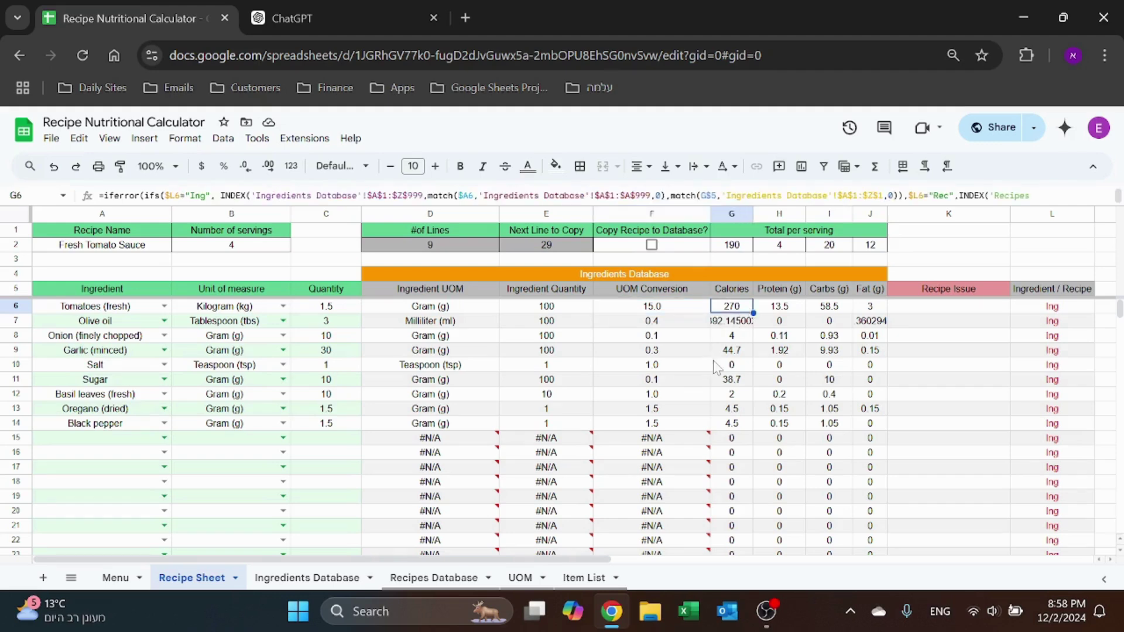
left_click(302, 309)
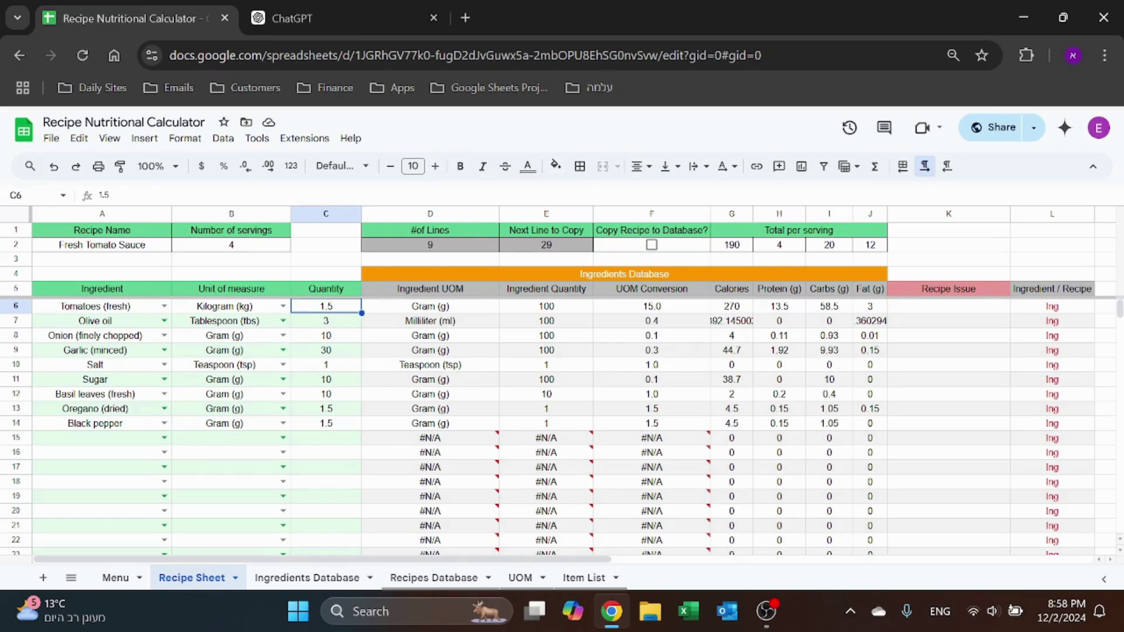
- Compare the fresh tomatoes' quantity and calories in the Ingredients Database
left_click(325, 580)
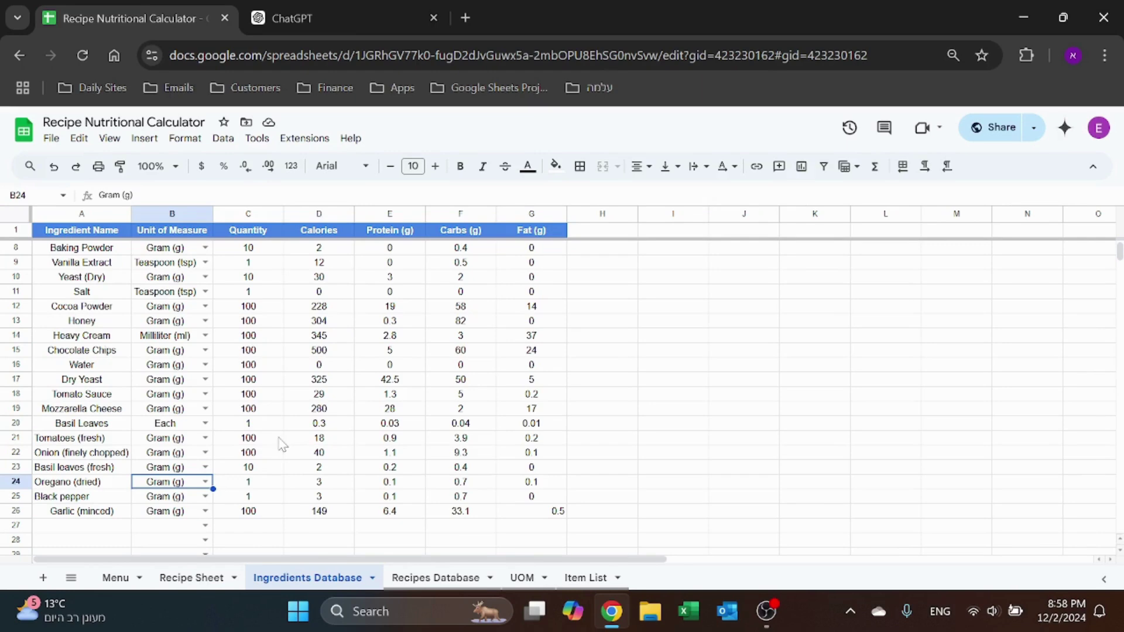
left_click(228, 442)
left_click(343, 444)
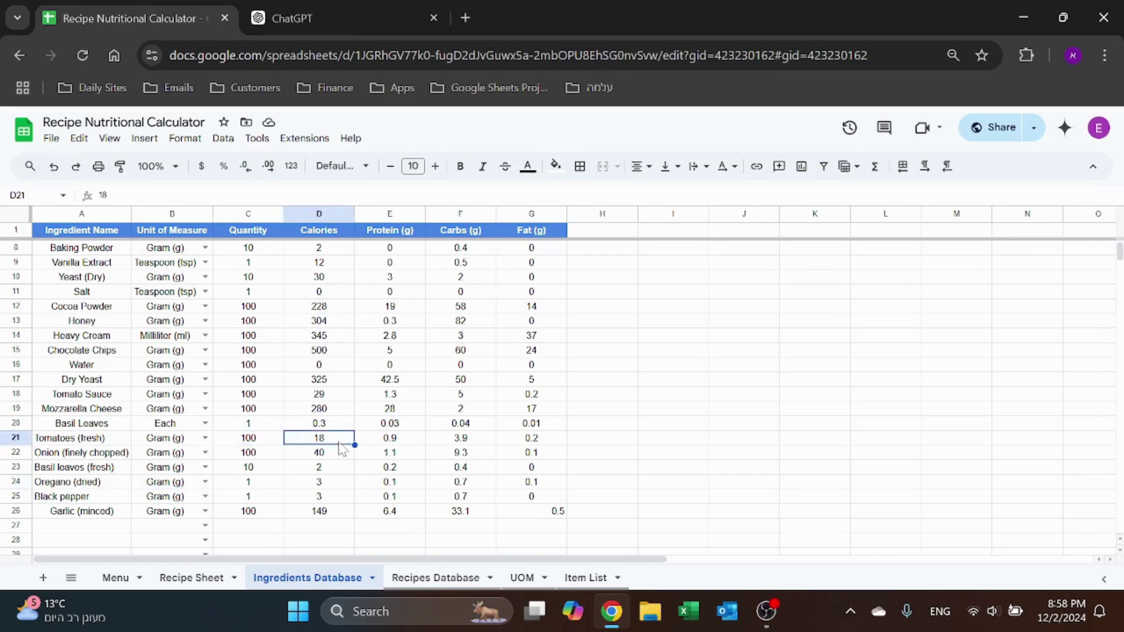
left_click(192, 580)
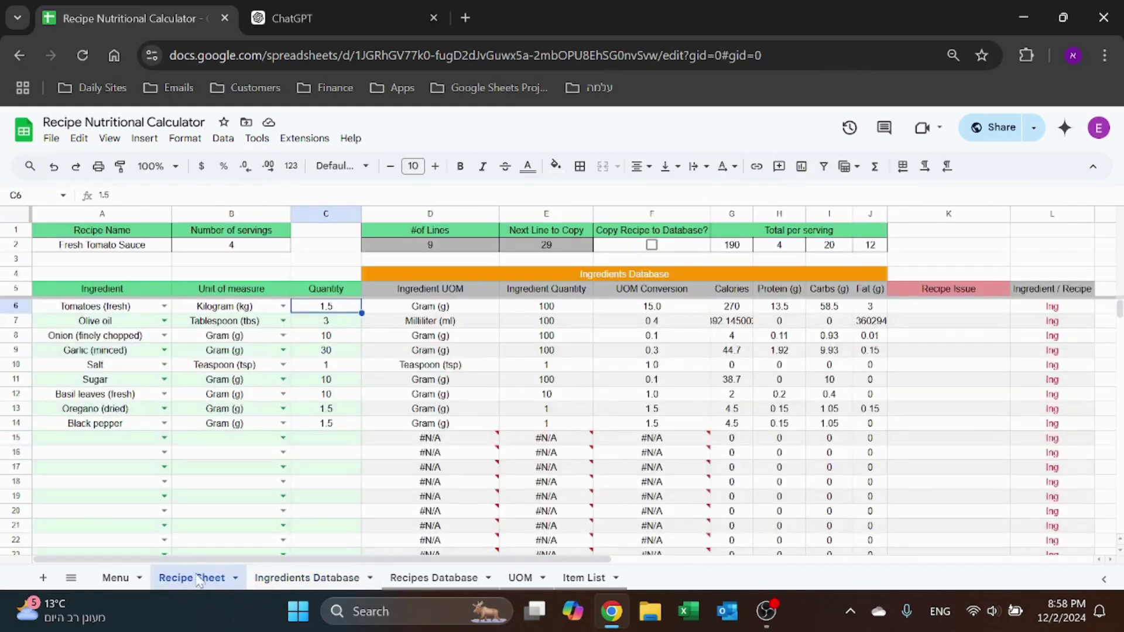
left_click(253, 579)
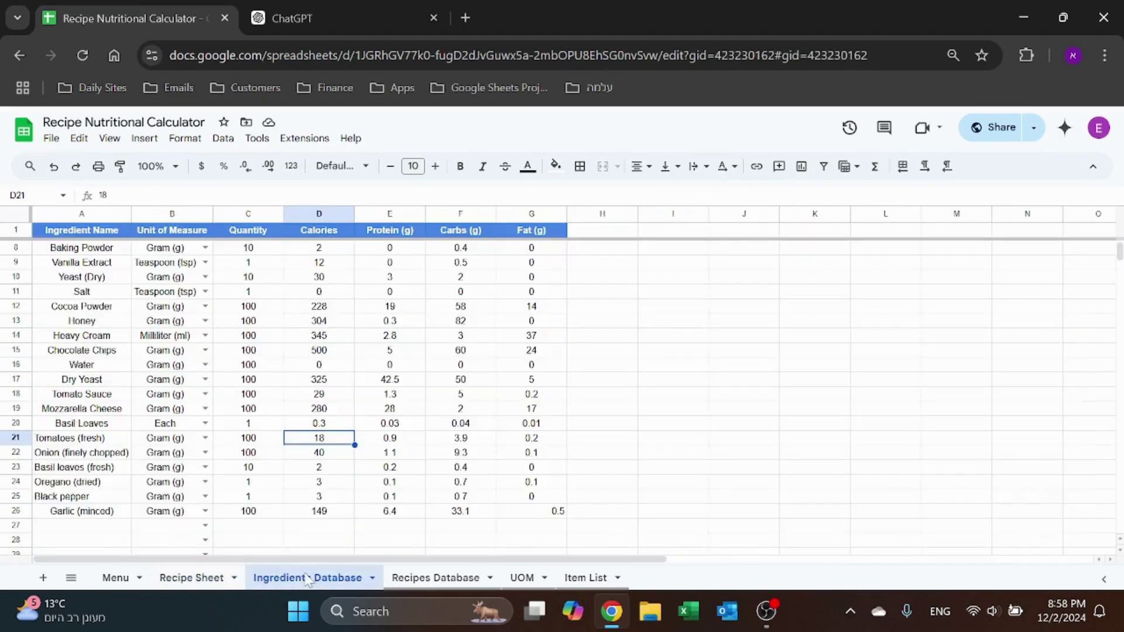
left_click(205, 583)
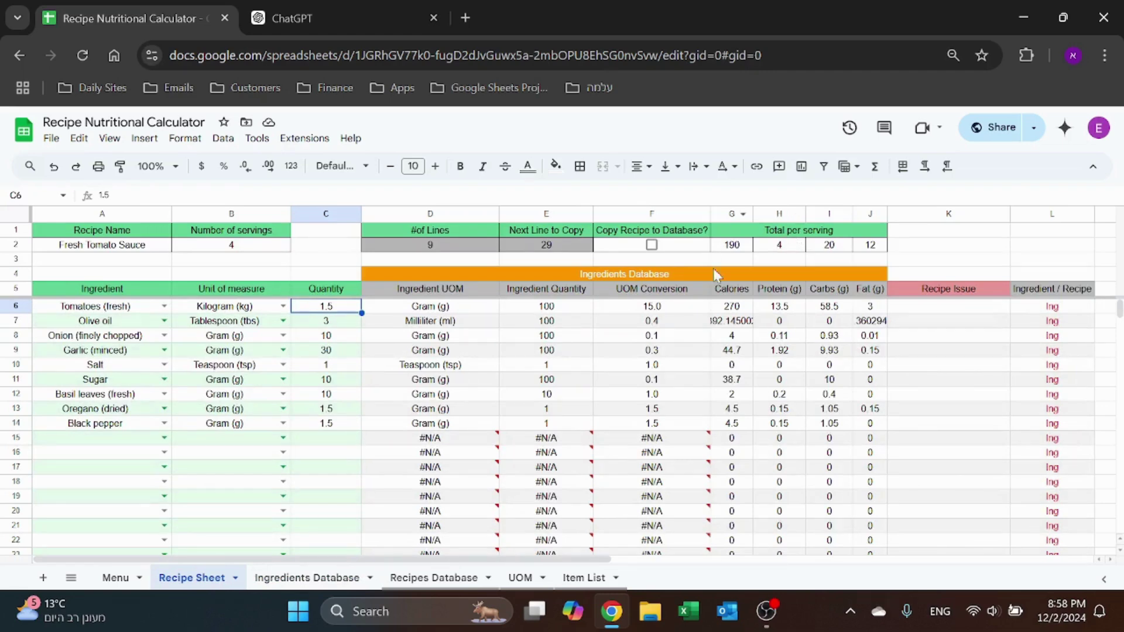
- Remove decimal places from Calories through Fat in G6:J50
left_click_drag(733, 307, 870, 423)
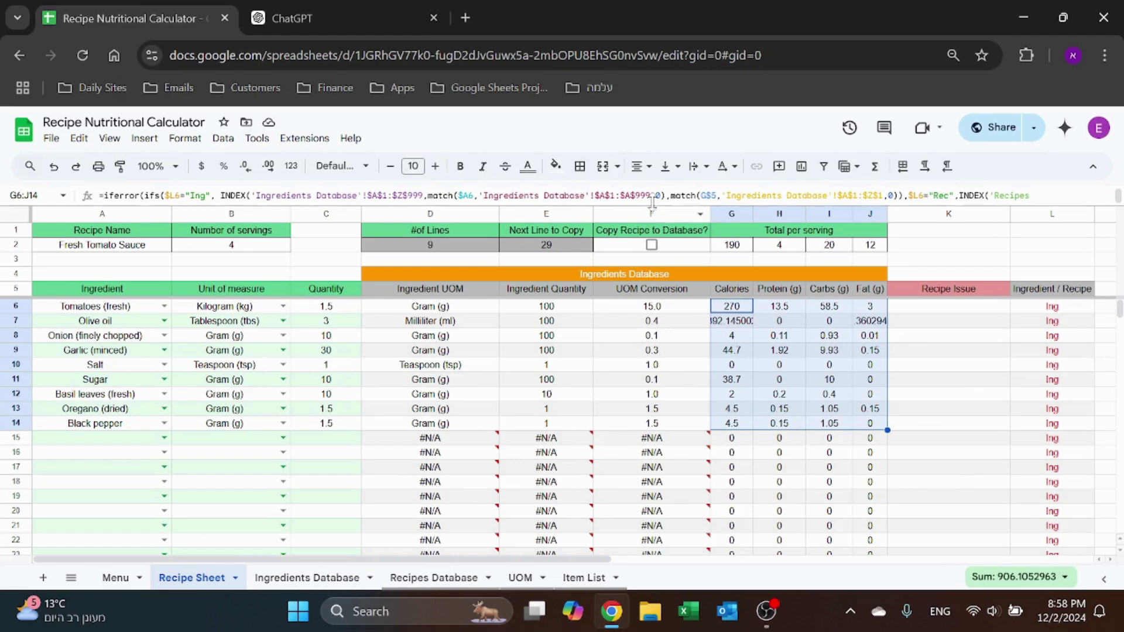
left_click(246, 168)
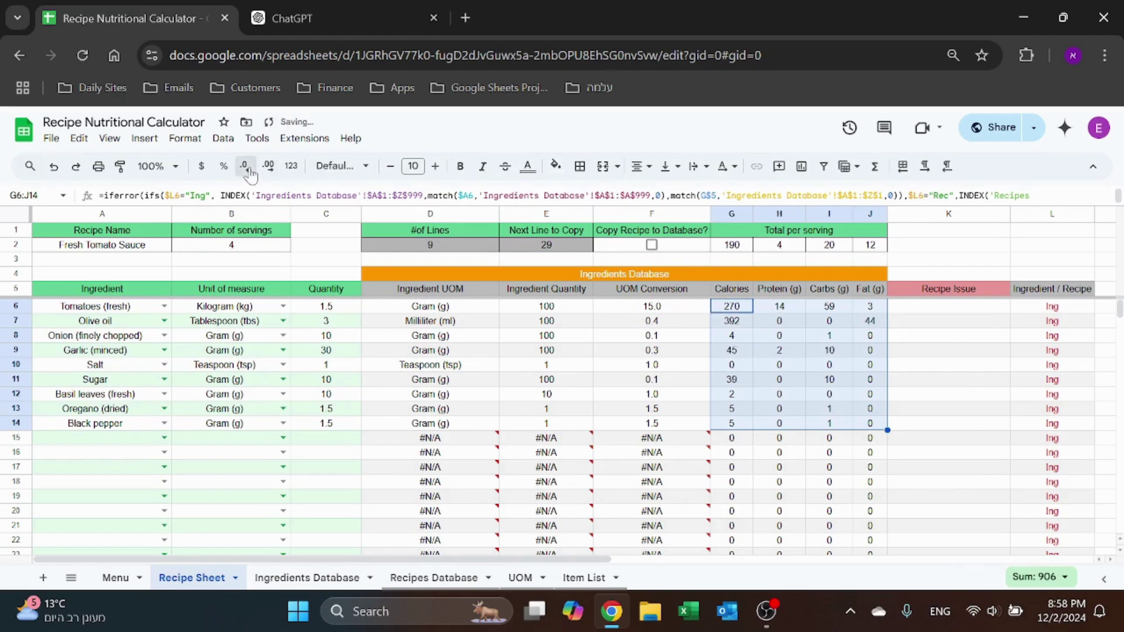
left_click_drag(732, 307, 858, 440)
key("ctrl+shift+Down")
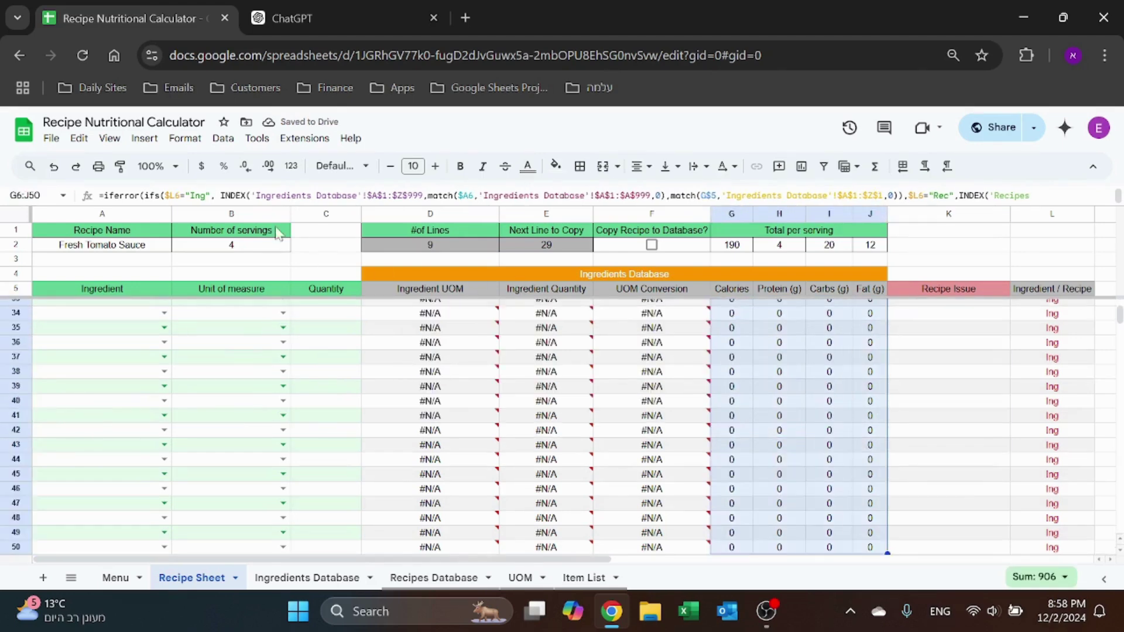
left_click(245, 165)
scroll(788, 360, "up", 10)
left_click(782, 364)
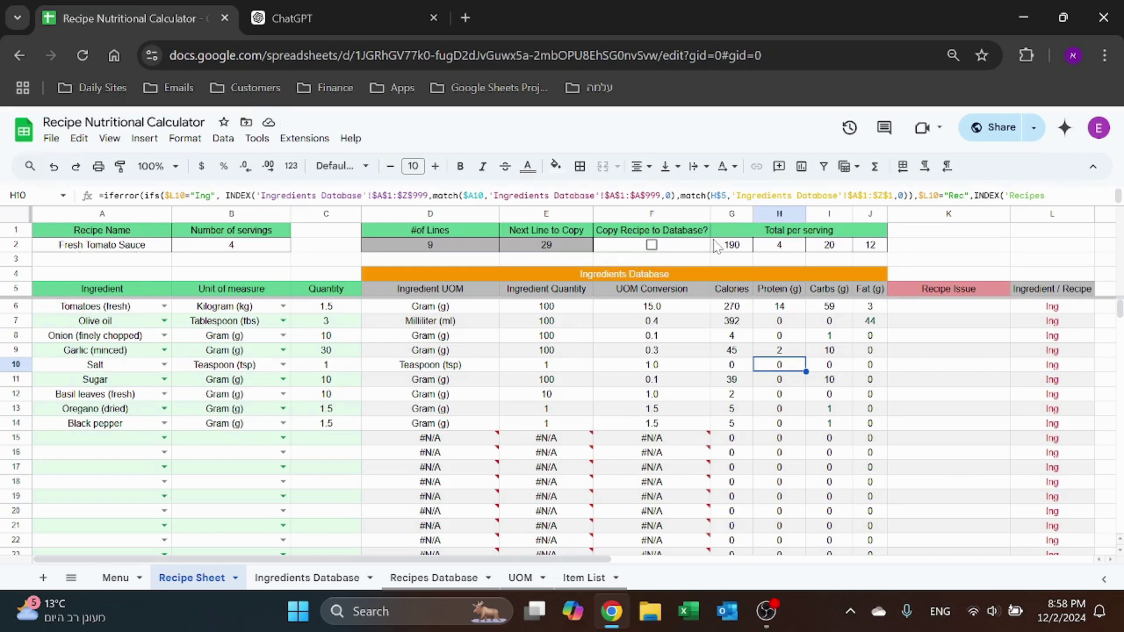
- Review the per-serving totals, then tick Copy Recipe to Database? in F2 to send Fresh Tomato Sauce
left_click_drag(739, 246, 870, 246)
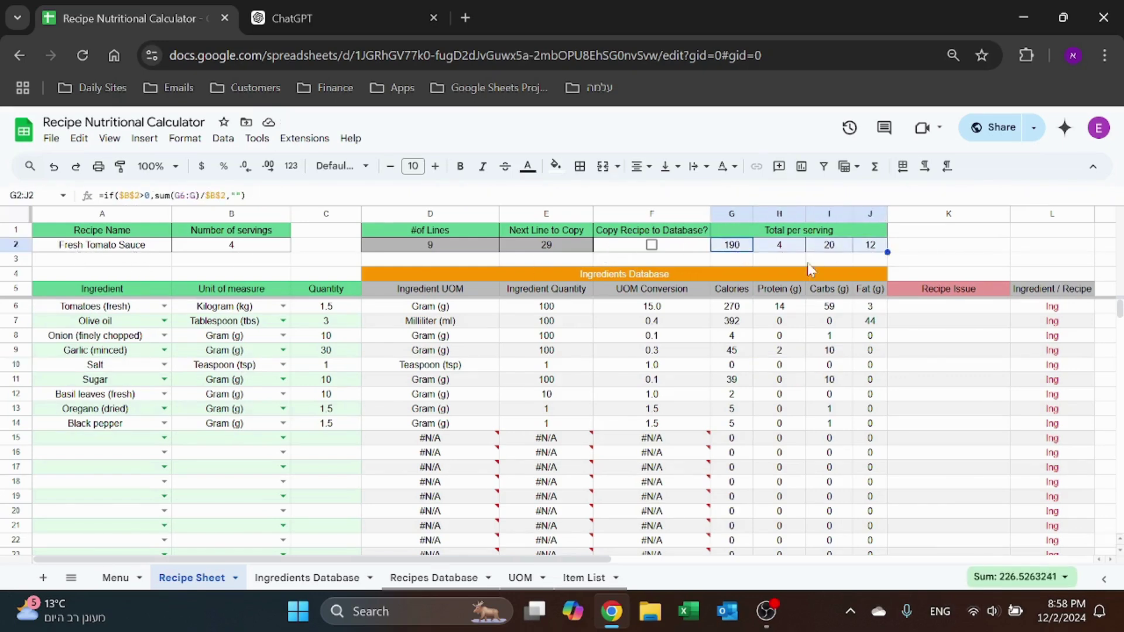
left_click(828, 259)
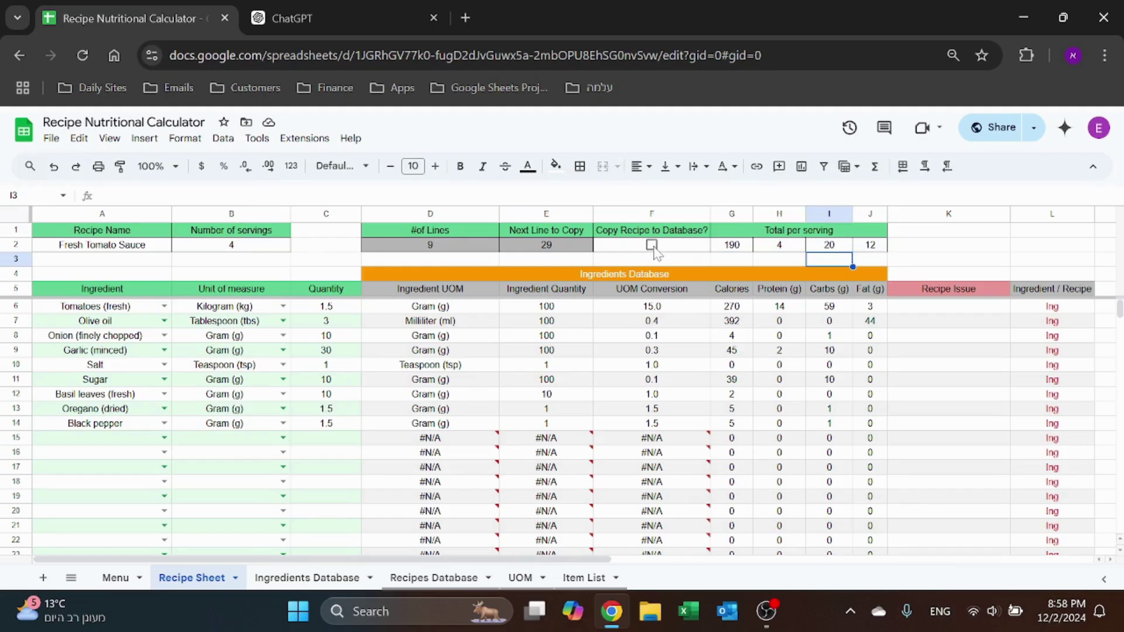
left_click(434, 578)
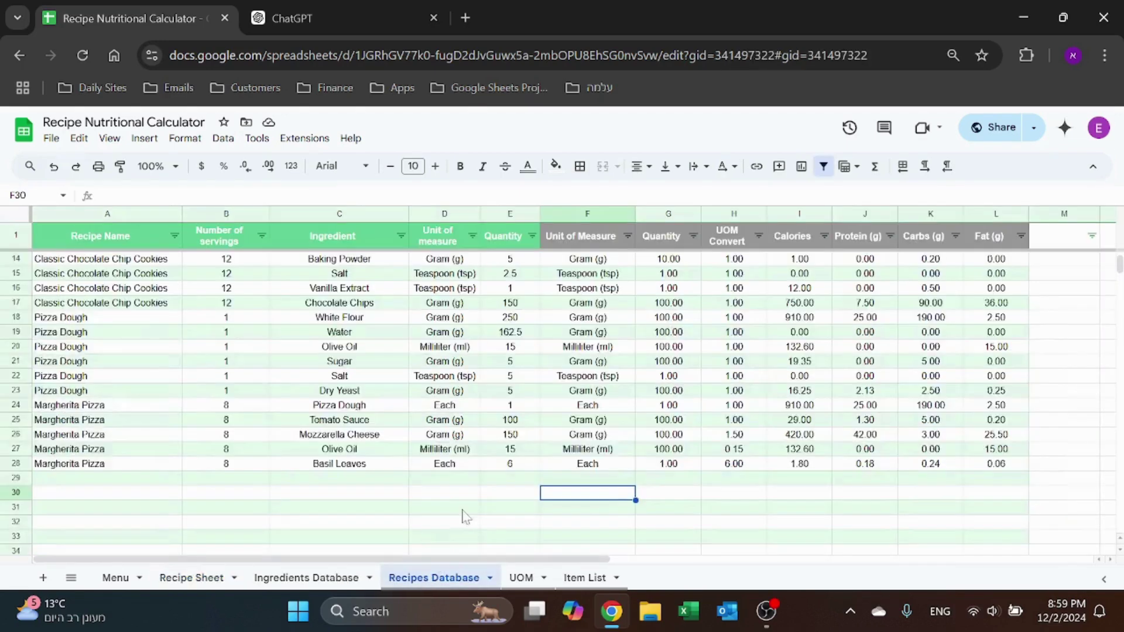
left_click(191, 578)
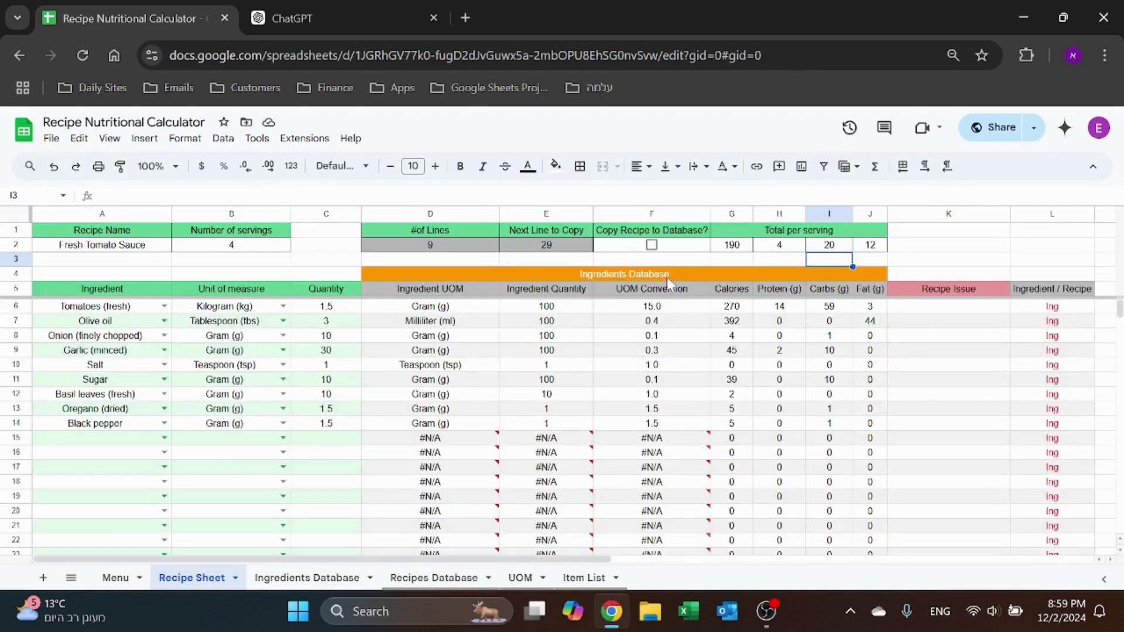
left_click(653, 249)
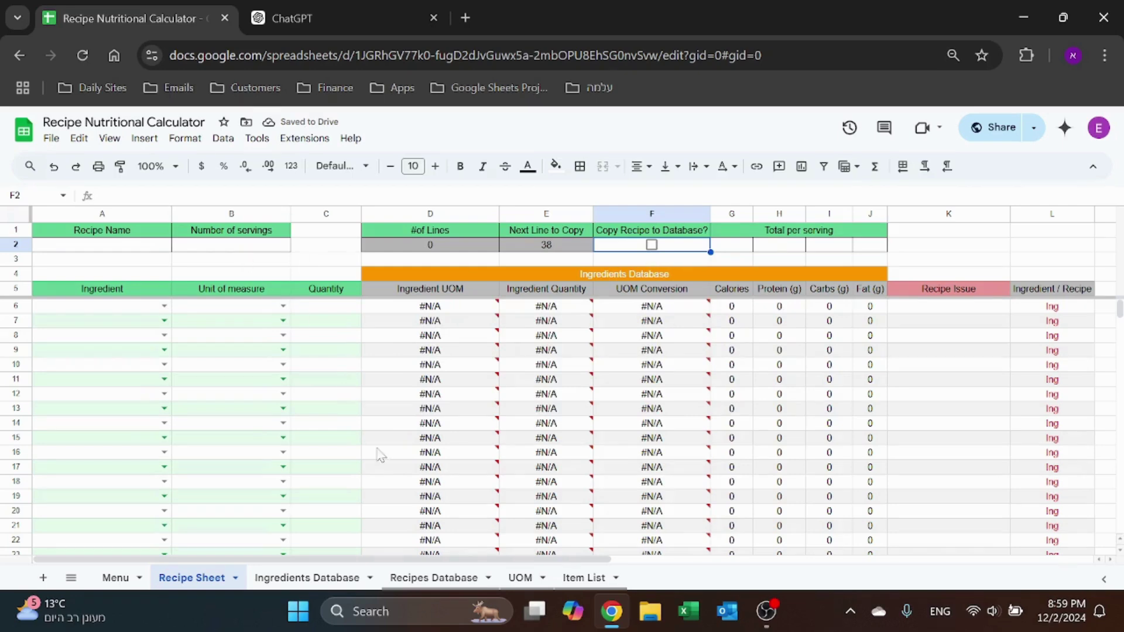
- Check the copied rows 29–37 in Recipes Database, then view Fresh Tomato Sauce in the Menu summary
left_click(438, 577)
scroll(227, 406, "down", 4)
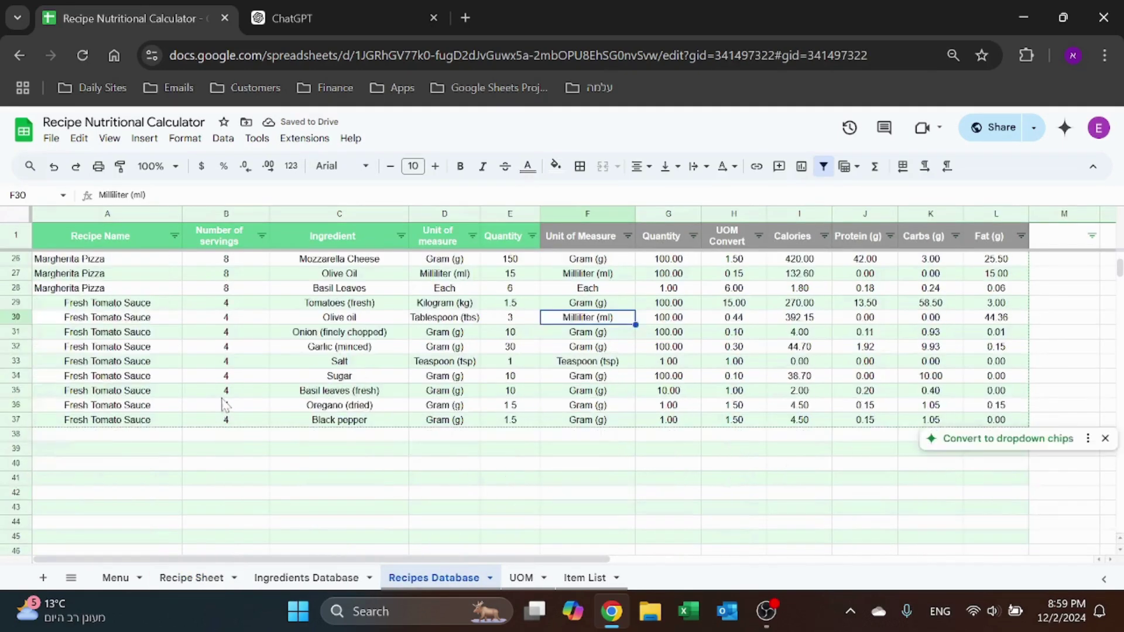
left_click_drag(117, 303, 110, 434)
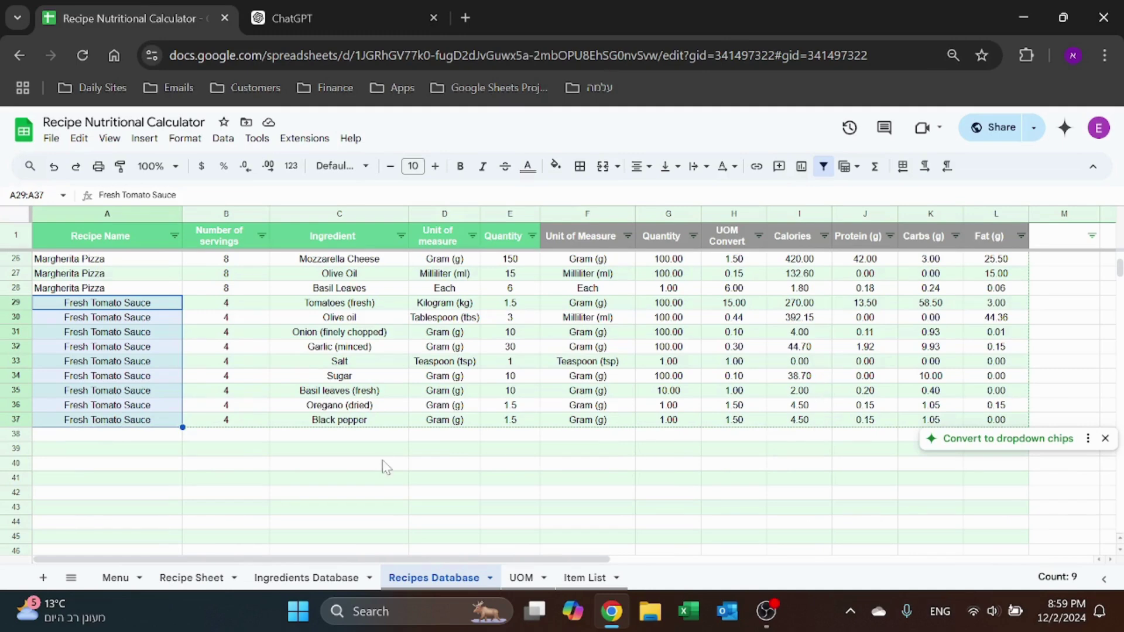
left_click(117, 578)
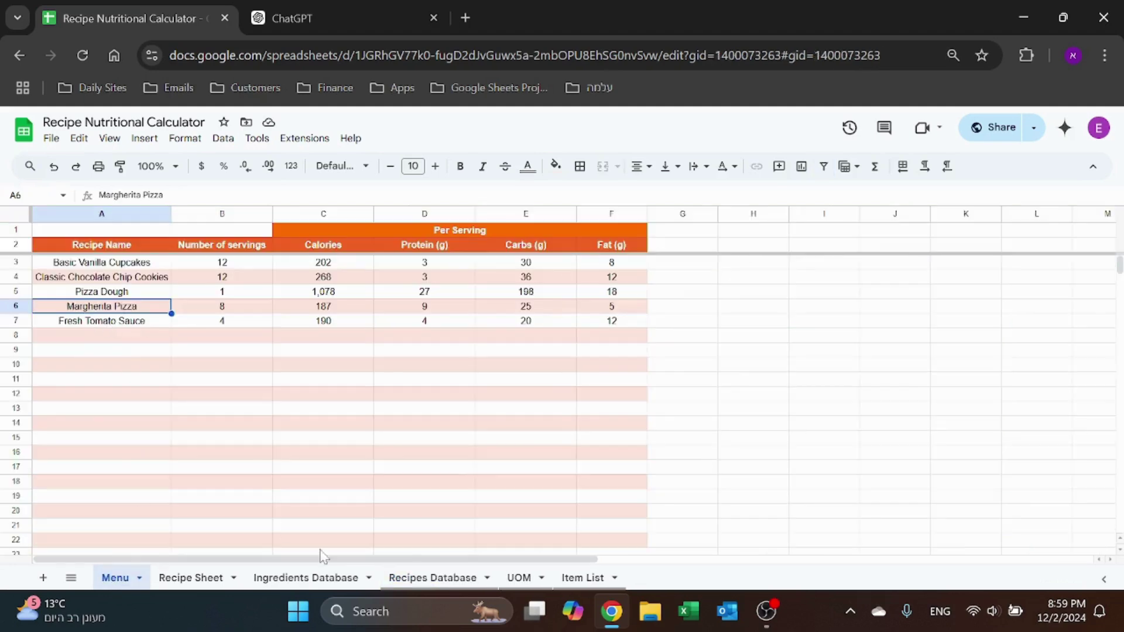
left_click(335, 579)
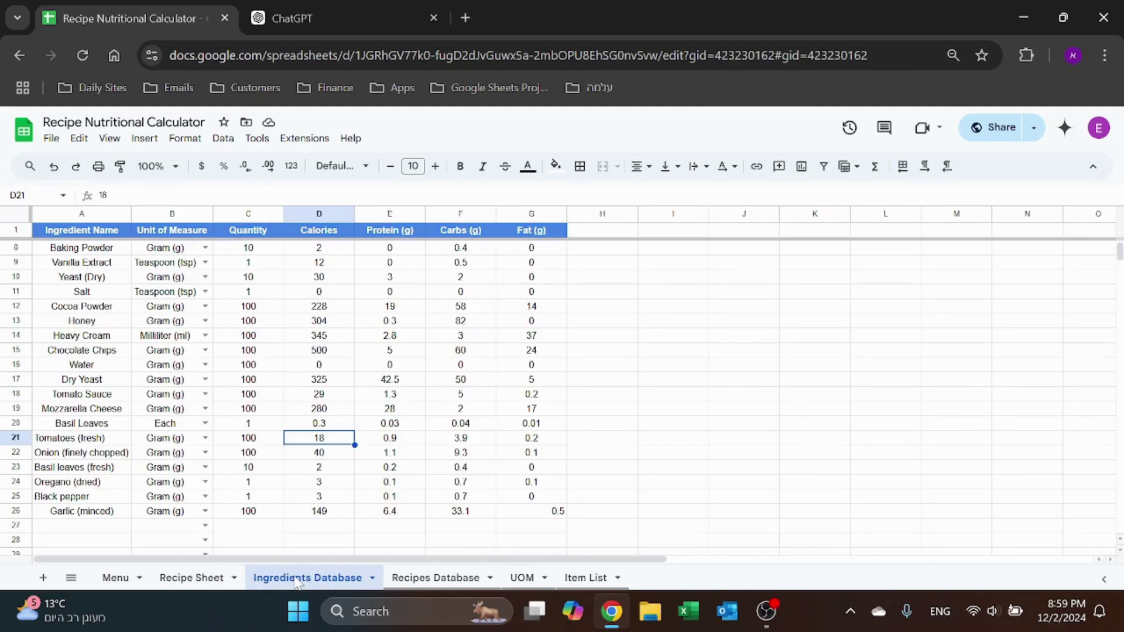
left_click(185, 578)
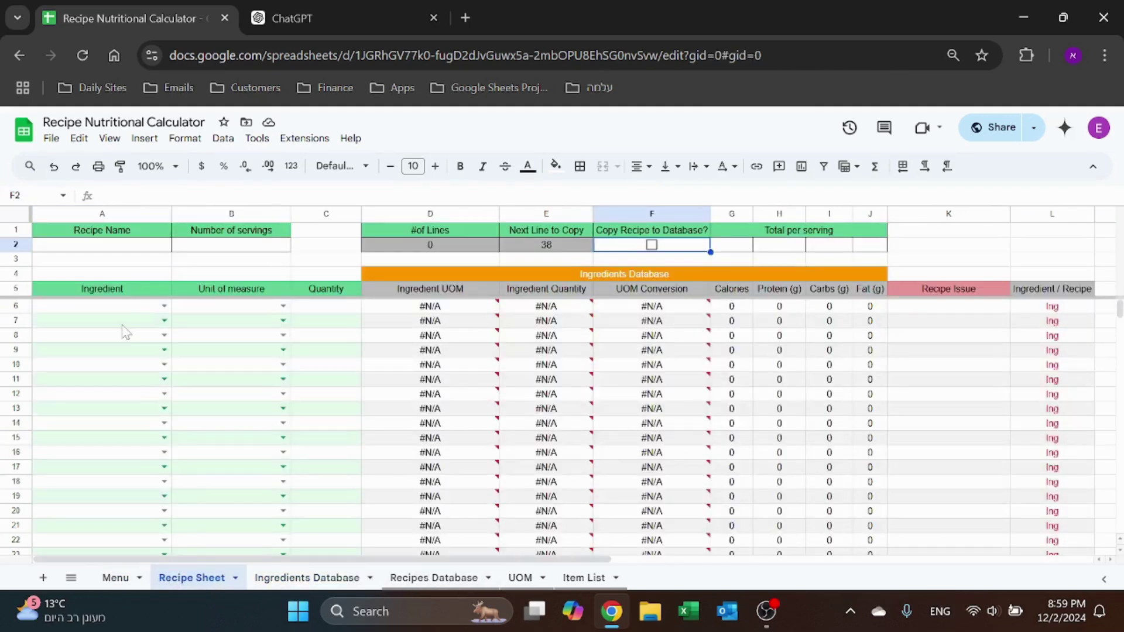
type("fres")
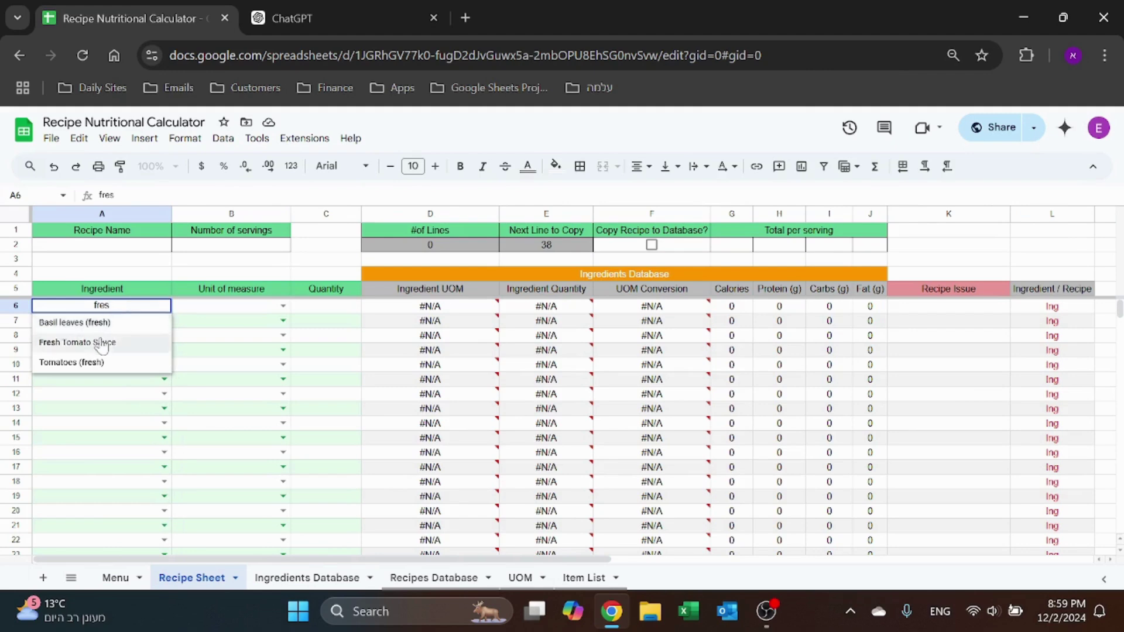
left_click(102, 343)
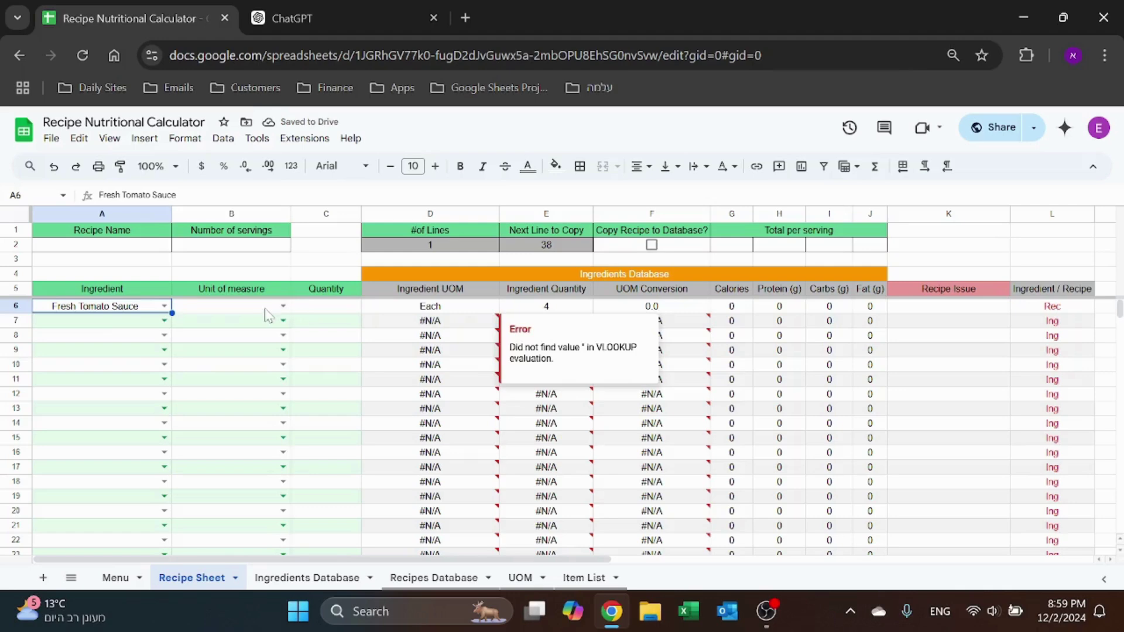
left_click(289, 306)
type("e")
left_click_drag(318, 310, 683, 371)
left_click(737, 386)
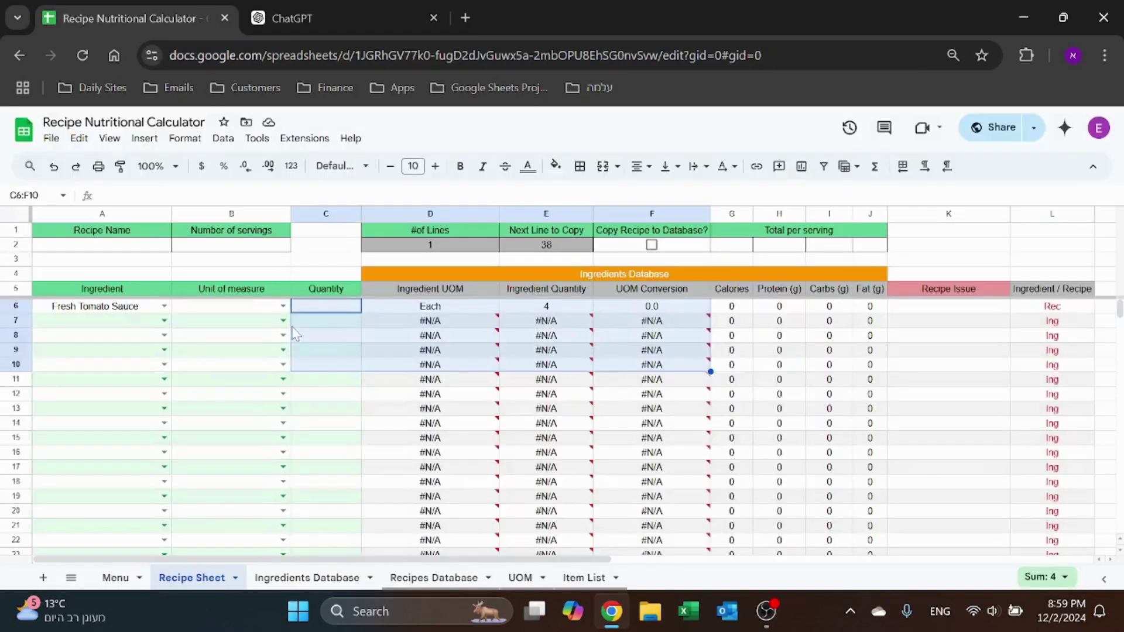
type("a")
key("Tab")
type("1")
left_click(342, 334)
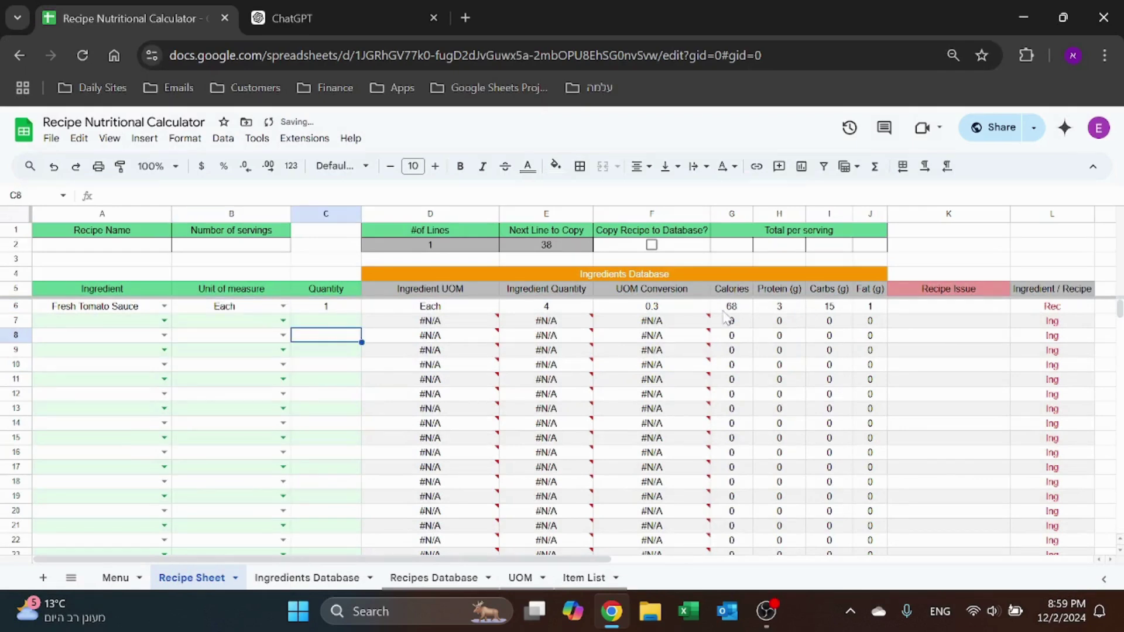
left_click(342, 306)
type("2")
left_click(332, 325)
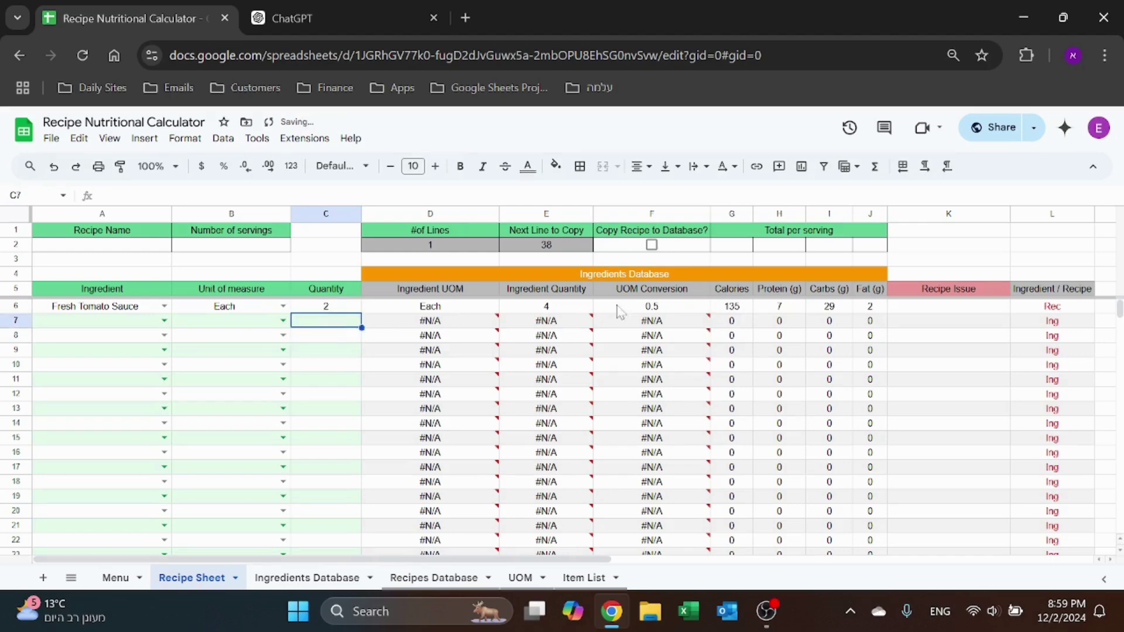
left_click_drag(111, 311, 335, 316)
key("Delete")
left_click(330, 314)
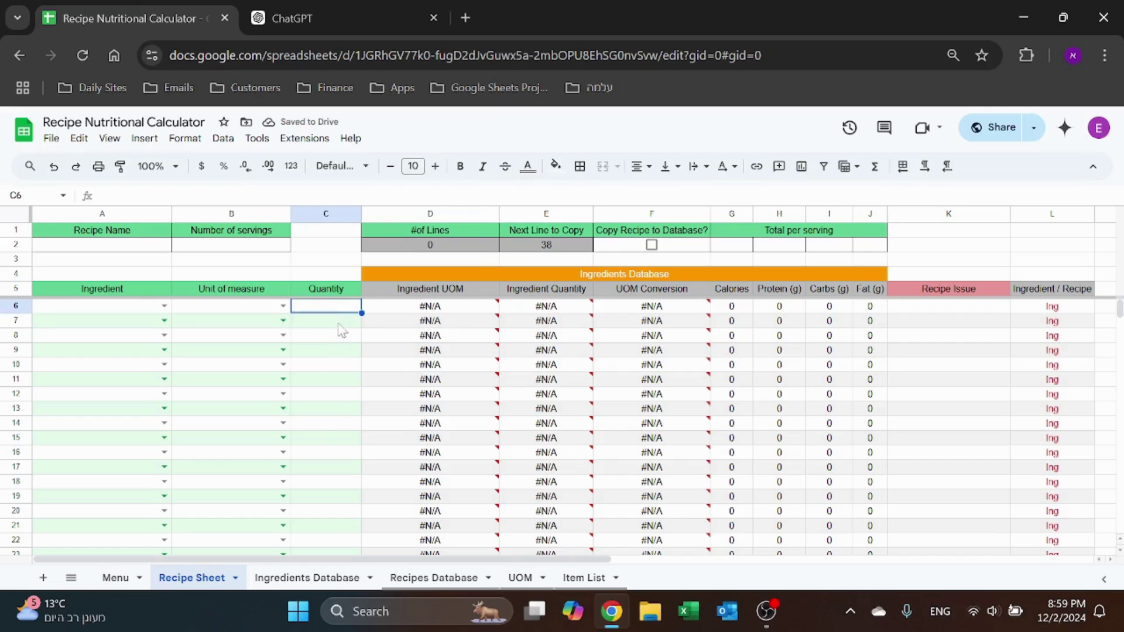
left_click(154, 248)
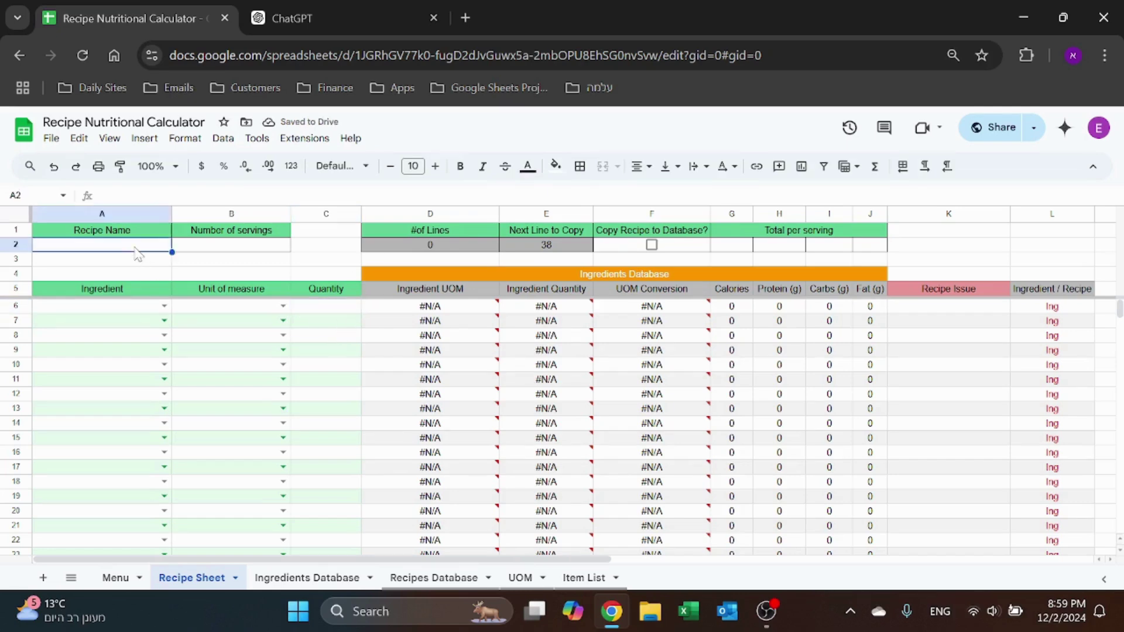
left_click(227, 250)
left_click(141, 305)
left_click(221, 311)
left_click(322, 309)
left_click(412, 313)
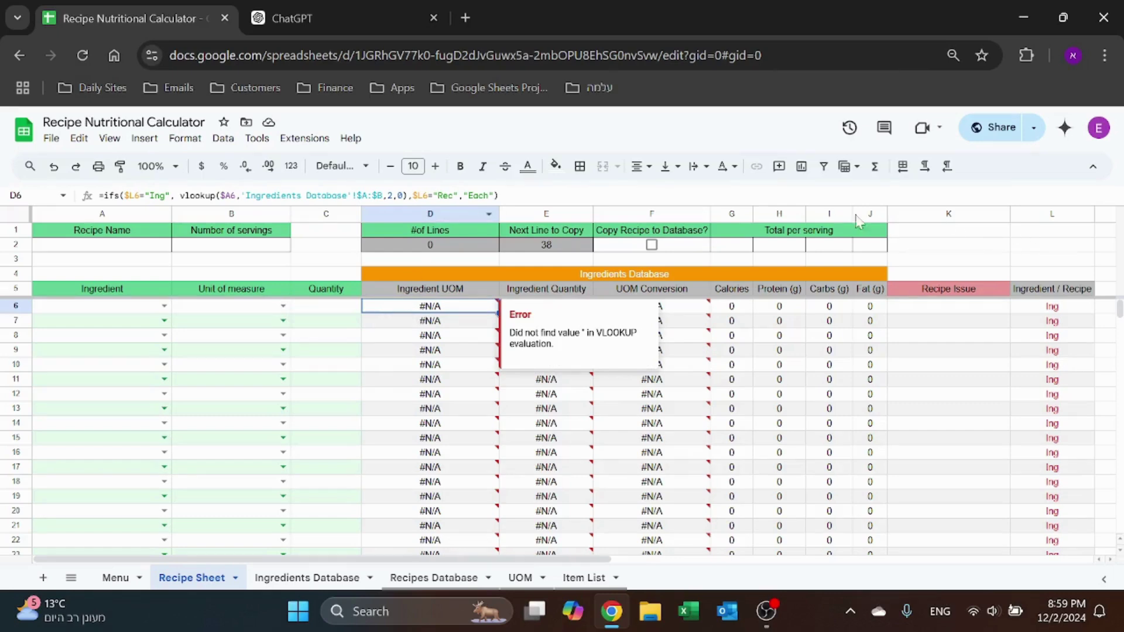
left_click(1044, 308)
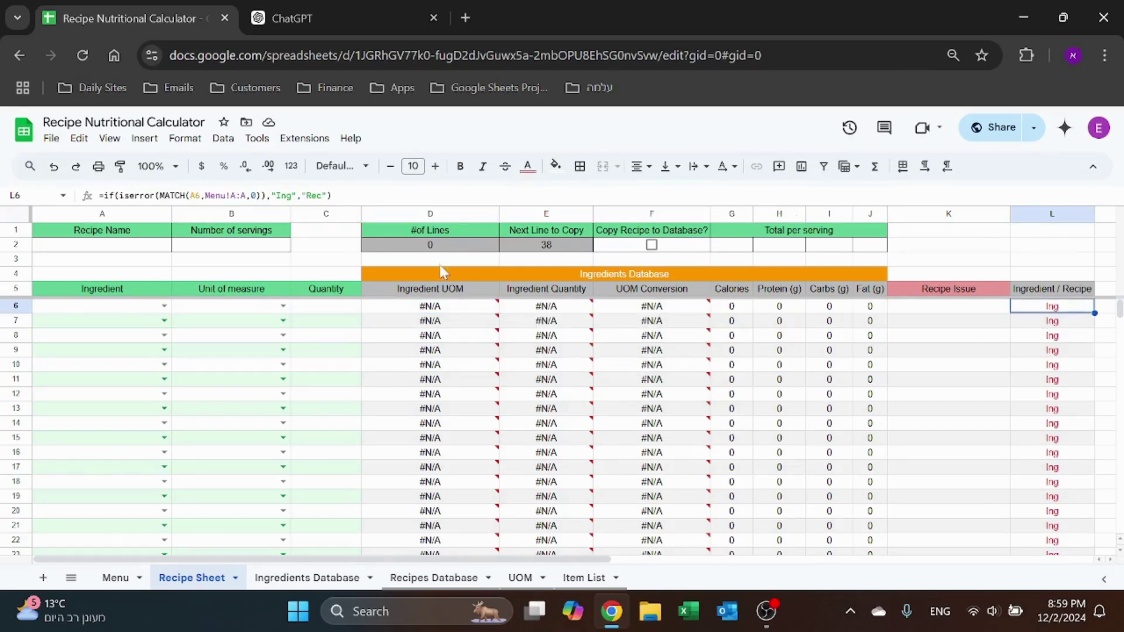
key("Return")
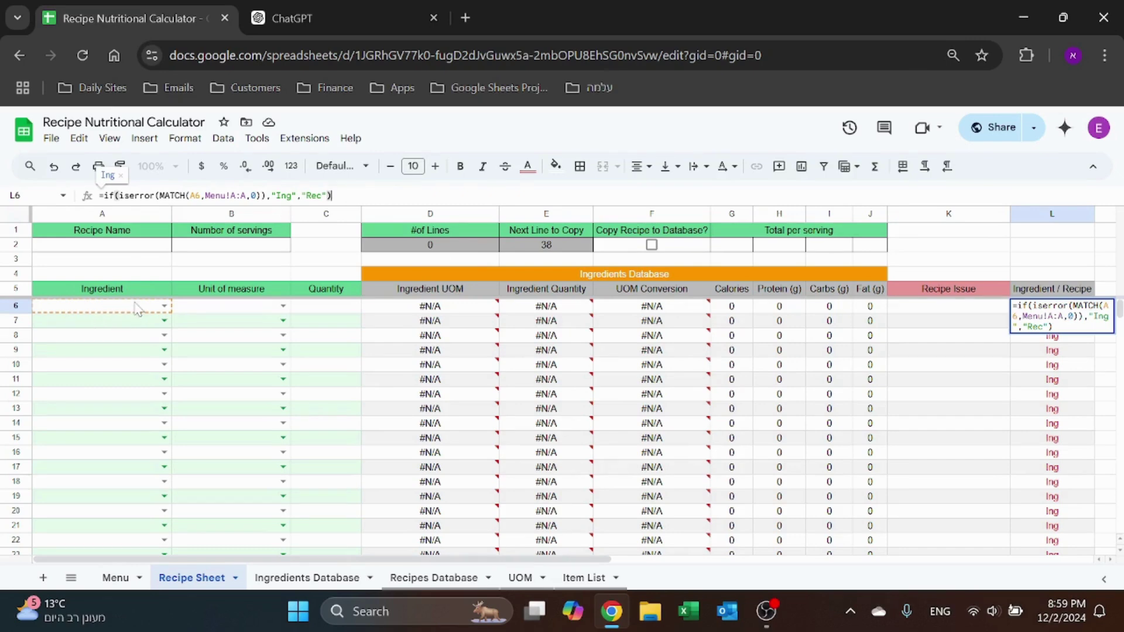
key("Escape")
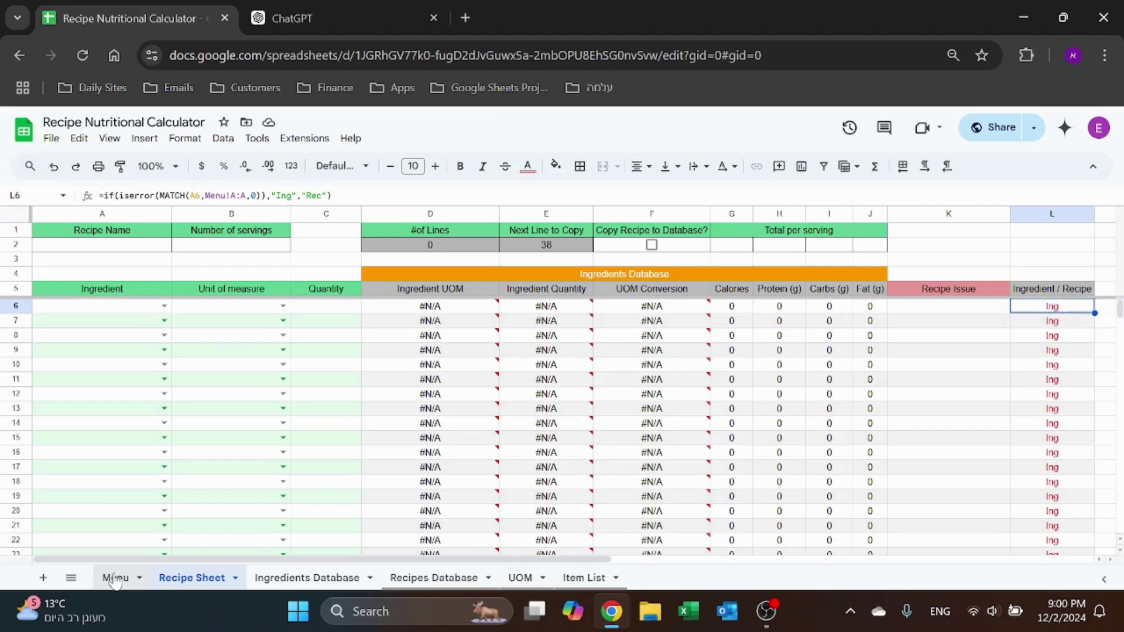
left_click(115, 578)
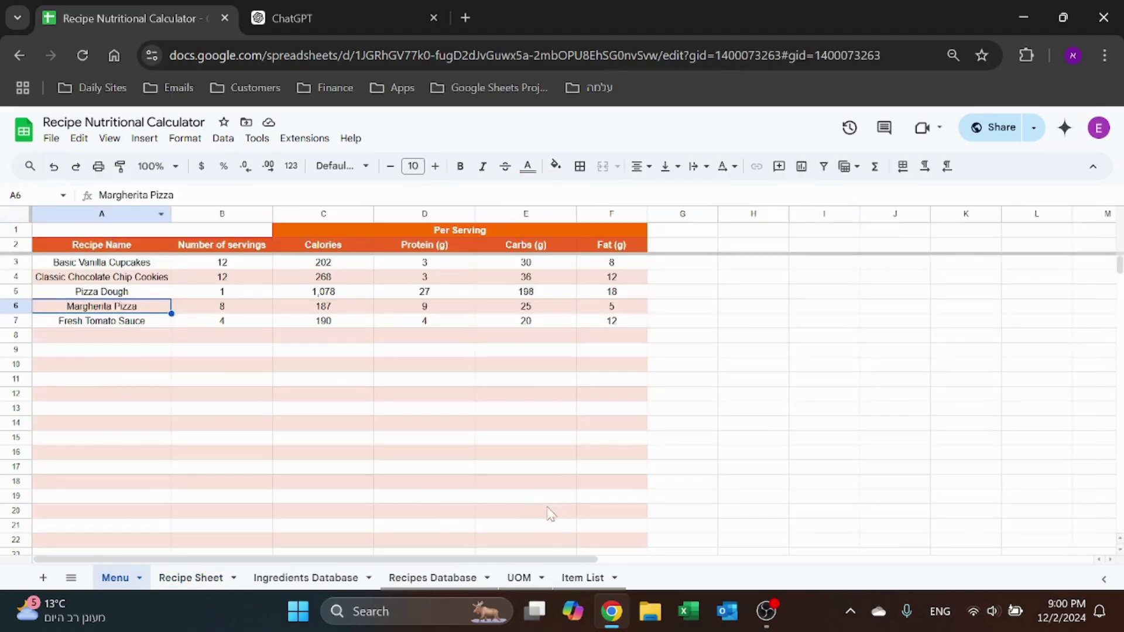
left_click(221, 577)
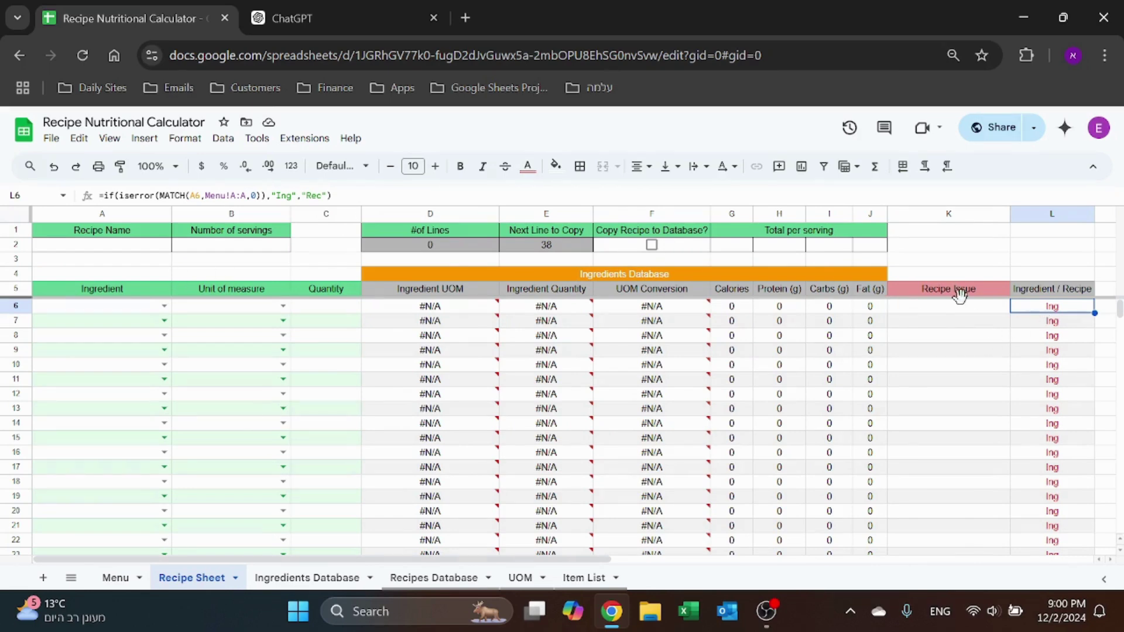
mouse_move(446, 346)
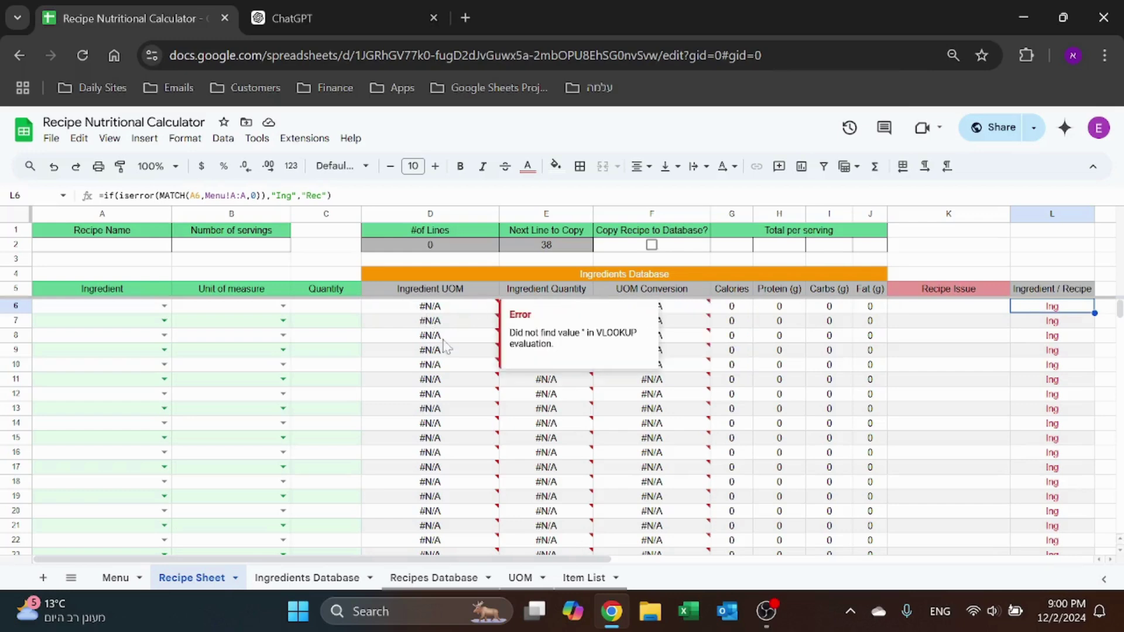
left_click(462, 316)
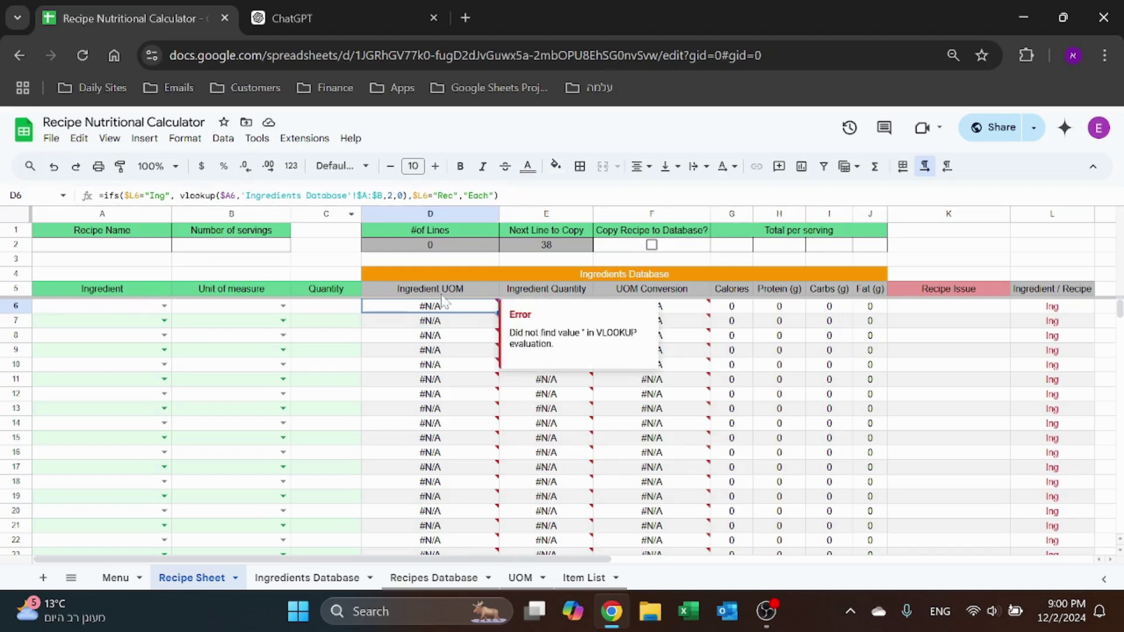
left_click(334, 580)
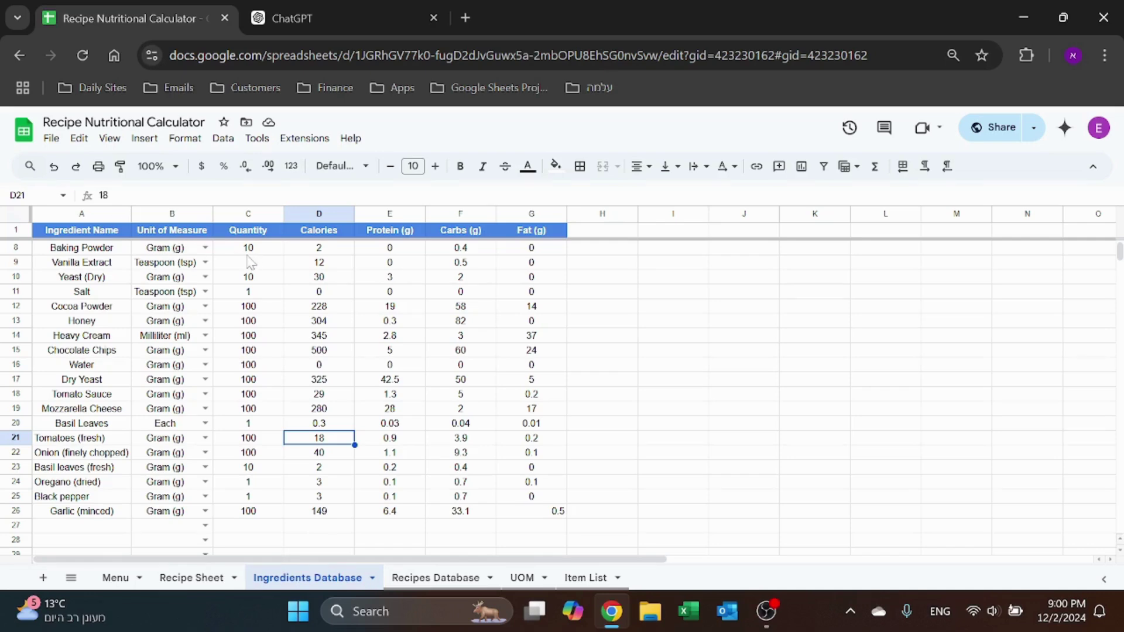
left_click(208, 588)
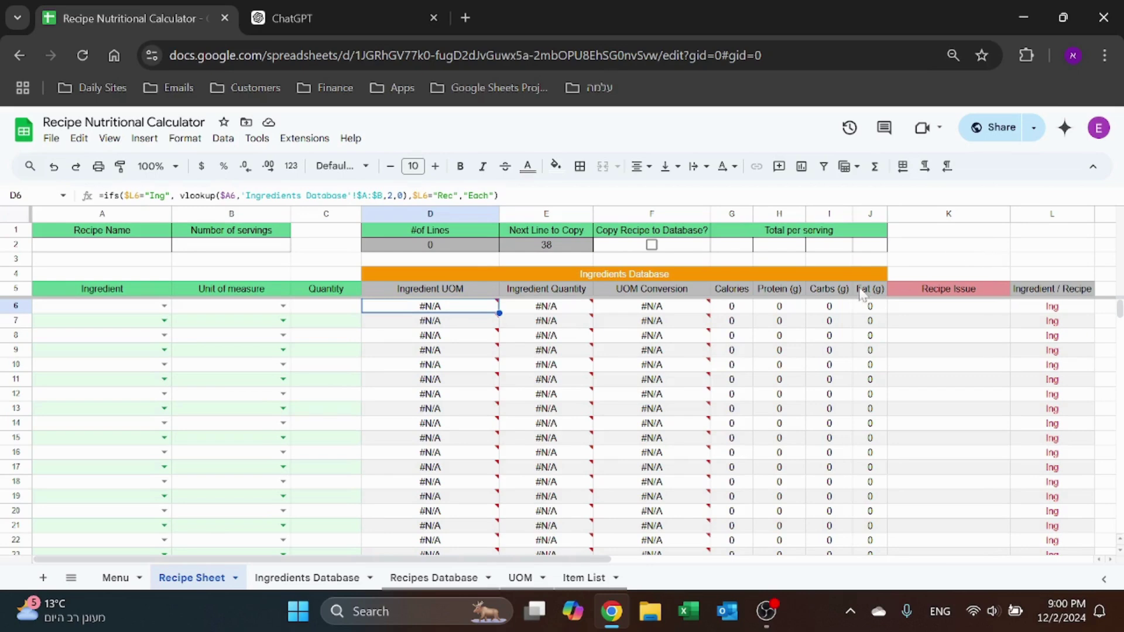
mouse_move(555, 325)
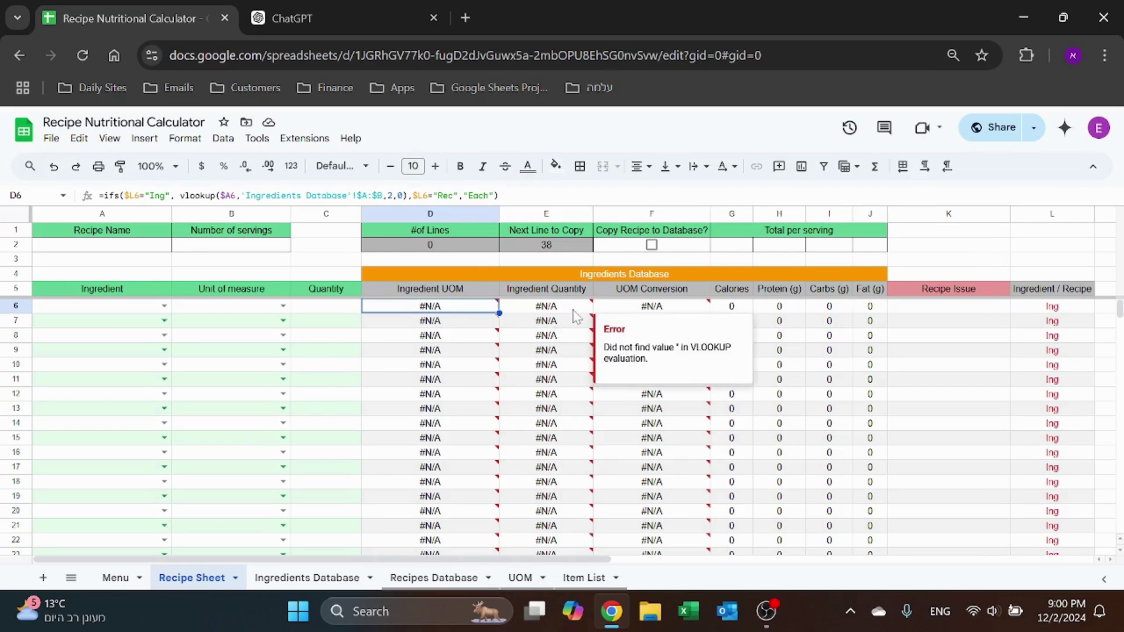
left_click(562, 310)
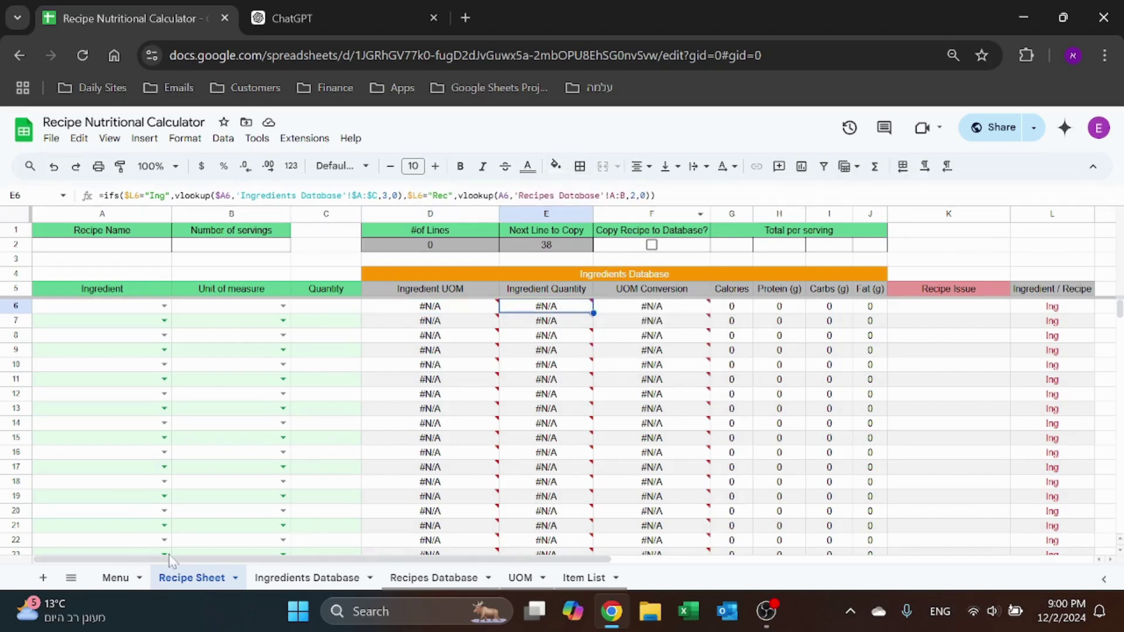
left_click(429, 580)
left_click(223, 323)
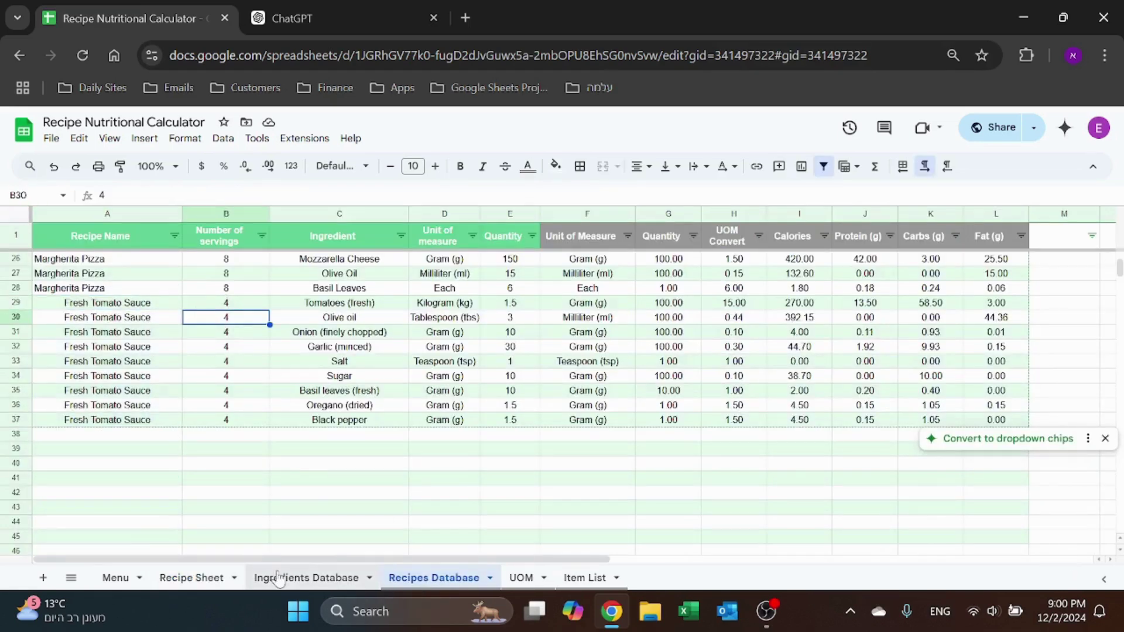
left_click(213, 582)
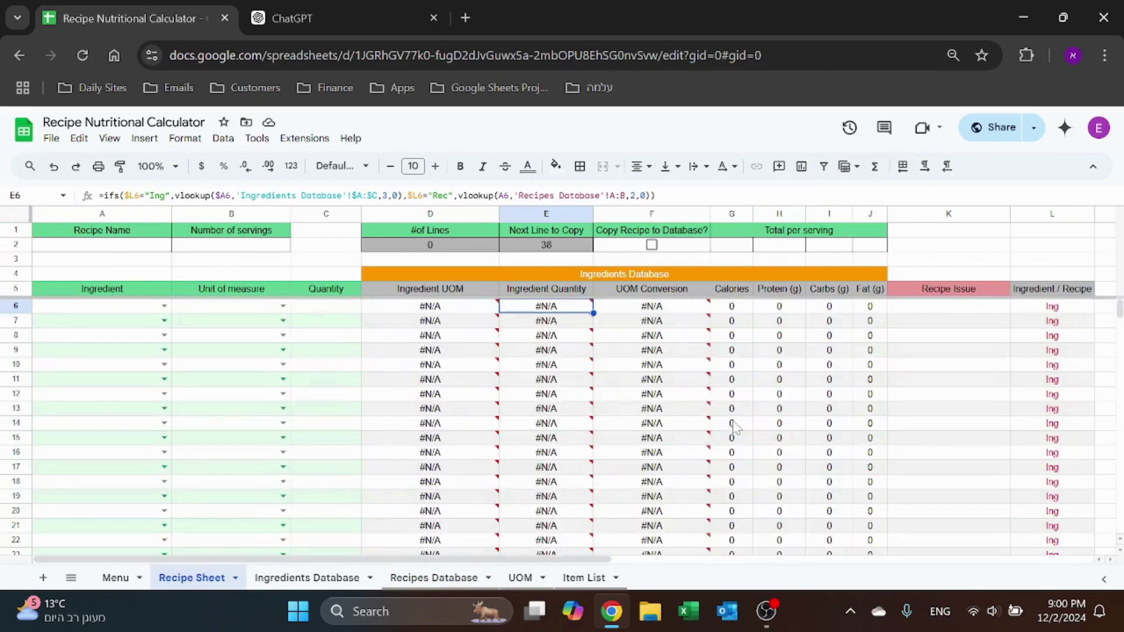
mouse_move(566, 316)
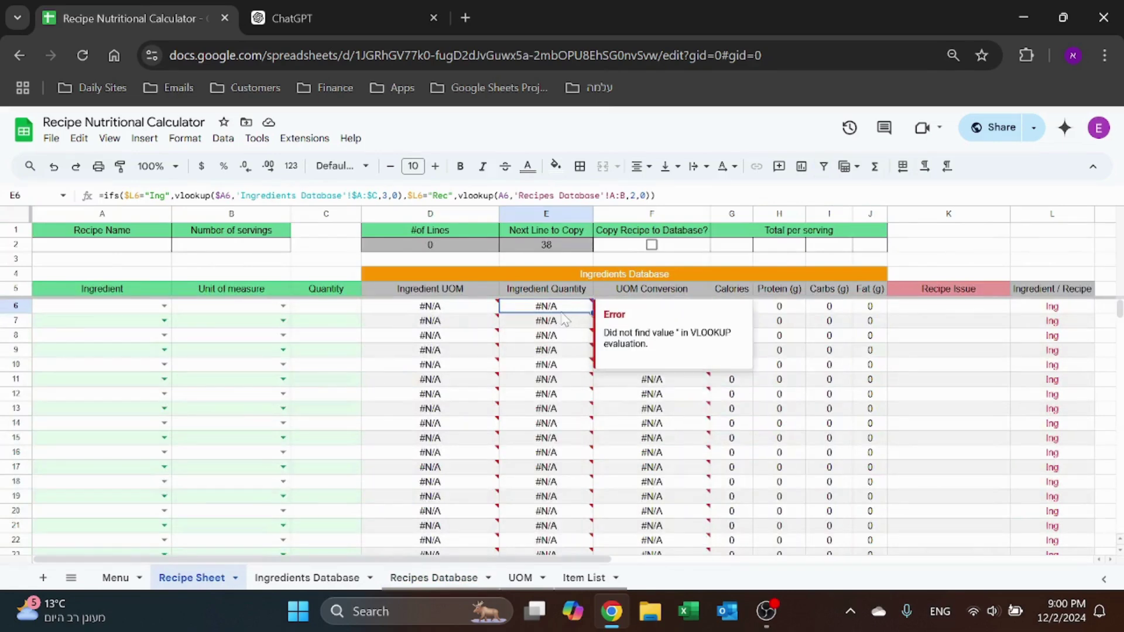
left_click(685, 311)
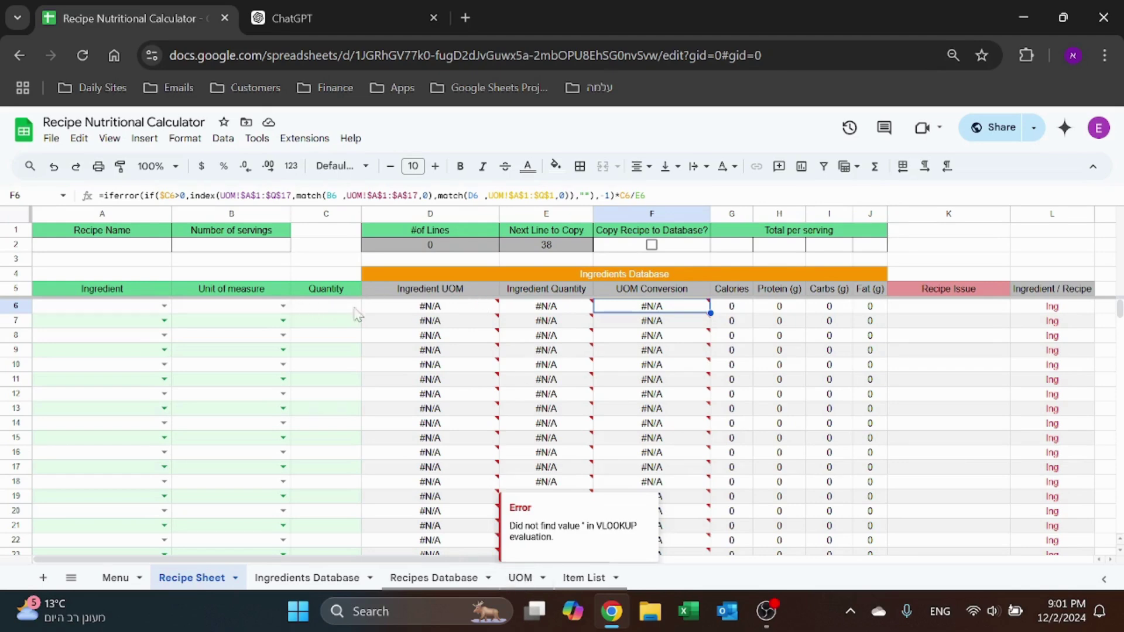
left_click(231, 309)
left_click(433, 309)
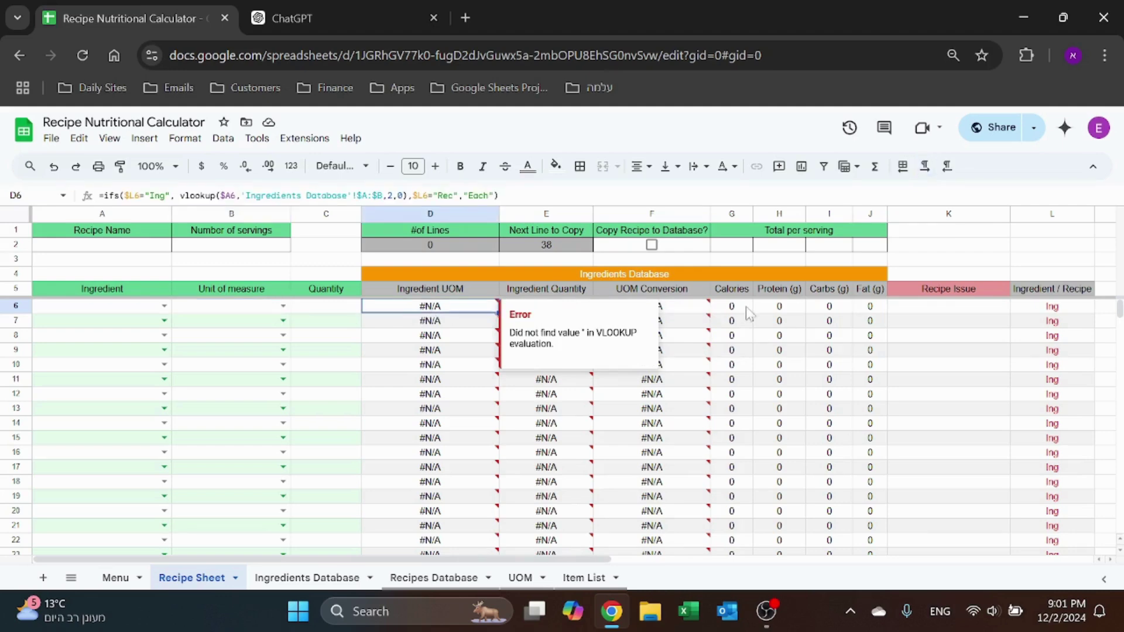
left_click(682, 311)
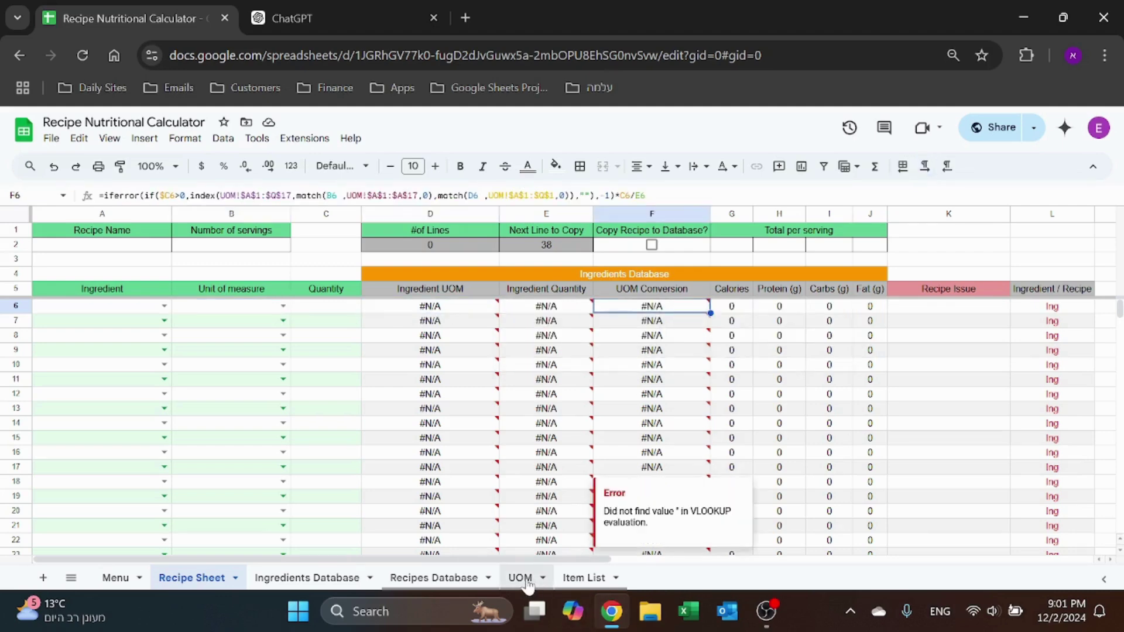
left_click(521, 578)
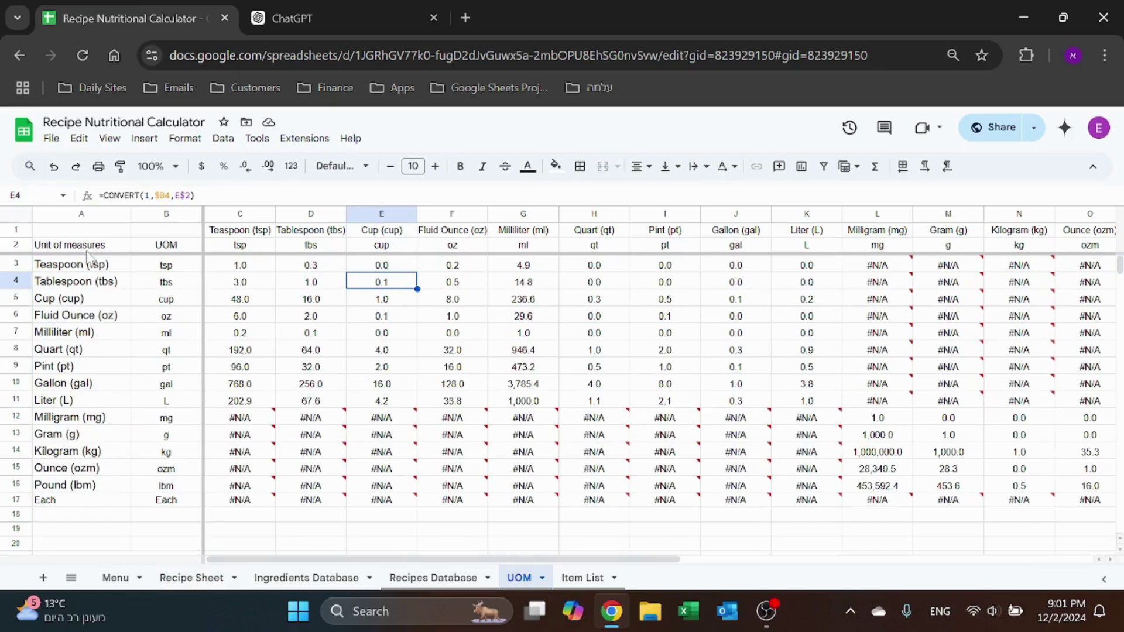
left_click(89, 214)
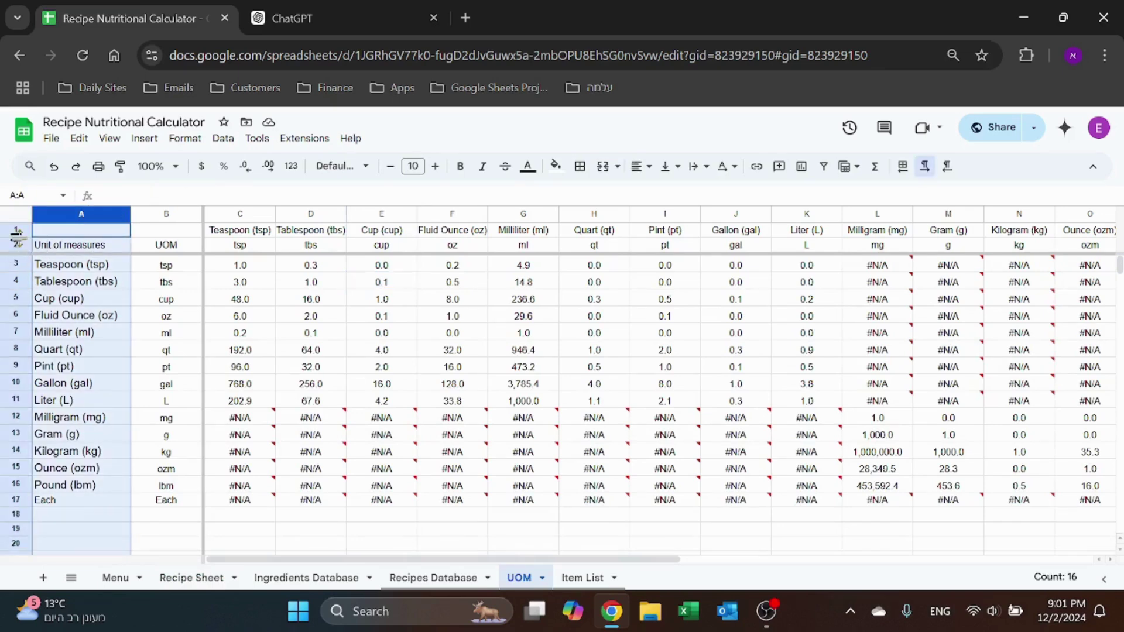
left_click(16, 247)
left_click(17, 230)
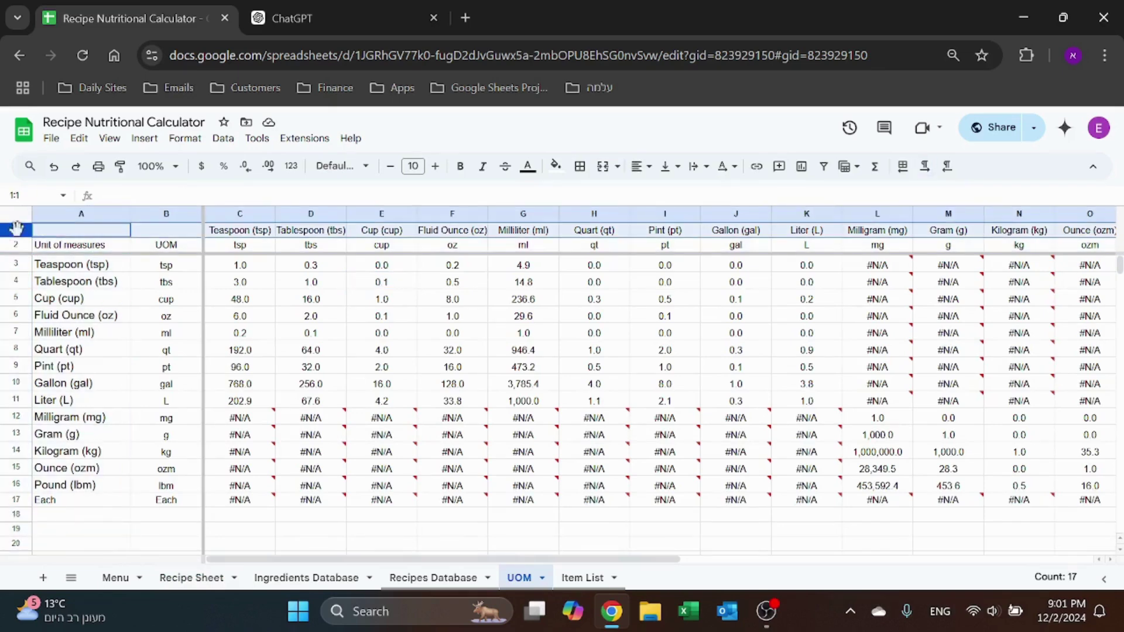
left_click(307, 577)
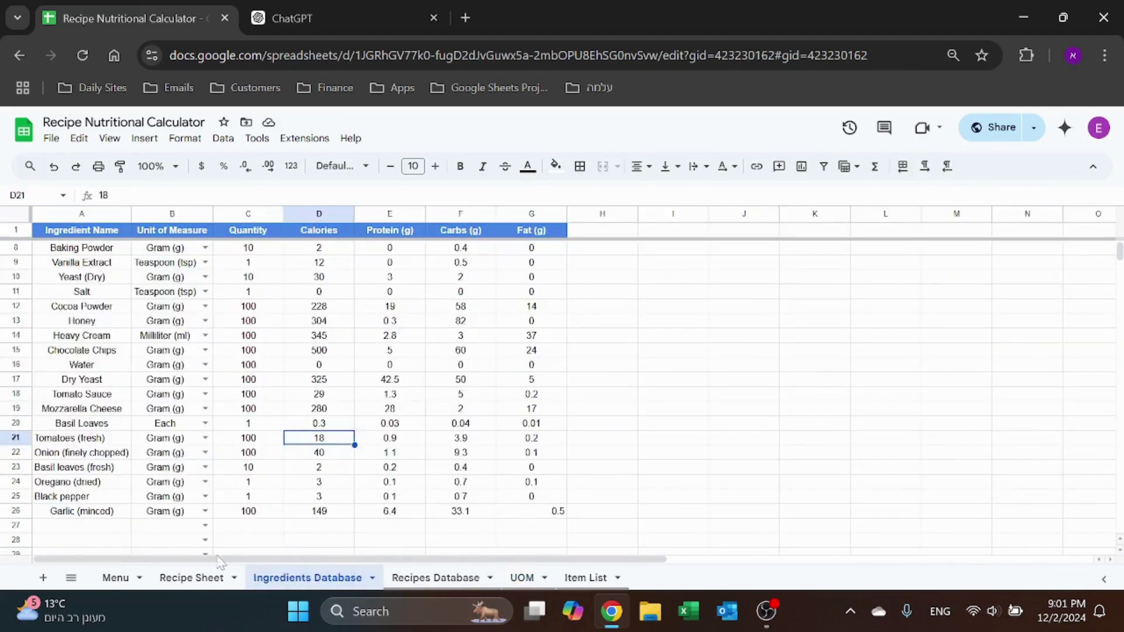
left_click(192, 578)
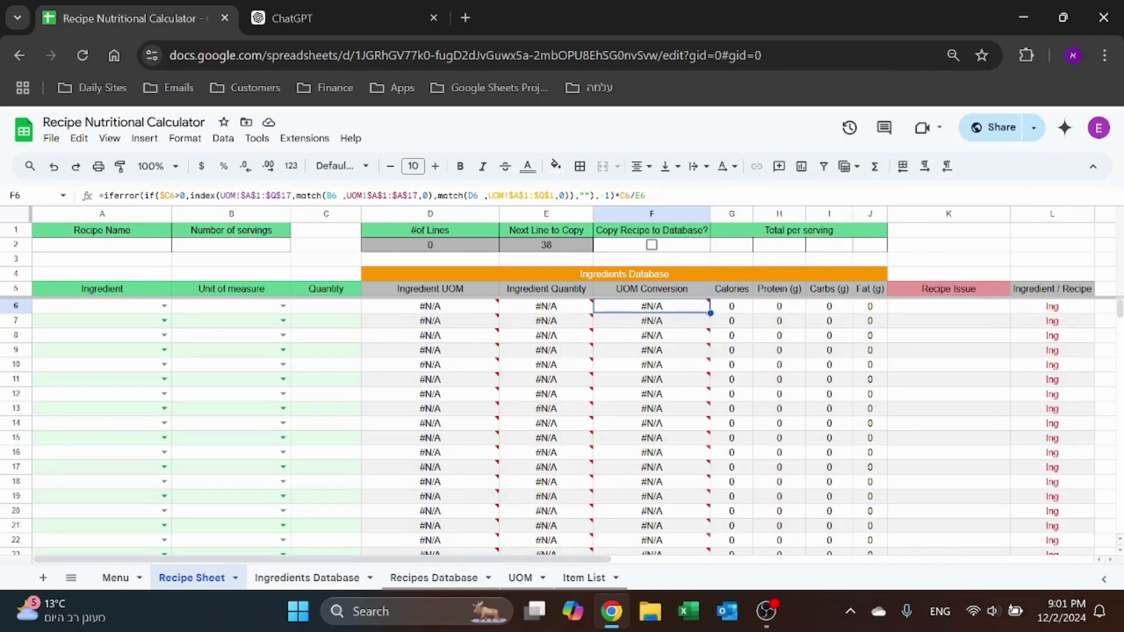
left_click(215, 195)
left_click_drag(215, 196, 291, 196)
key("Escape")
left_click(326, 196)
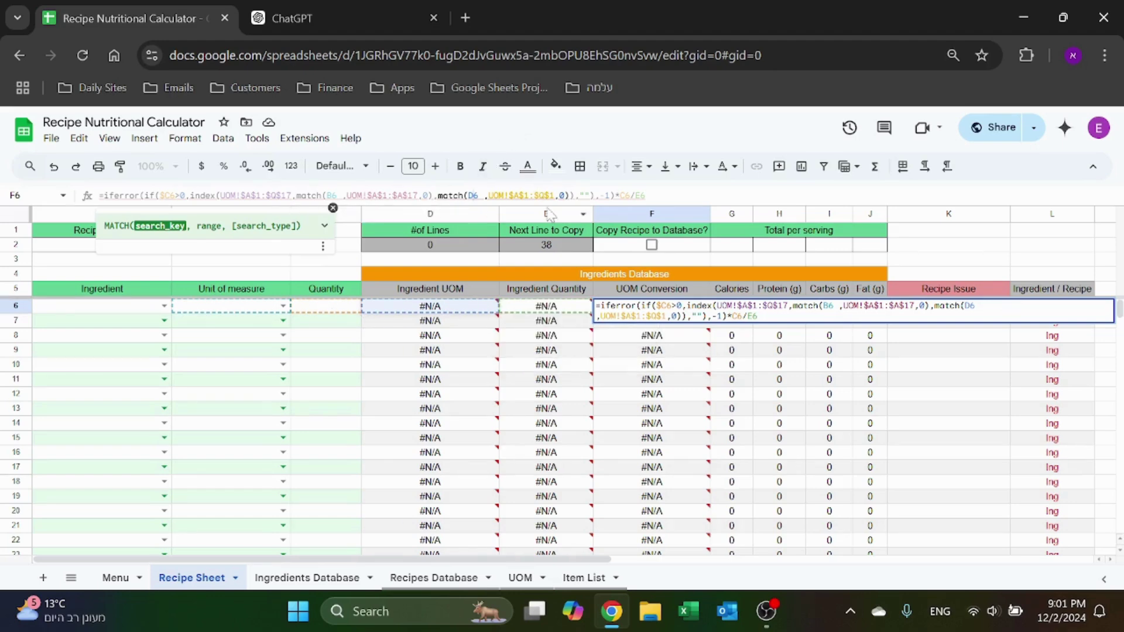
- Review the unit headers A1:O1 in the UOM conversion table
key("Escape")
left_click(519, 577)
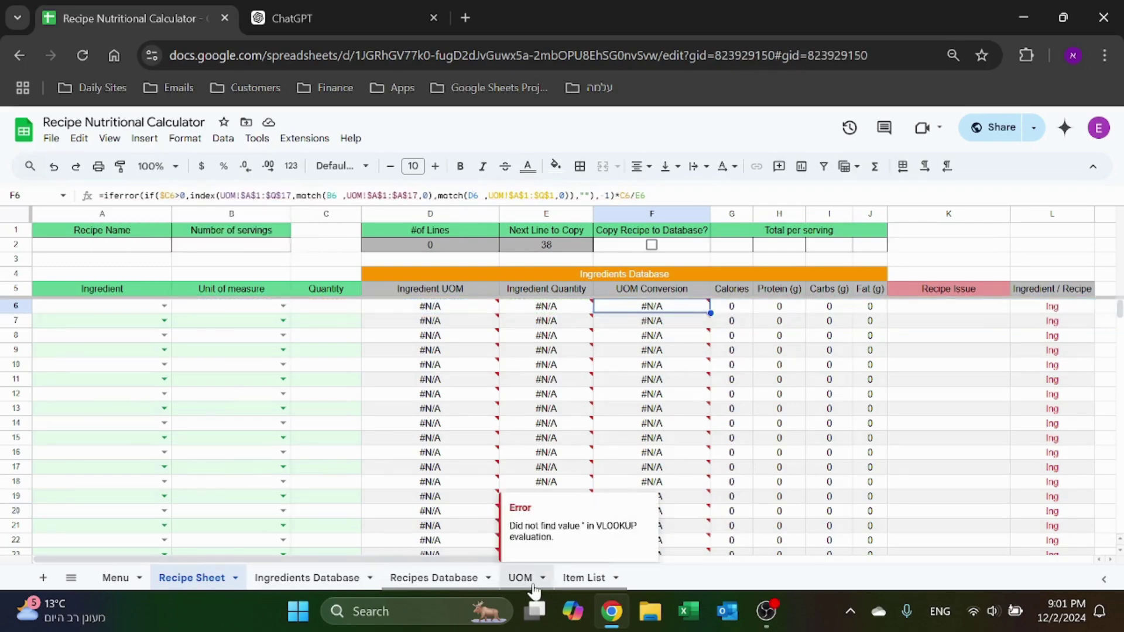
left_click_drag(82, 230, 1090, 230)
left_click(306, 577)
left_click(191, 578)
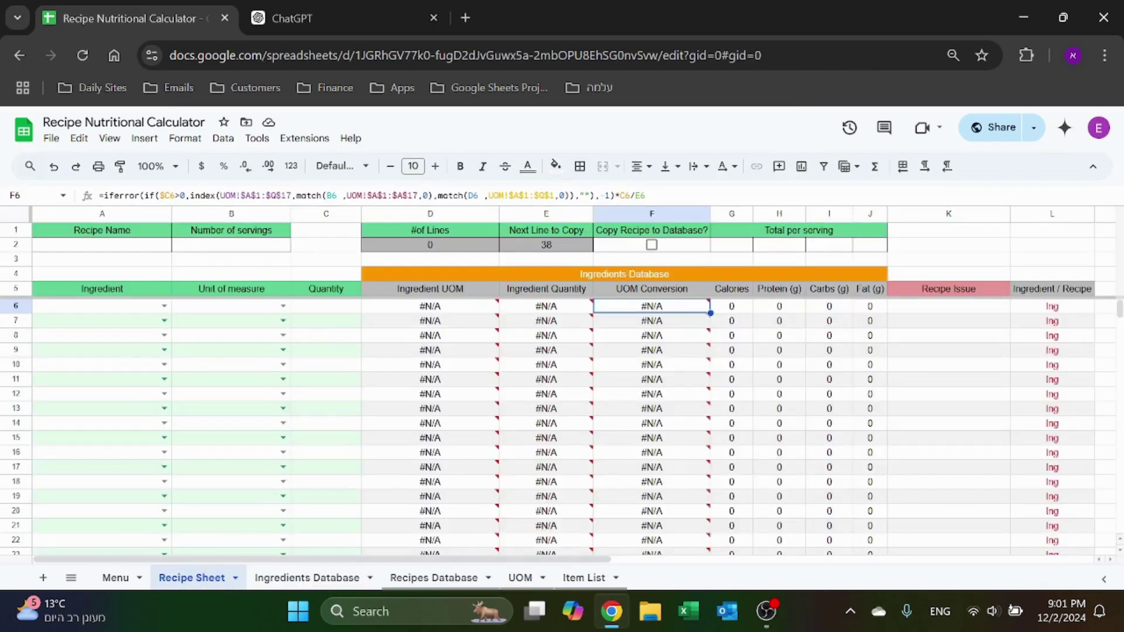
- Read through the F6 formula on the Recipe Sheet without changing it
key("F2")
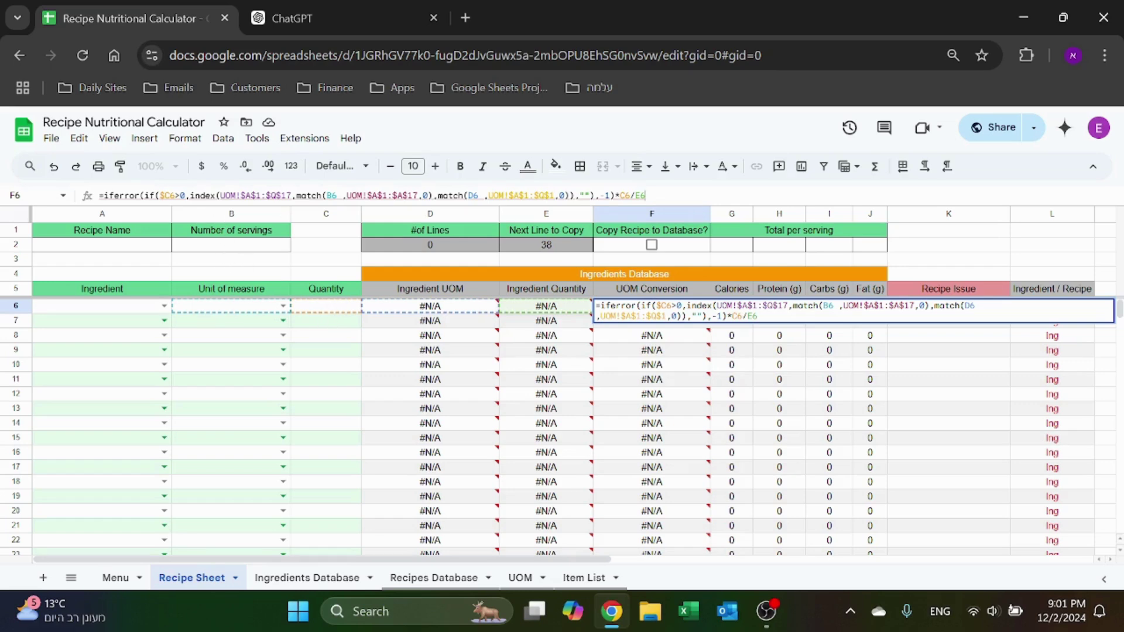
key("Escape")
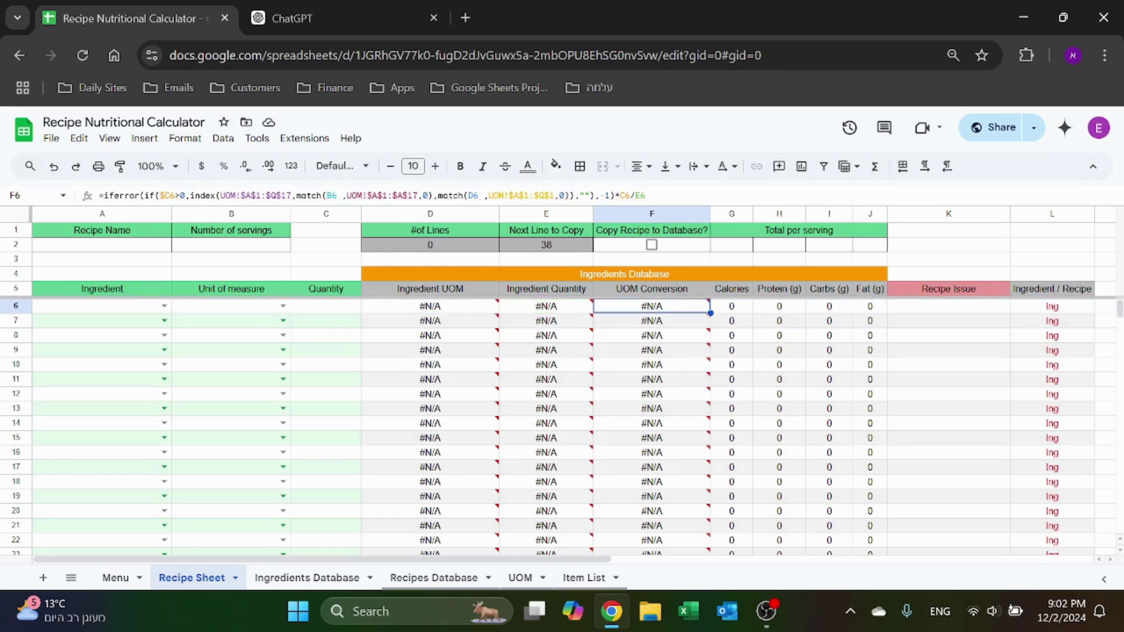
key("F2")
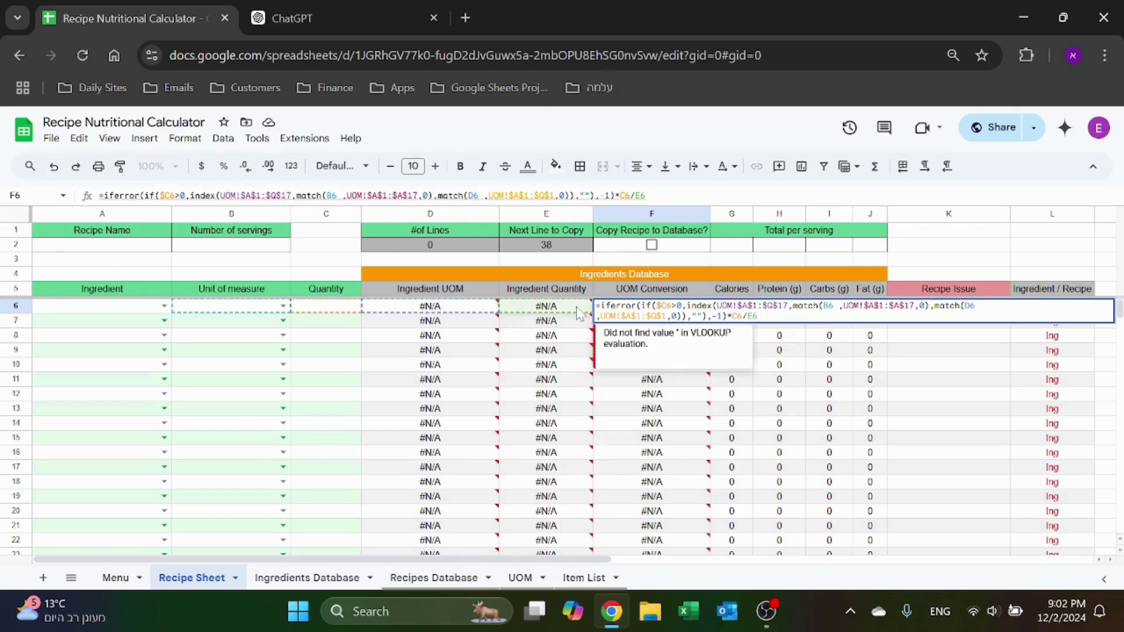
left_click(1006, 255)
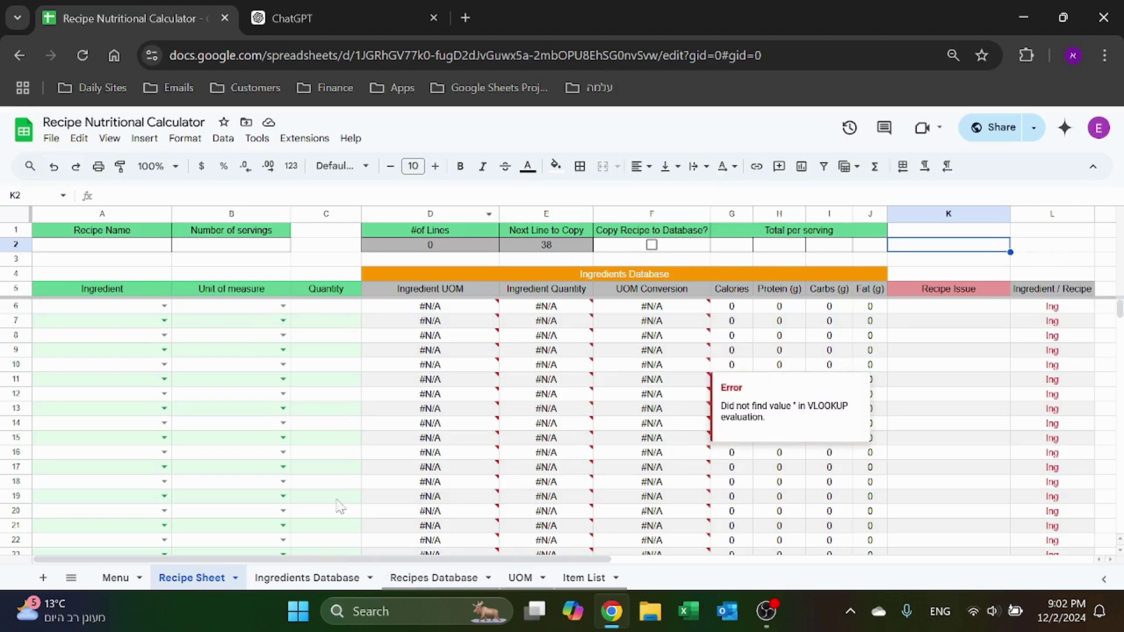
left_click(318, 576)
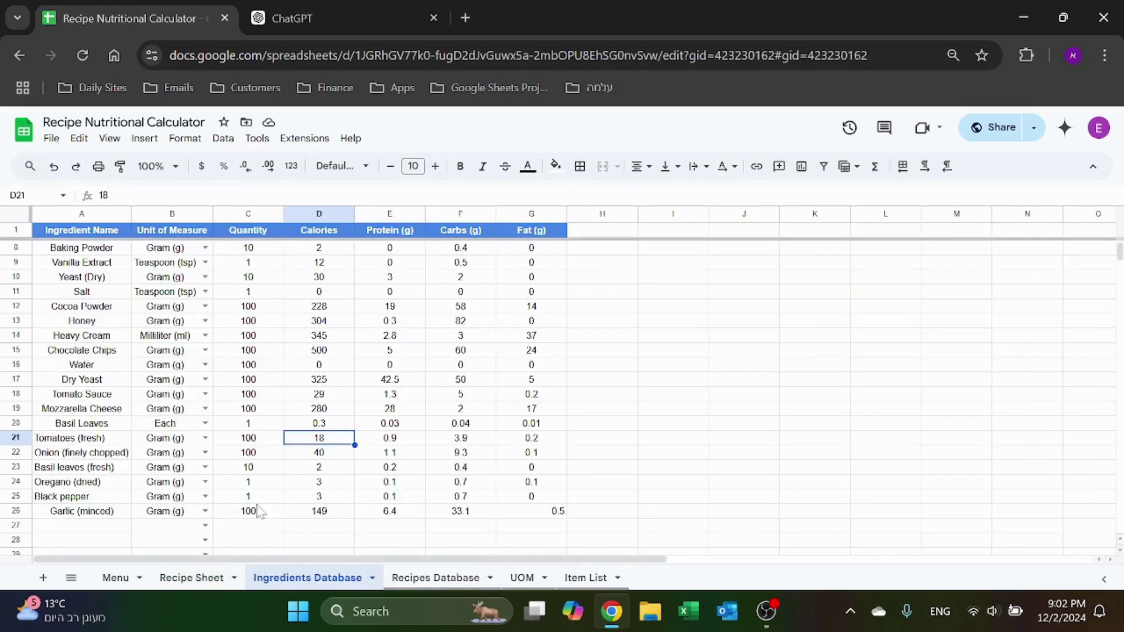
left_click(198, 578)
- Inspect the Protein and Calories formulas in H6 and G6 against the database and Menu sheets
left_click(769, 307)
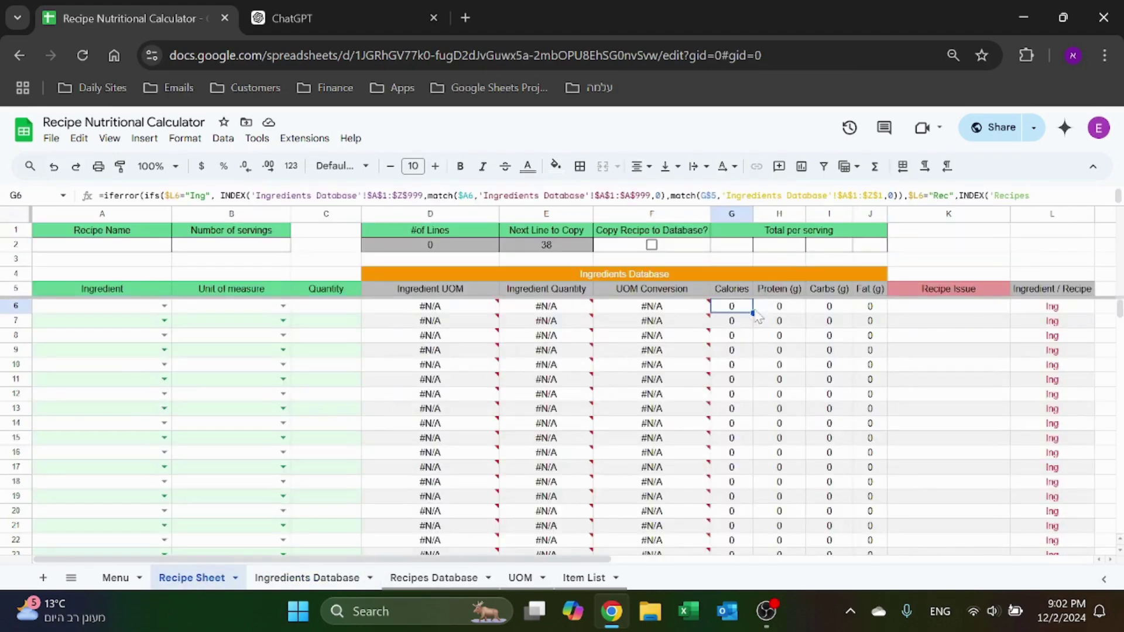
left_click(739, 310)
key("Return")
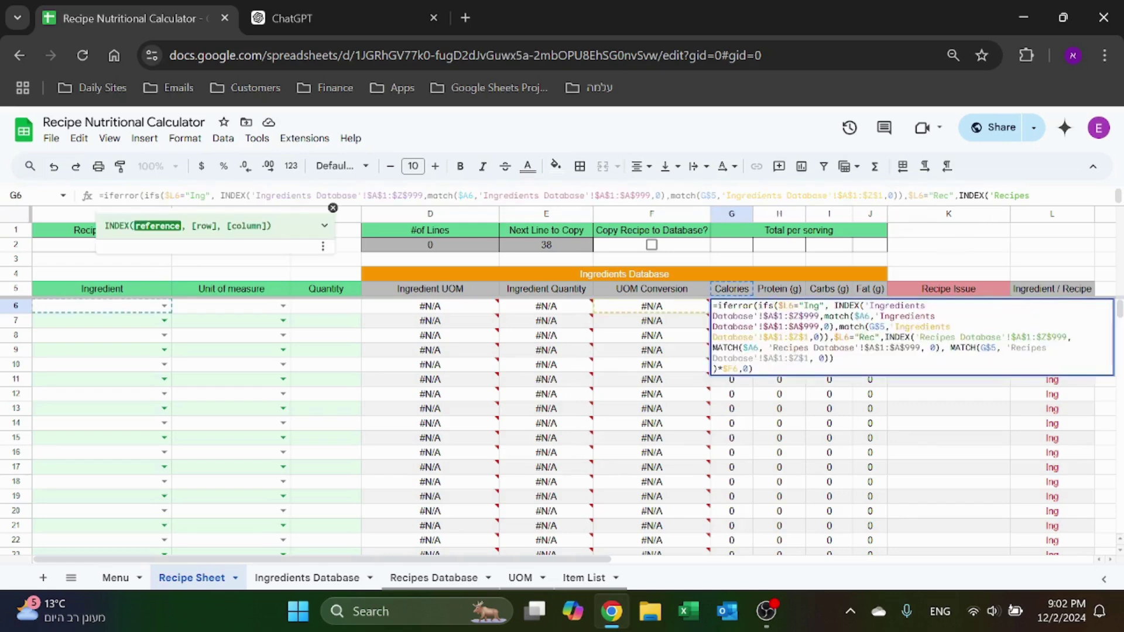
key("Escape")
left_click(319, 581)
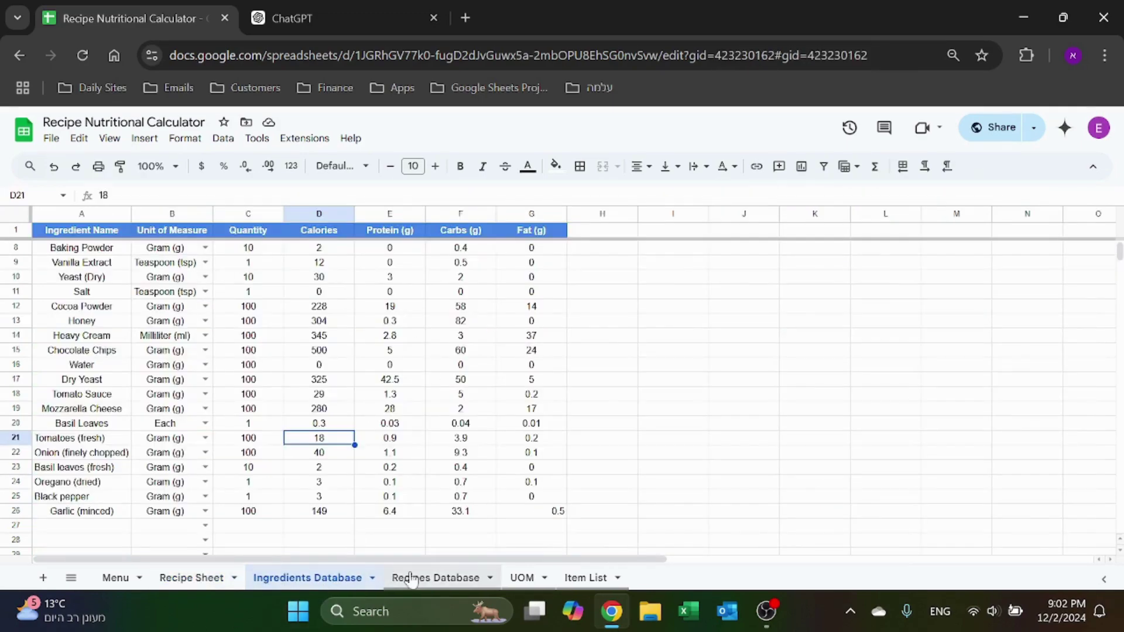
left_click(436, 577)
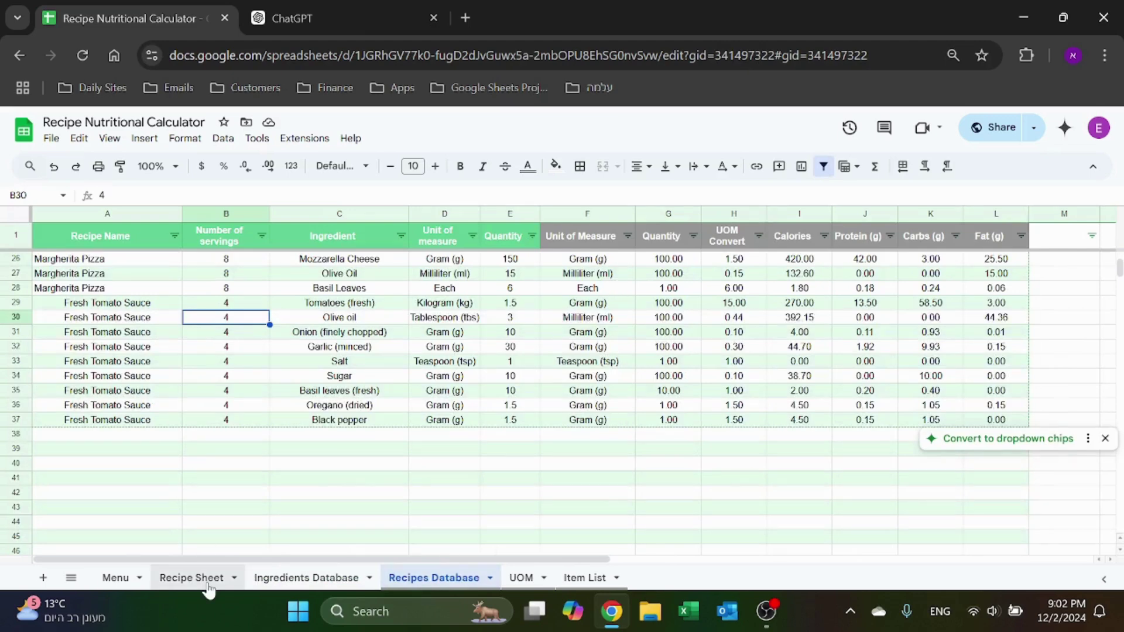
left_click(116, 577)
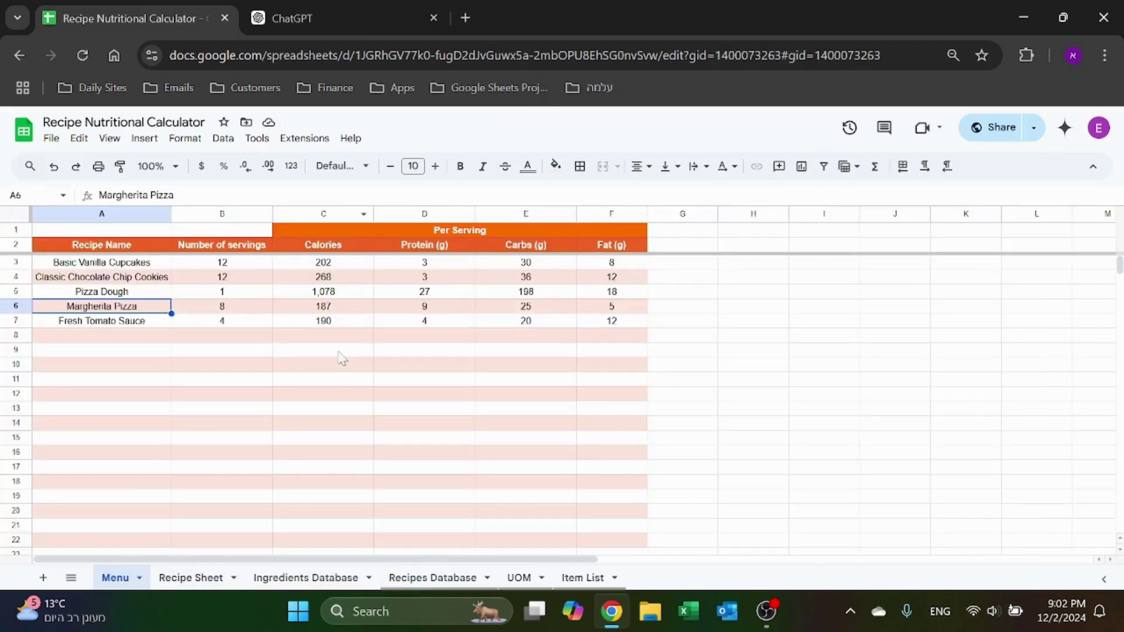
left_click(202, 579)
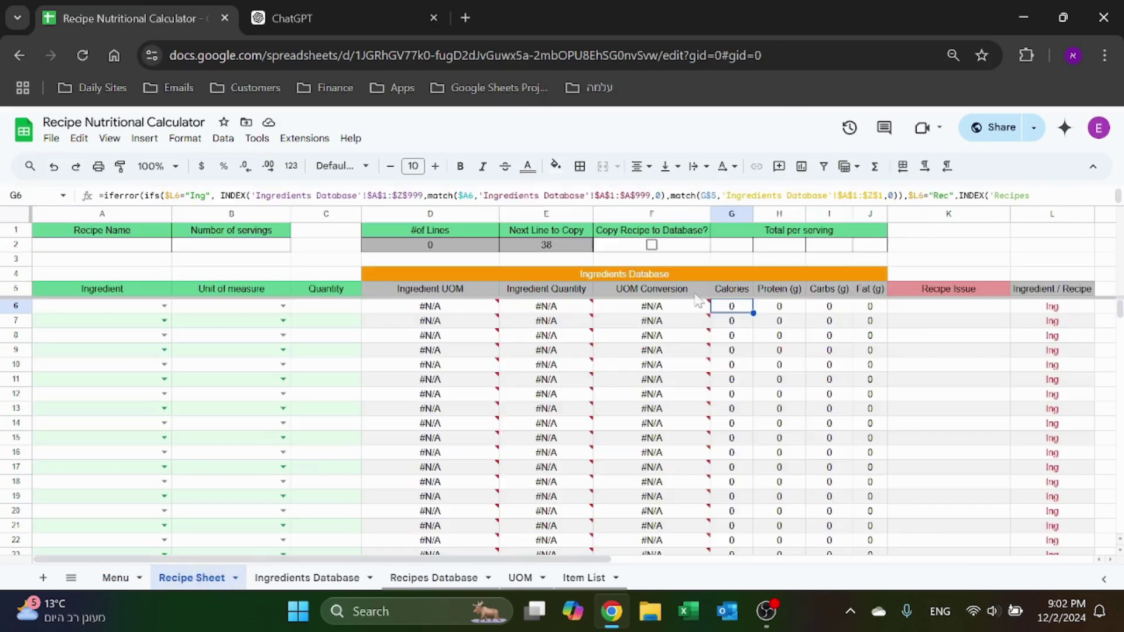
- Read the Calories formula in G6 and the Carbs formula in I6
mouse_move(699, 307)
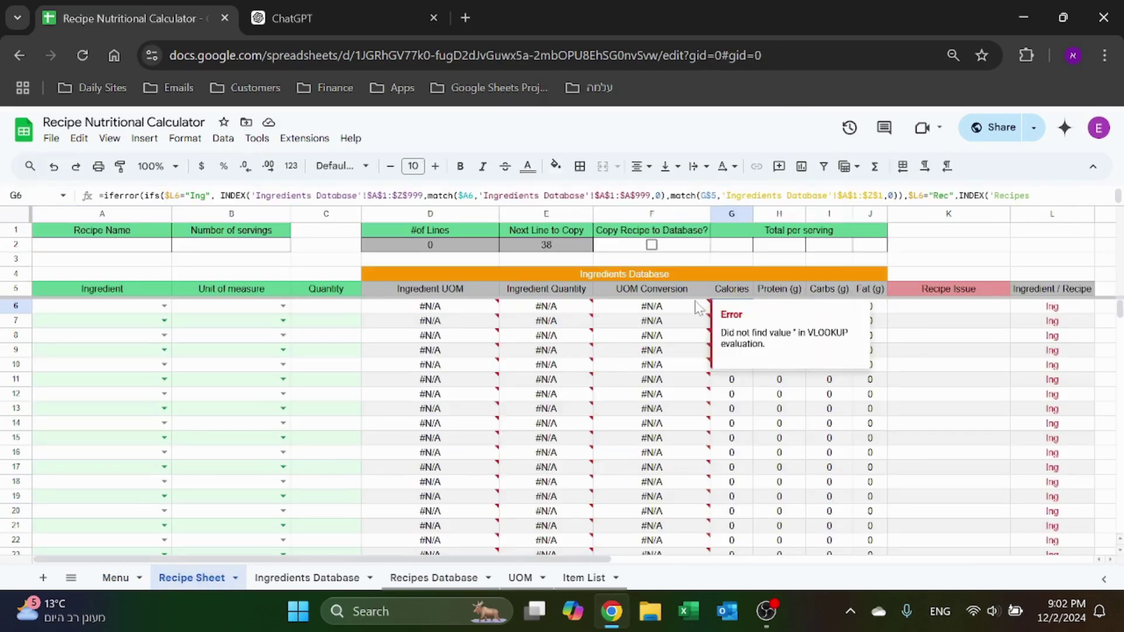
left_click(1112, 195)
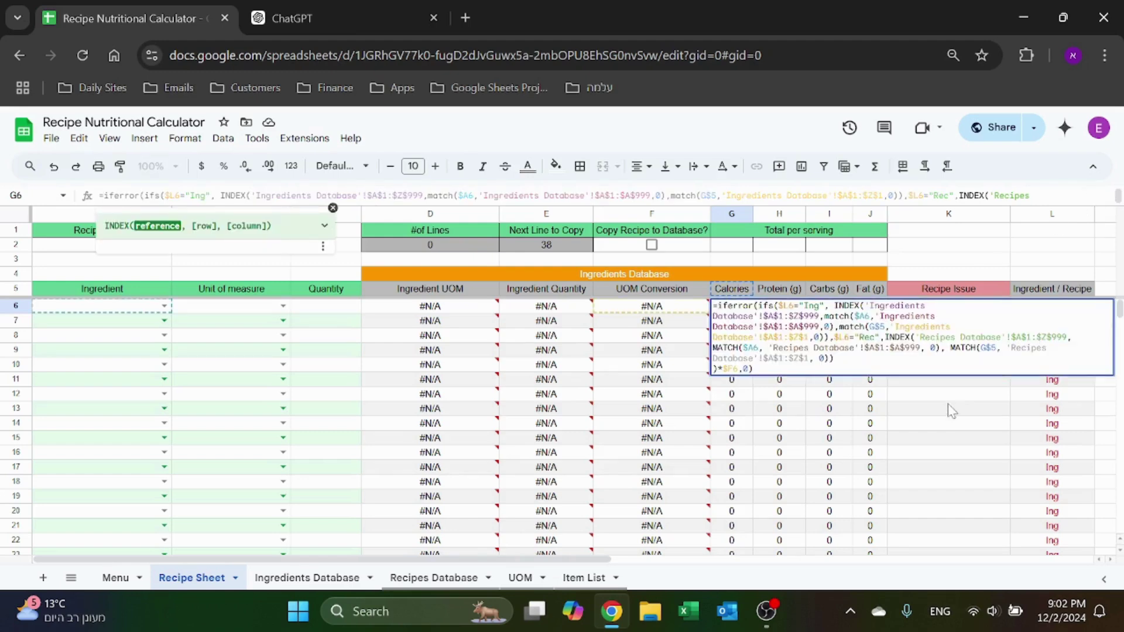
key("Escape")
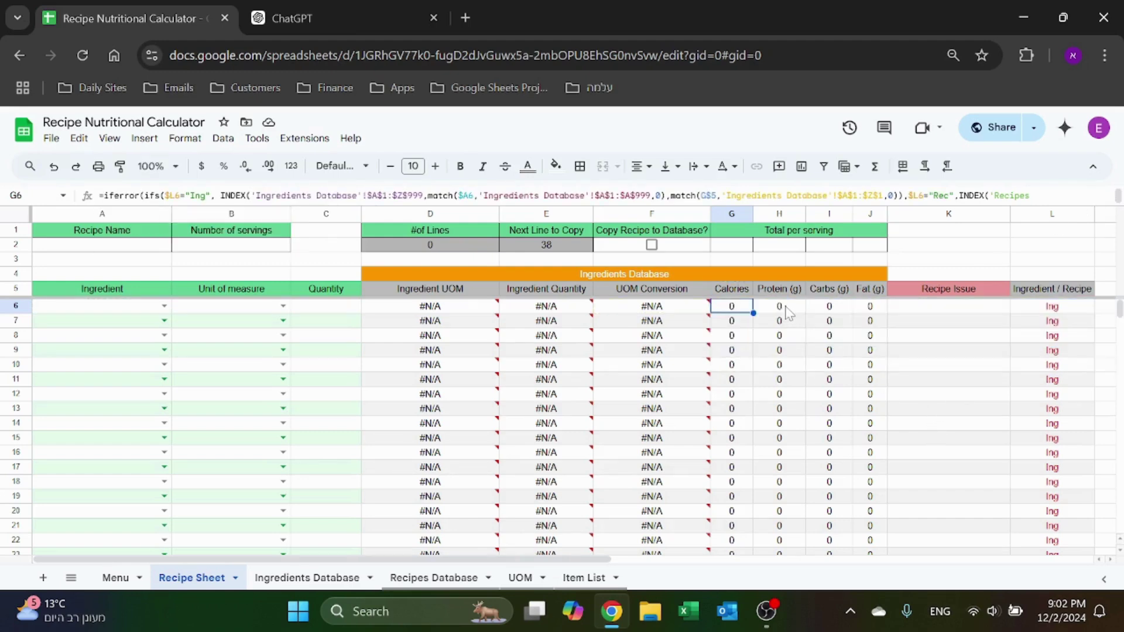
key("Right")
key("Right")
key("Return")
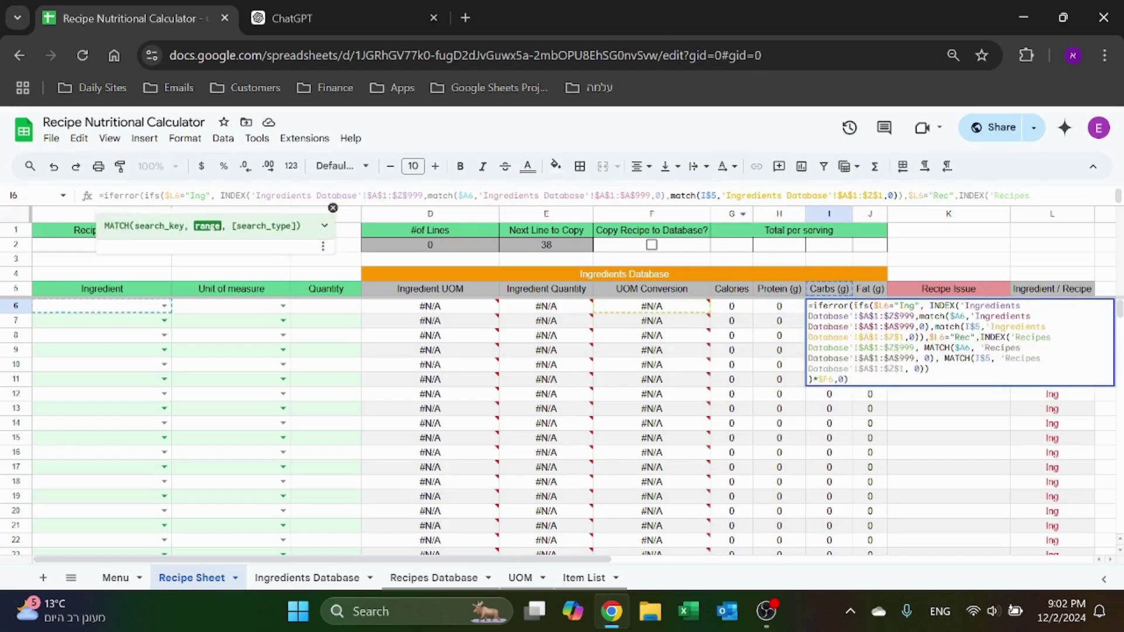
key("Escape")
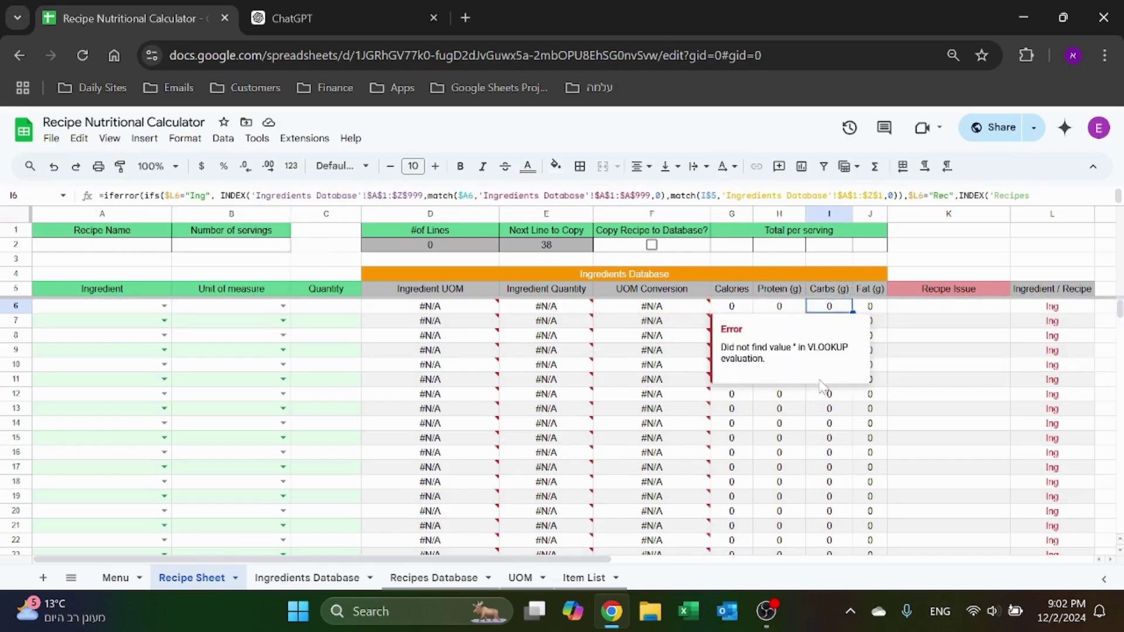
- Inspect the Recipe Issue formula in K6 and L6, then dismiss the error message
left_click(959, 314)
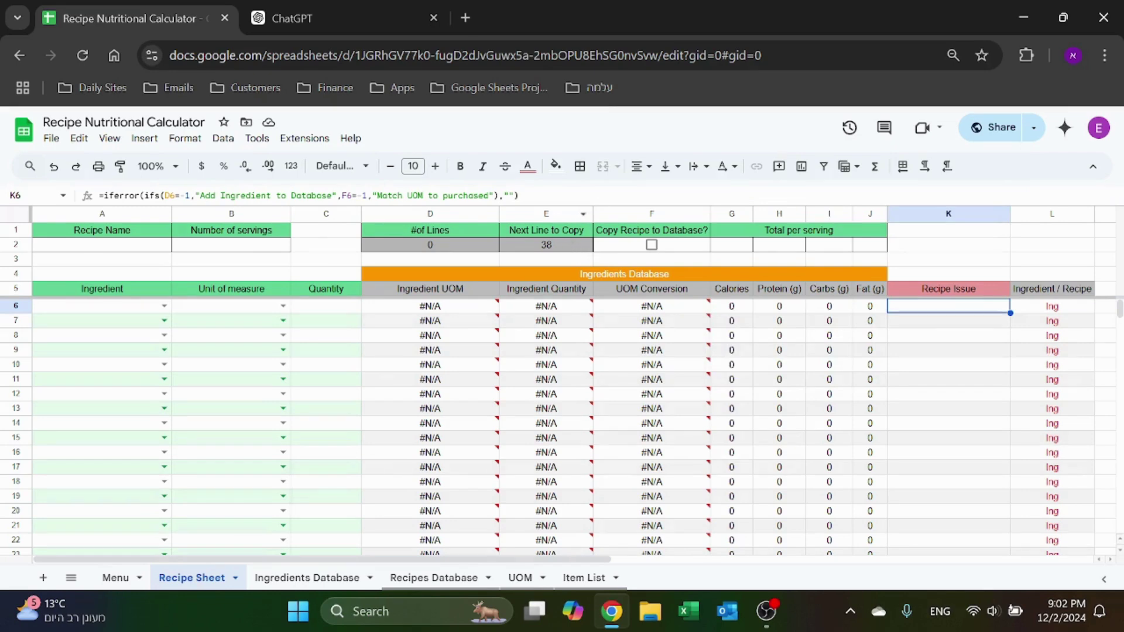
key("Return")
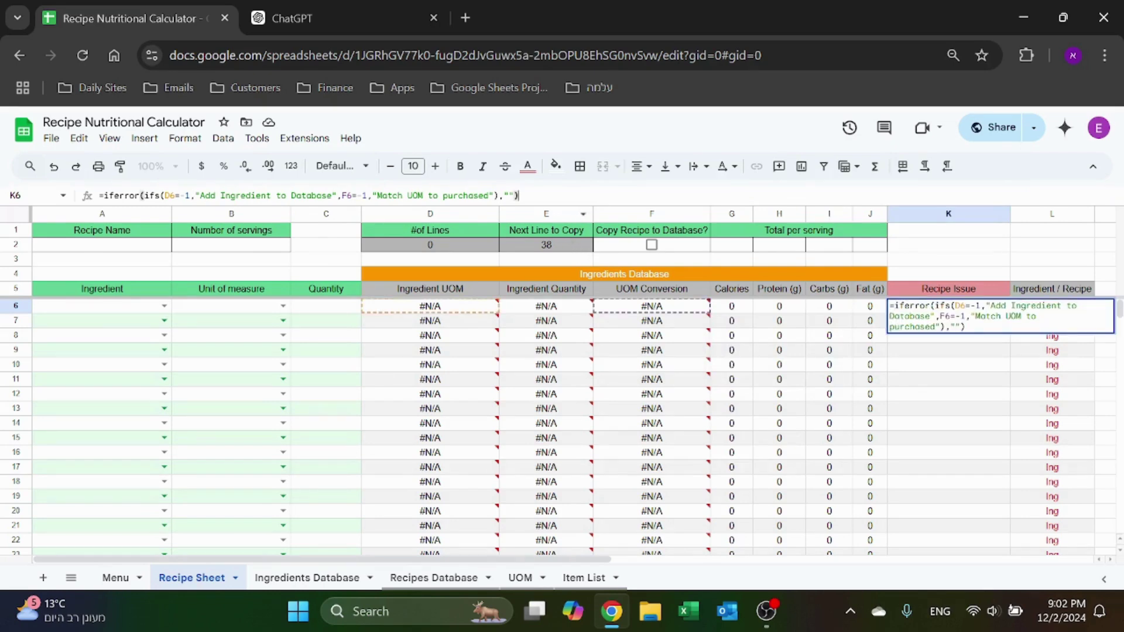
key("Escape")
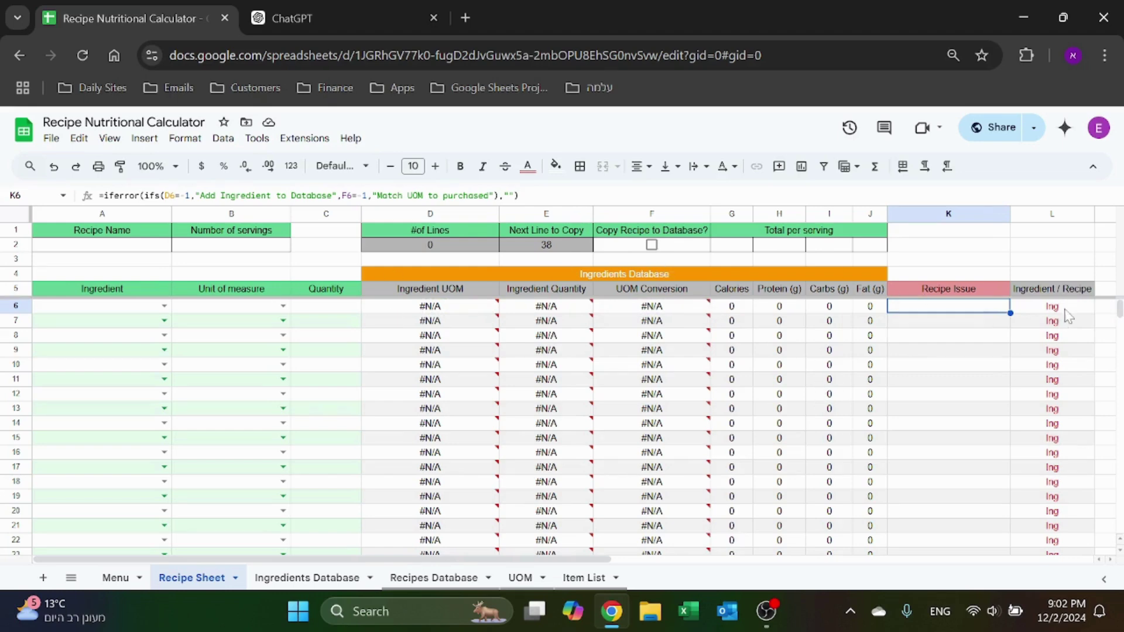
left_click(1056, 309)
mouse_move(683, 445)
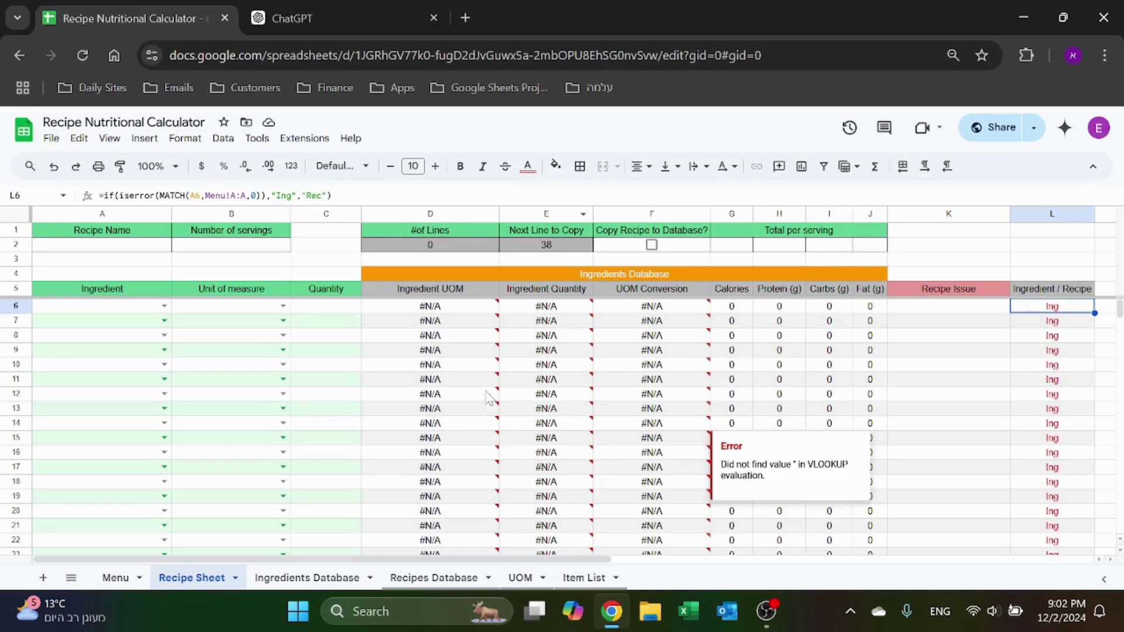
left_click(950, 275)
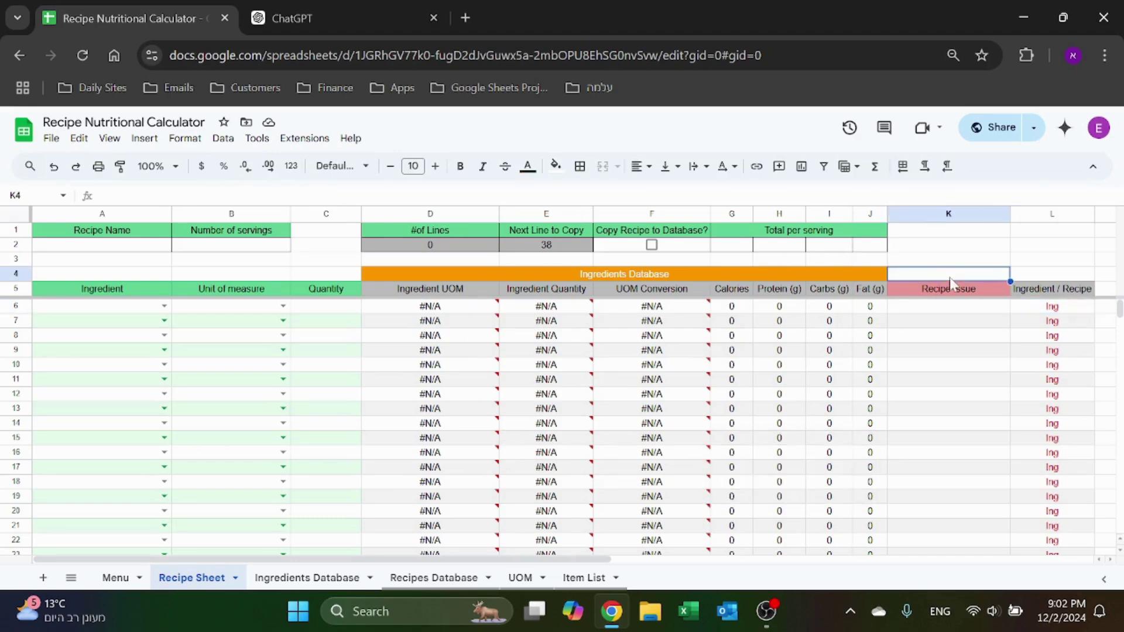
left_click(263, 139)
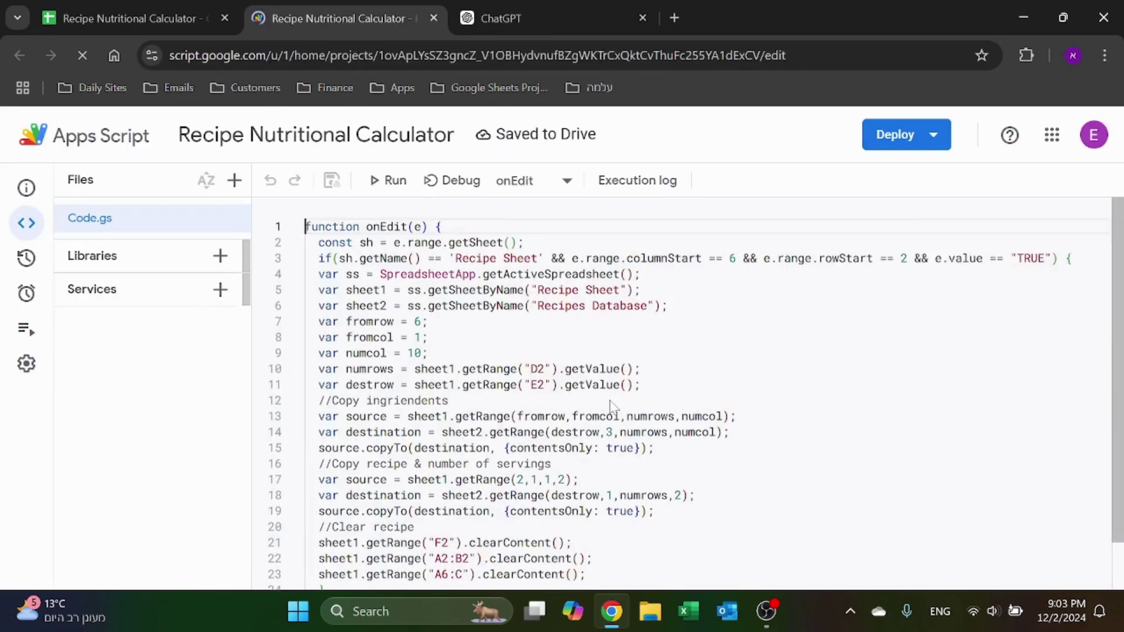
- Dismiss the signed-in account notice and read through the onEdit code in Code.gs
left_click(1056, 308)
scroll(819, 351, "down", 1)
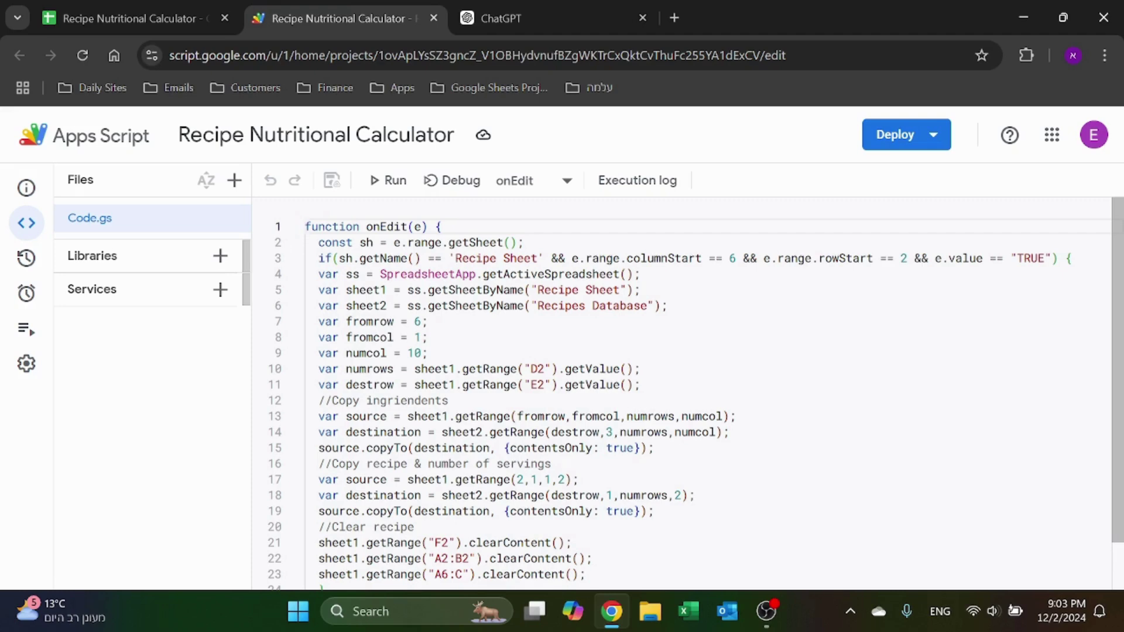
left_click(134, 18)
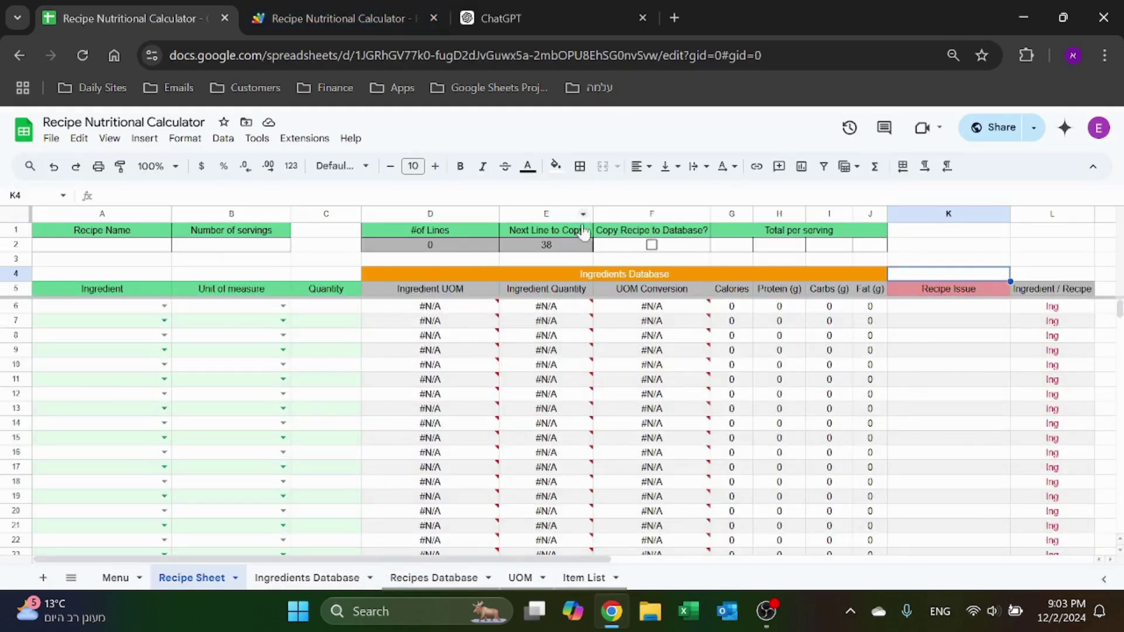
left_click(339, 18)
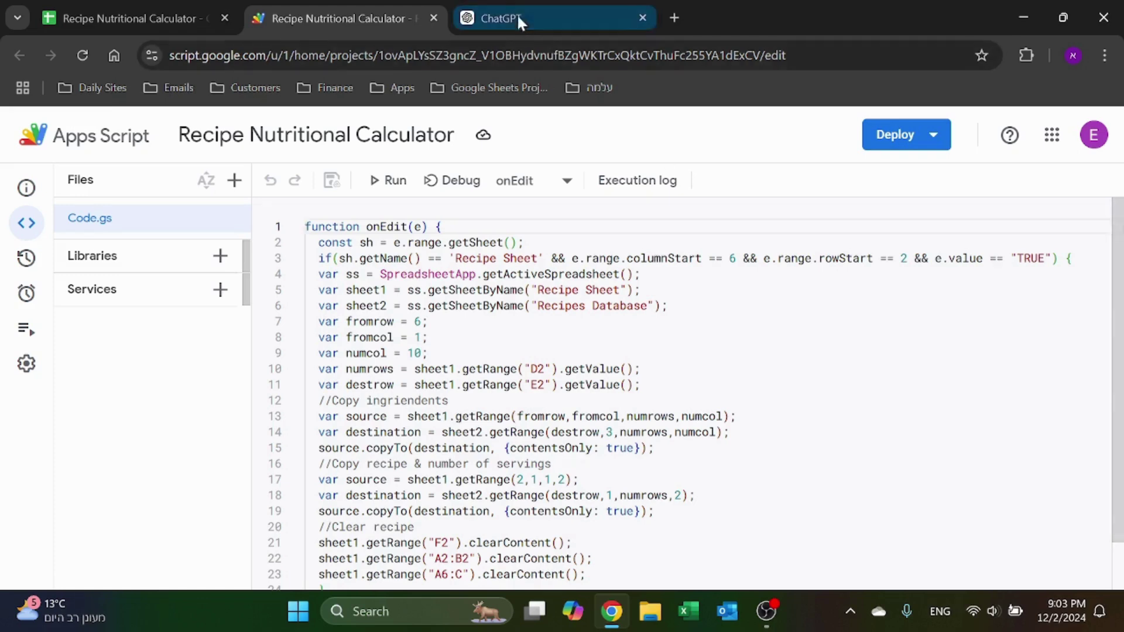
left_click(128, 18)
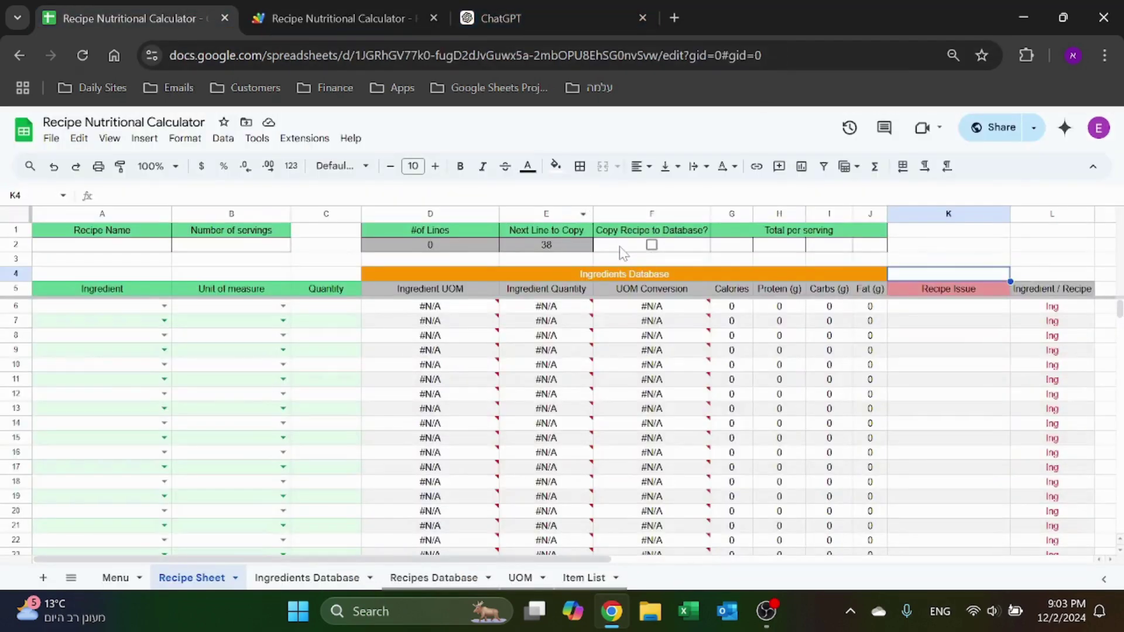
left_click(316, 17)
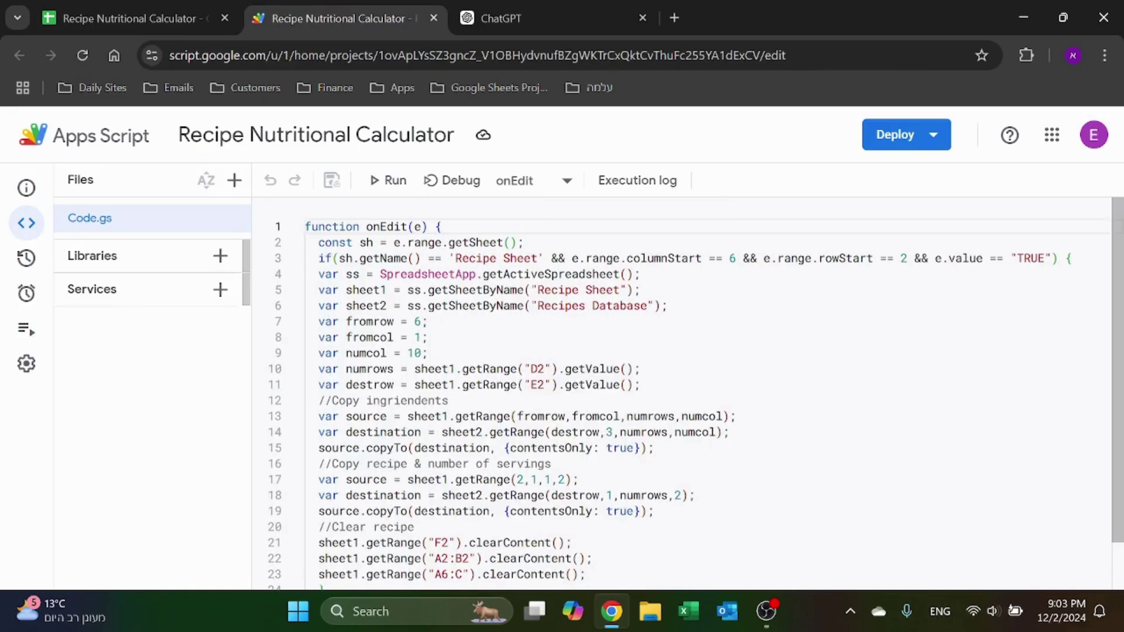
scroll(696, 394, "down", 1)
scroll(695, 394, "up", 1)
scroll(695, 394, "down", 1)
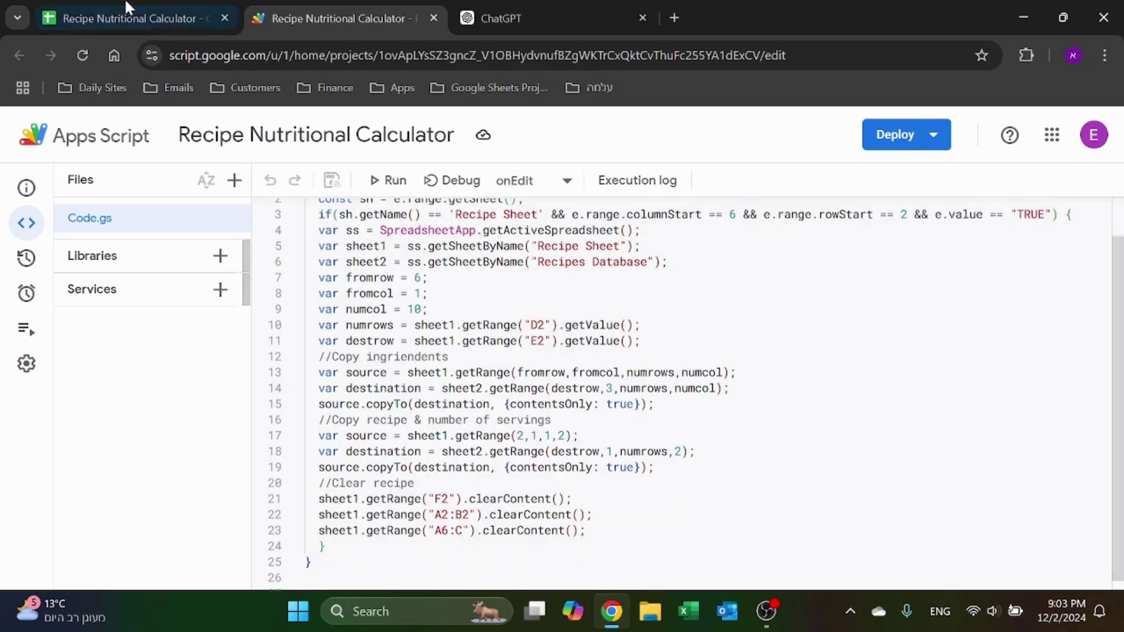
- Compare the #of Lines (D2) and Next Line to Copy (E2) formulas with the code
left_click(146, 19)
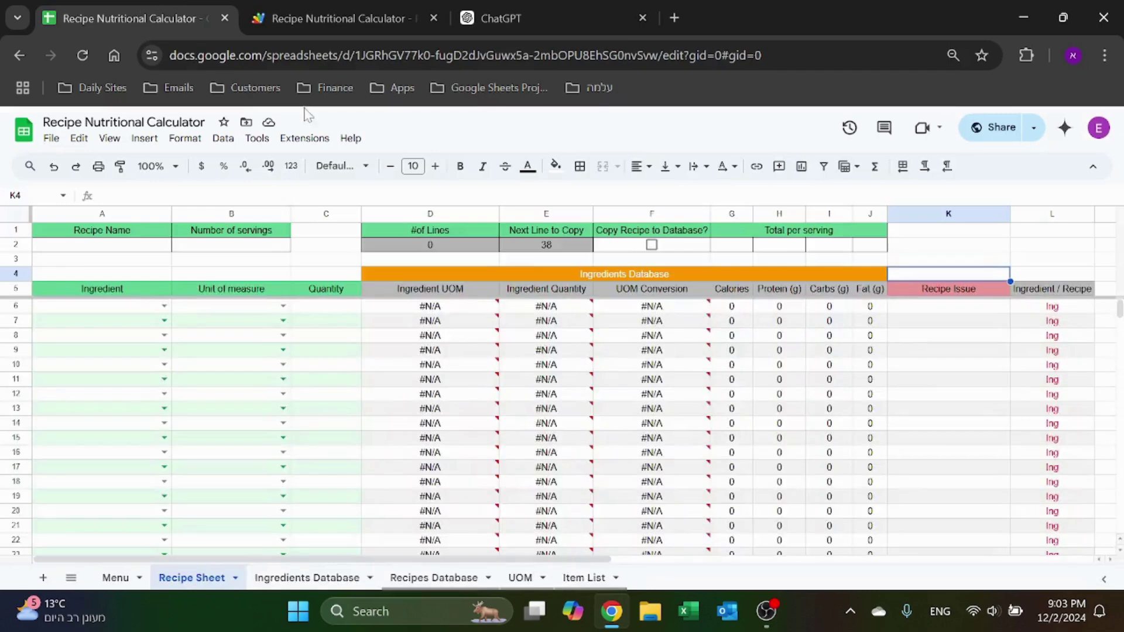
left_click(539, 249)
left_click(463, 252)
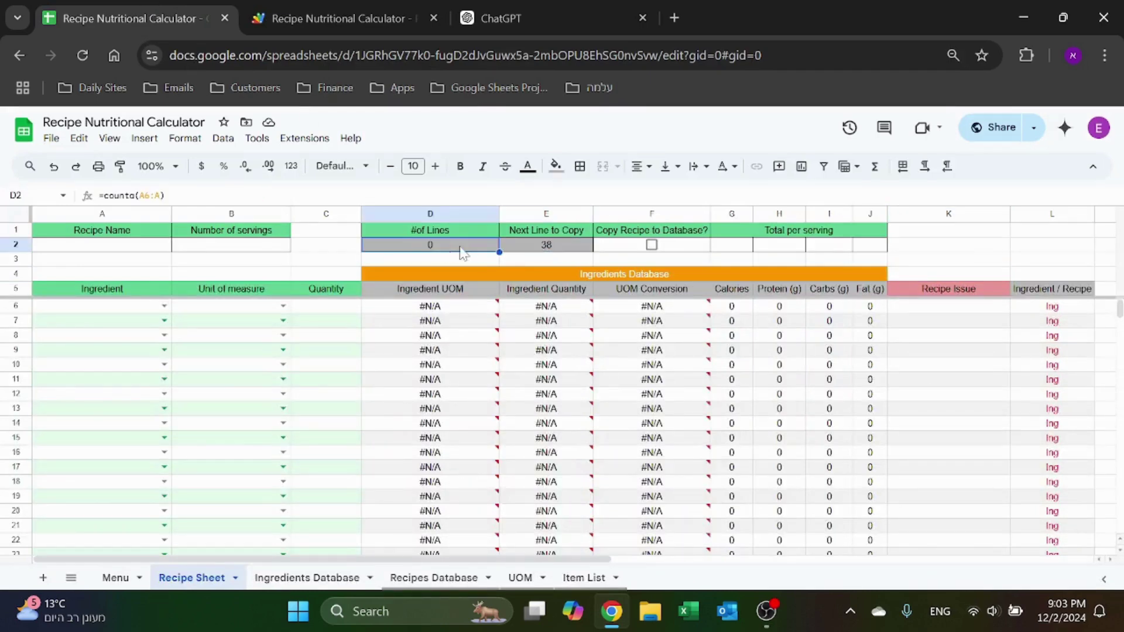
left_click(511, 251)
left_click(355, 1)
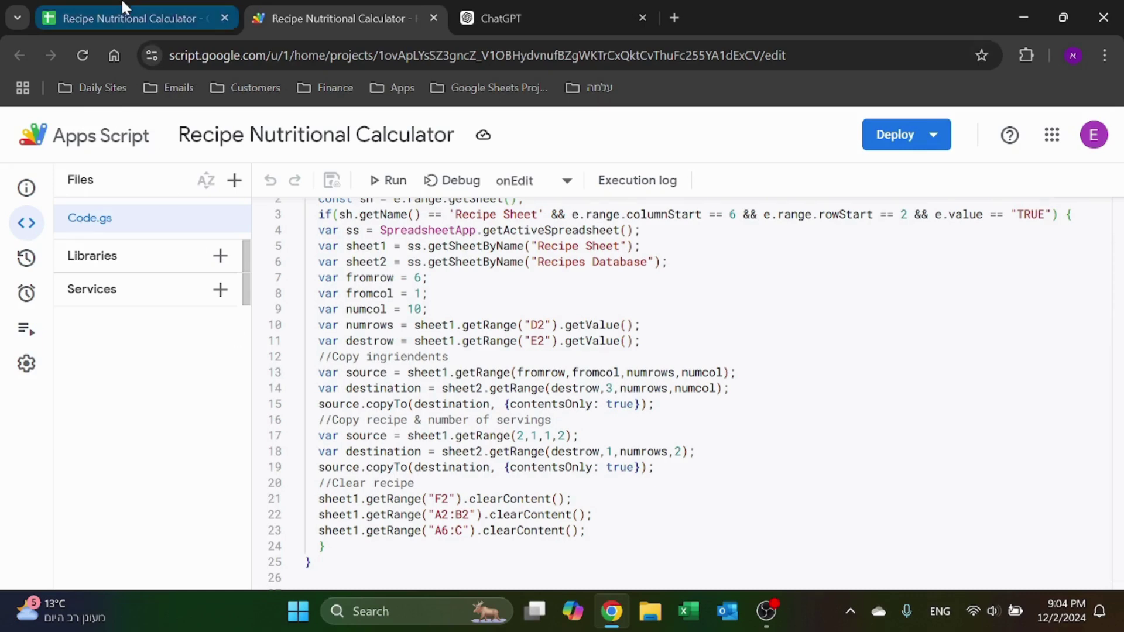
- On the Recipe Sheet, highlight the recipe name and servings input cells A2:B2
left_click(123, 16)
left_click_drag(137, 246, 226, 245)
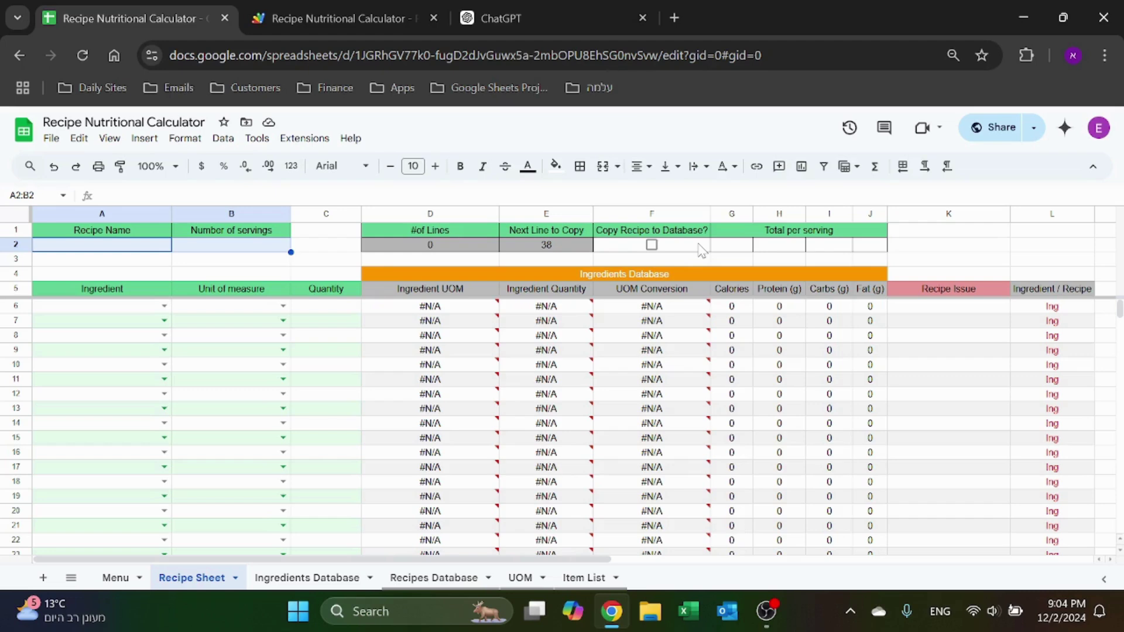
left_click(340, 264)
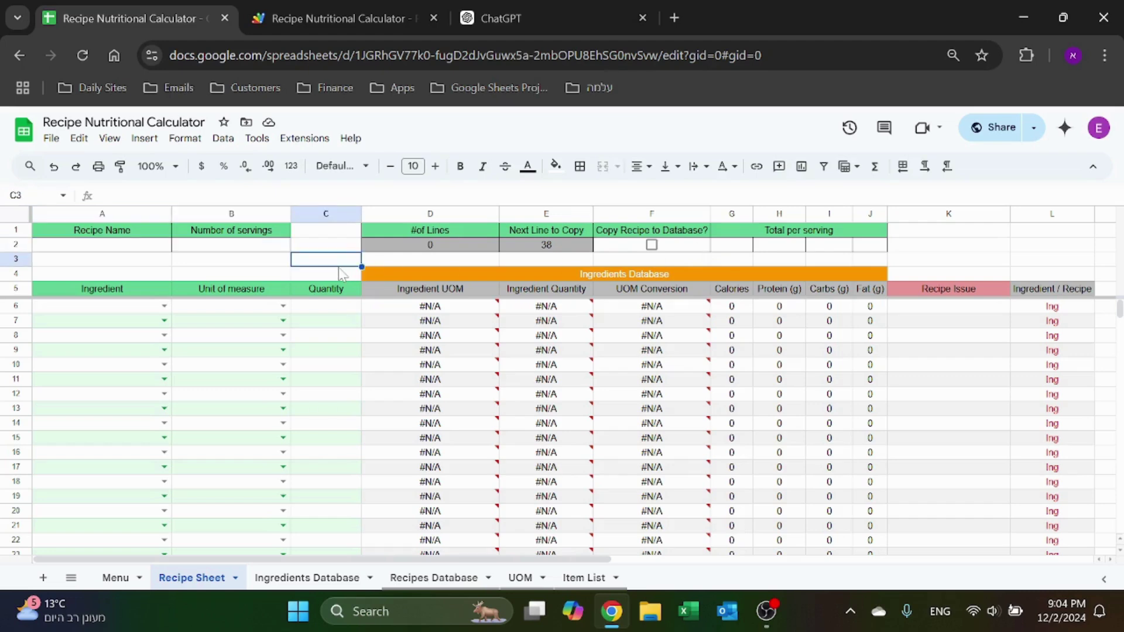
- On the Menu sheet, review the A3 UNIQUE recipe-name formula and B3–B5 servings against Recipes Database
left_click(114, 579)
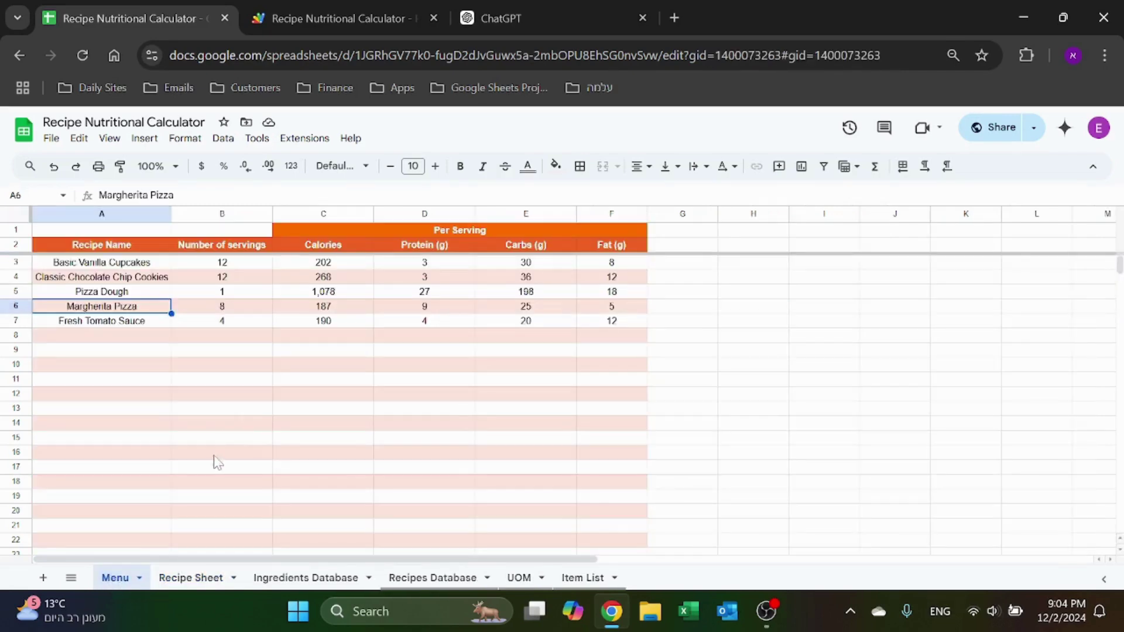
left_click(145, 267)
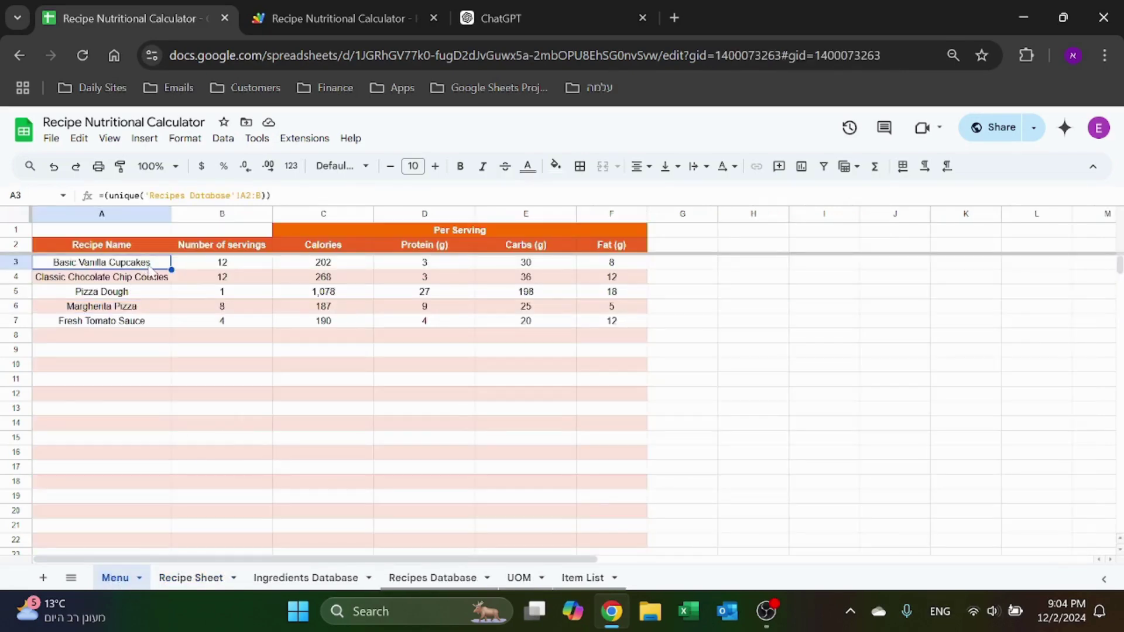
left_click(404, 585)
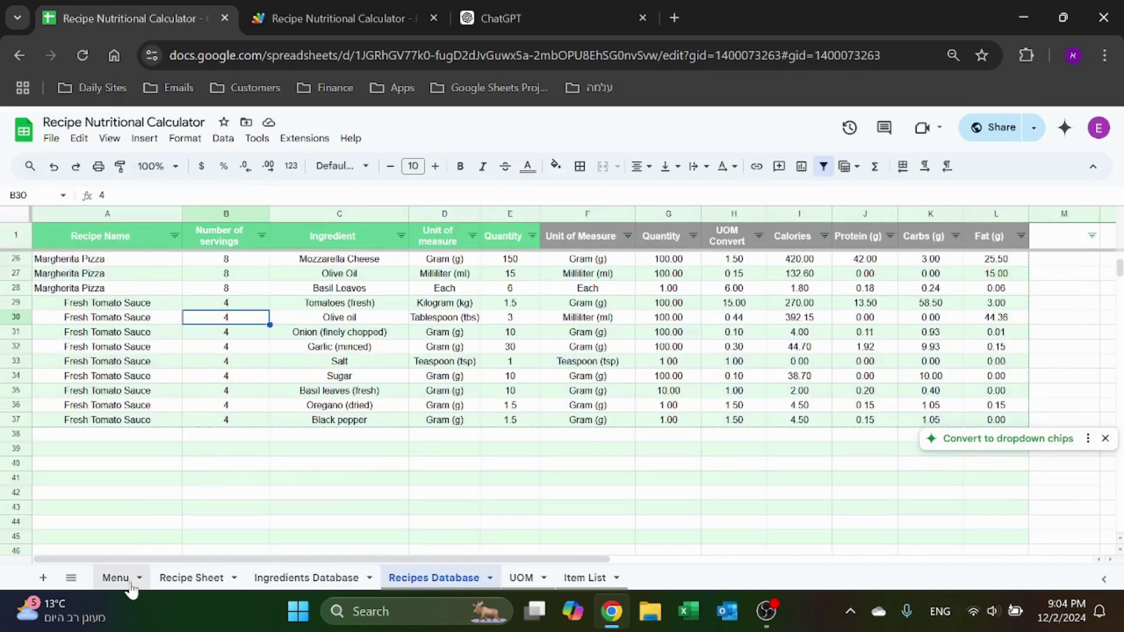
left_click(128, 582)
left_click(244, 265)
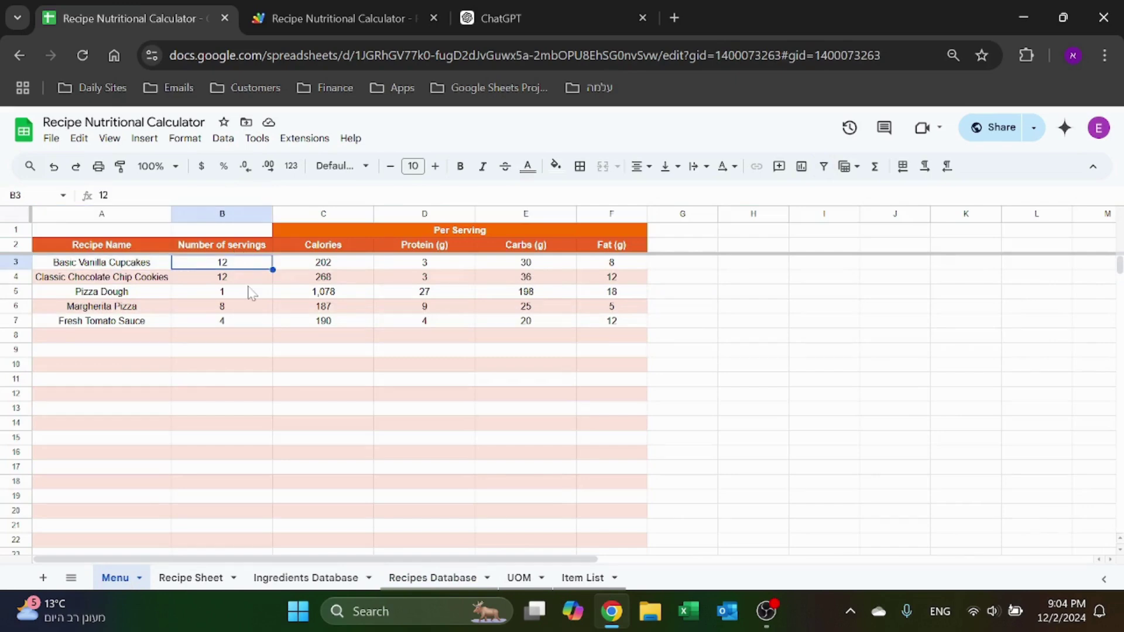
left_click(250, 291)
left_click(120, 262)
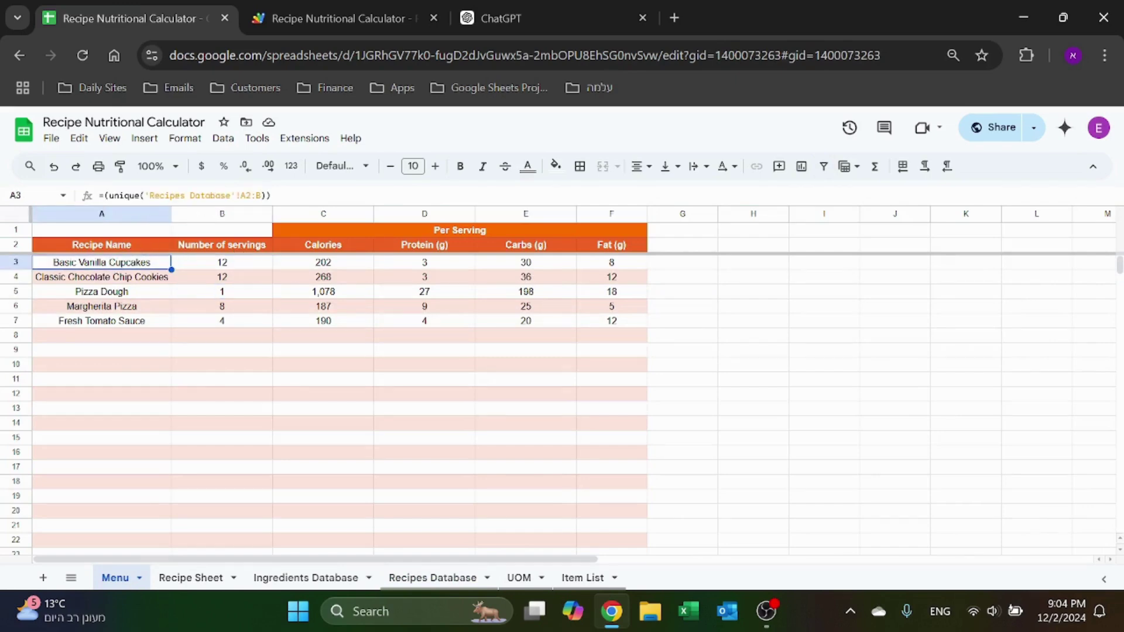
left_click(434, 578)
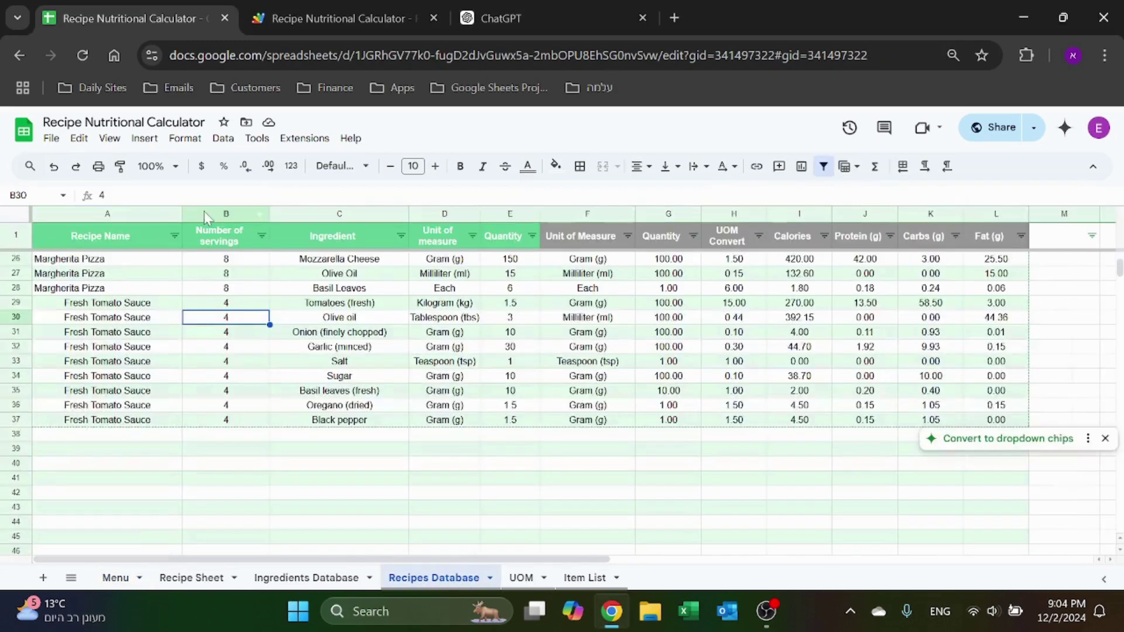
left_click(116, 578)
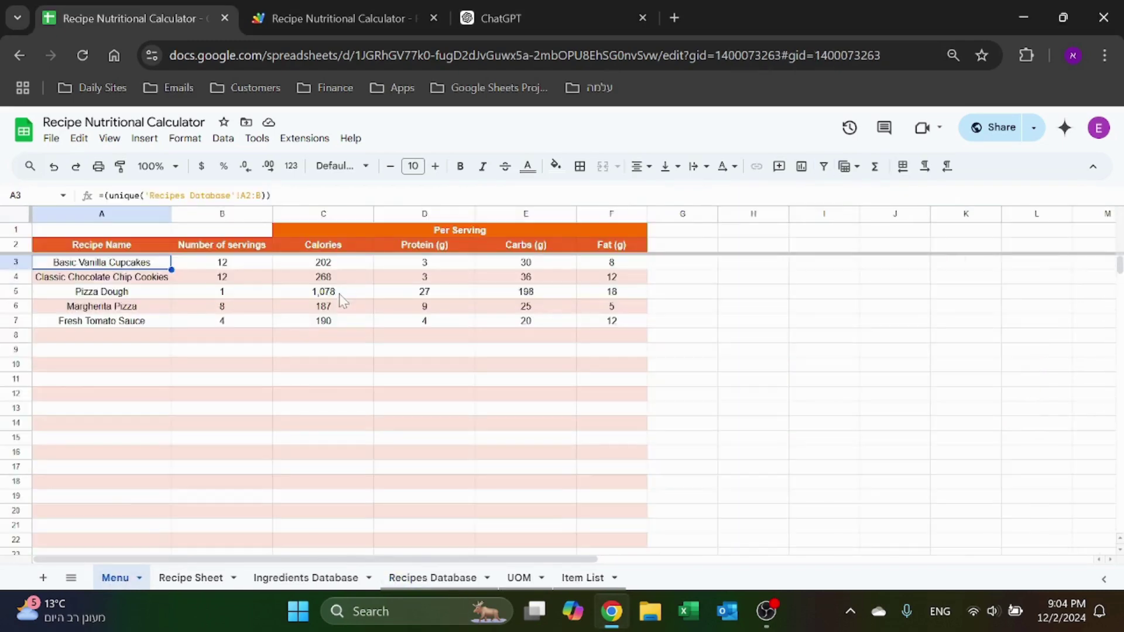
- Inspect the Calories, Protein and Carbs formulas in C3–E3, showing C3's formula in-cell
left_click(354, 268)
left_click(440, 264)
left_click(533, 270)
left_click(307, 263)
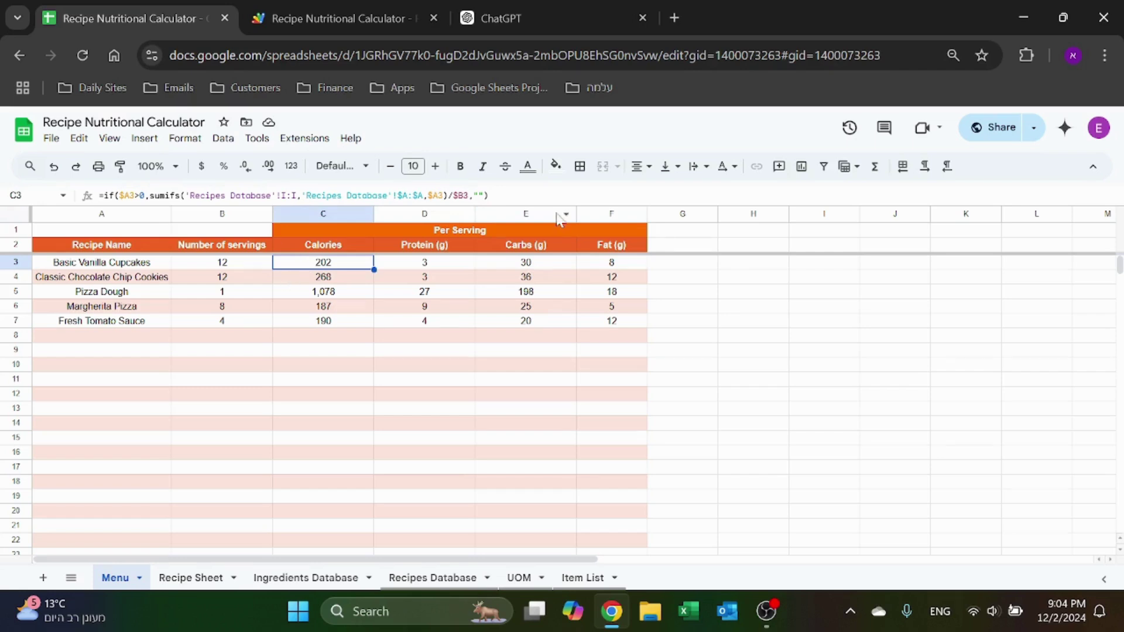
key("F2")
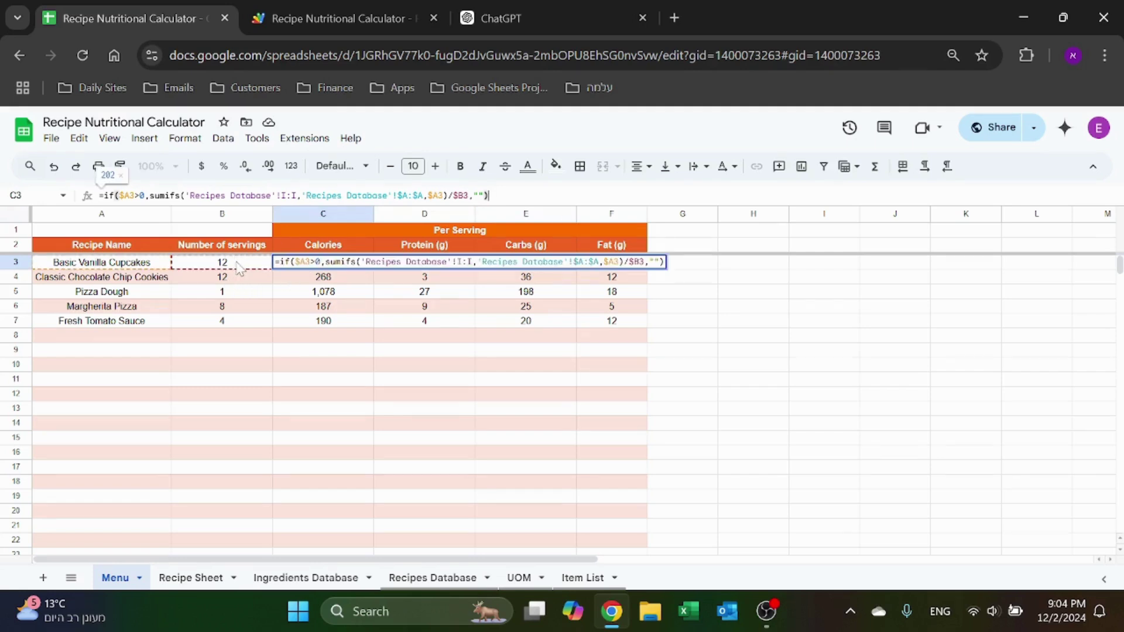
key("Escape")
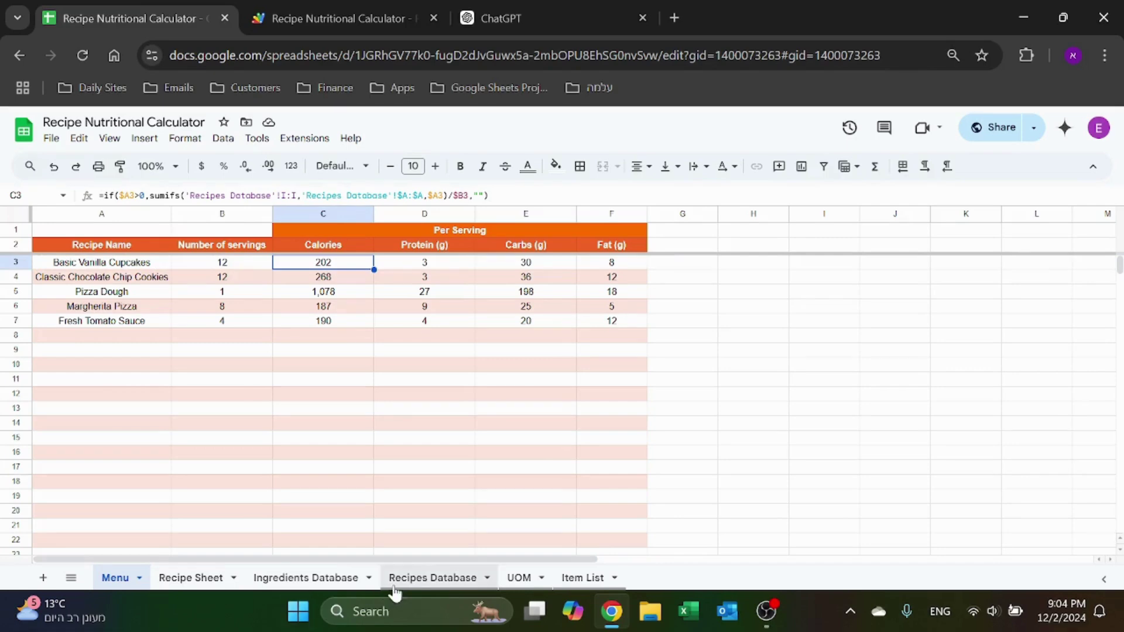
- Compare Recipes Database nutrient columns I–L with the SUMIFS formulas in Menu cells C3–F3
left_click(426, 579)
left_click_drag(799, 214, 997, 213)
left_click(529, 465)
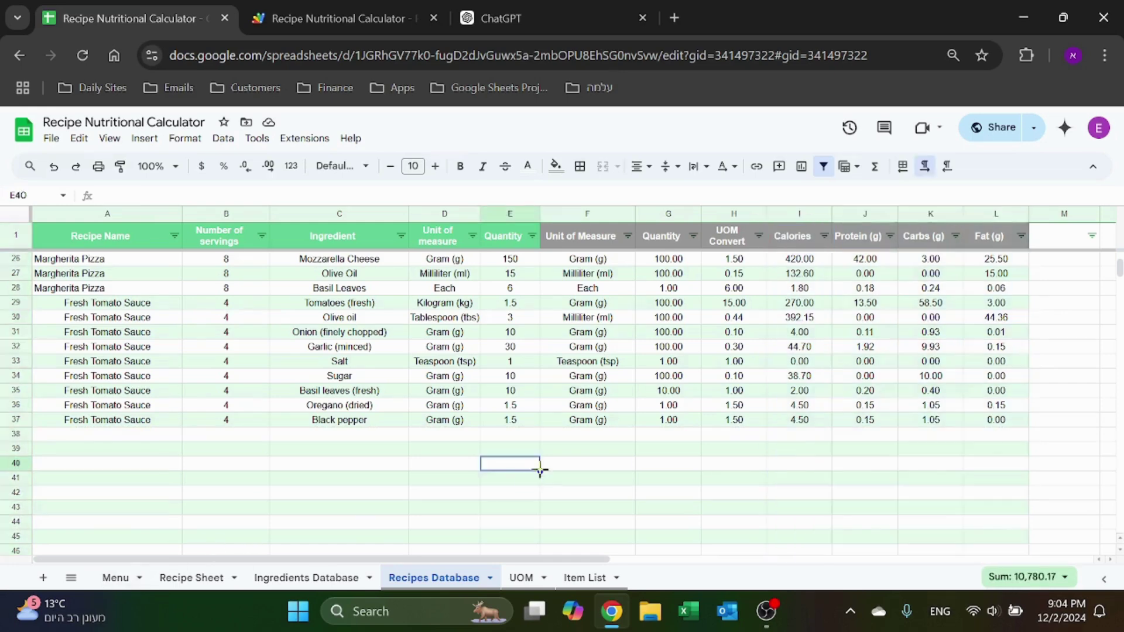
left_click(115, 578)
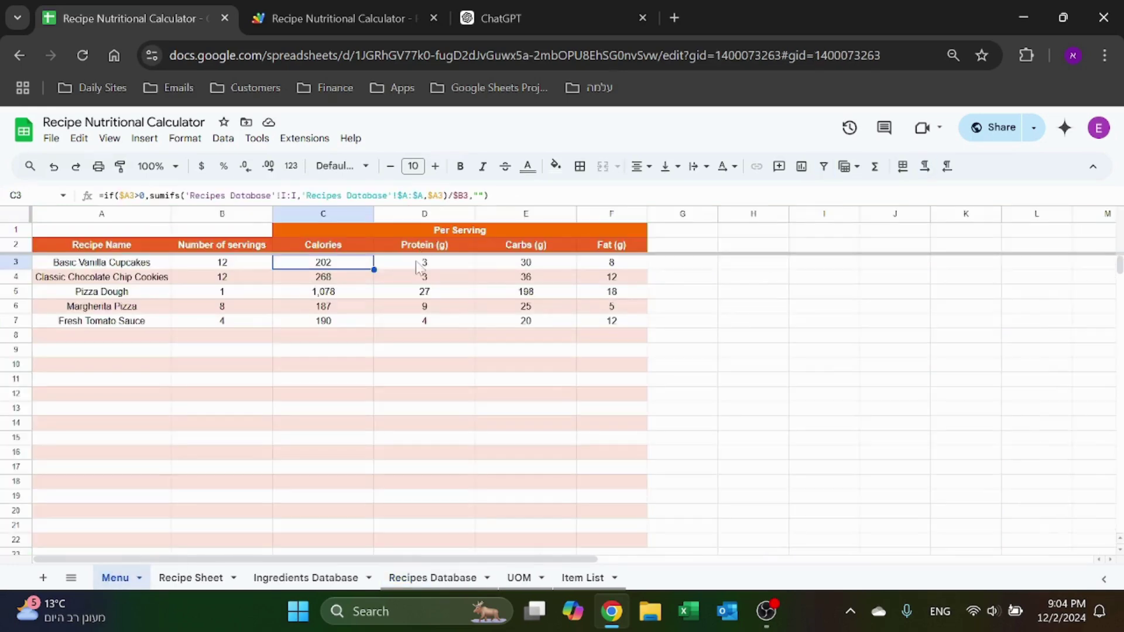
left_click(423, 263)
left_click(532, 264)
left_click(378, 267)
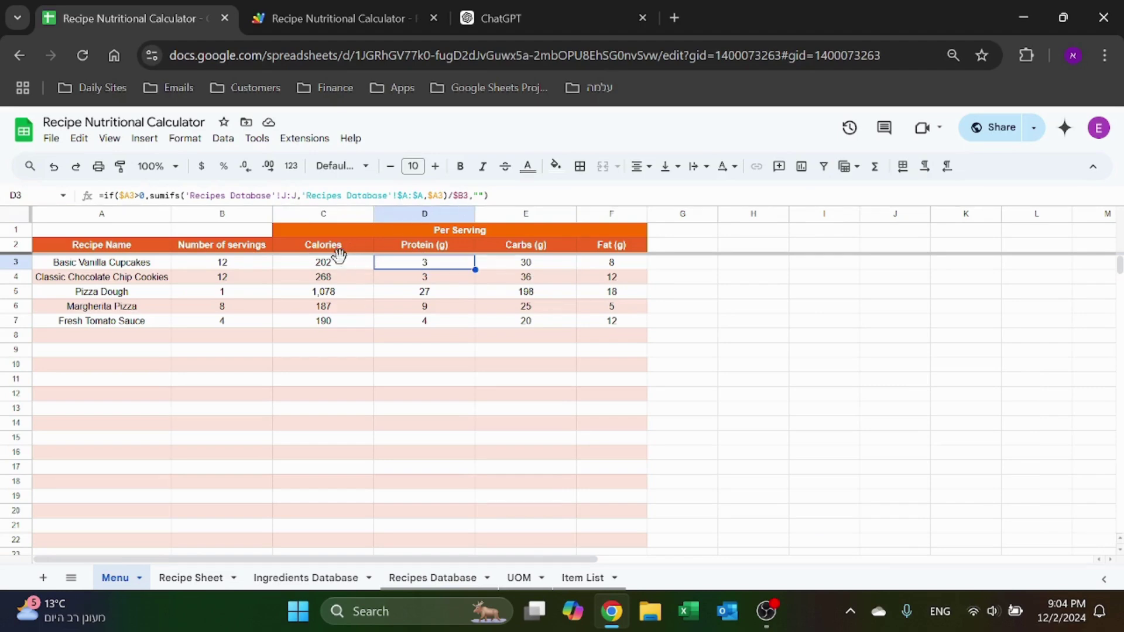
left_click(344, 266)
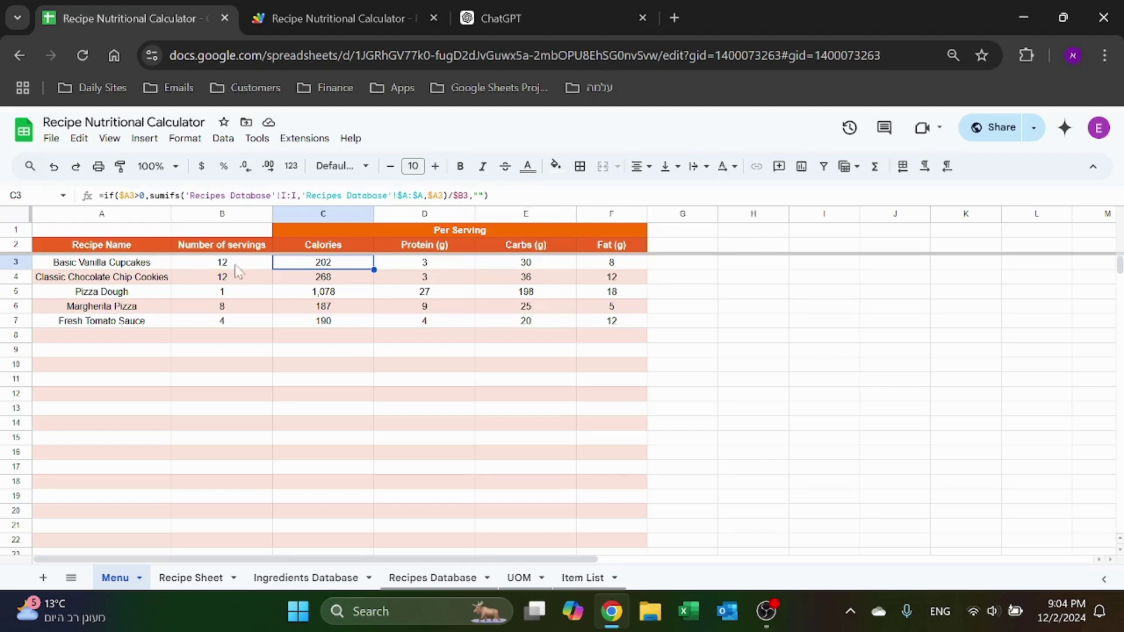
left_click(550, 266)
left_click(634, 269)
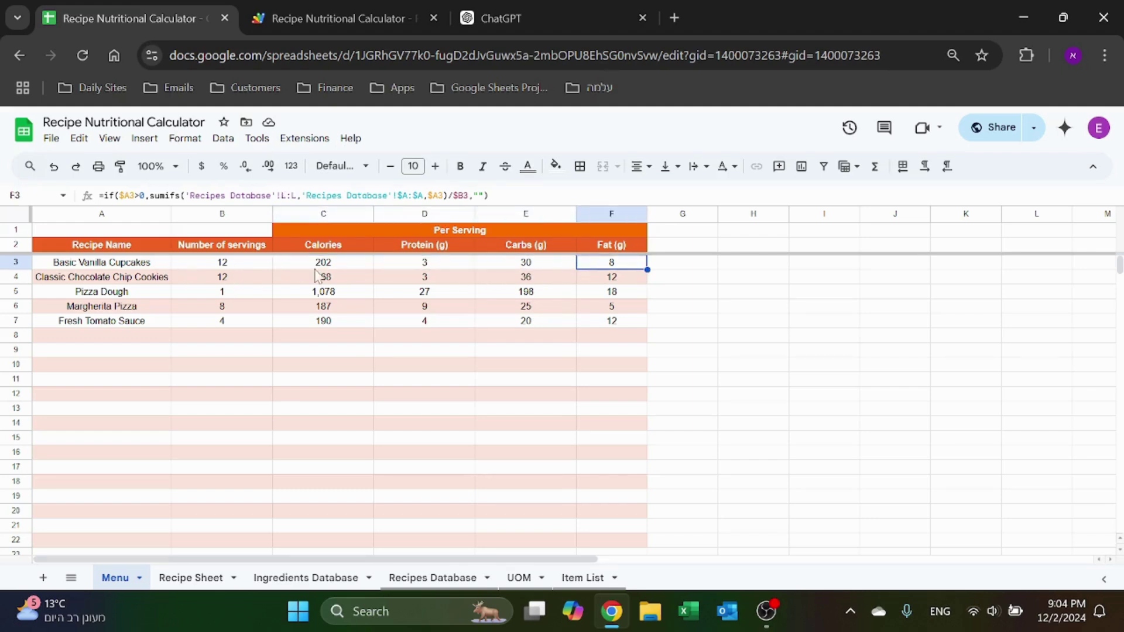
left_click(334, 266)
left_click(162, 265)
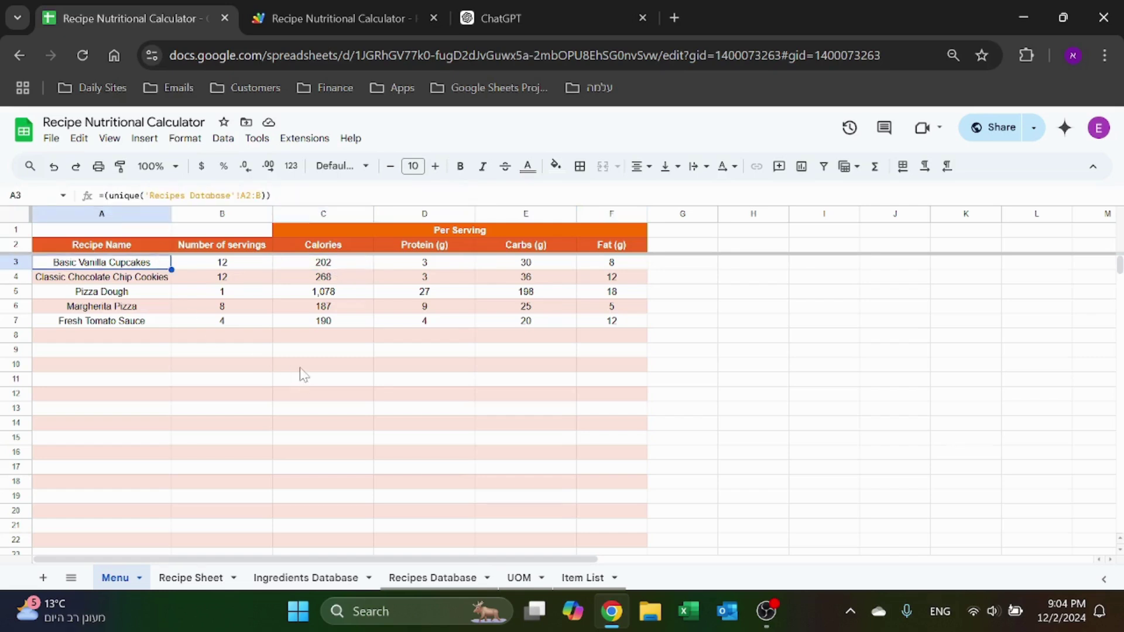
- Show the C3 Calories formula once more, then close the Apps Script editor browser tab
left_click(327, 264)
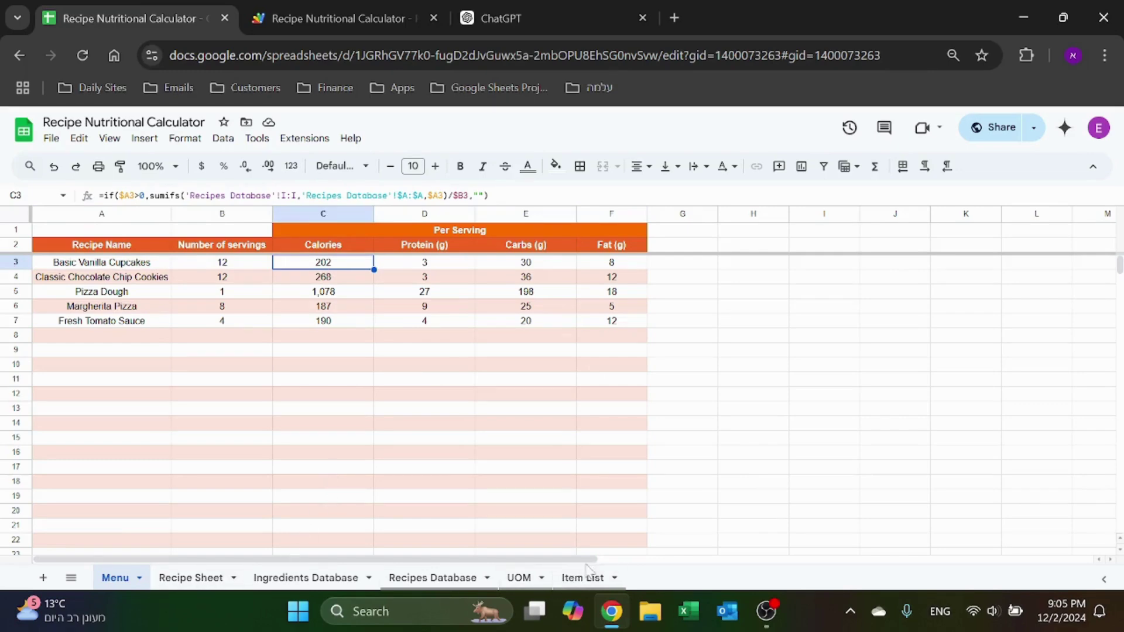
left_click(757, 352)
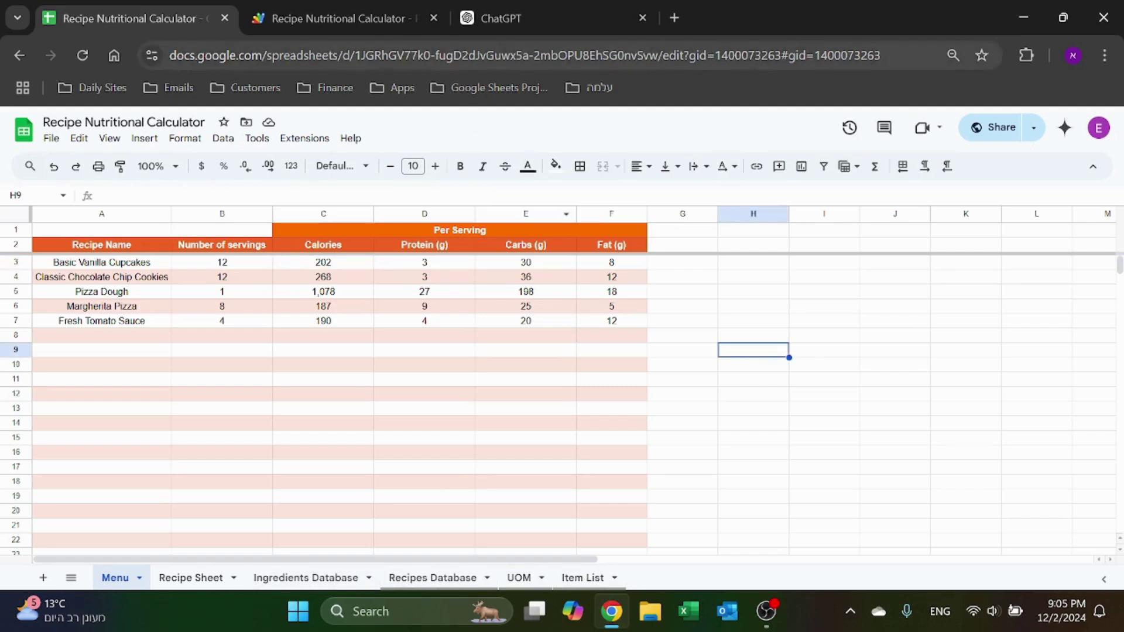
left_click(434, 19)
left_click(728, 330)
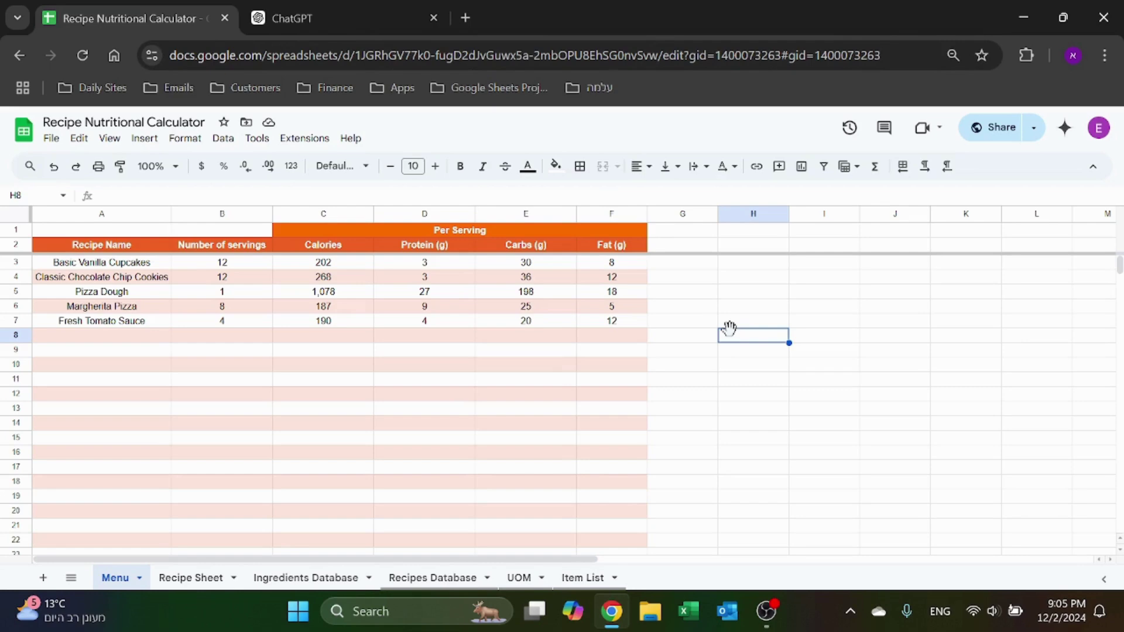